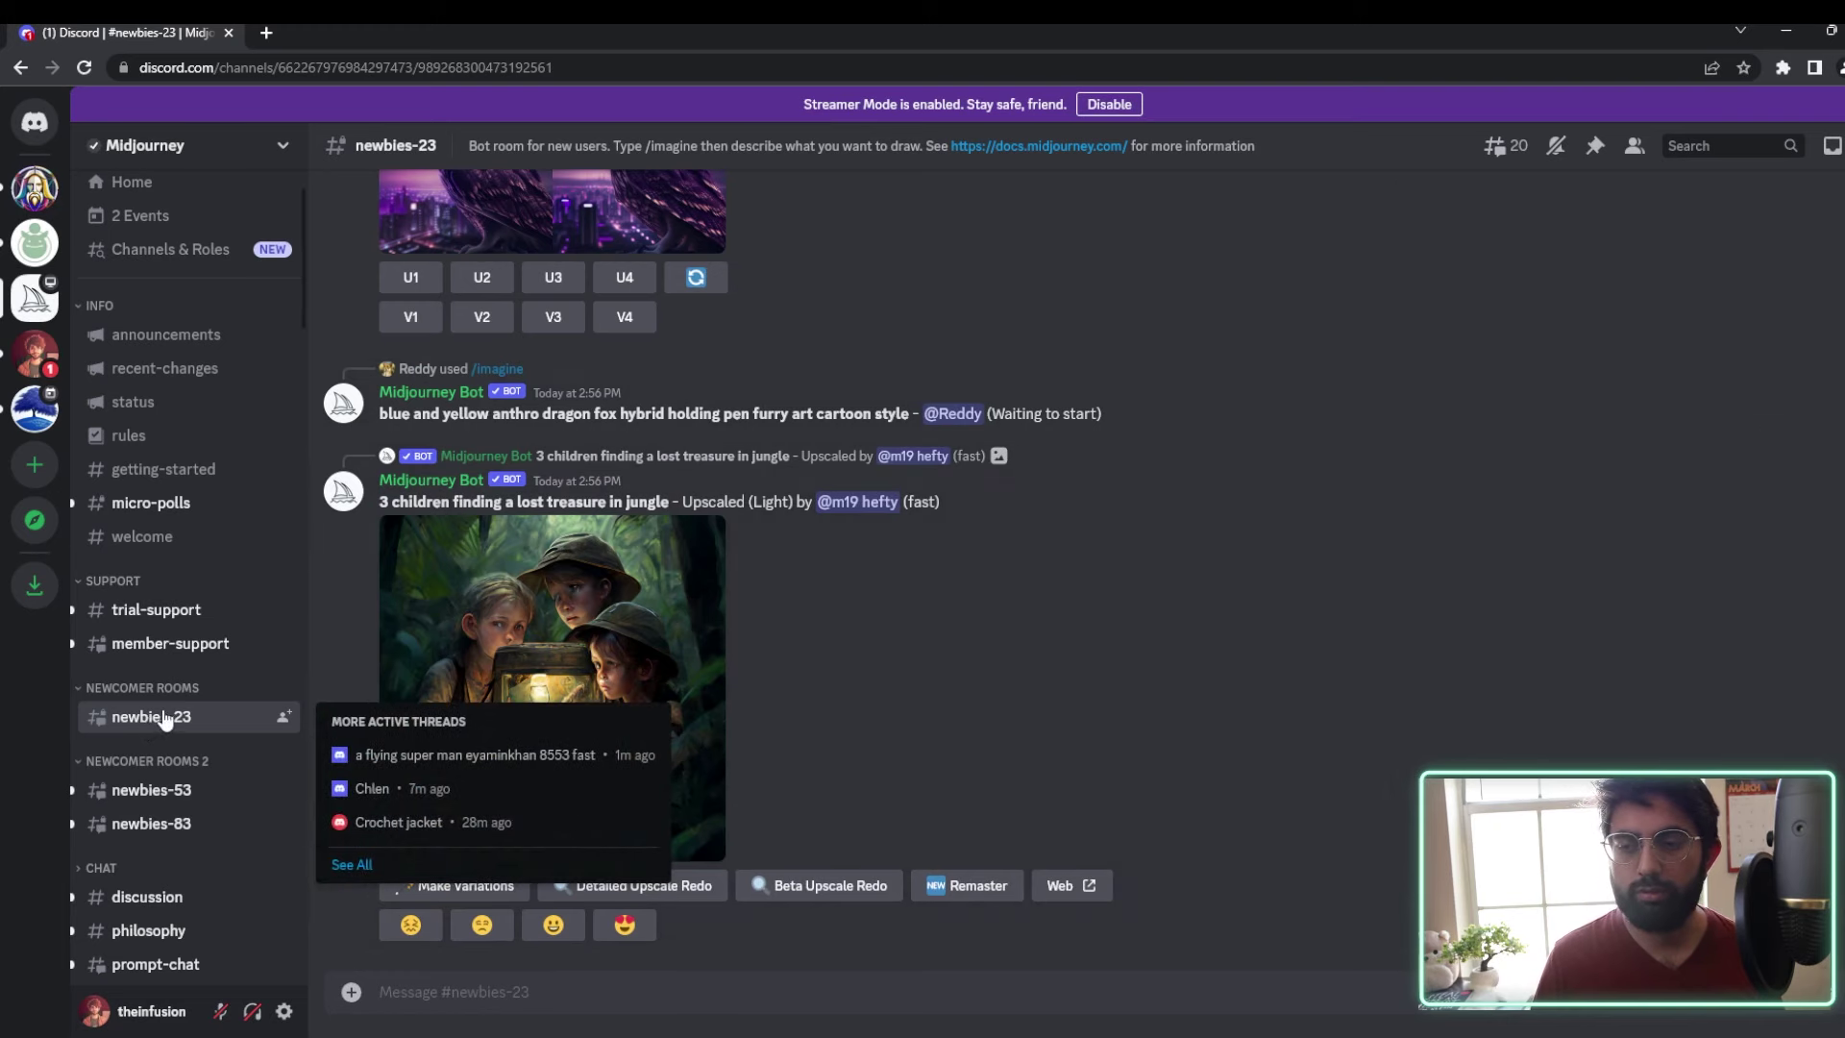
Step: Open the newbies-53 bot channel in Discord
scroll(157, 717, down, 3)
click(183, 490)
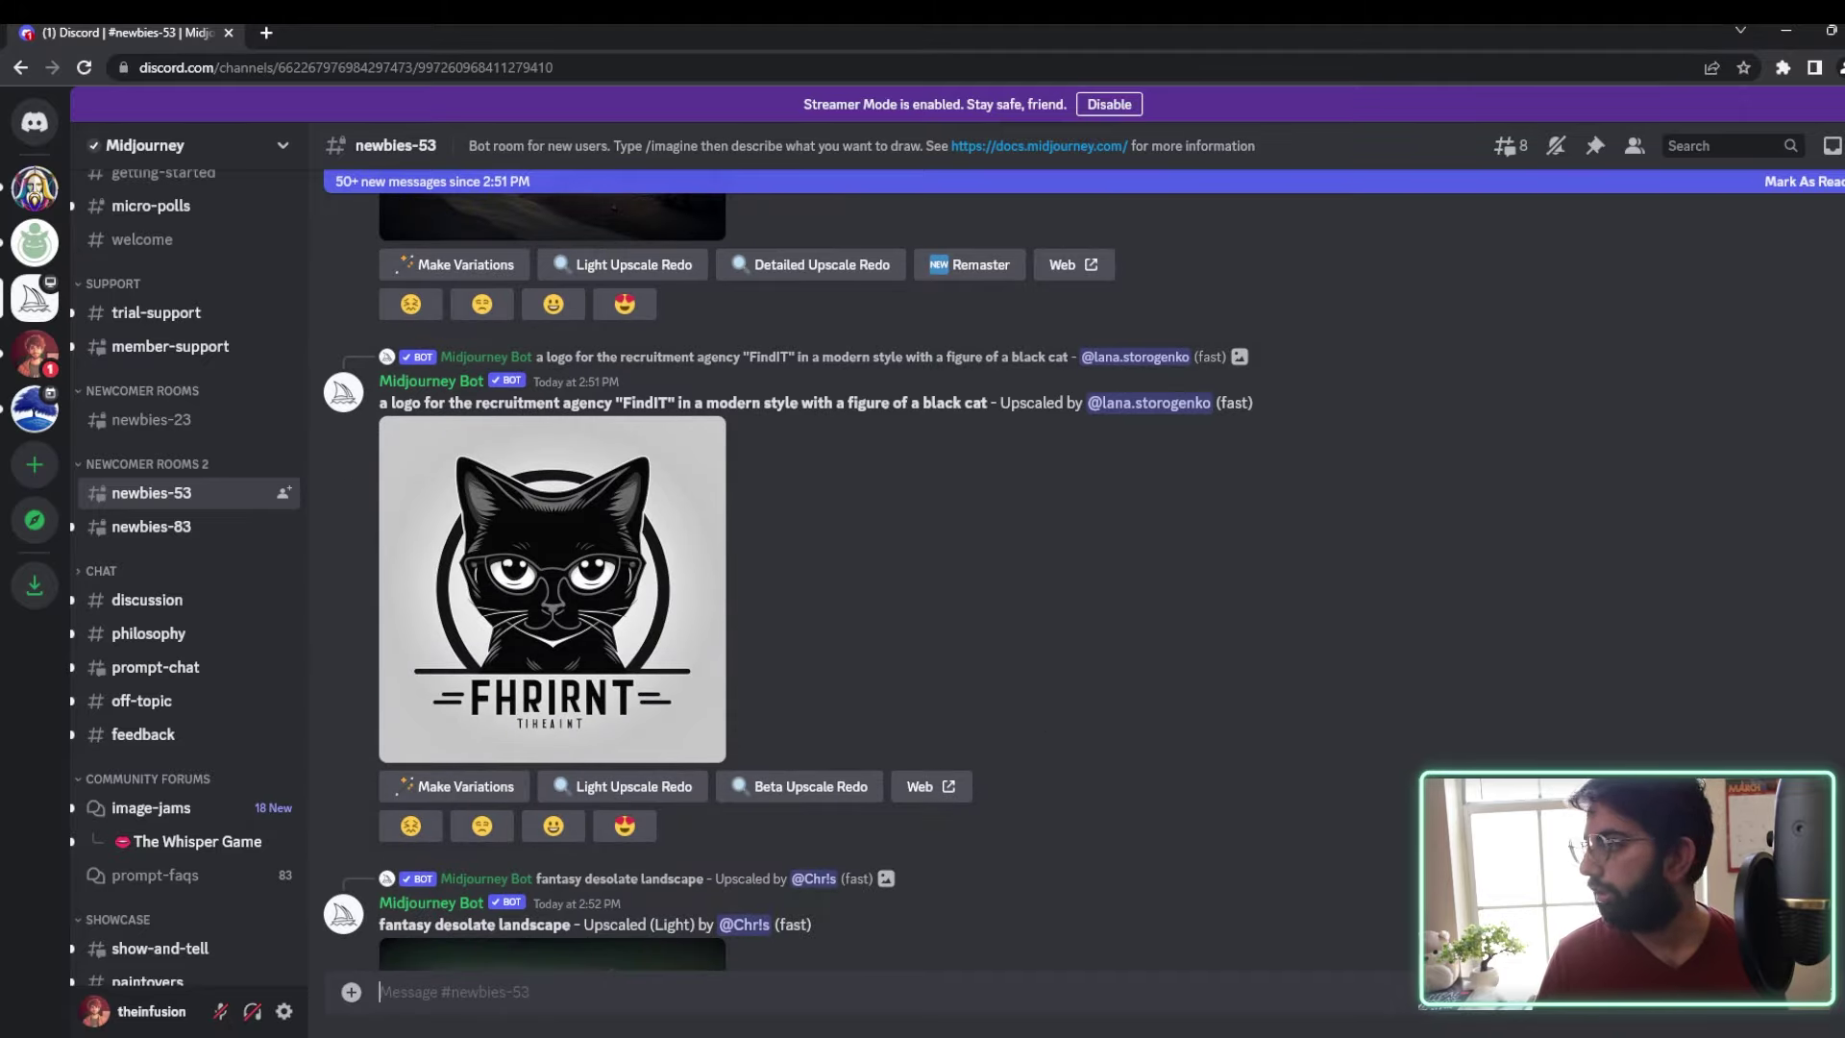
scroll(643, 577, down, 20)
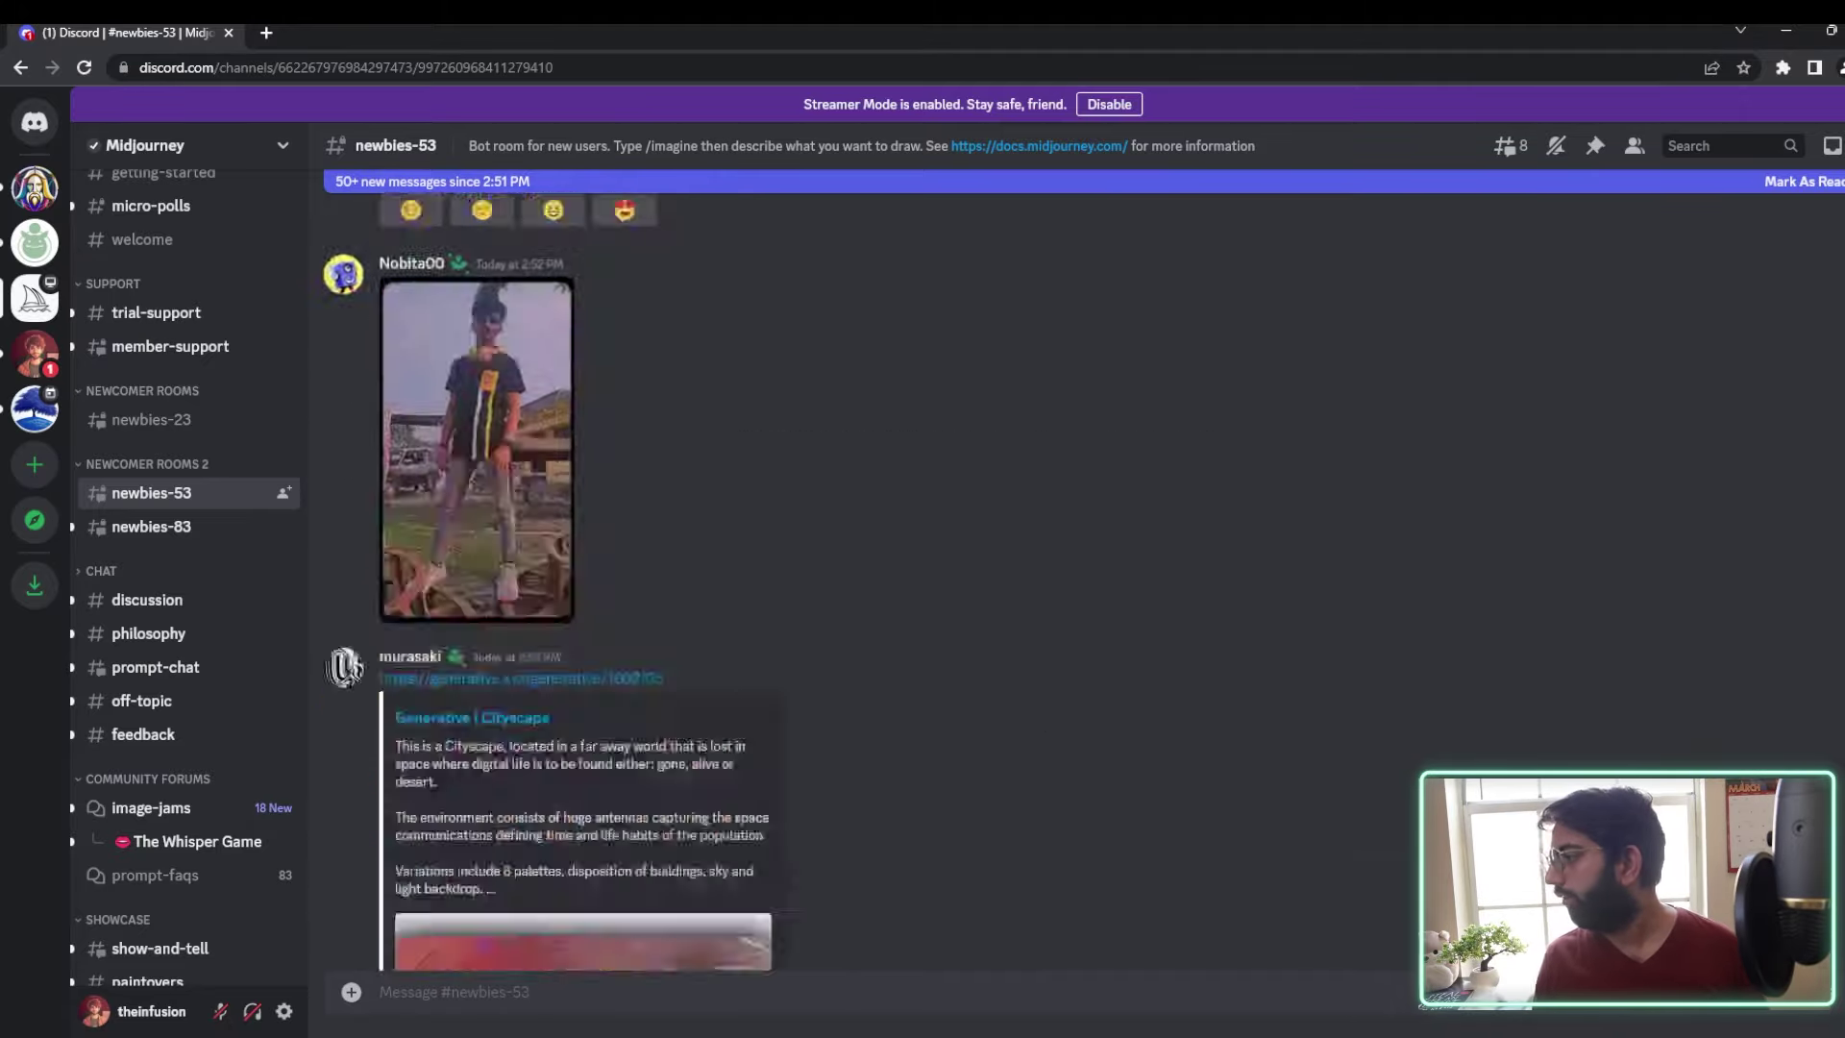
scroll(616, 577, down, 10)
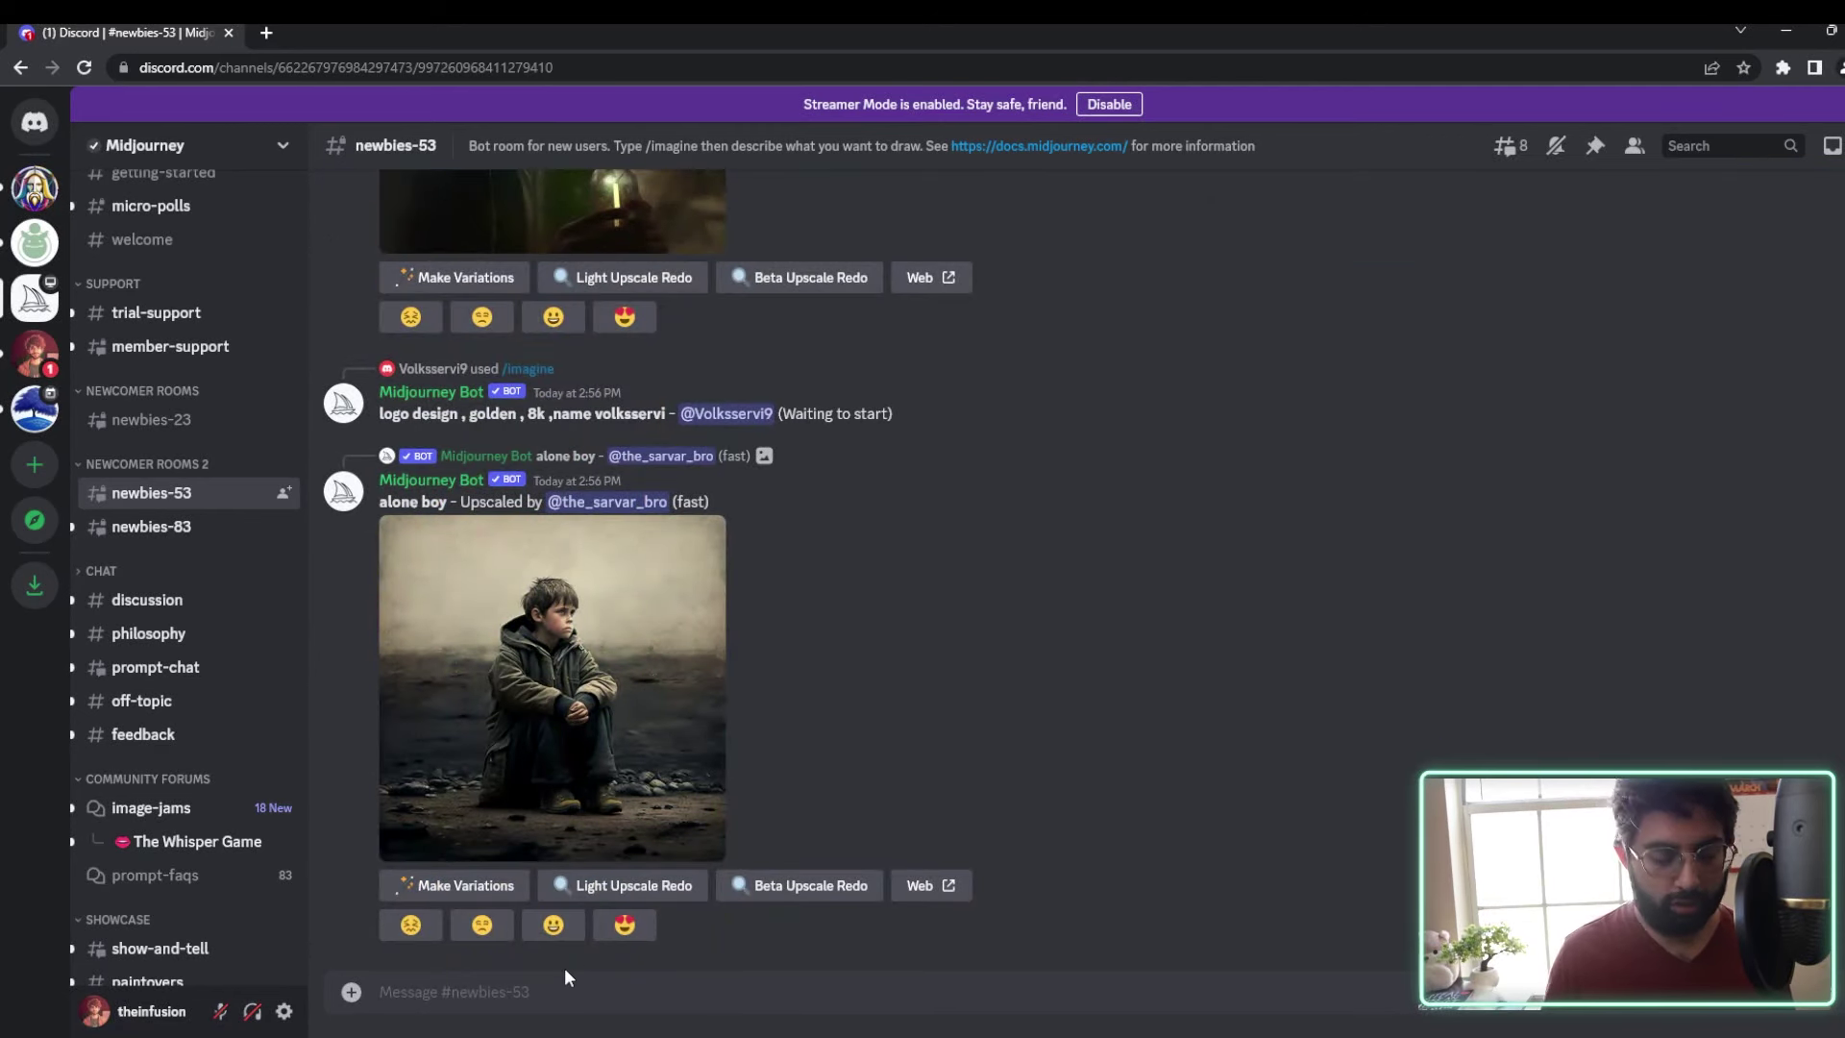
Step: Submit the /imagine prompt 'a samurai holding a katana, in a japanese street'
text(/)
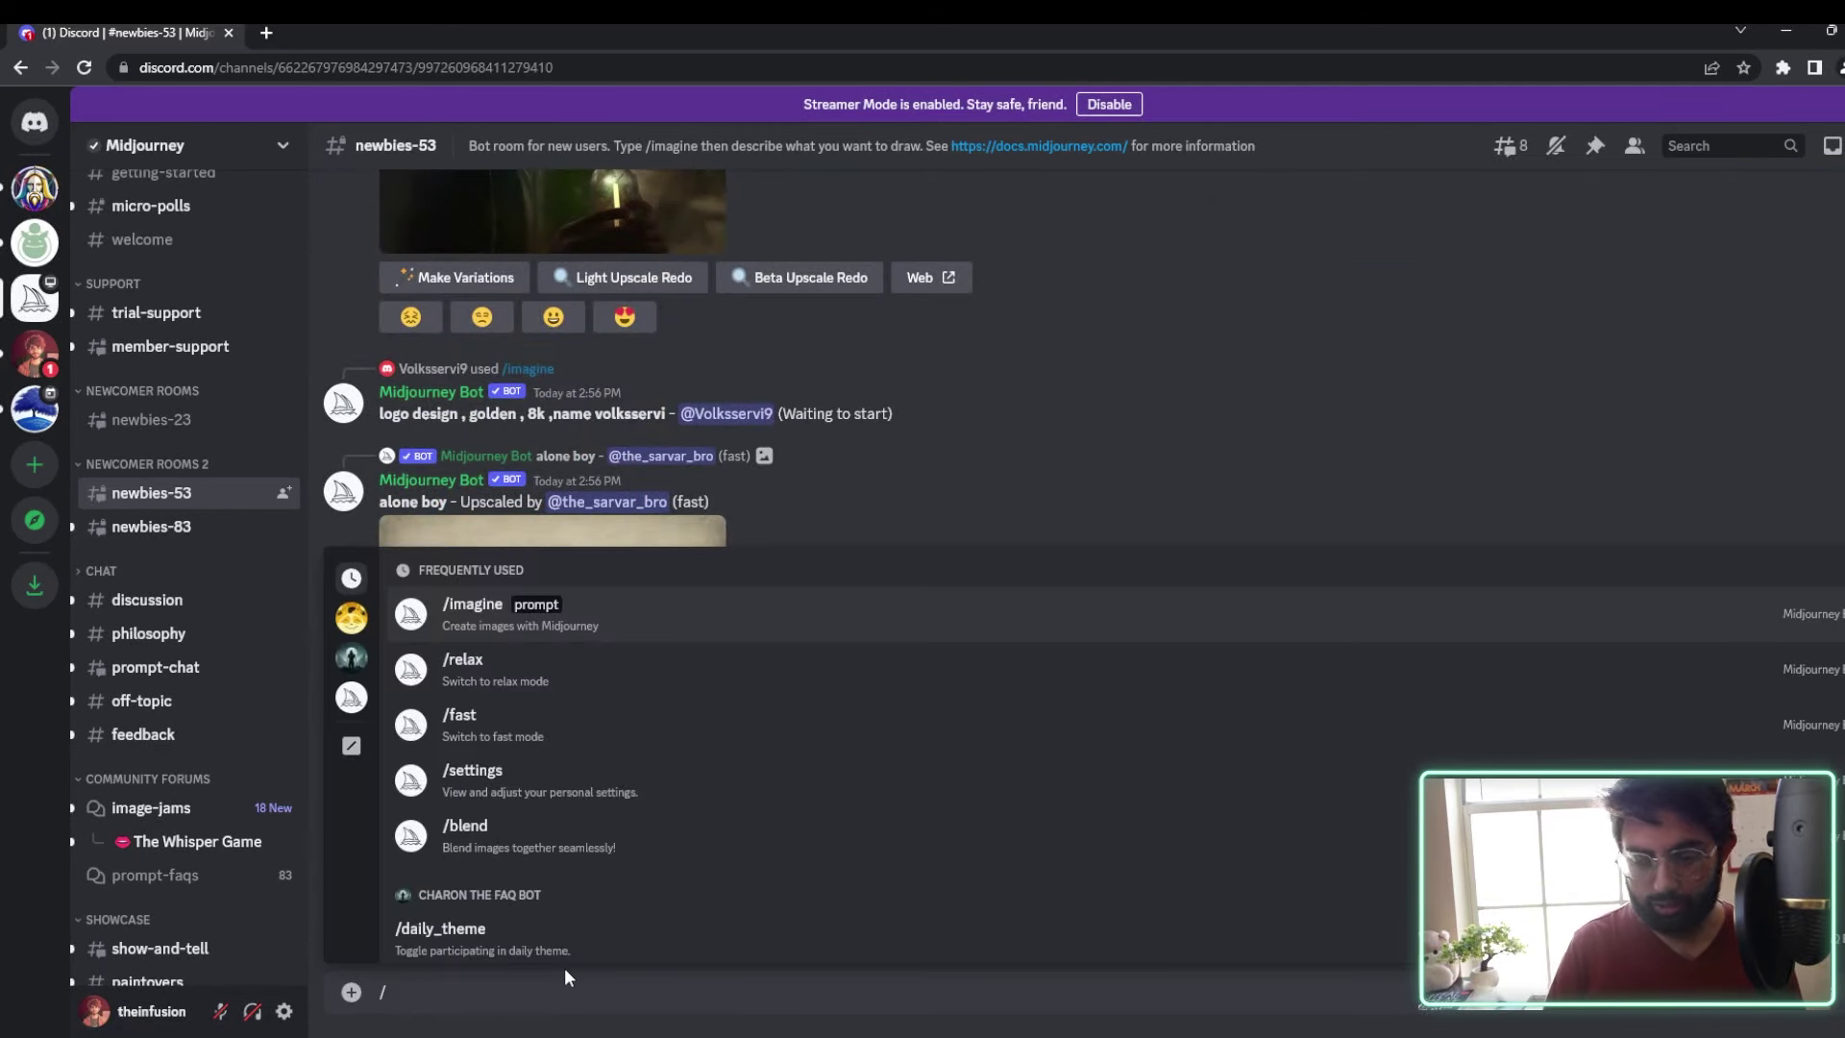
key(Return)
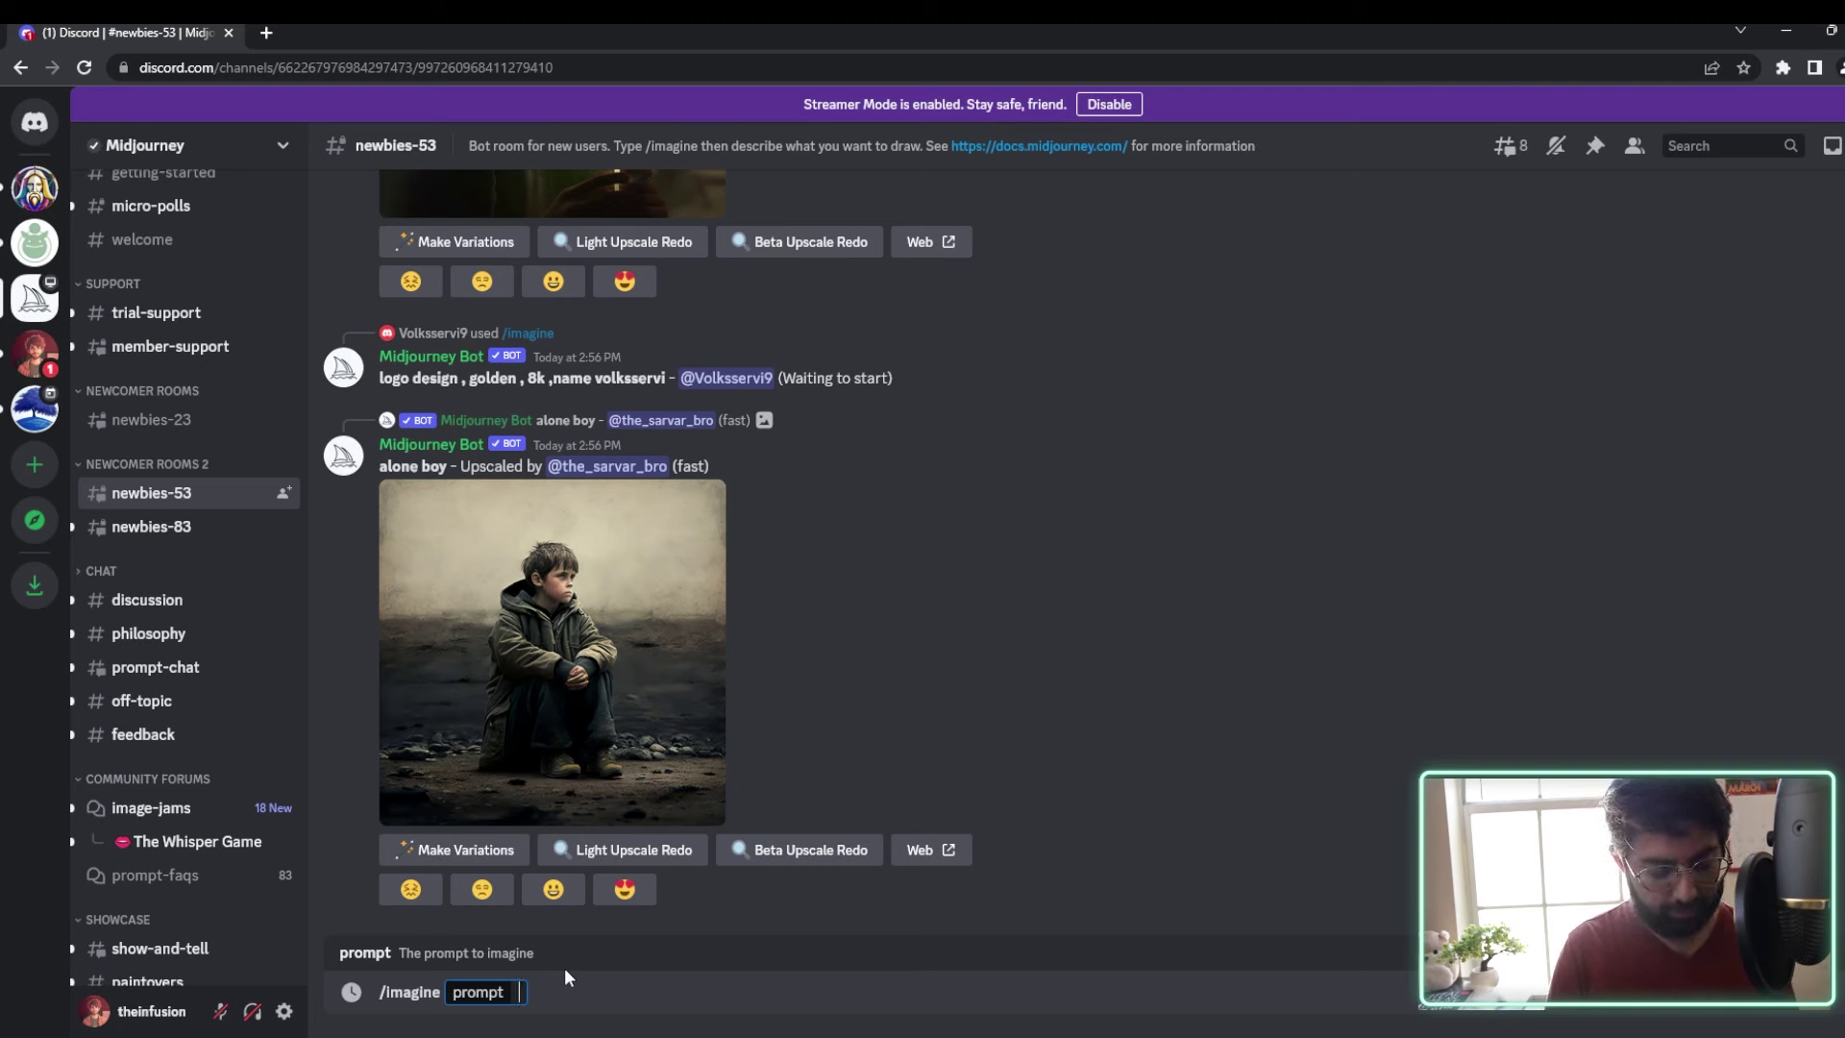
text(samu)
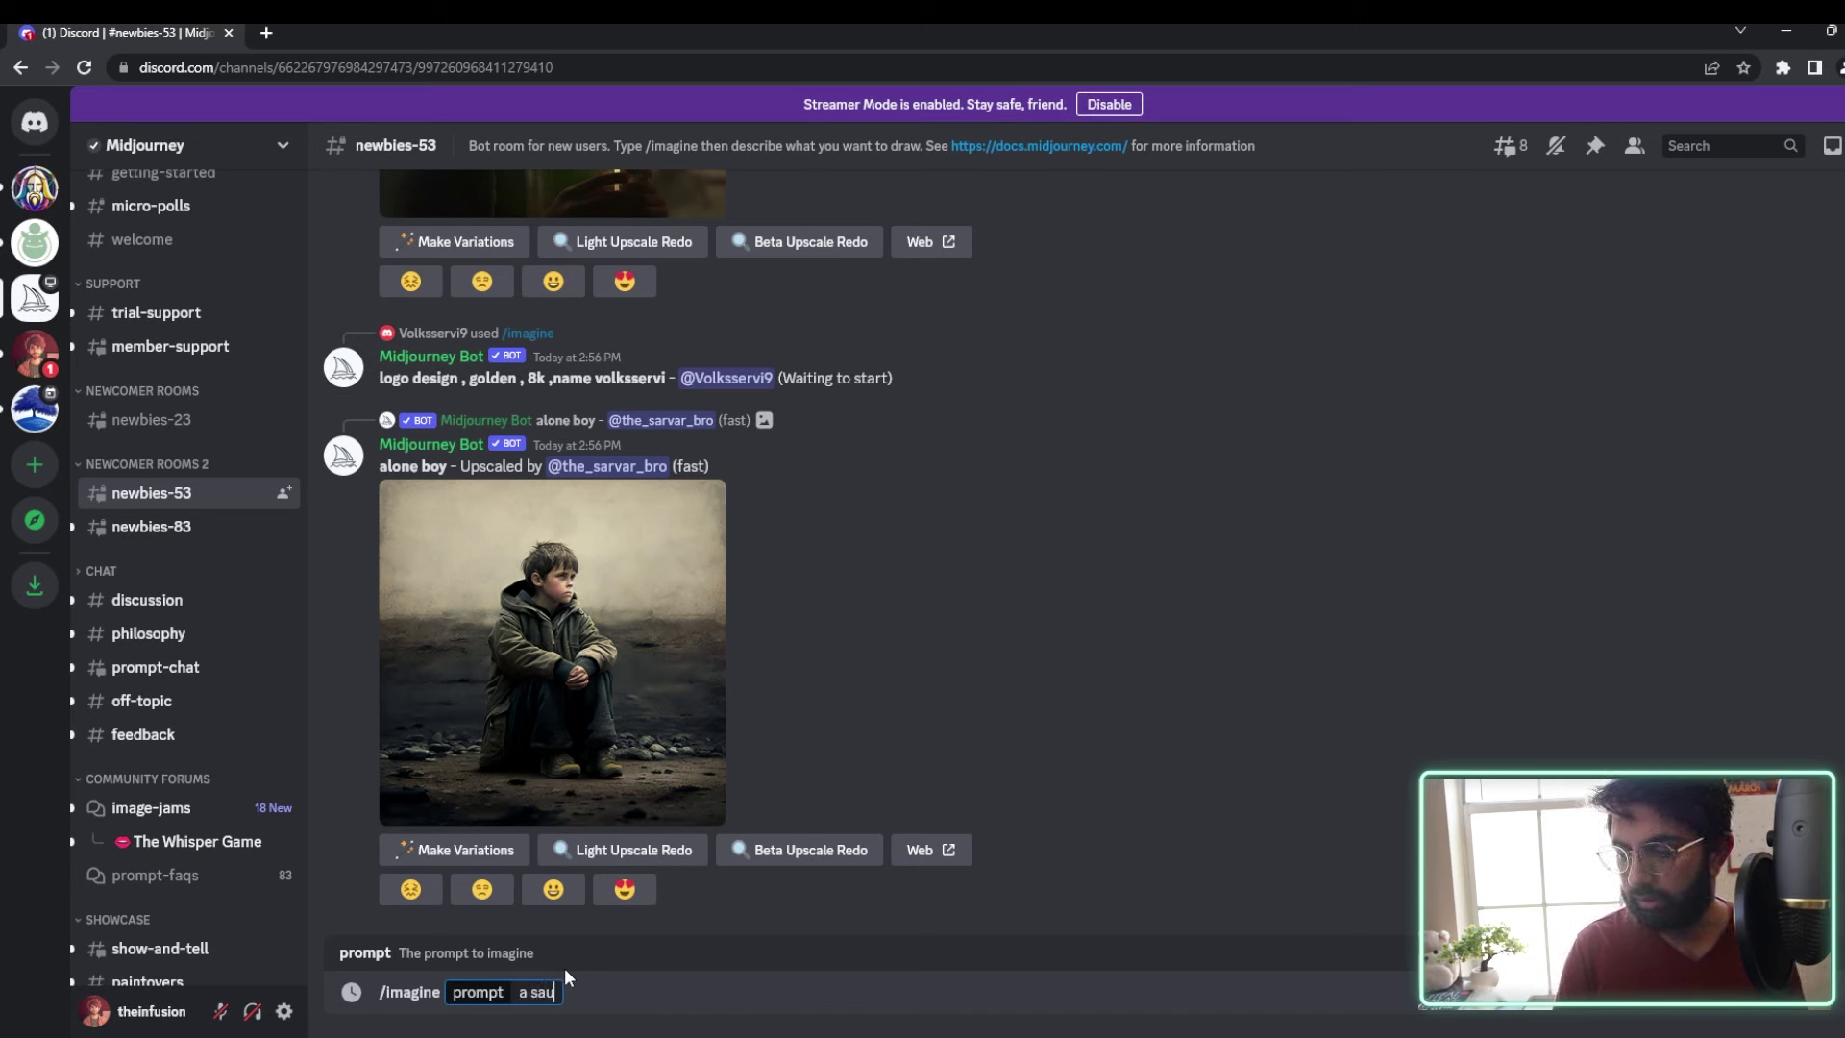
text(rai ho)
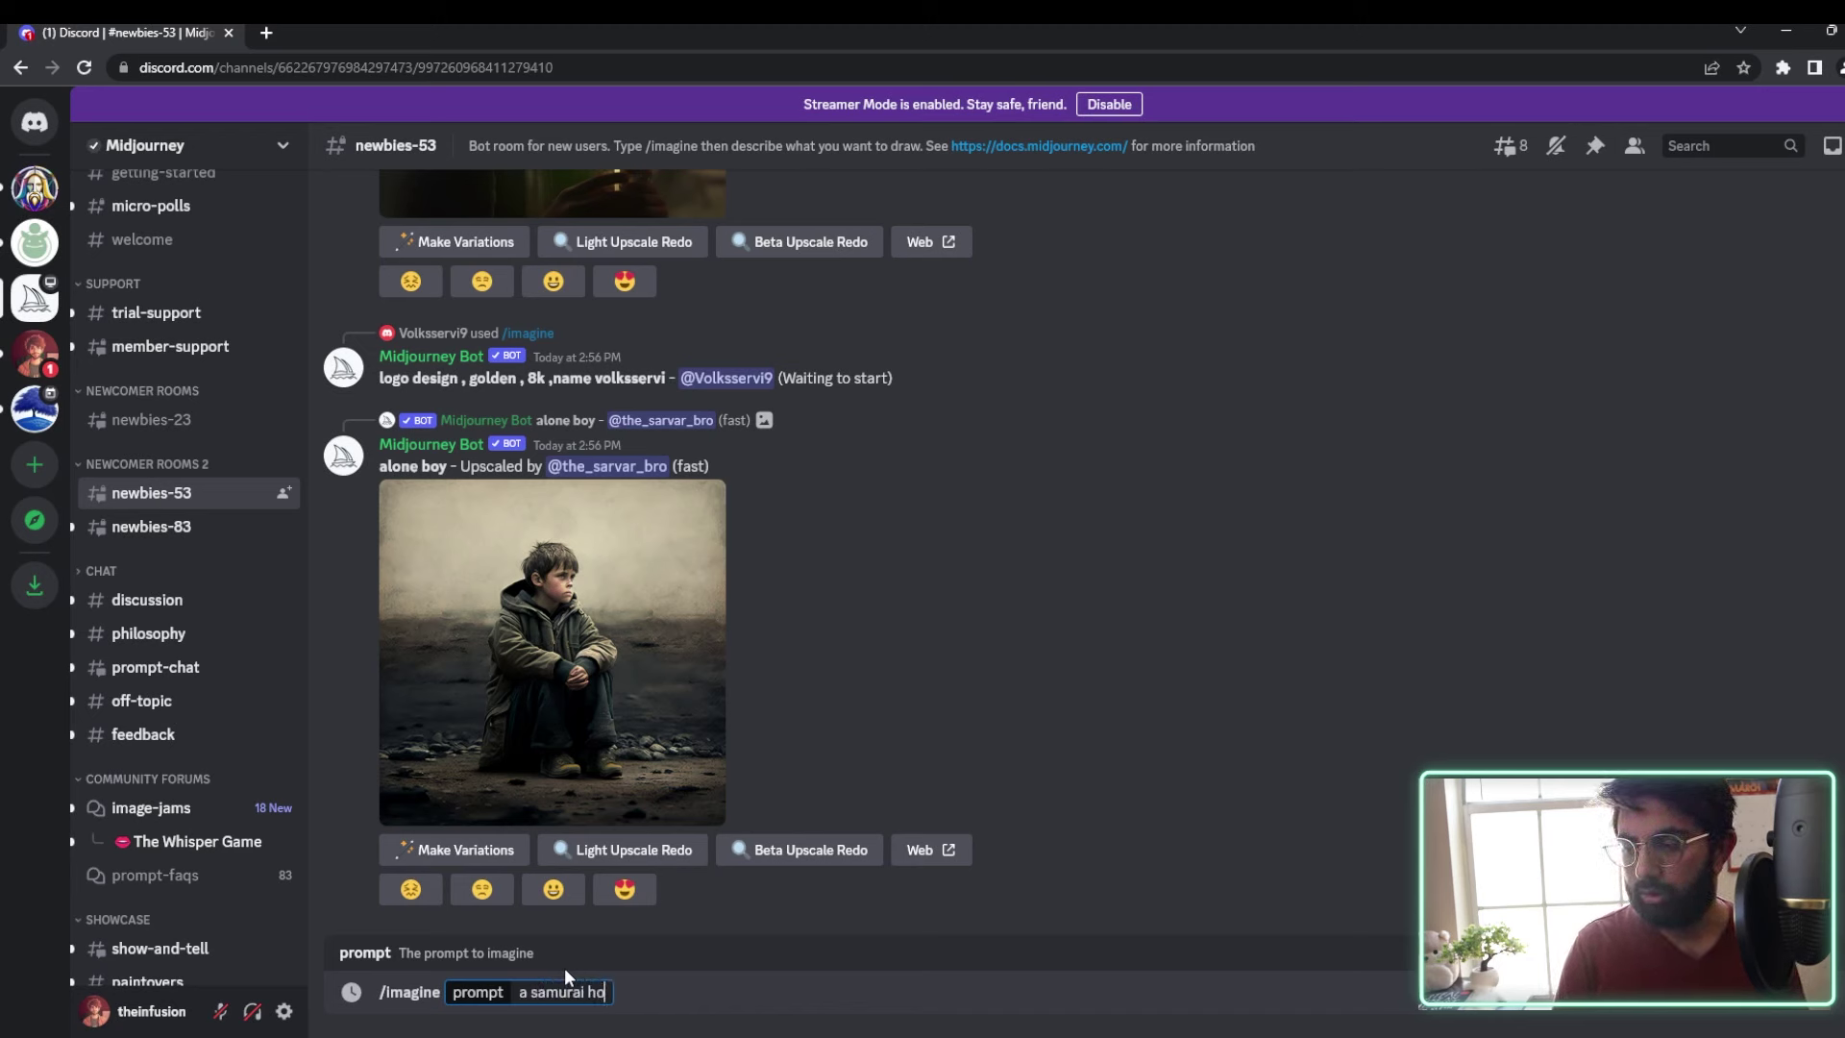
text(lding a katana)
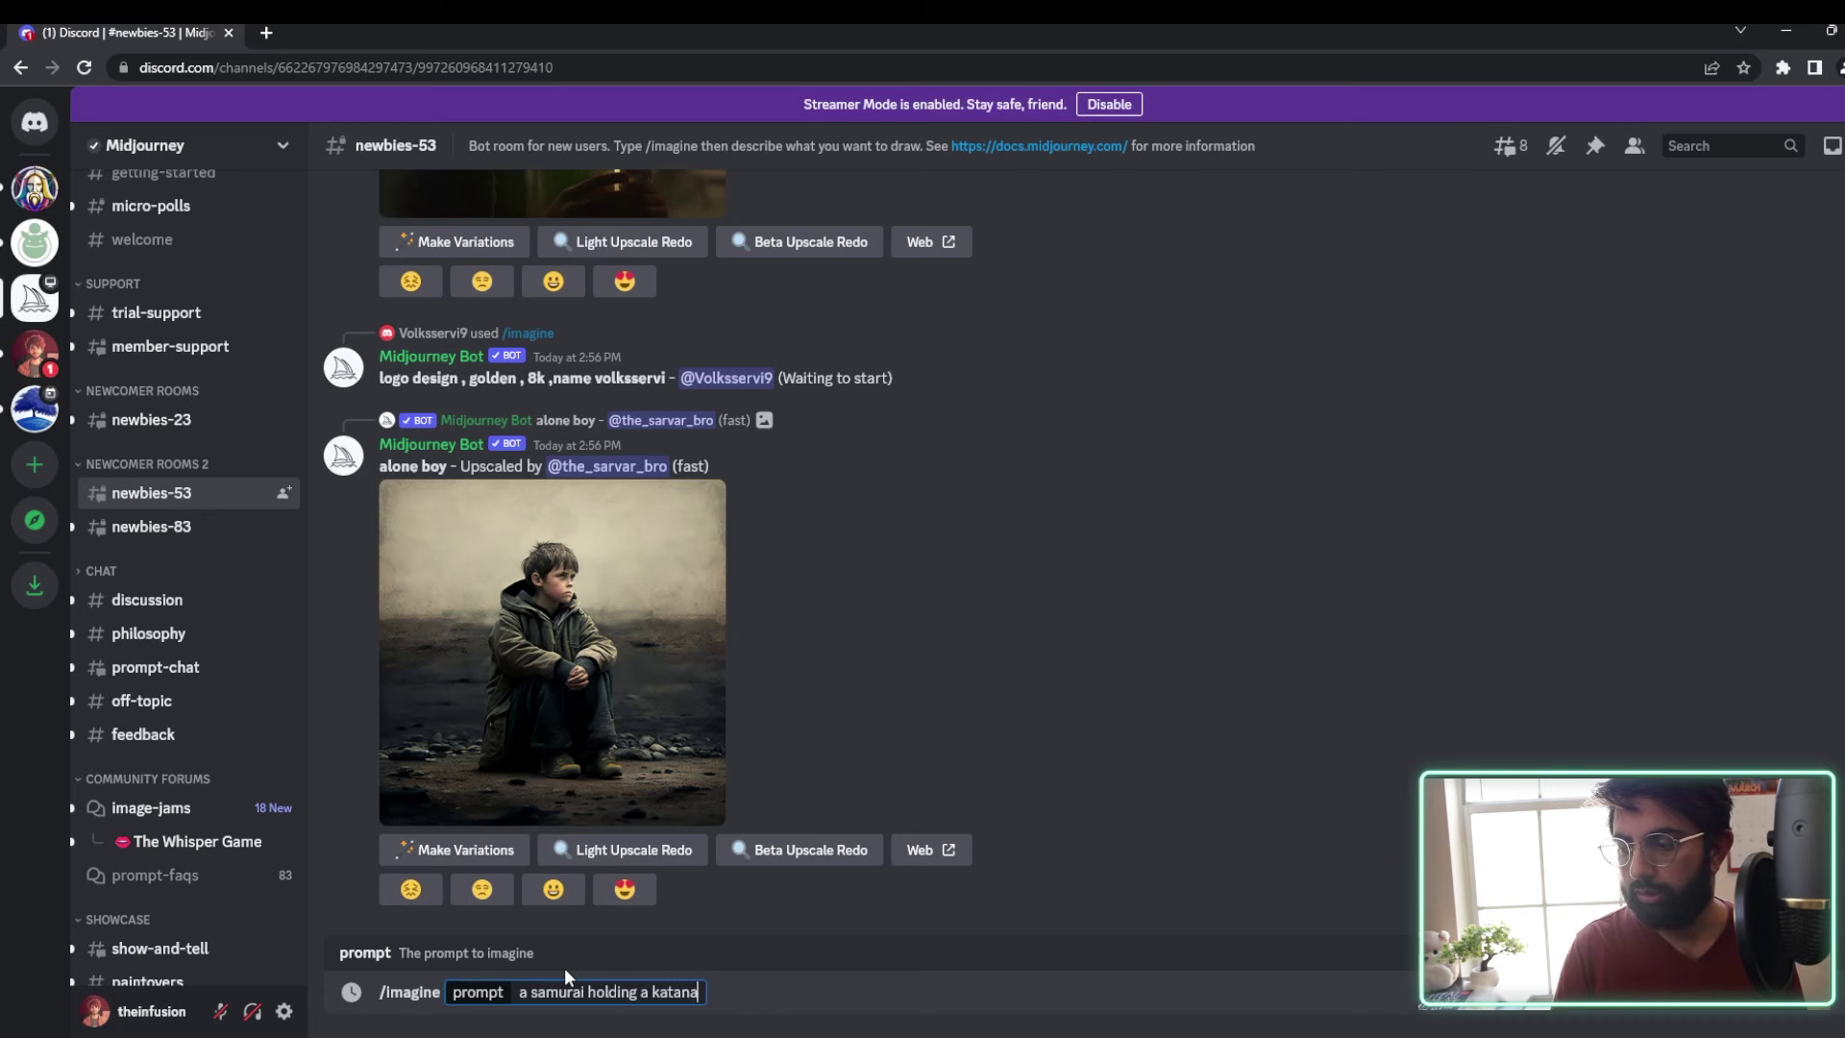
text(, with)
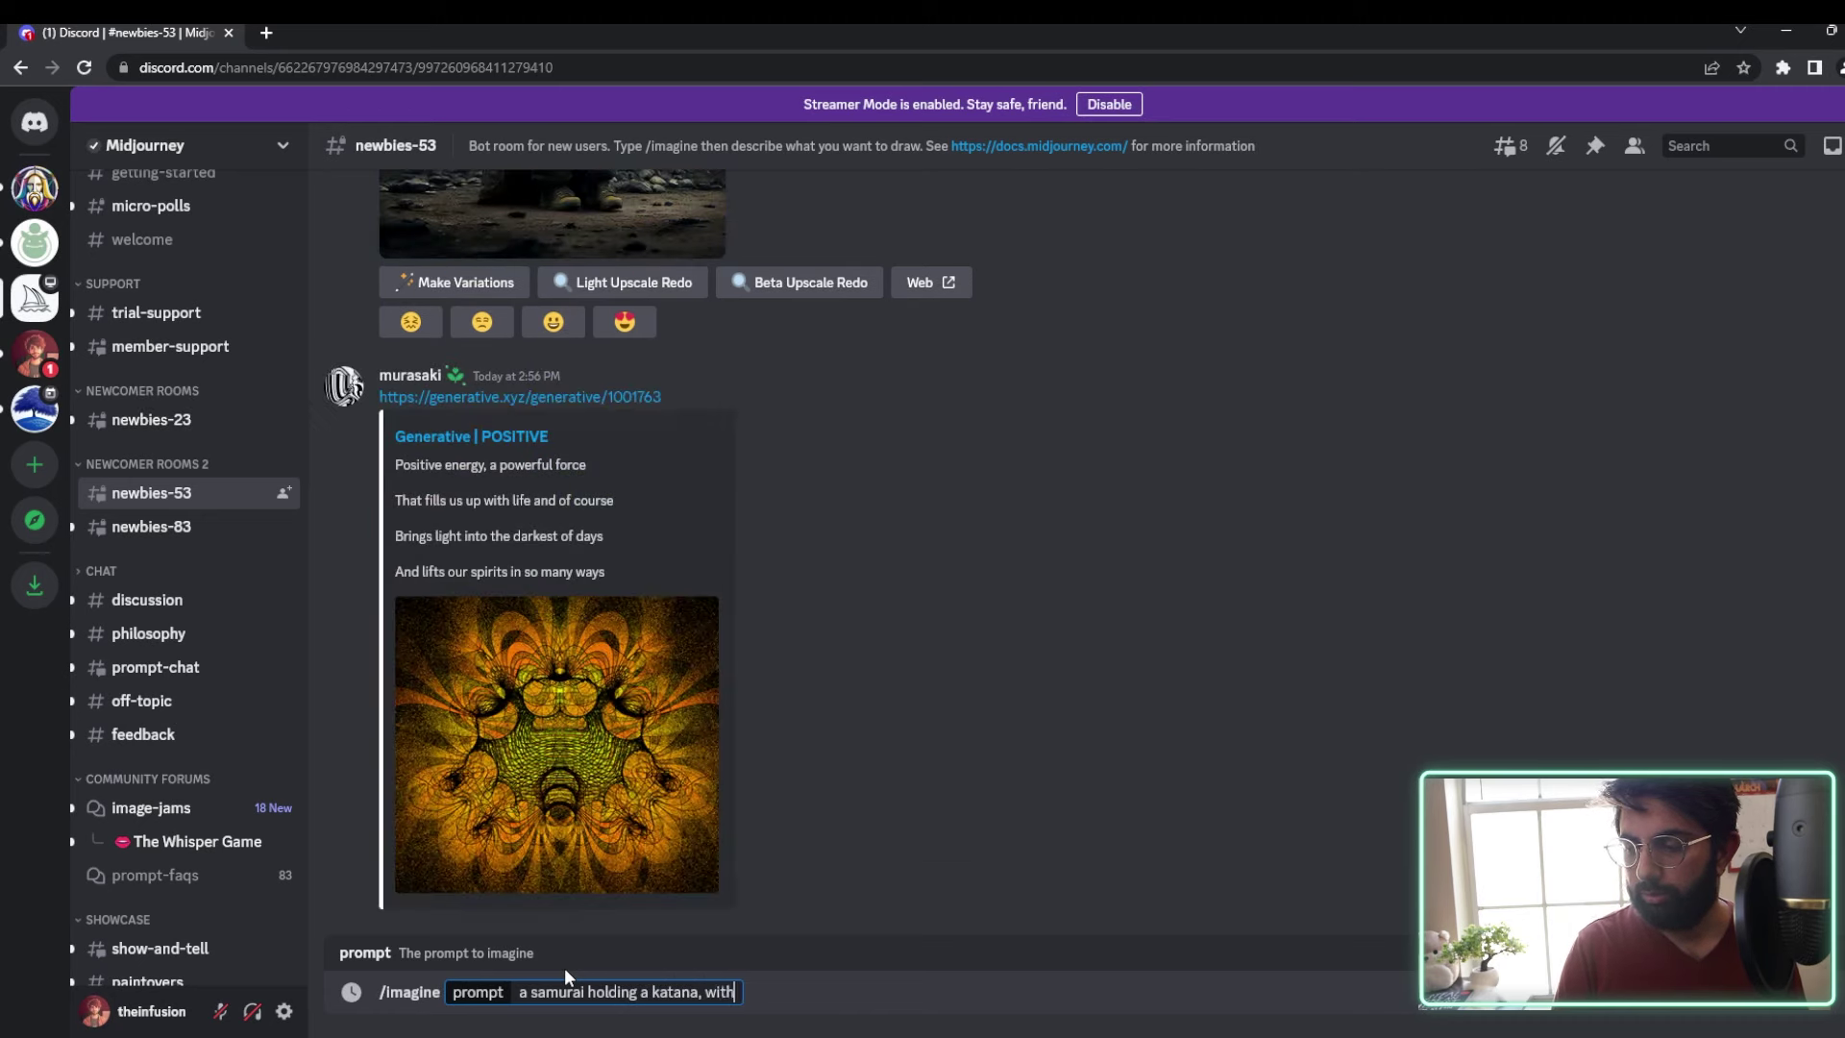
key(BackSpace)
key(BackSpace)
key(BackSpace)
key(BackSpace)
text(in a japane)
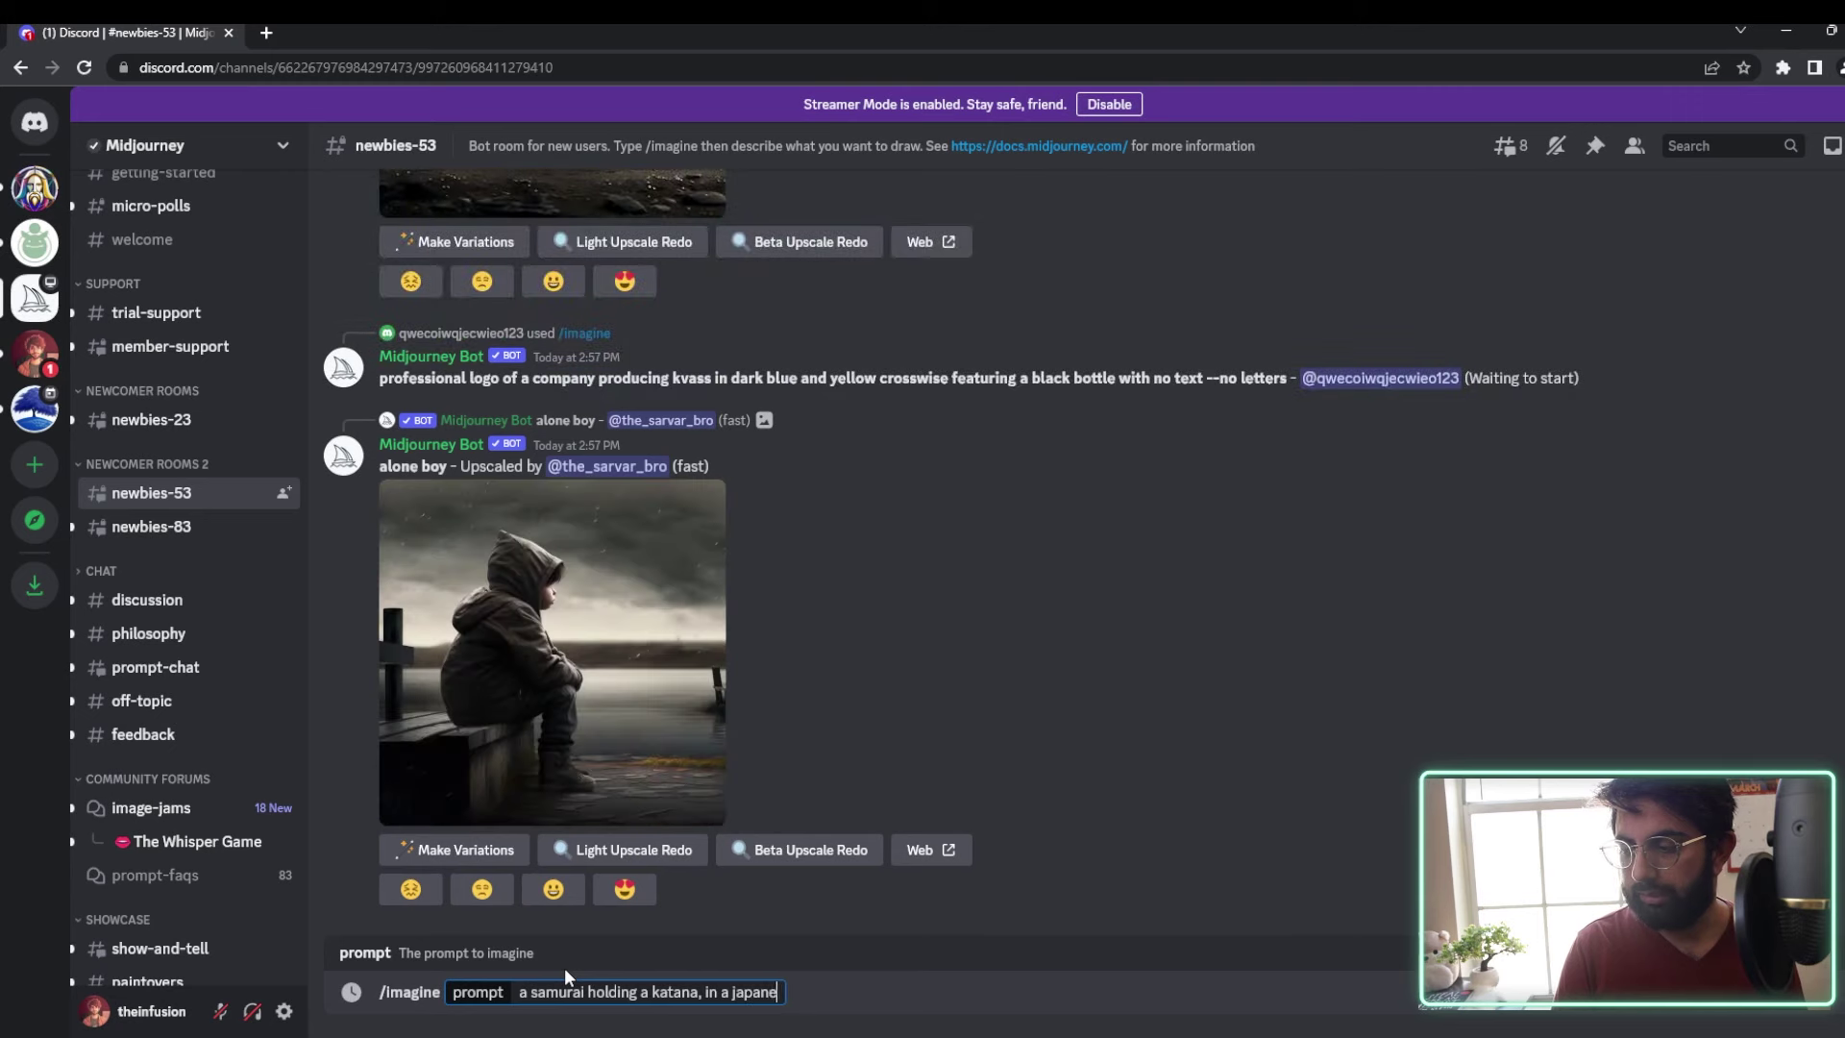
text(se street)
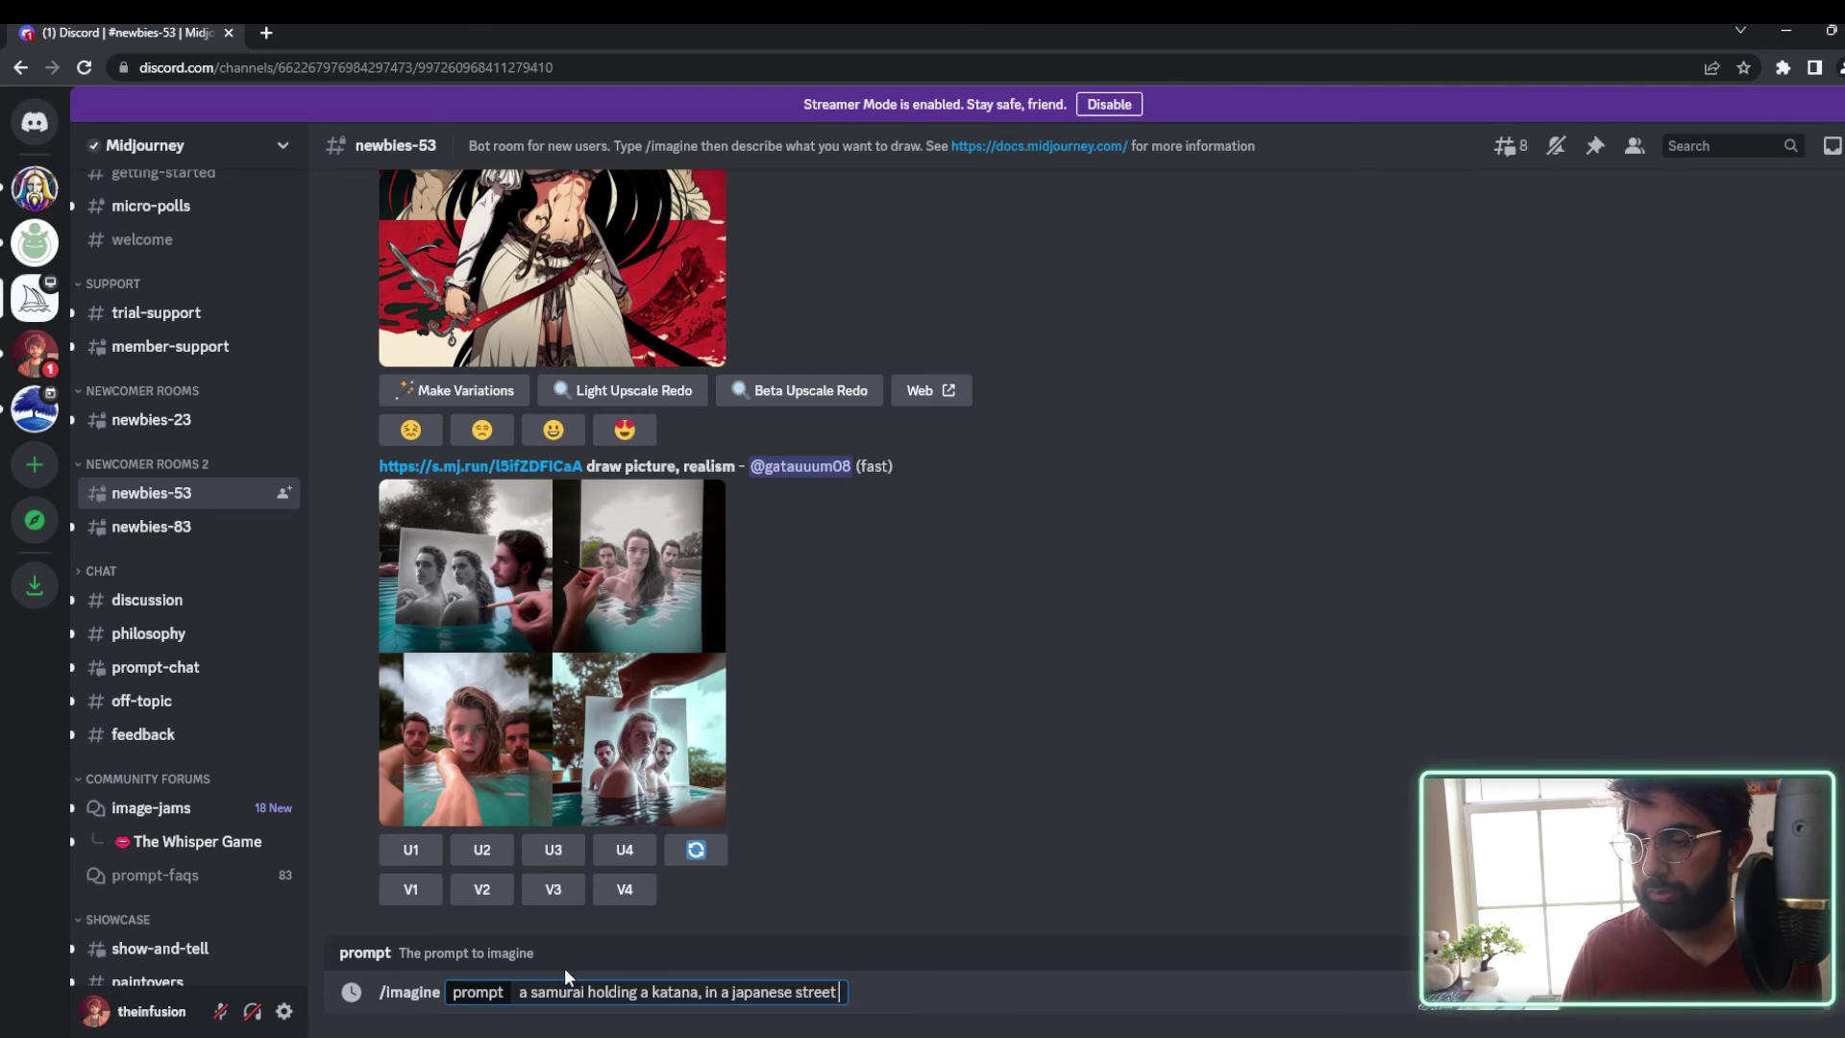
key(Return)
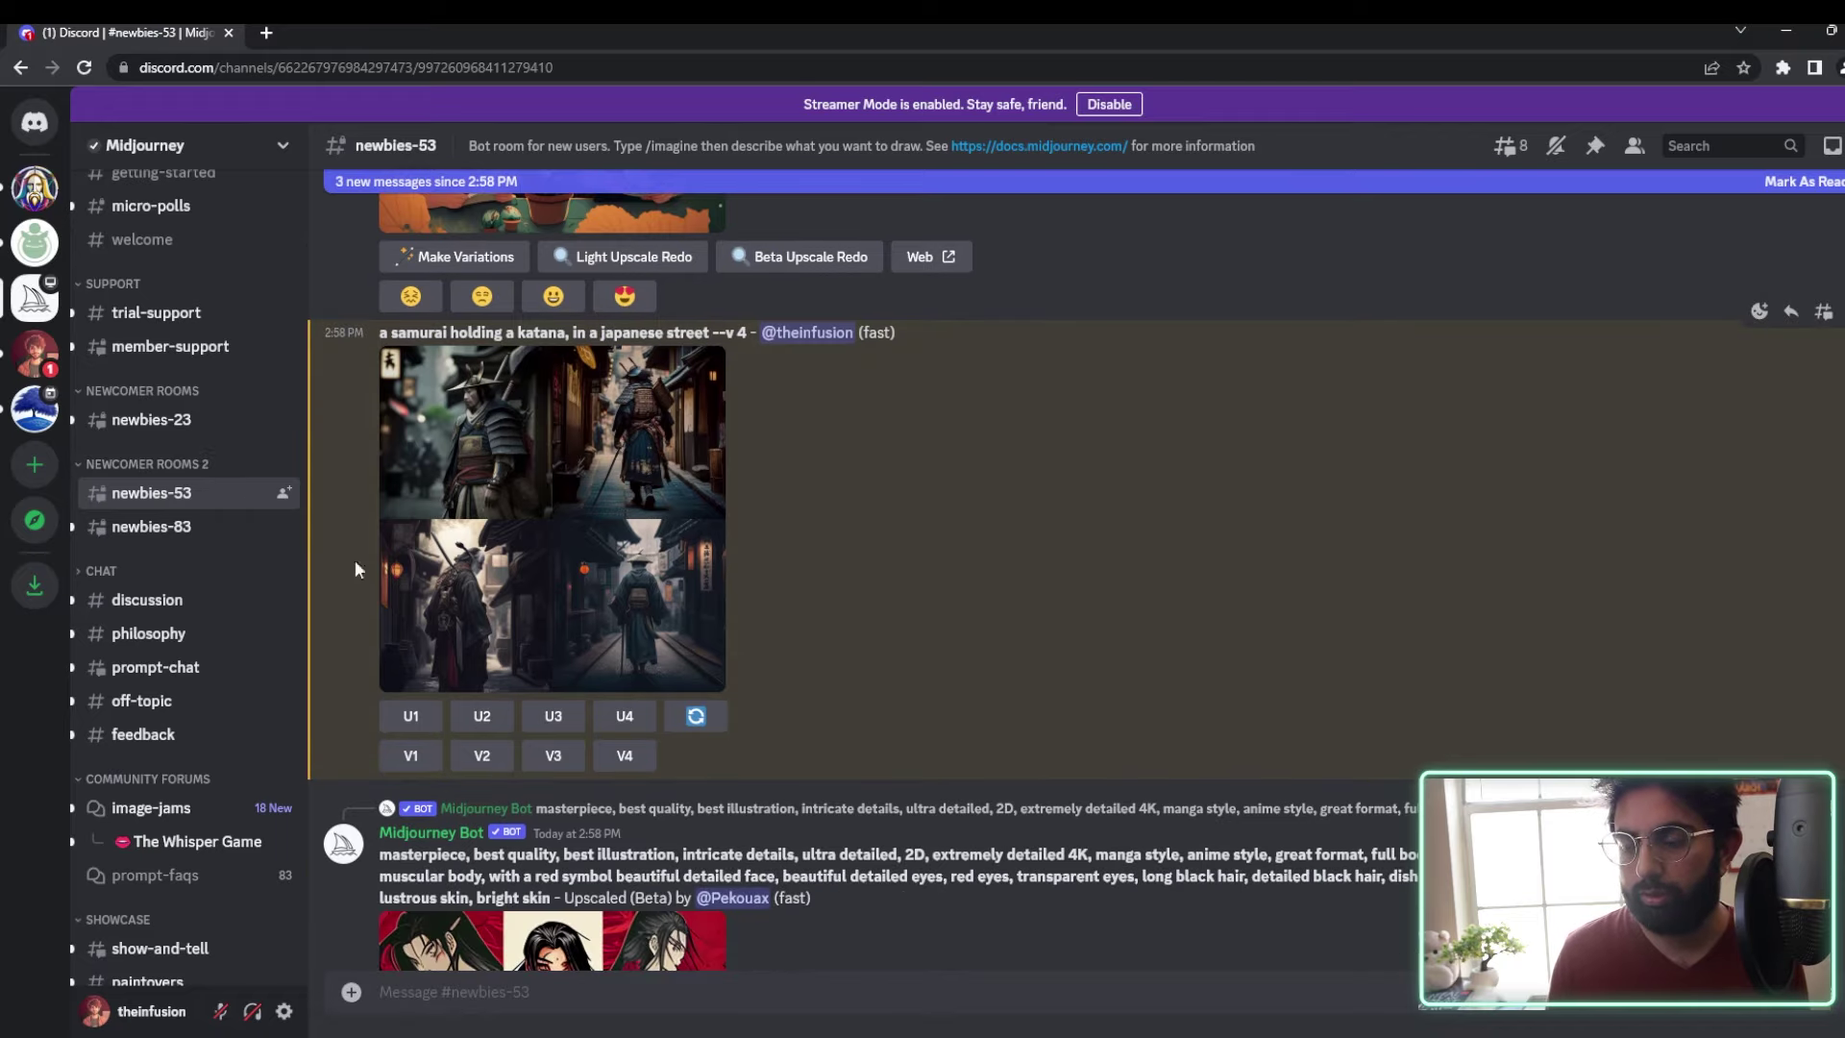
Step: Review the rendered samurai grid and select its prompt text
scroll(805, 666, up, 3)
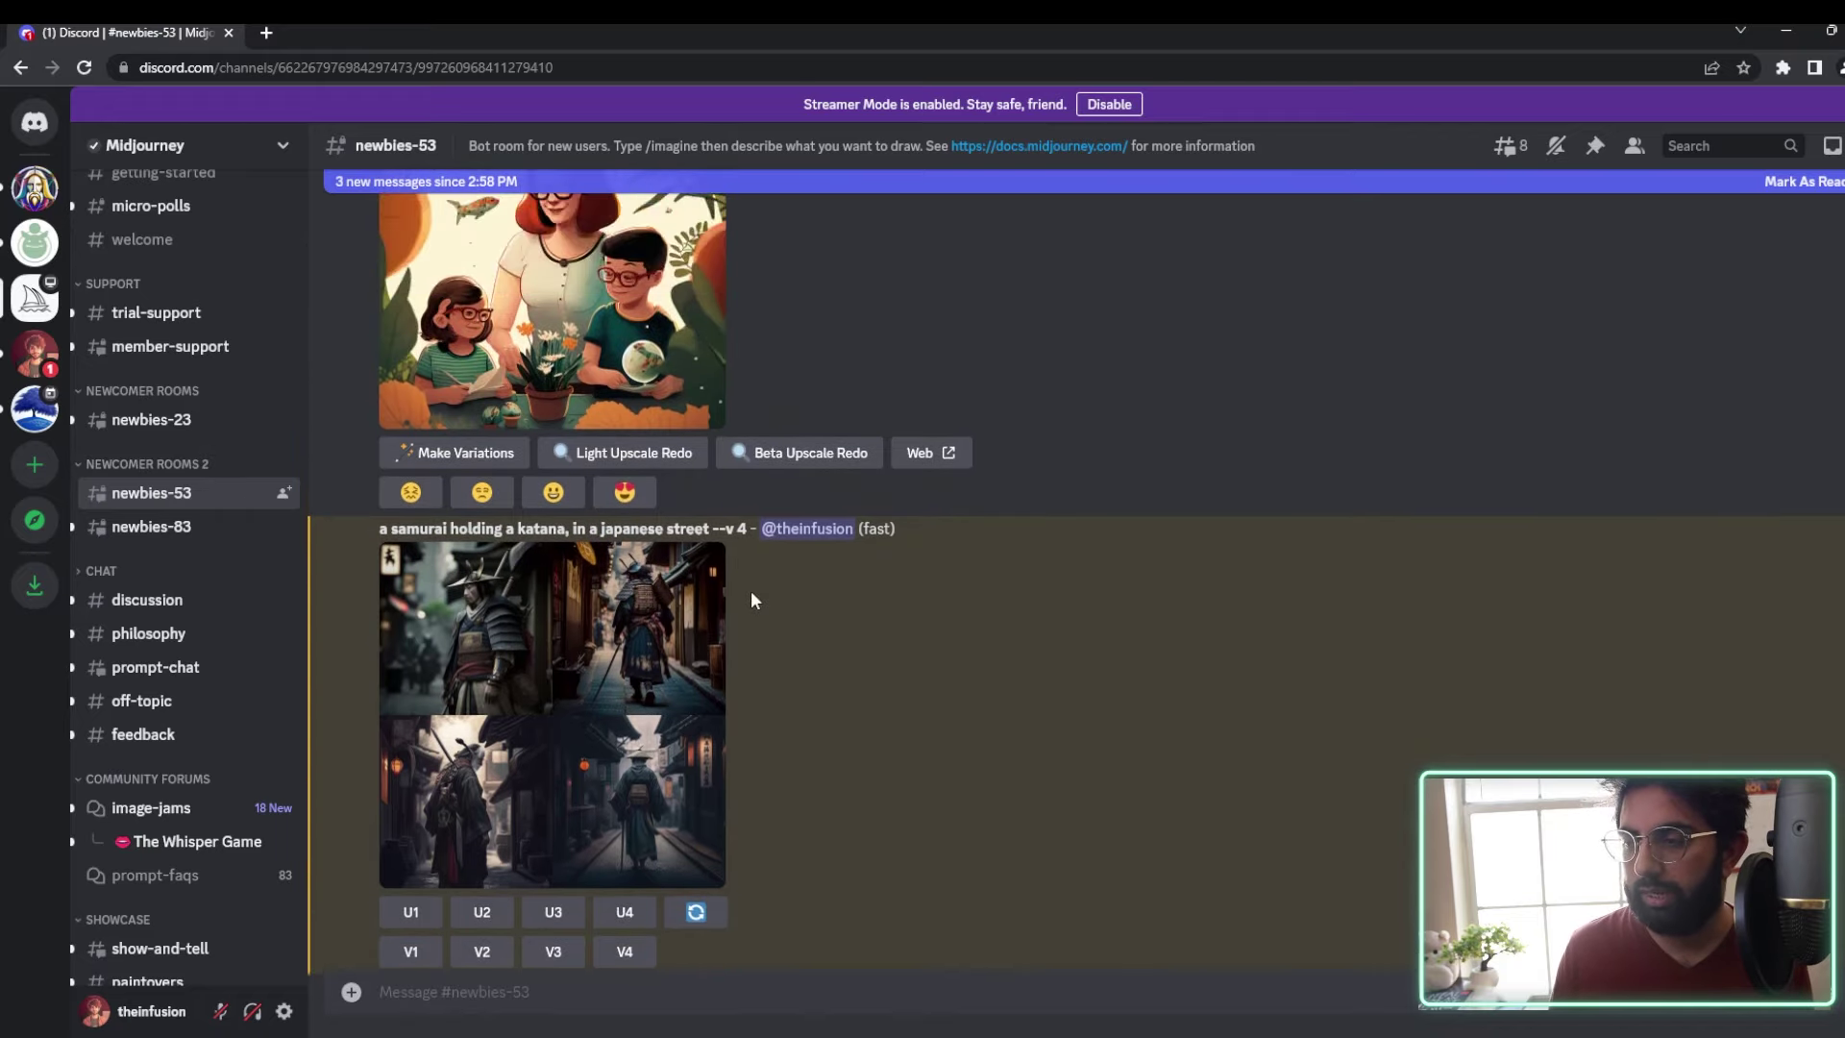
scroll(644, 582, down, 2)
scroll(890, 498, up, 1)
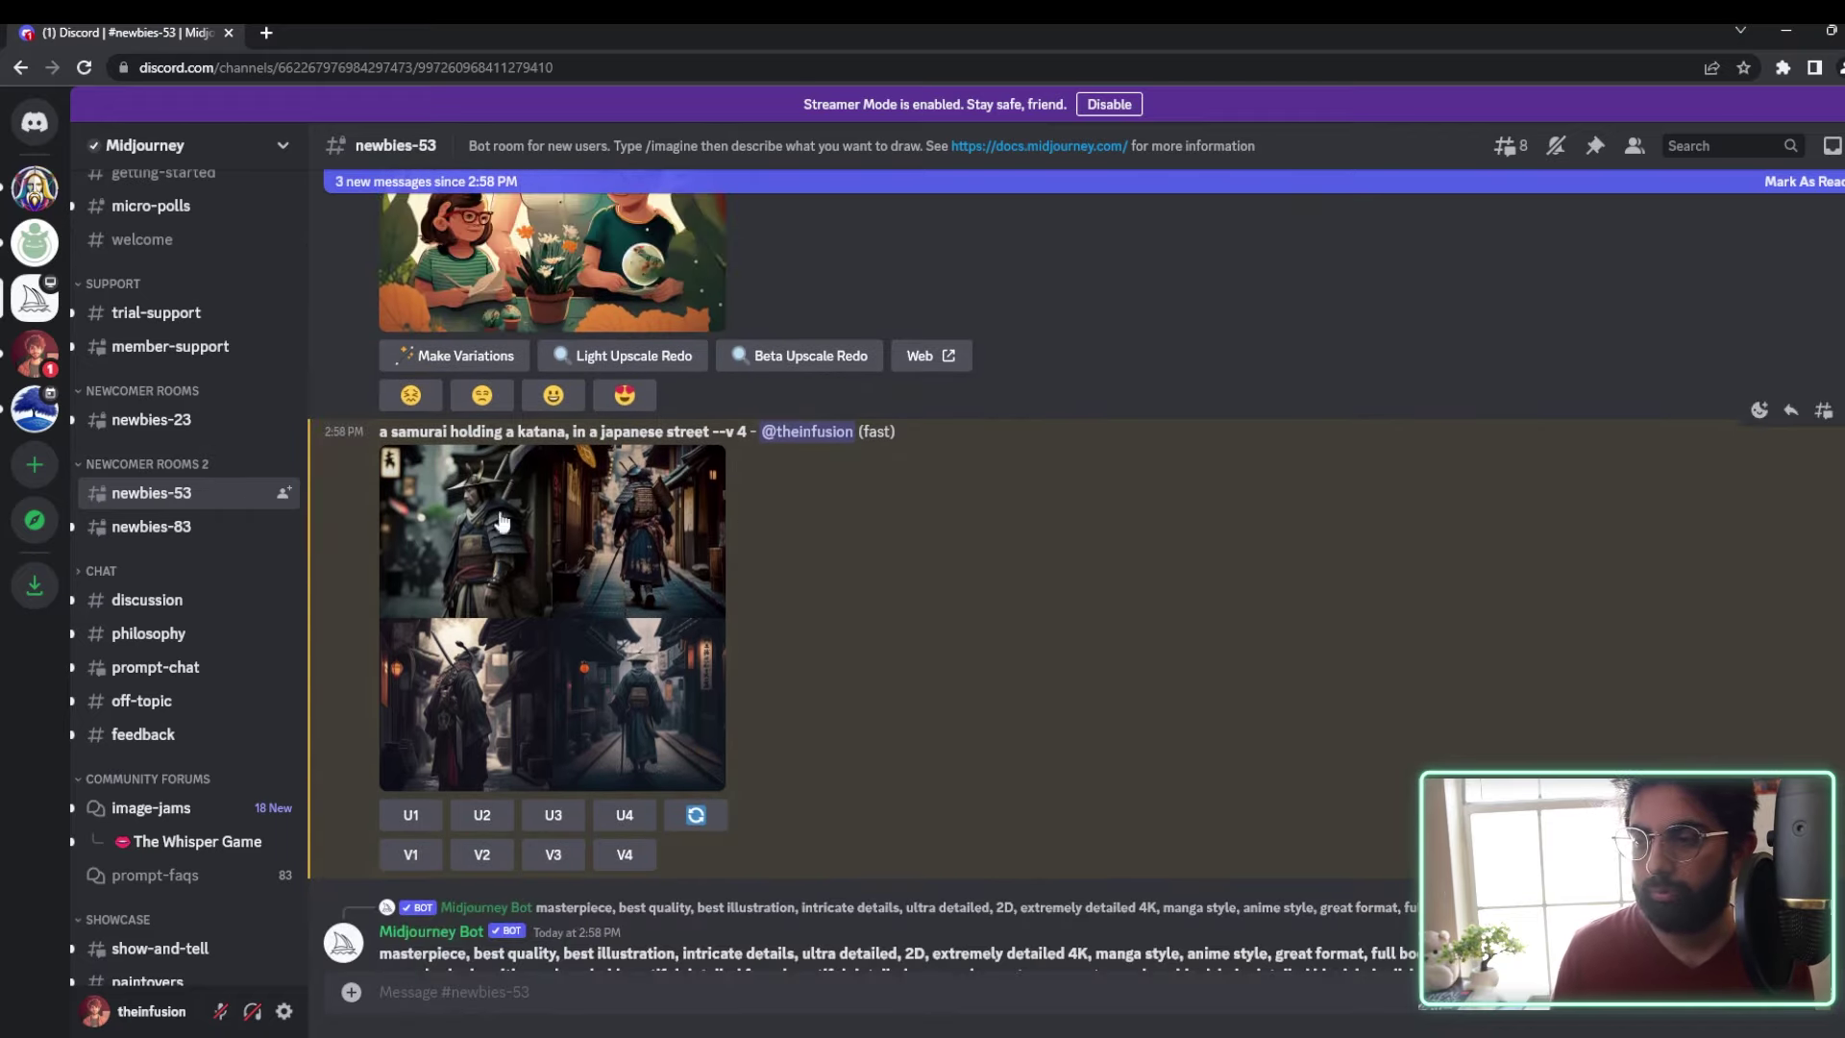
scroll(659, 649, up, 1)
scroll(592, 650, down, 3)
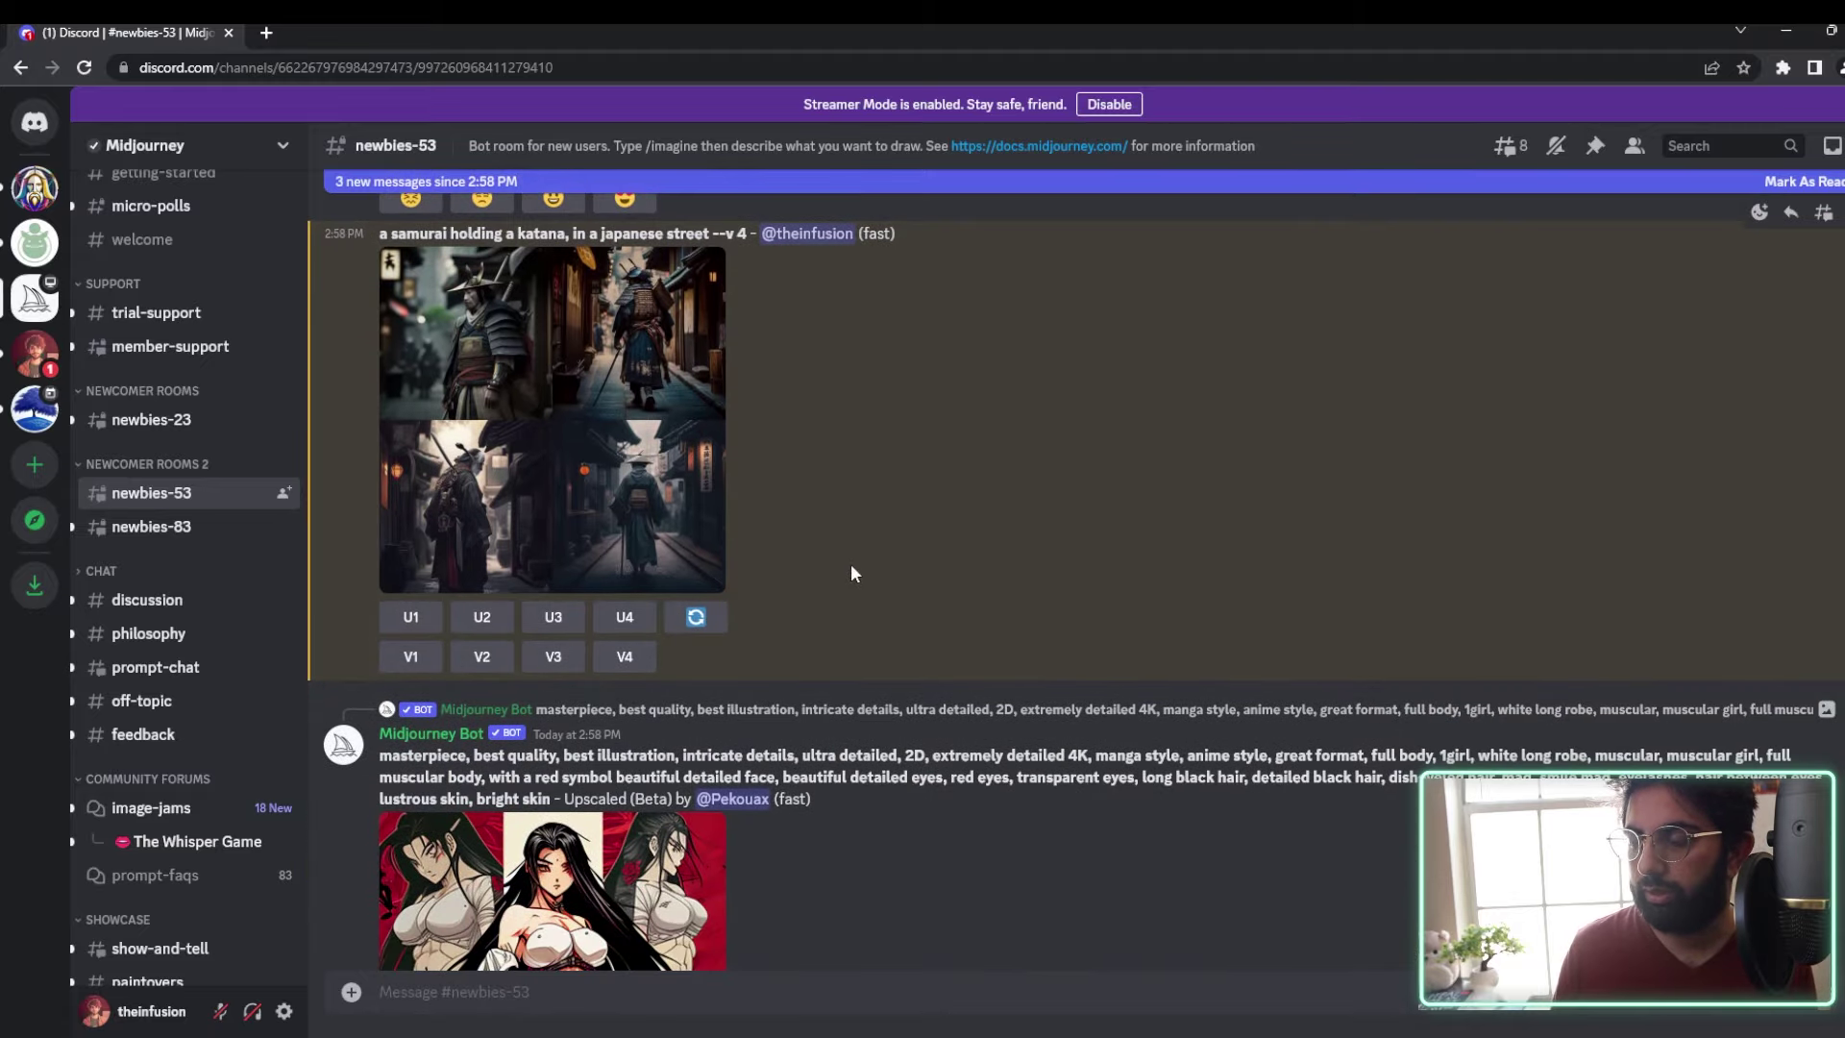
scroll(836, 562, up, 1)
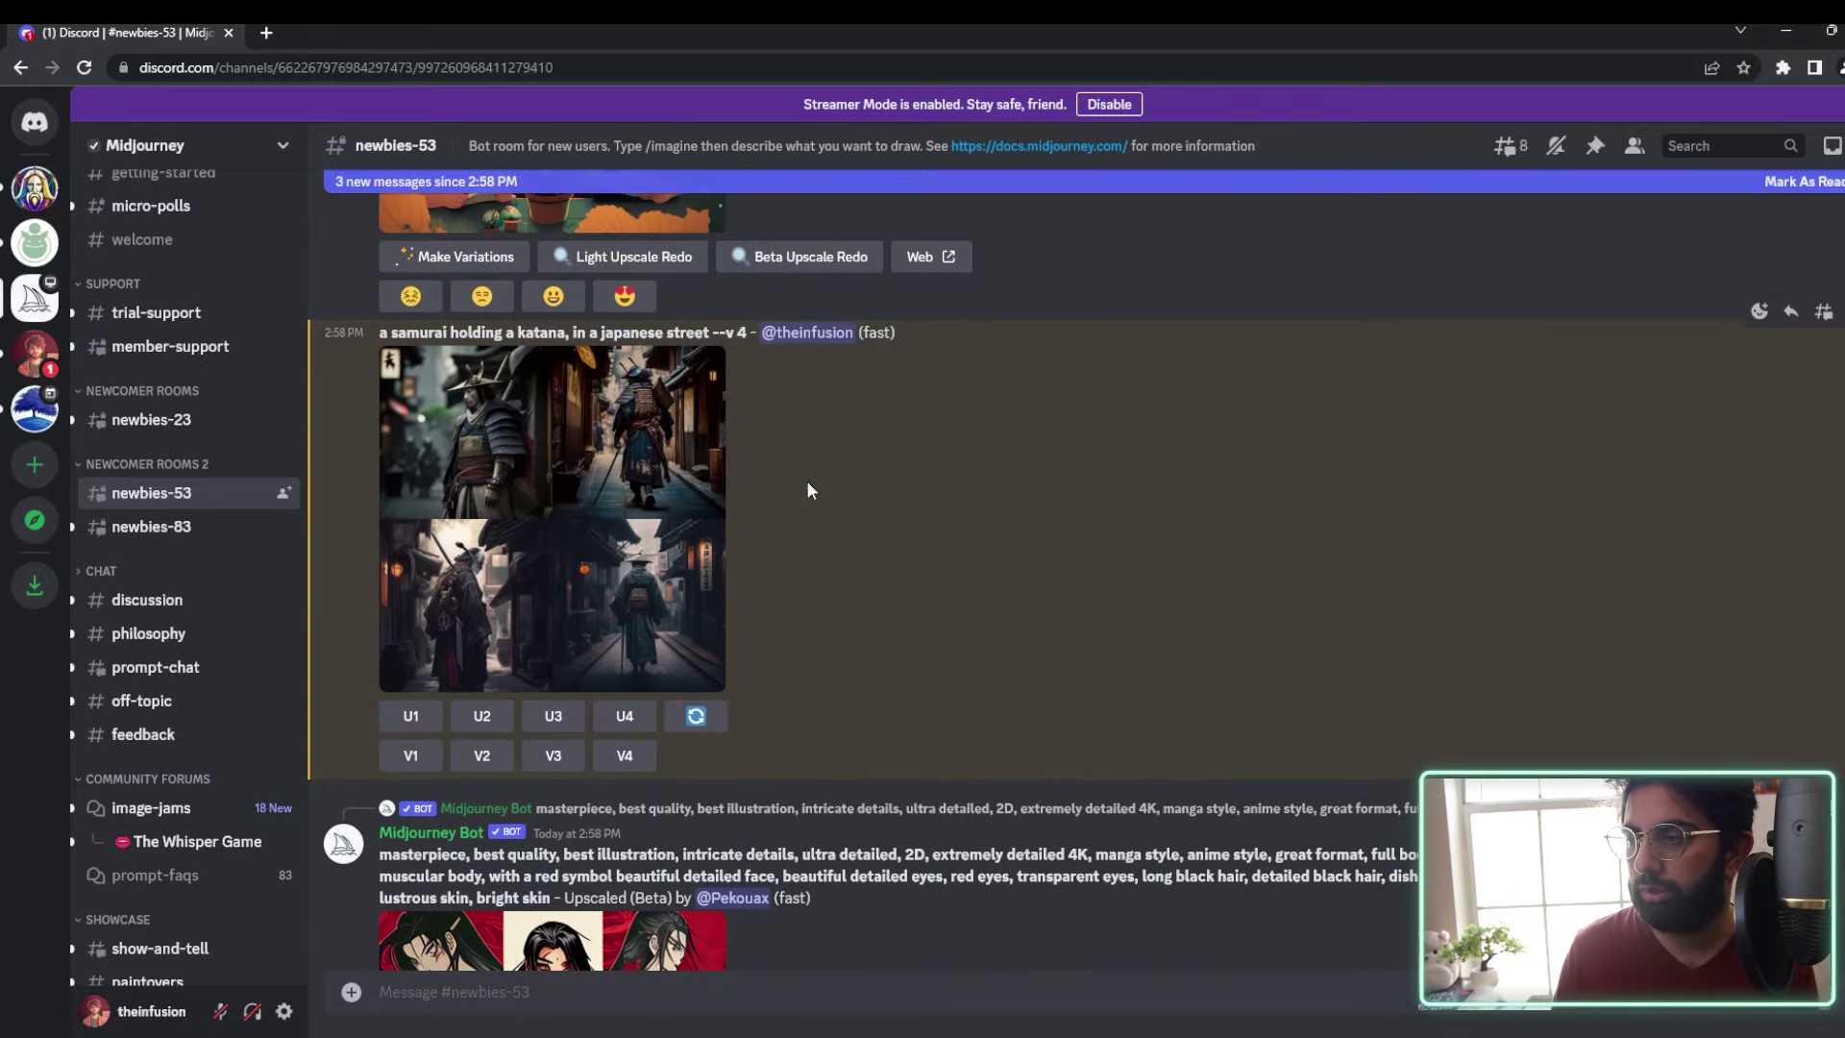
scroll(807, 490, up, 1)
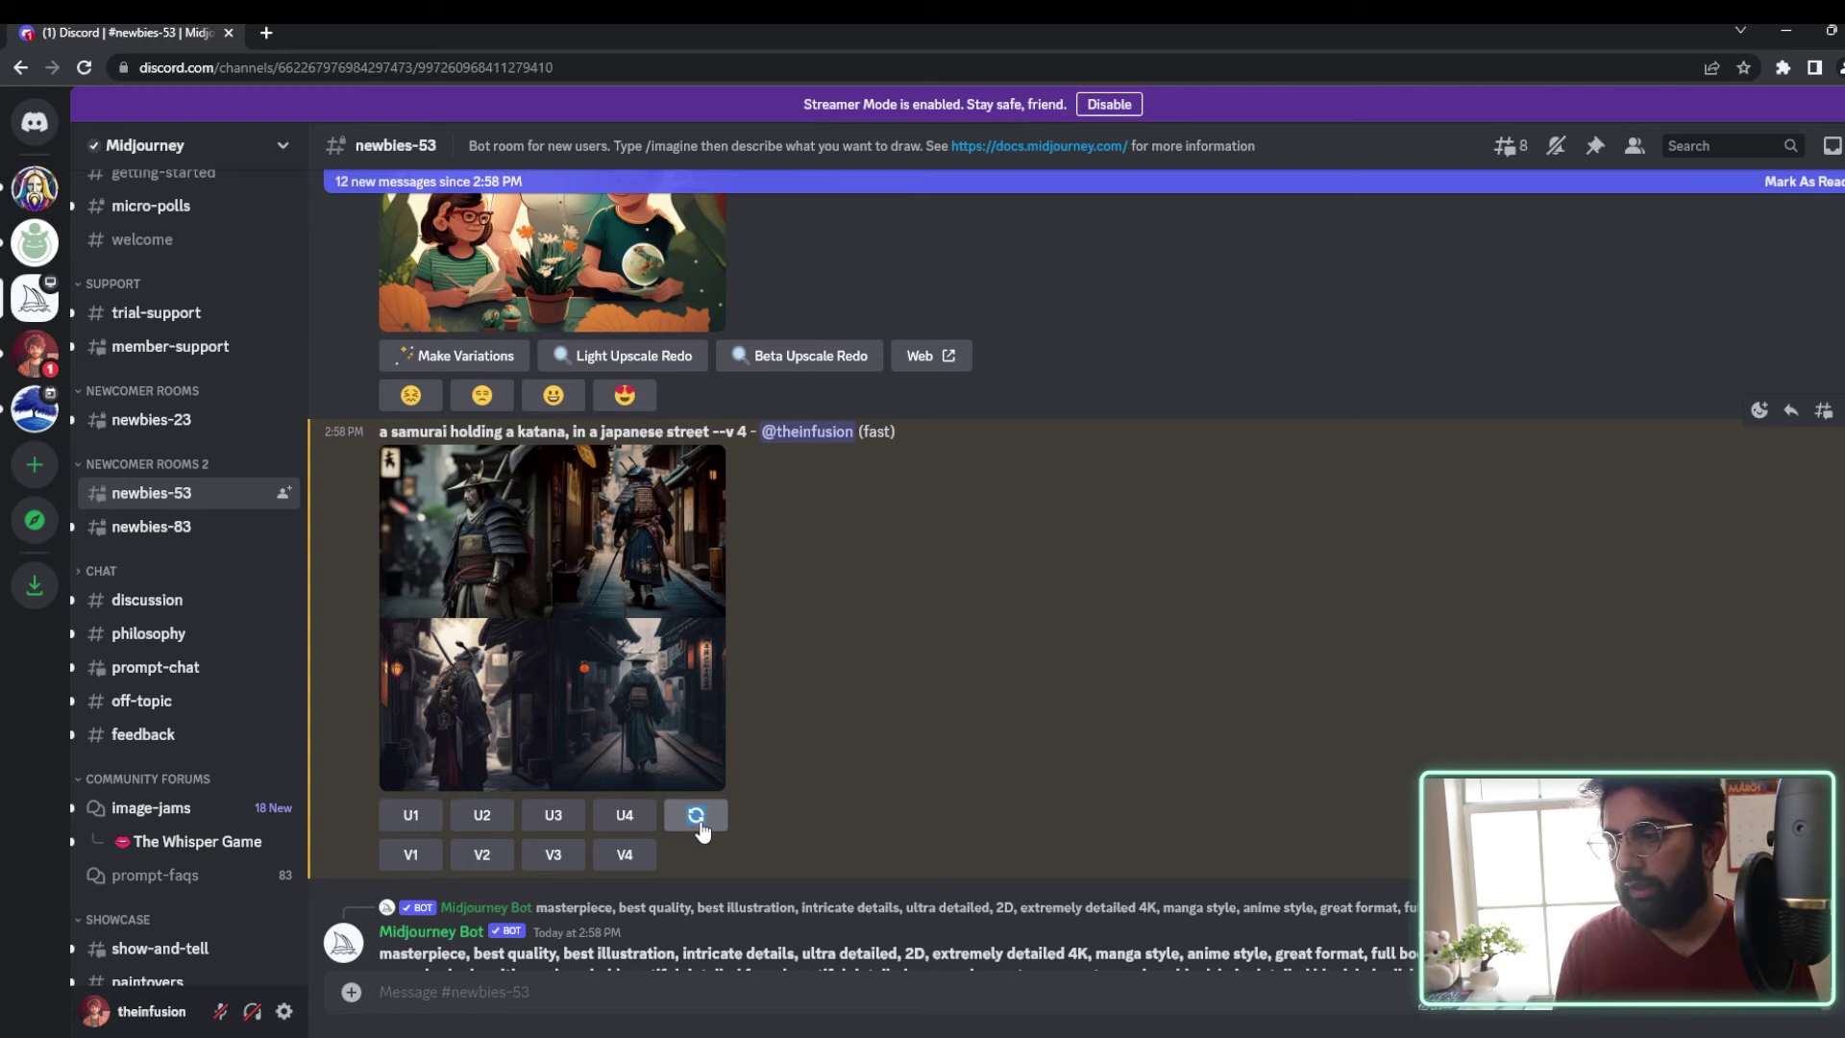
mouse_move(381, 429)
mouse_down()
mouse_move(576, 408)
mouse_move(723, 433)
mouse_move(370, 433)
mouse_up()
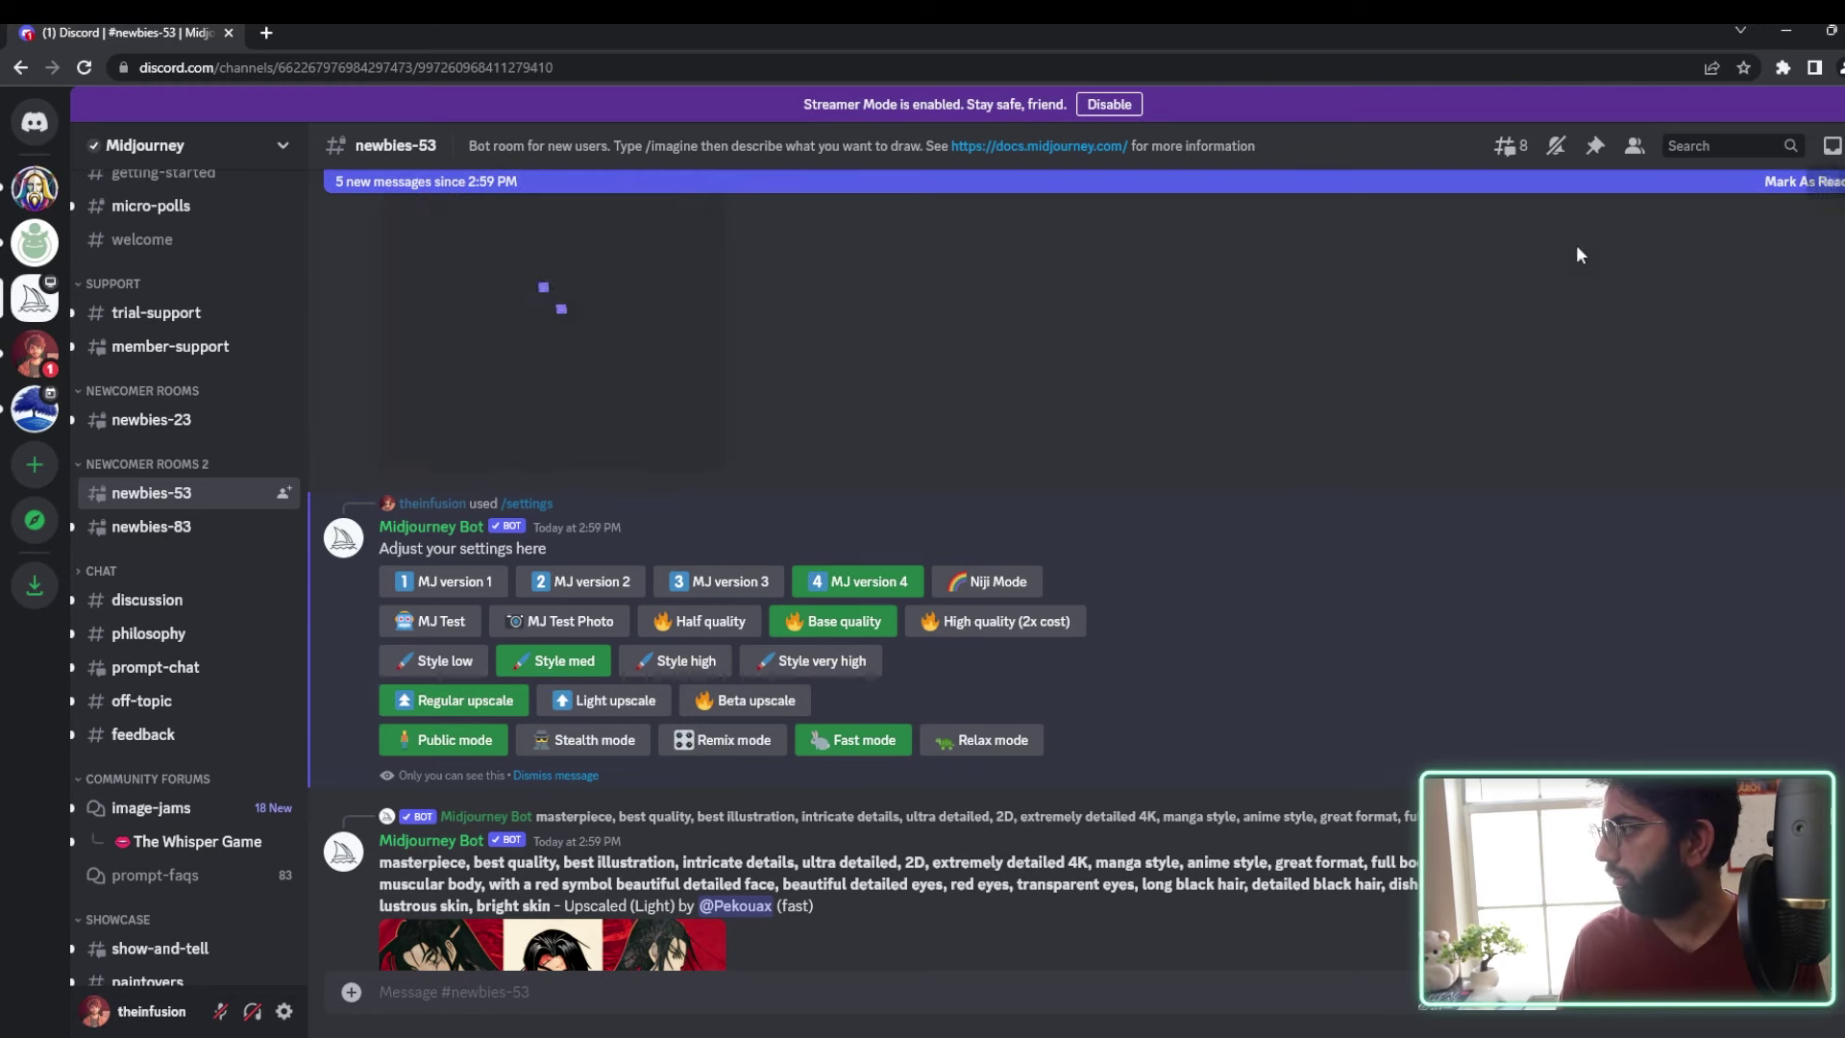
click(1635, 147)
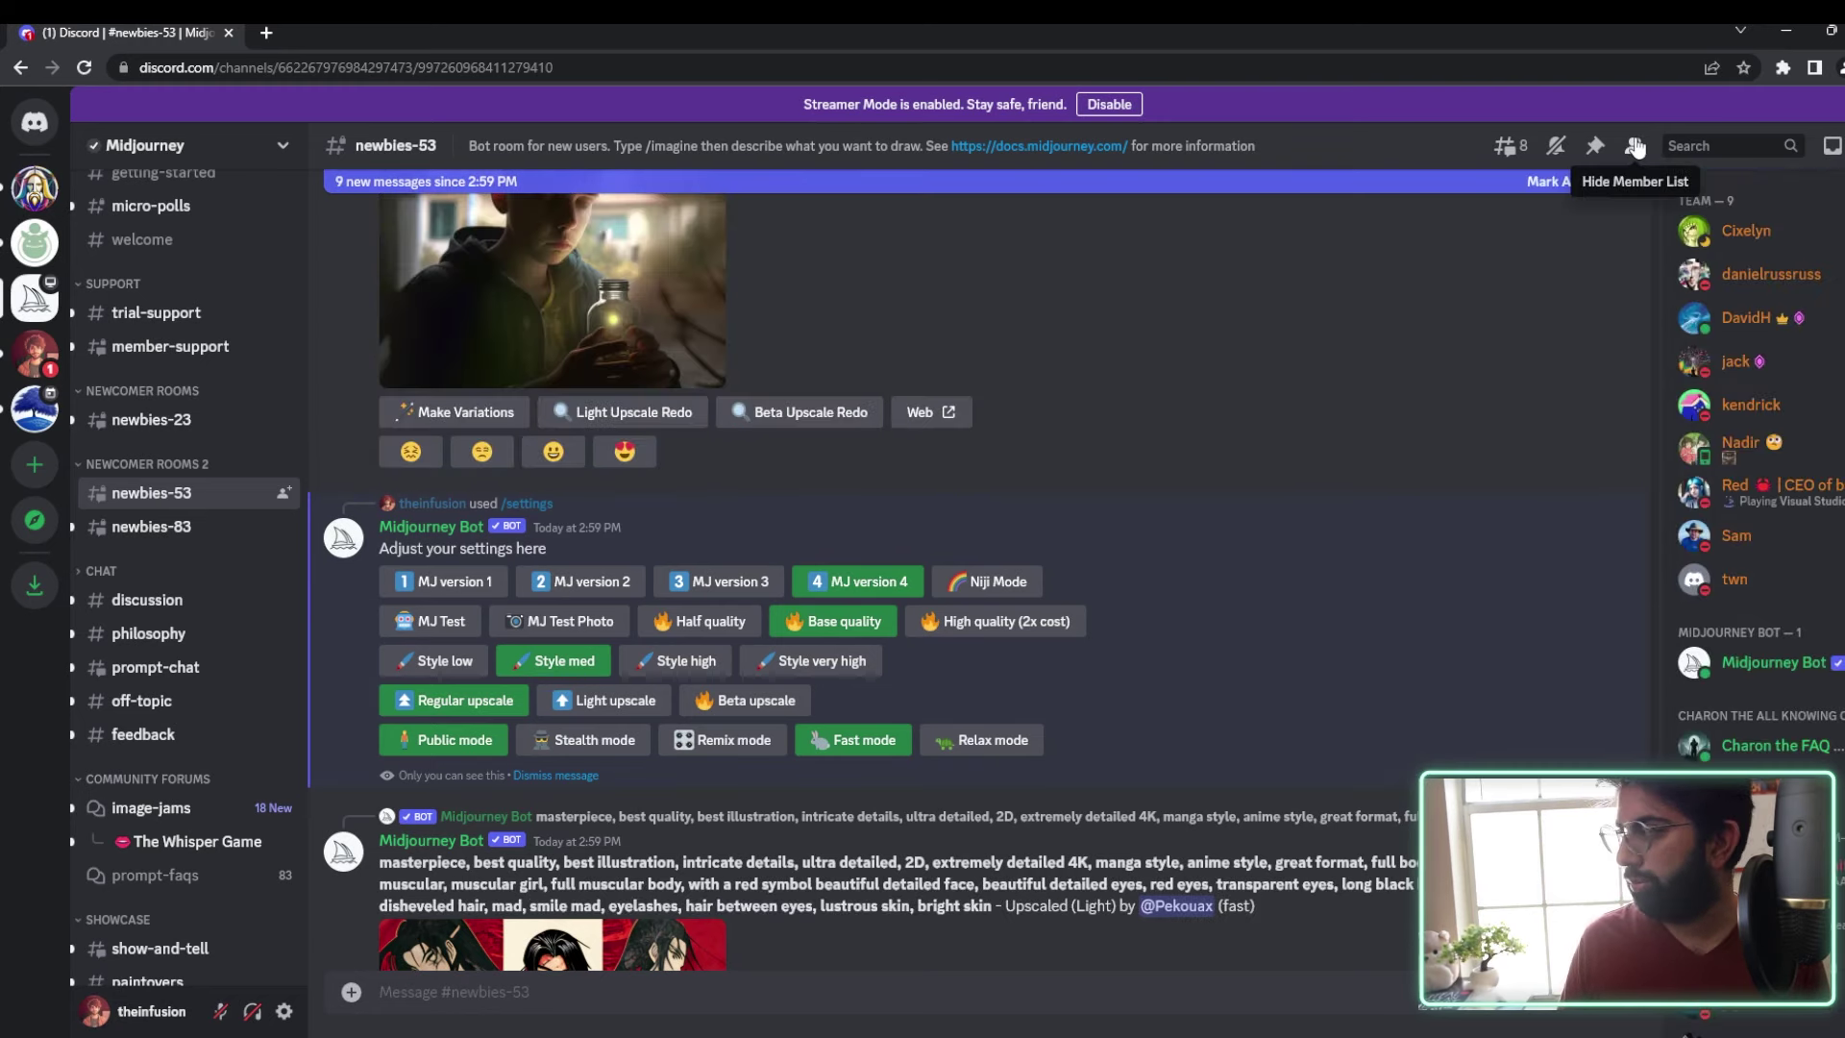
click(1747, 659)
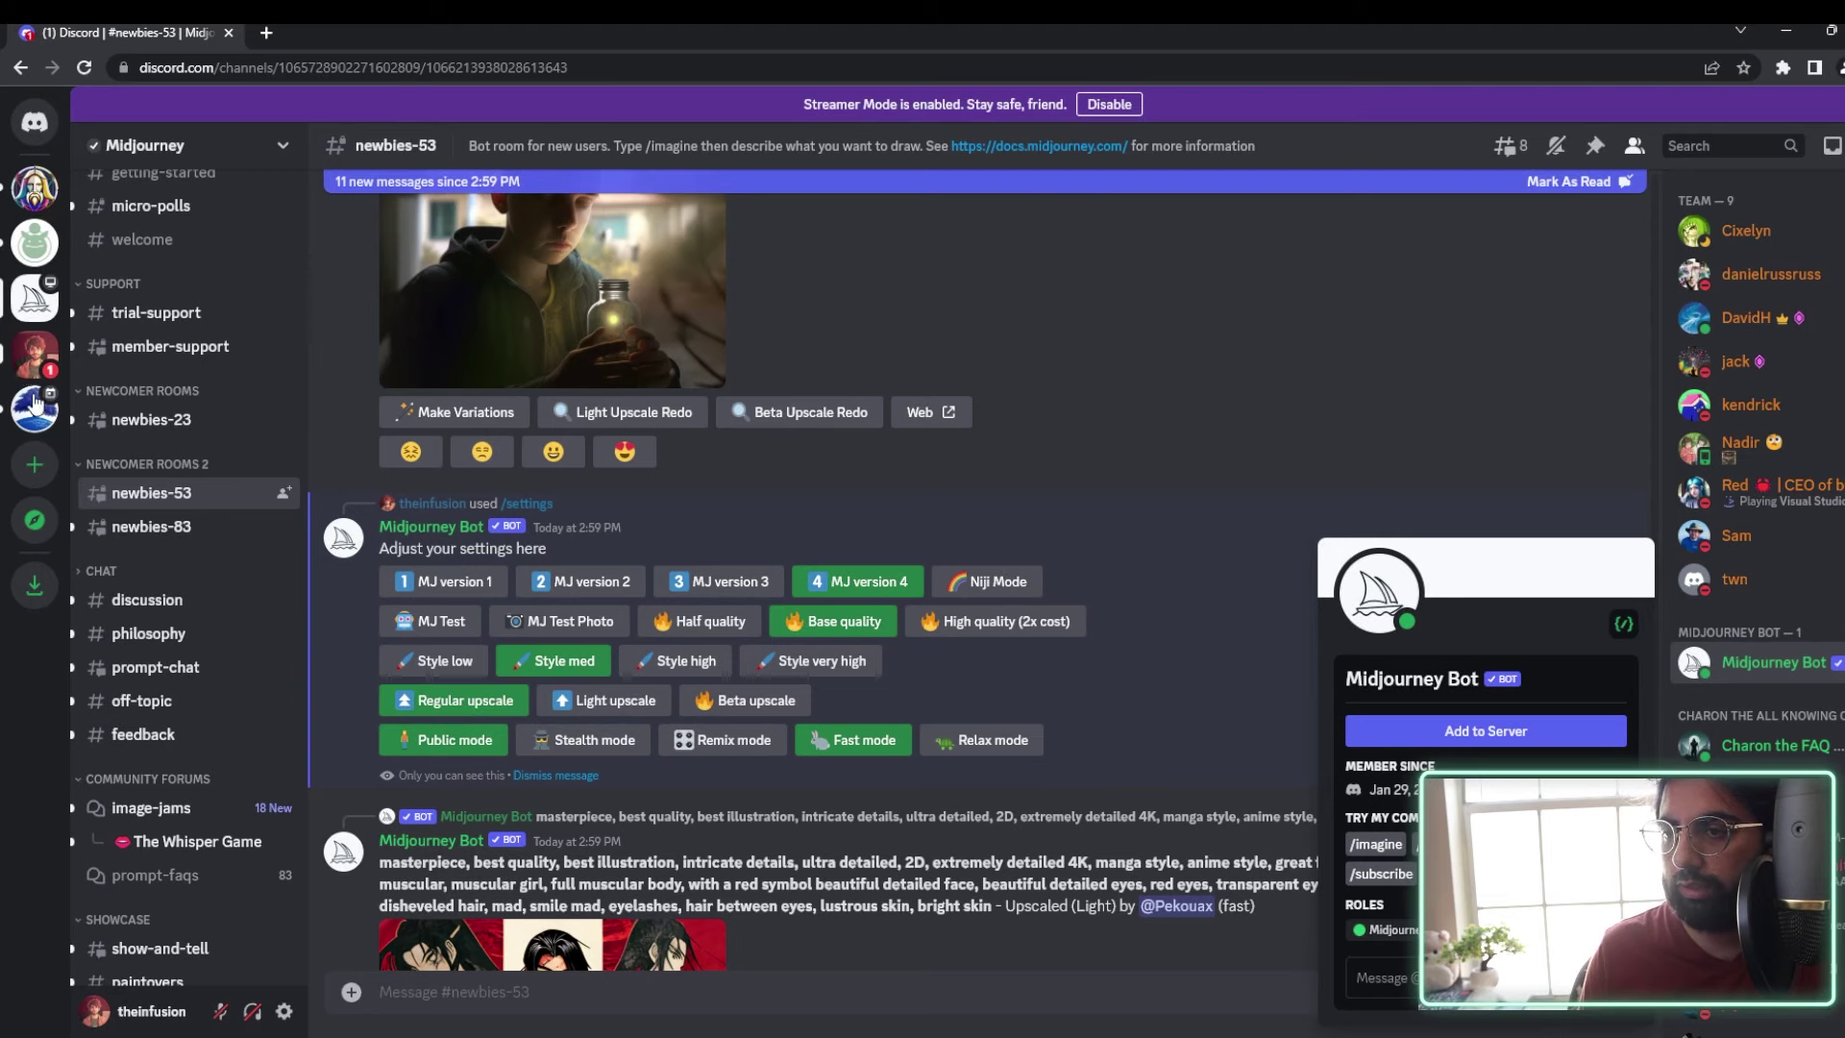
click(36, 356)
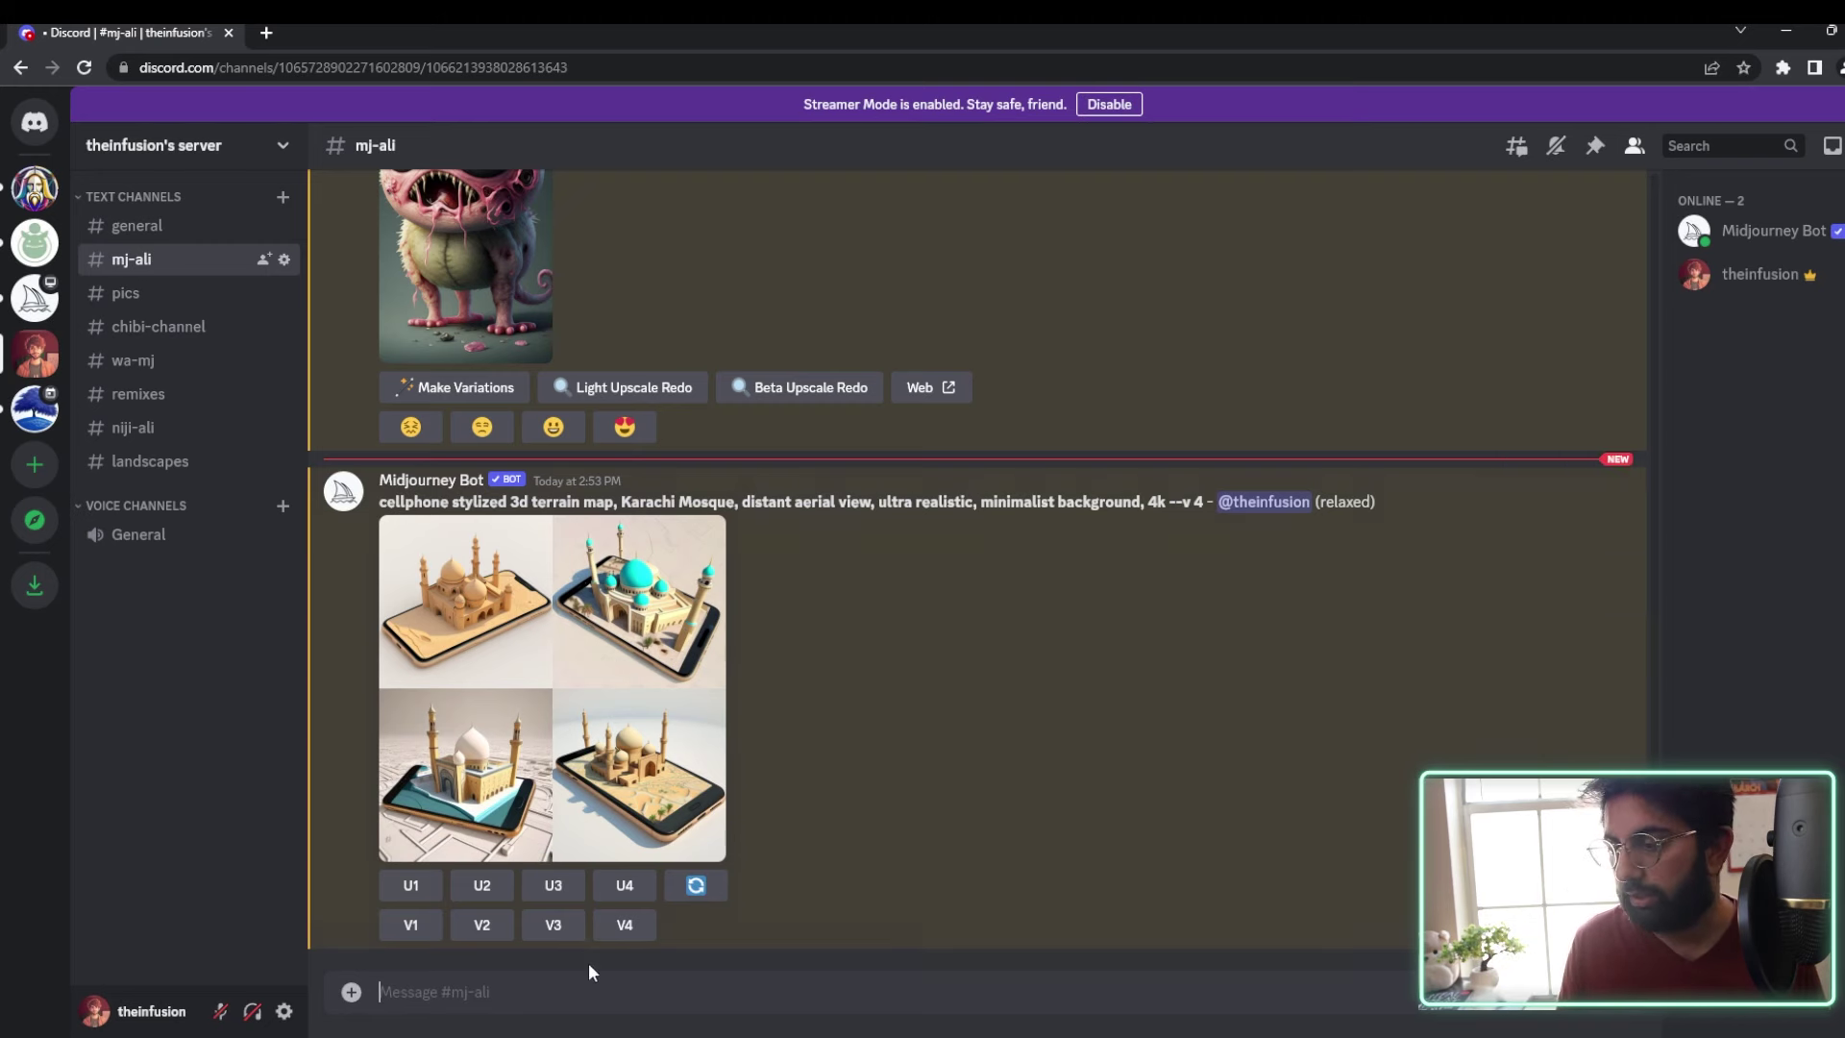
Step: Run /settings in mj-ali to post the Midjourney settings panel
text(/se)
key(Return)
key(Return)
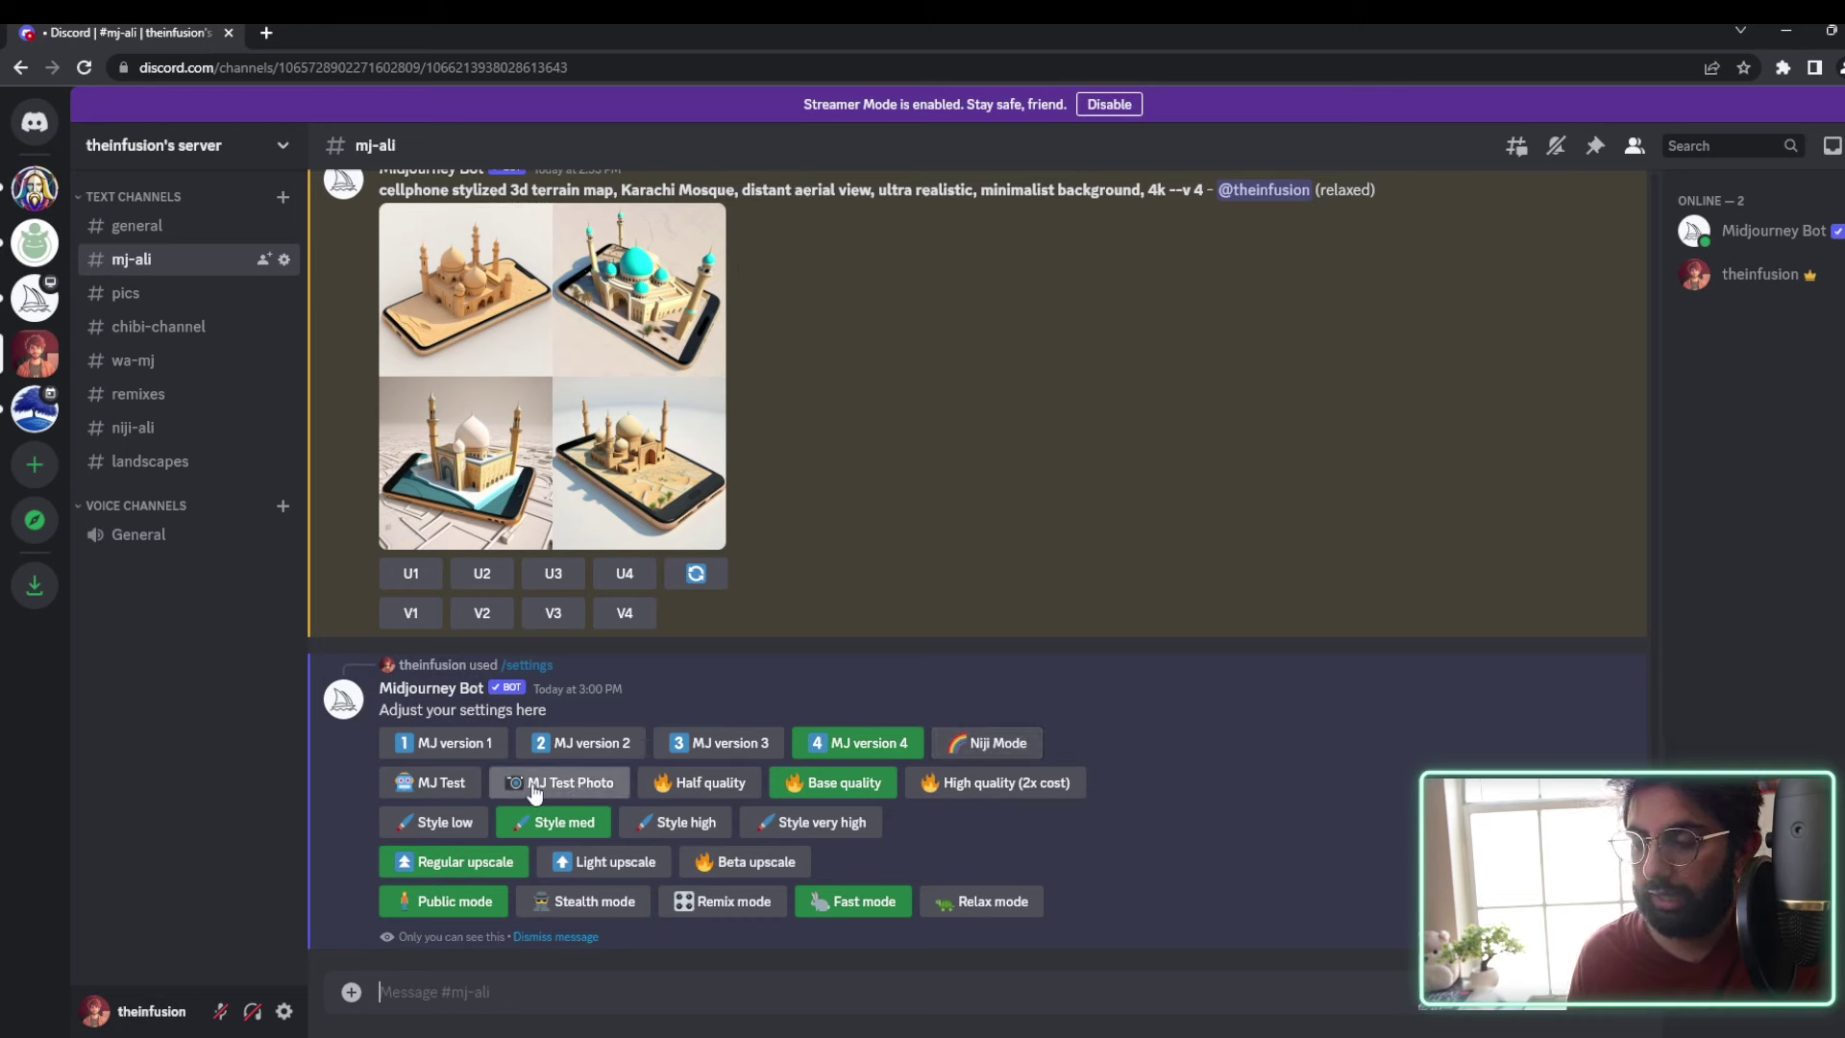
click(442, 788)
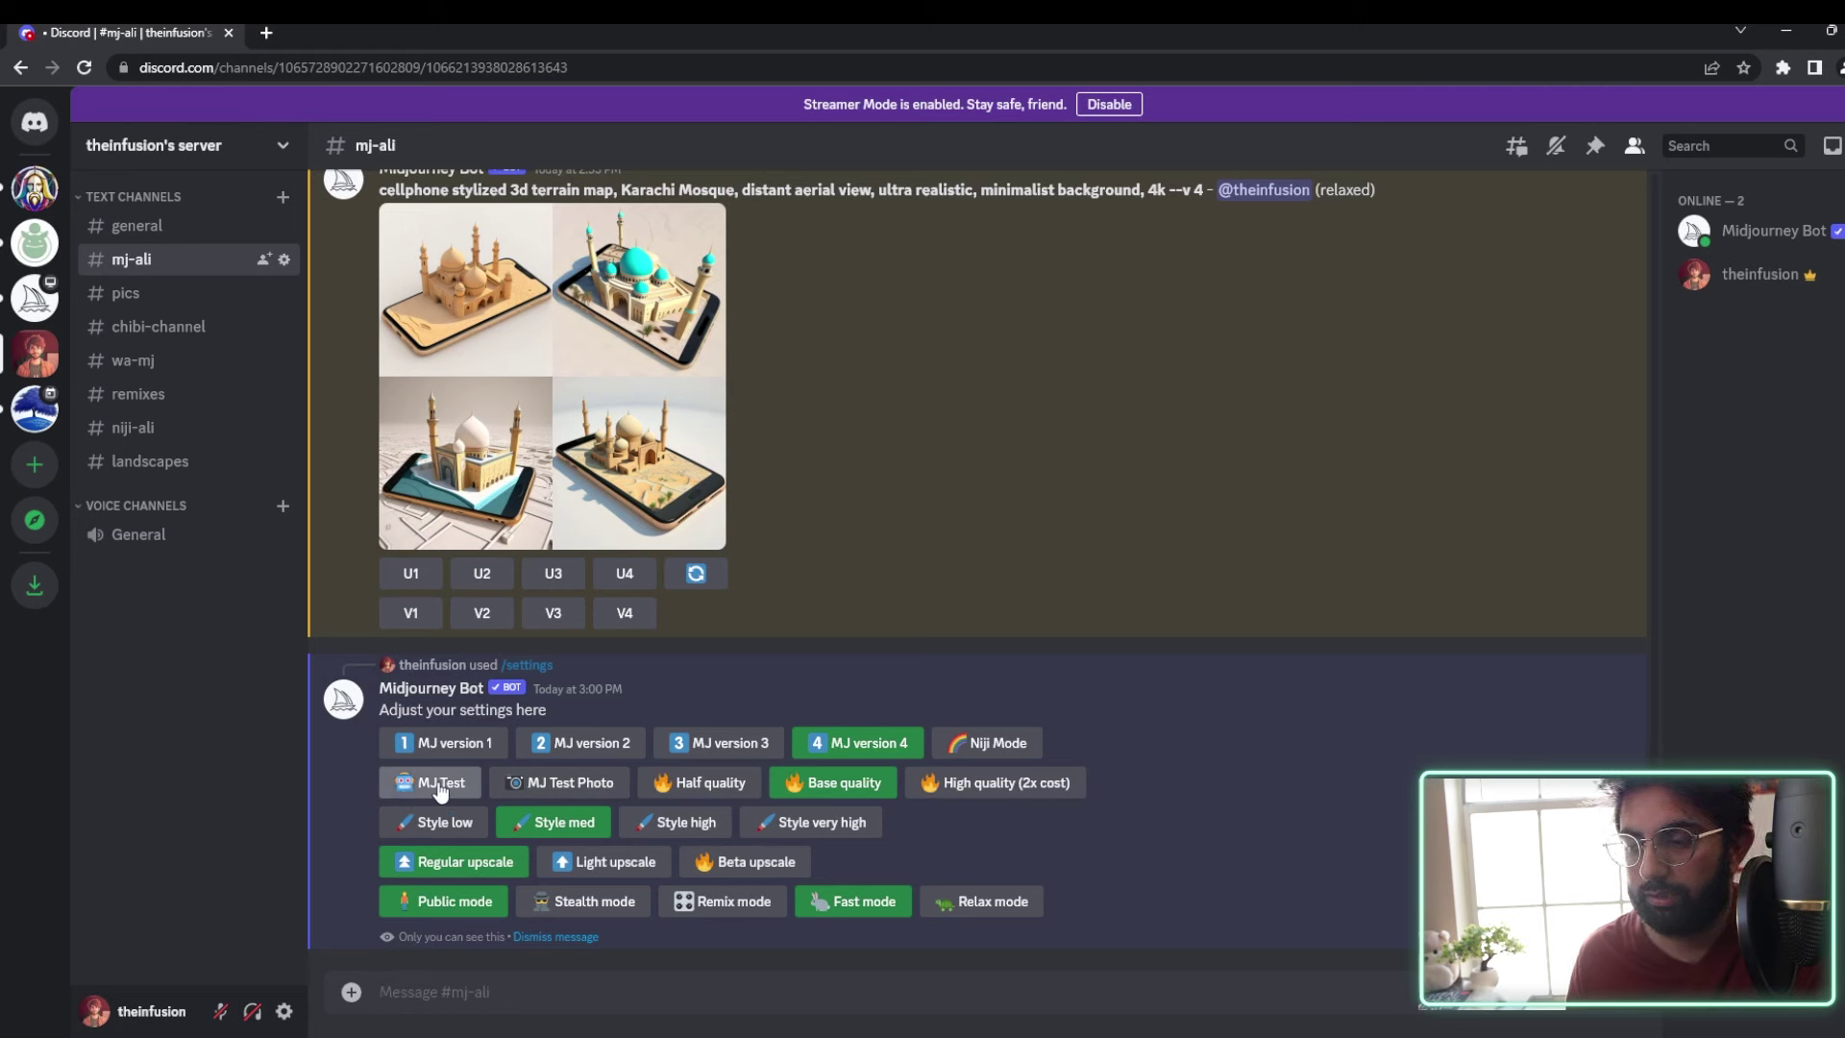
click(576, 788)
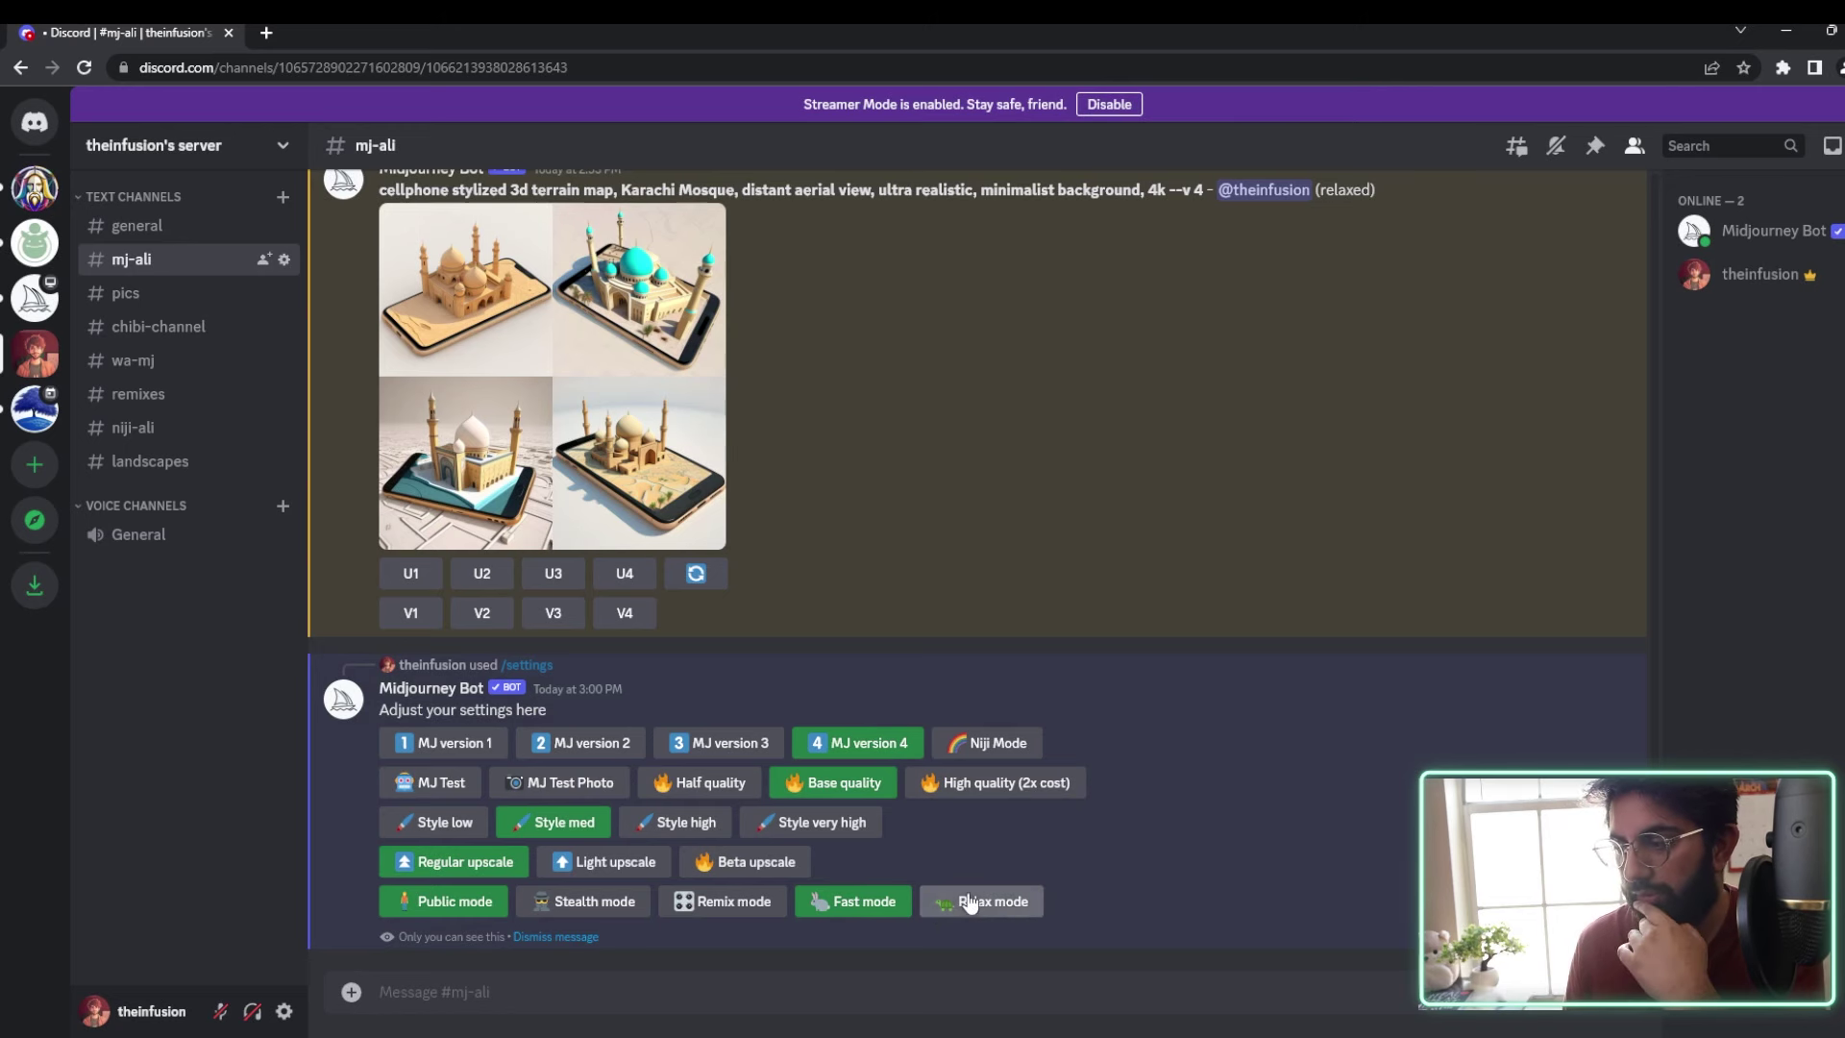
Step: Switch to Relax mode and upscale all four Karachi Mosque images with U1–U4
click(1009, 903)
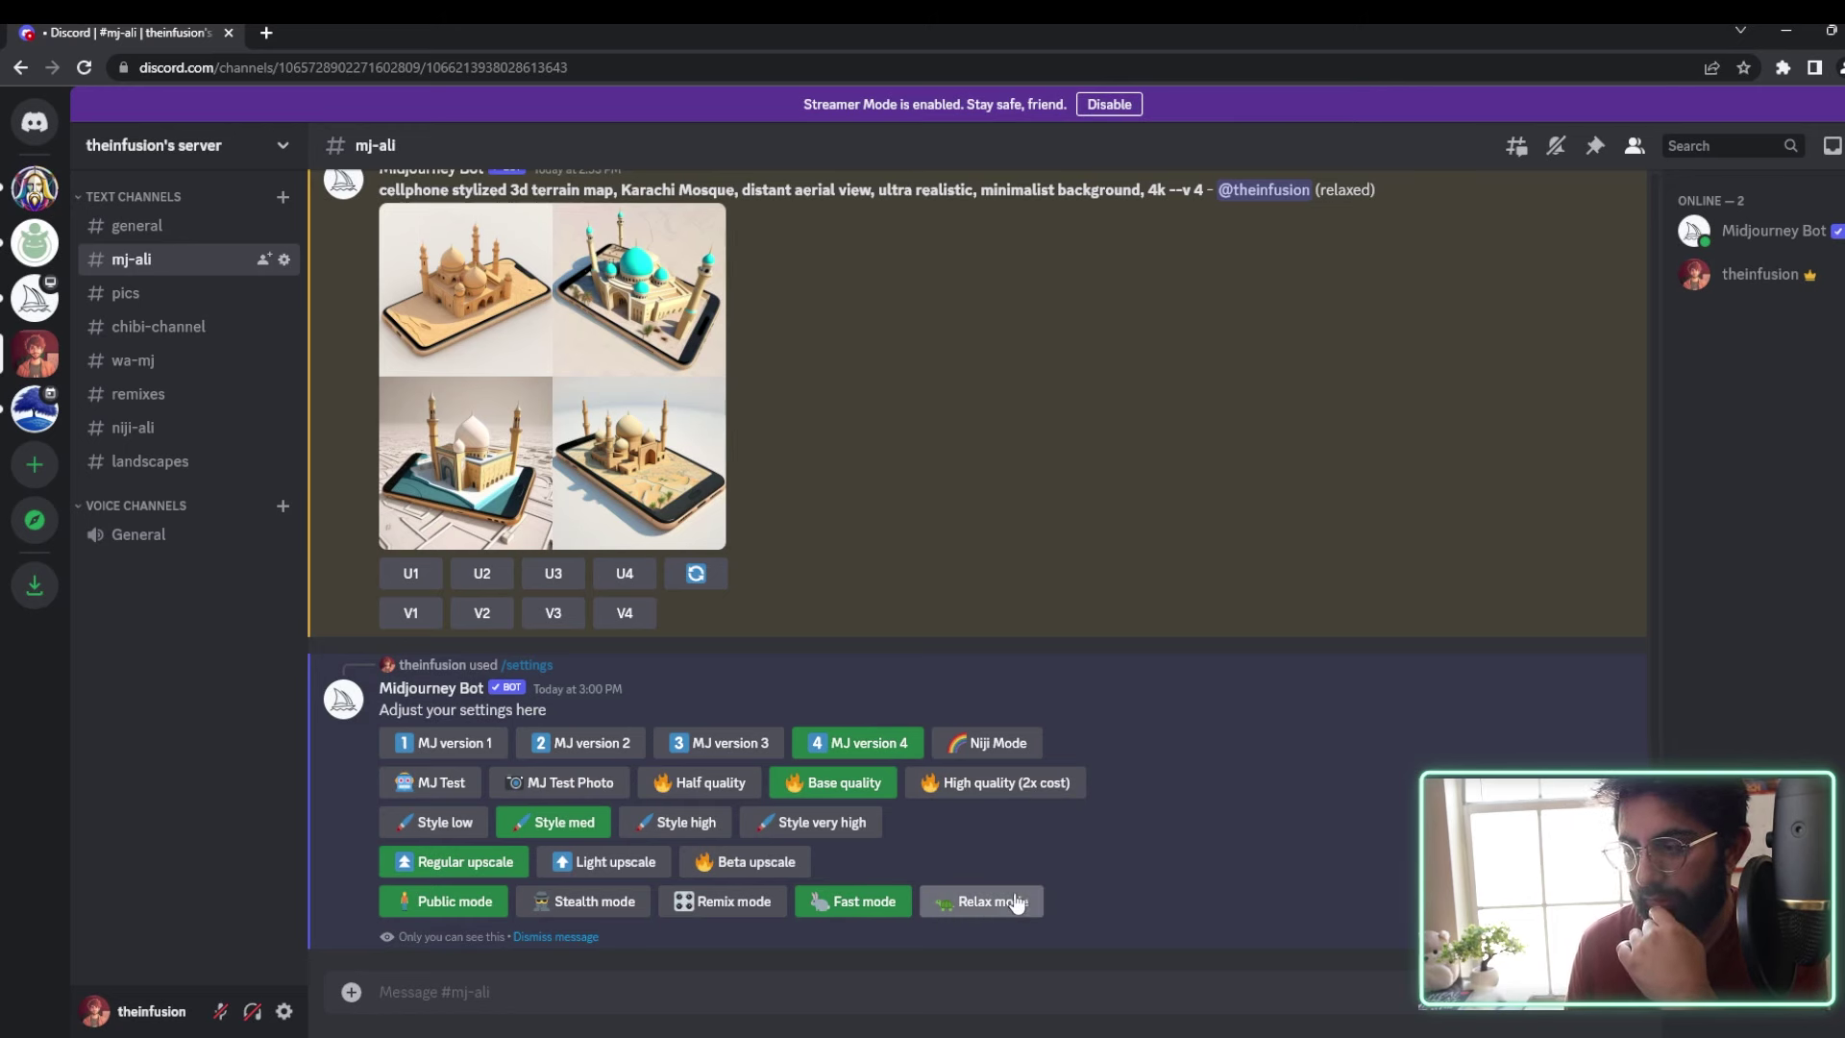
scroll(1002, 874, up, 2)
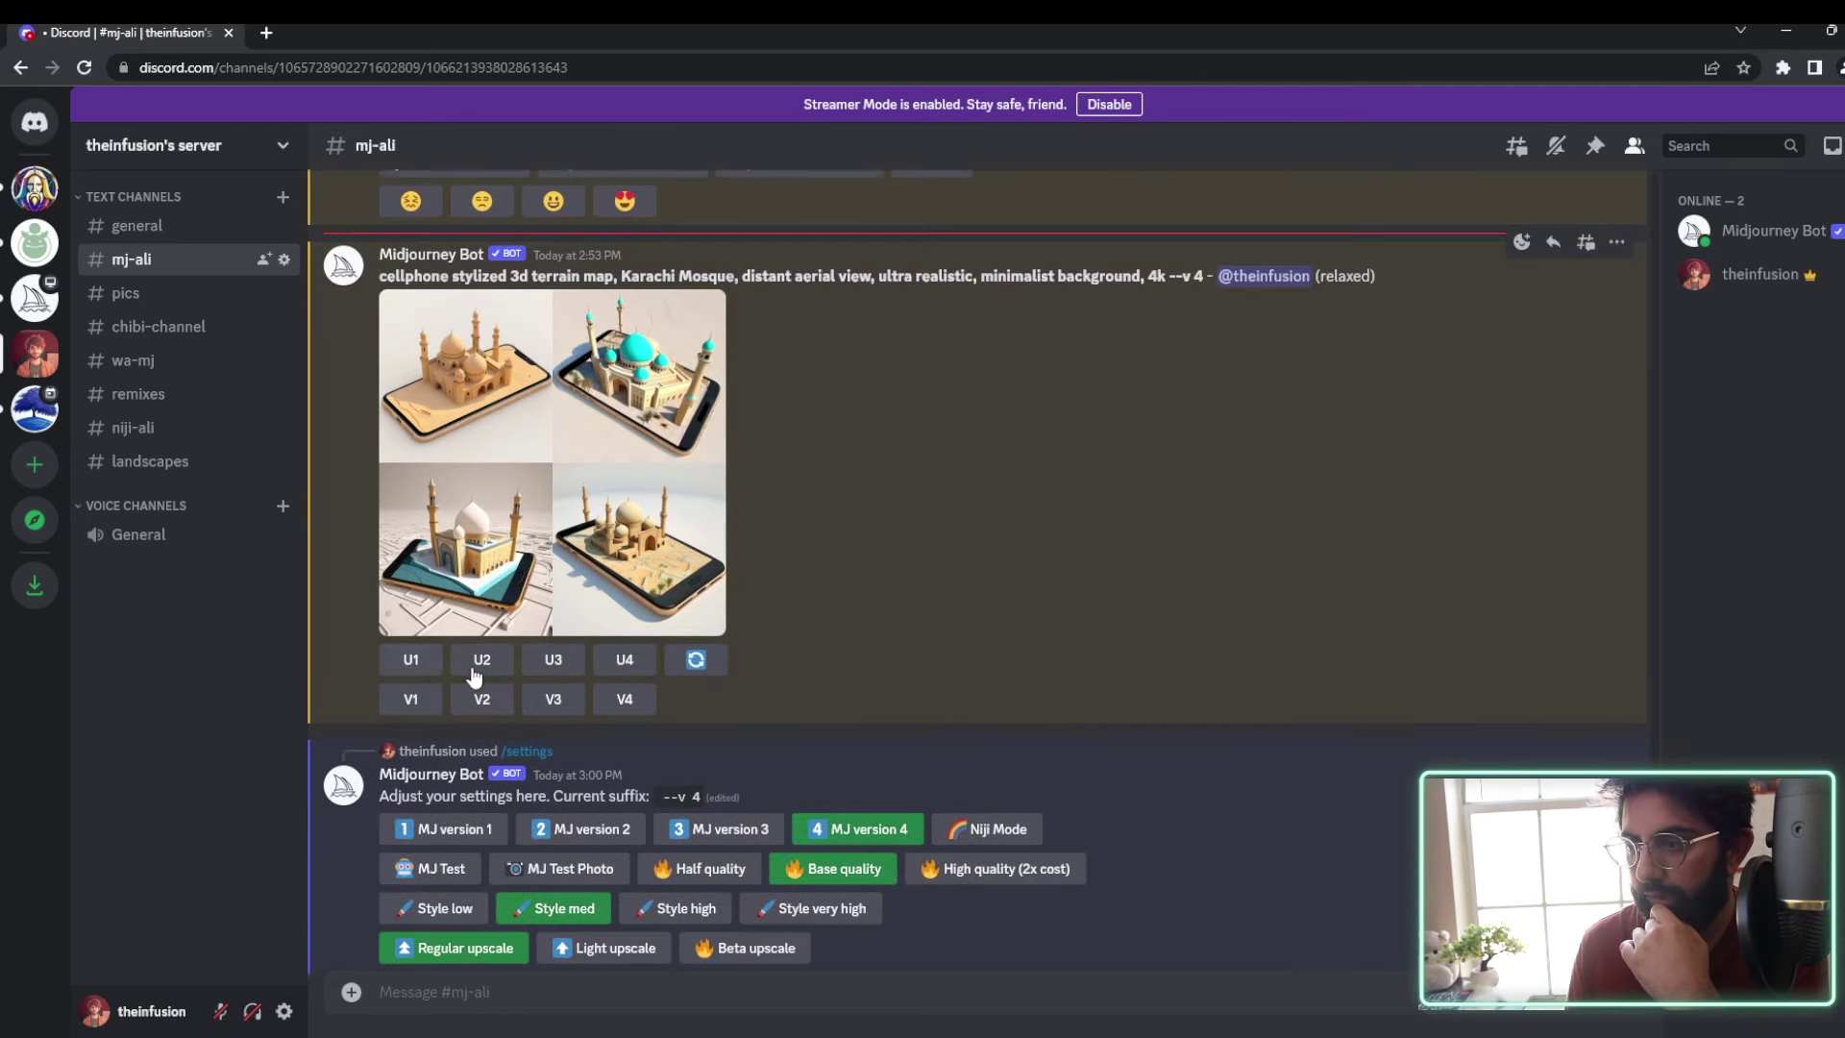
click(410, 659)
click(505, 664)
click(558, 661)
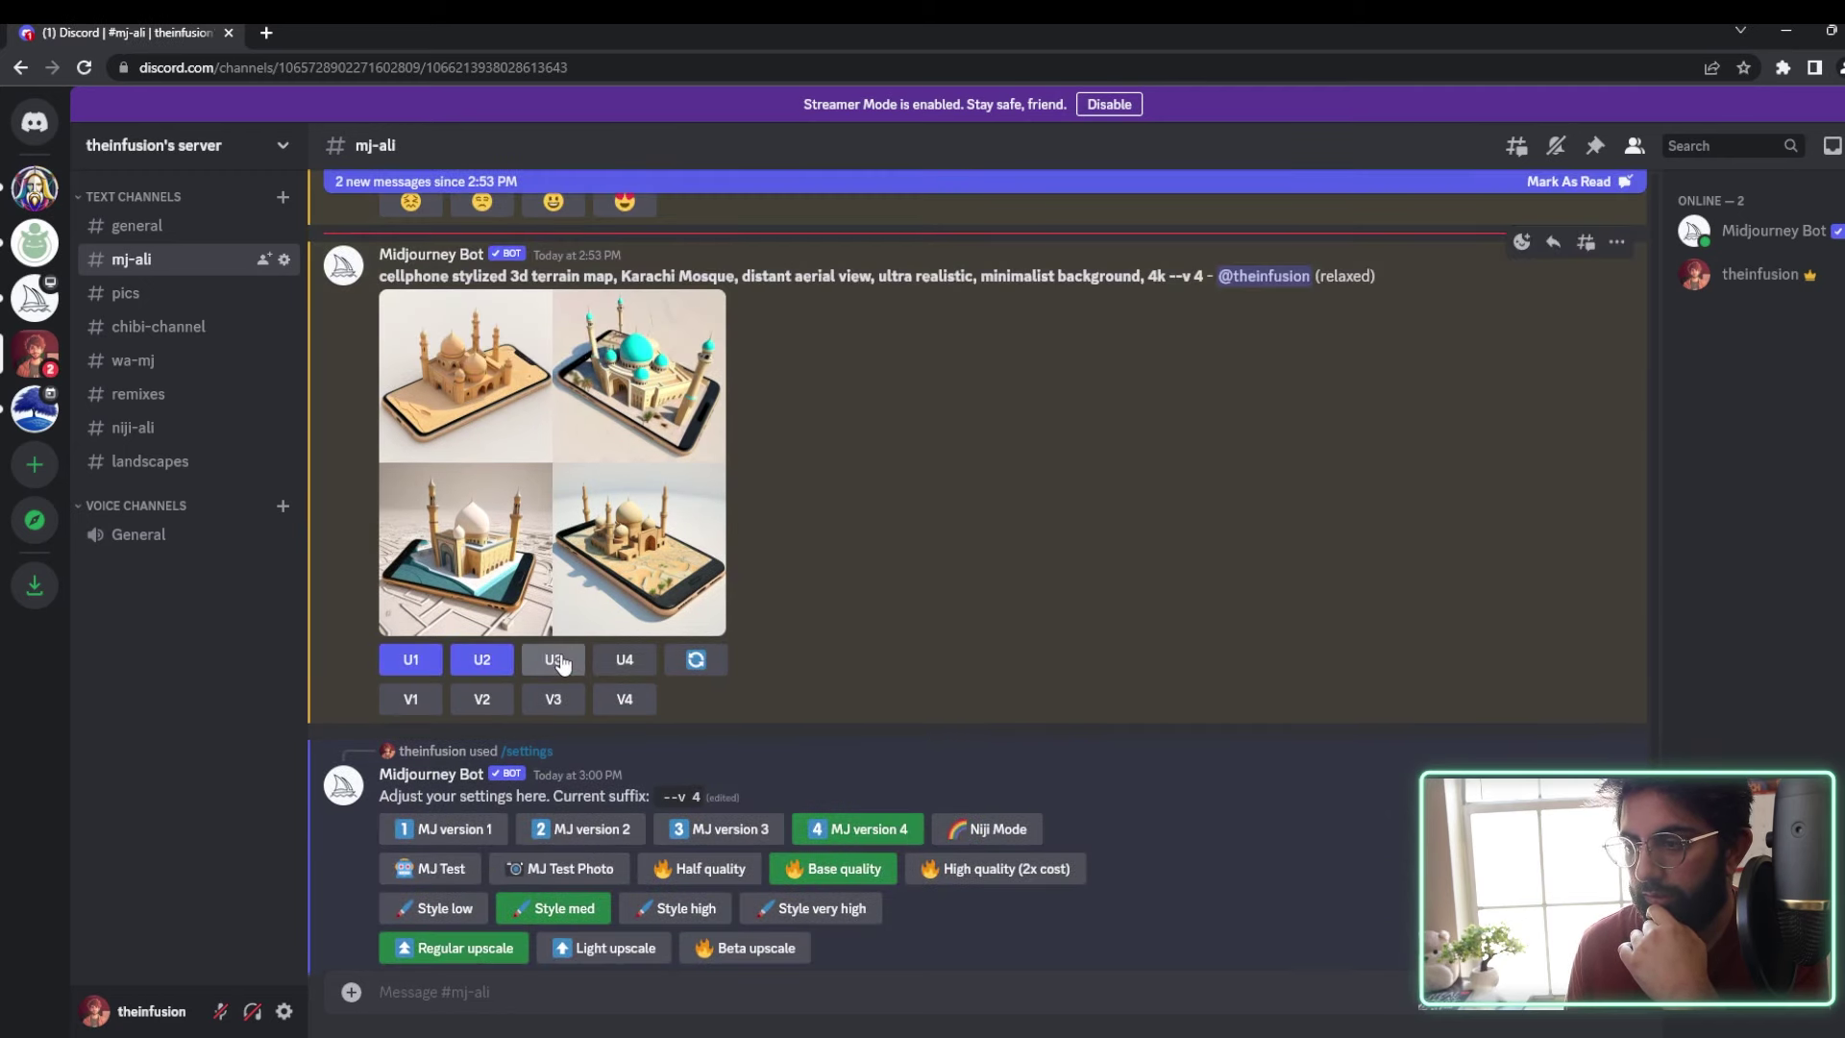
click(625, 663)
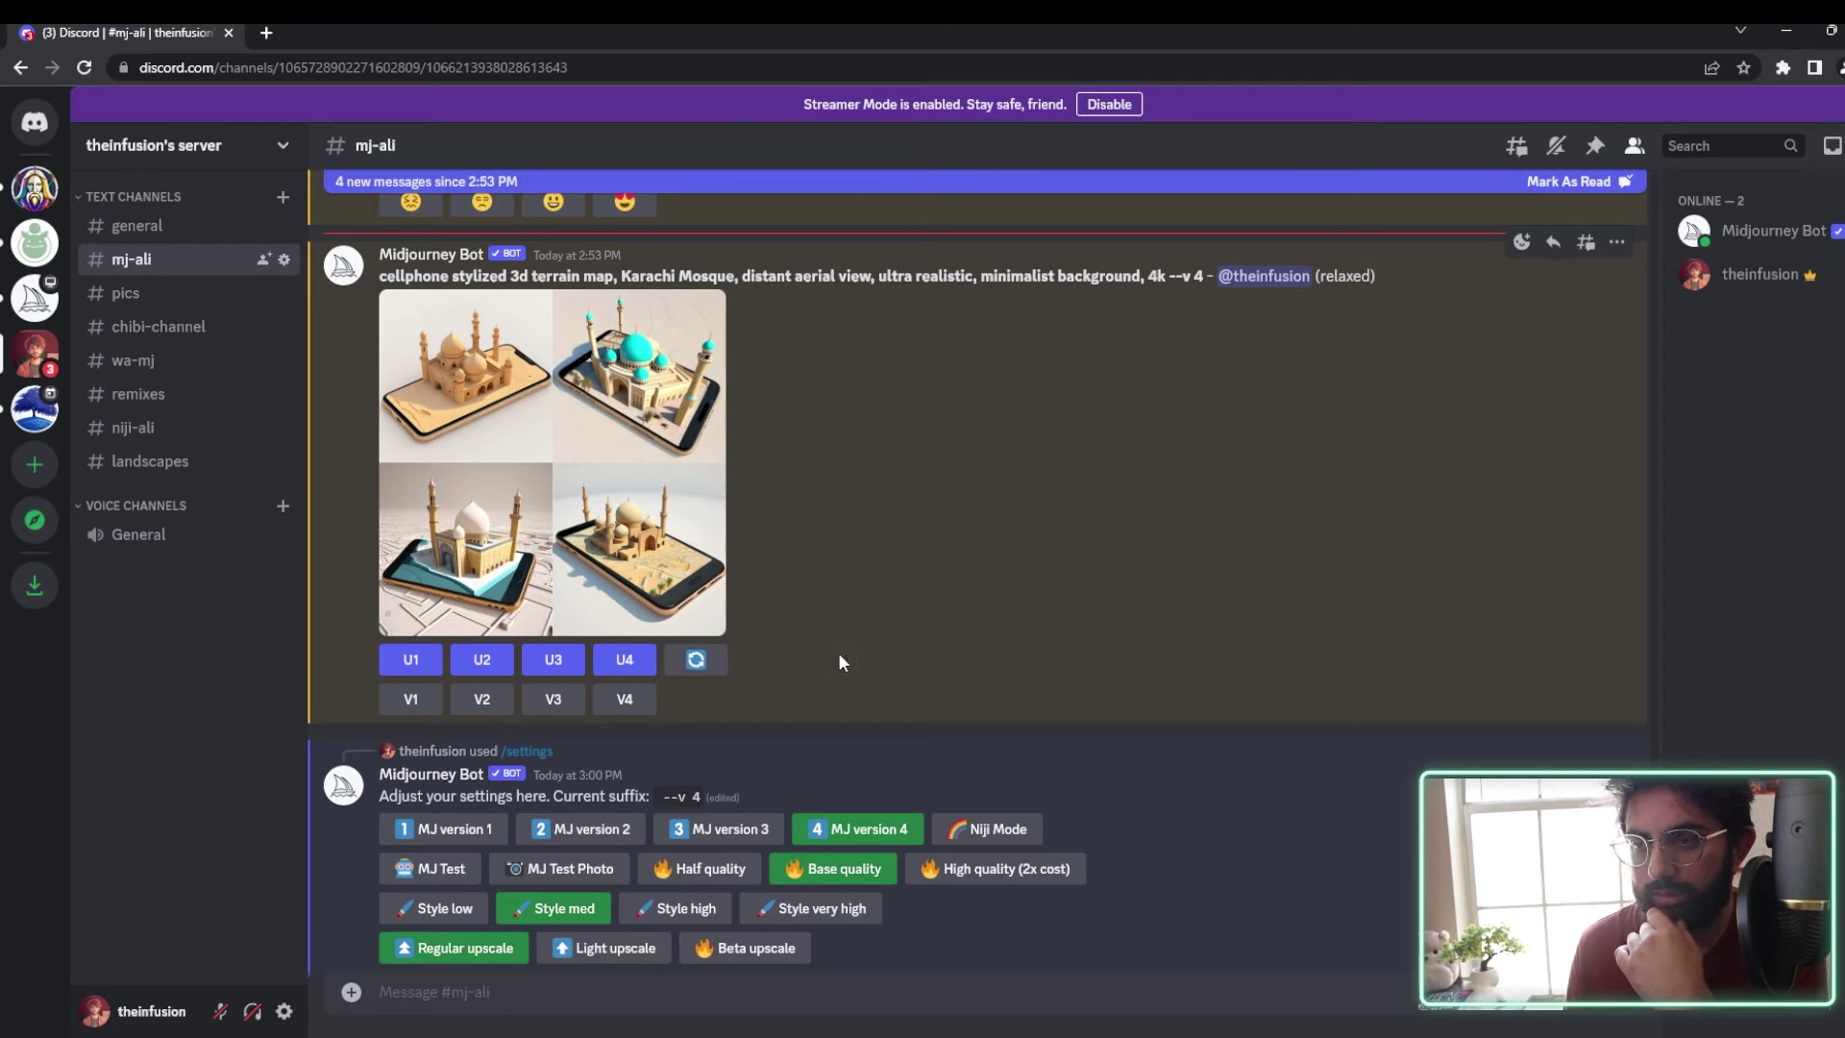
scroll(817, 577, down, 5)
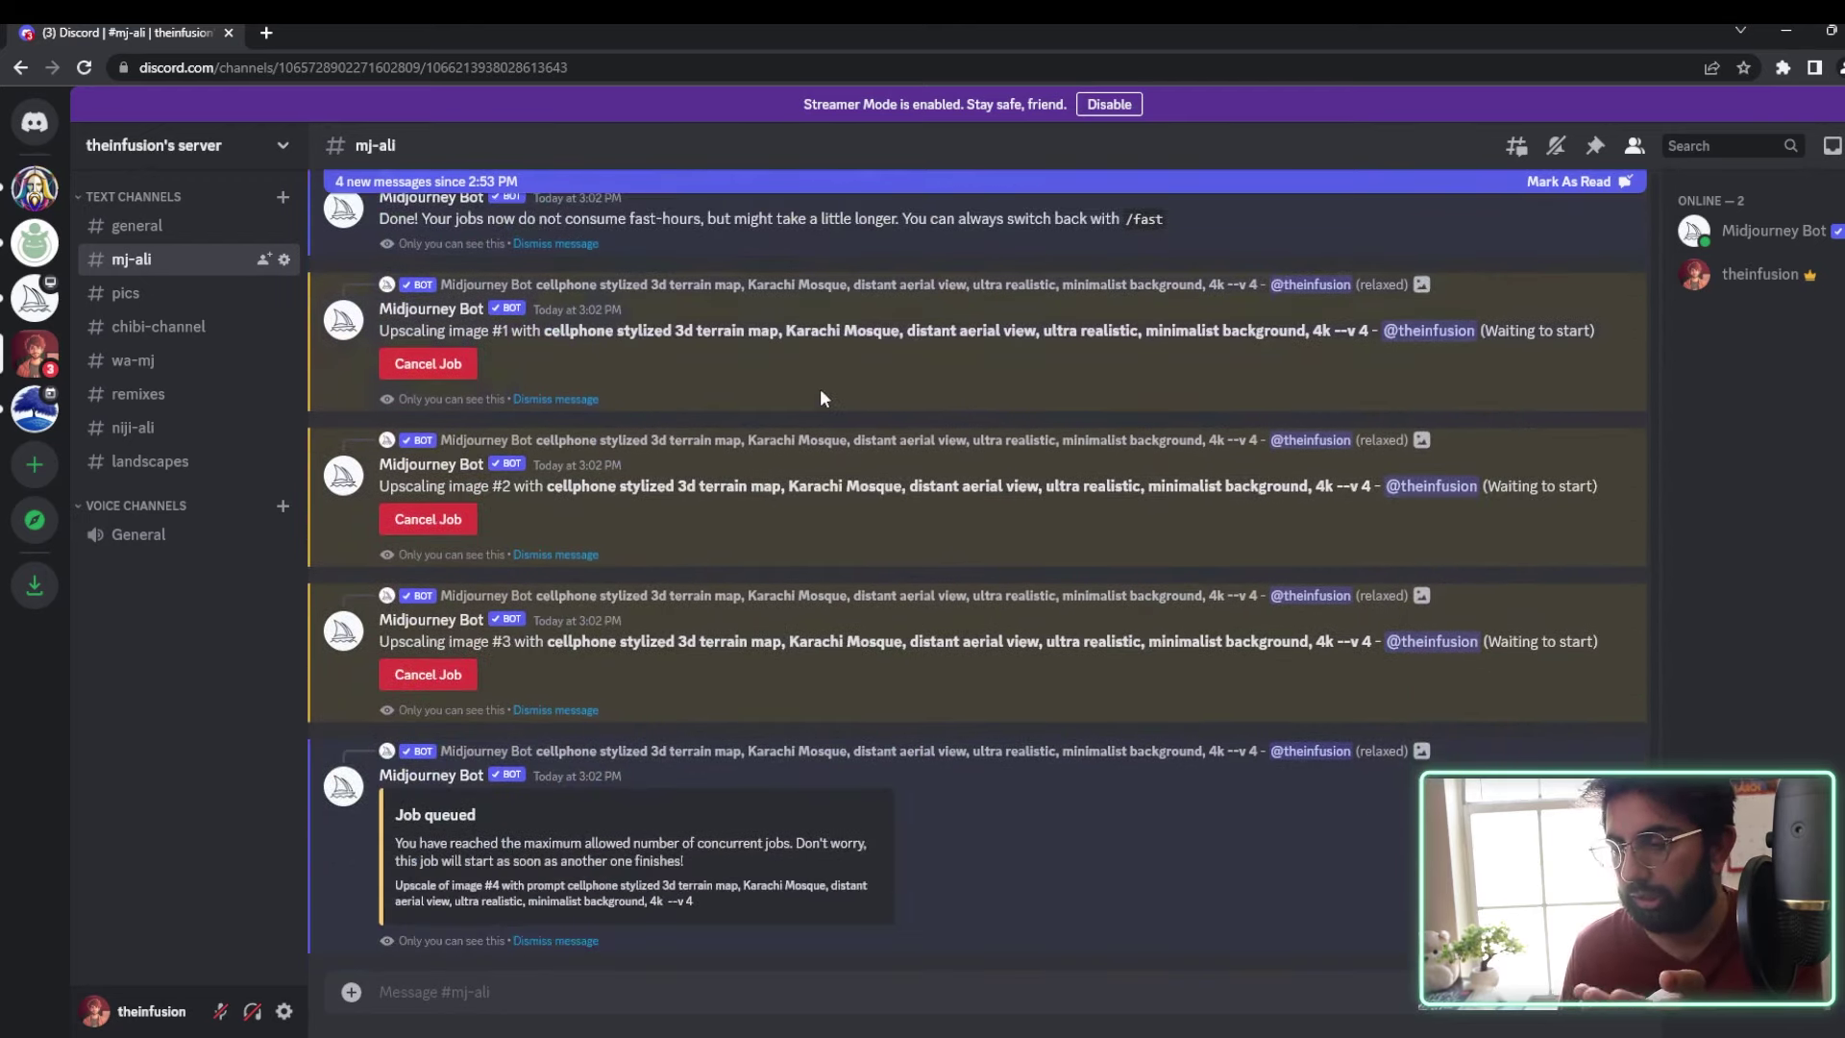
scroll(395, 590, up, 10)
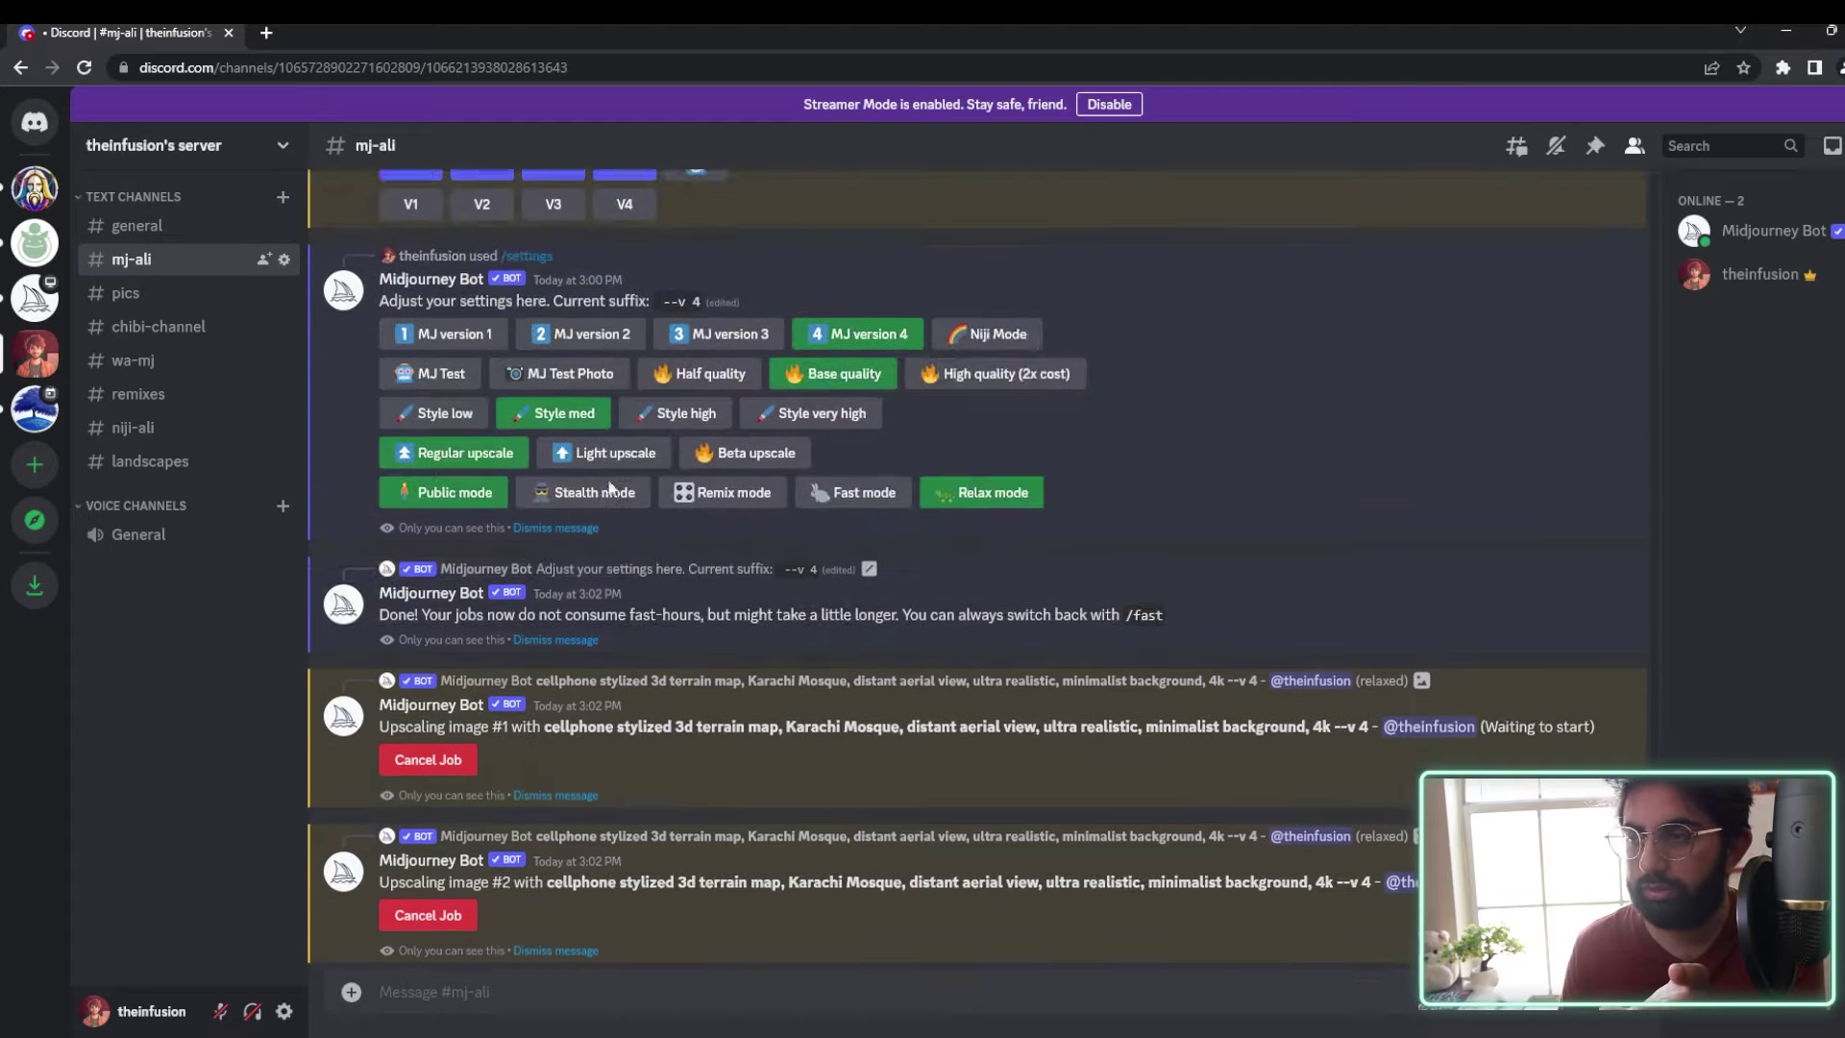
scroll(1030, 605, up, 4)
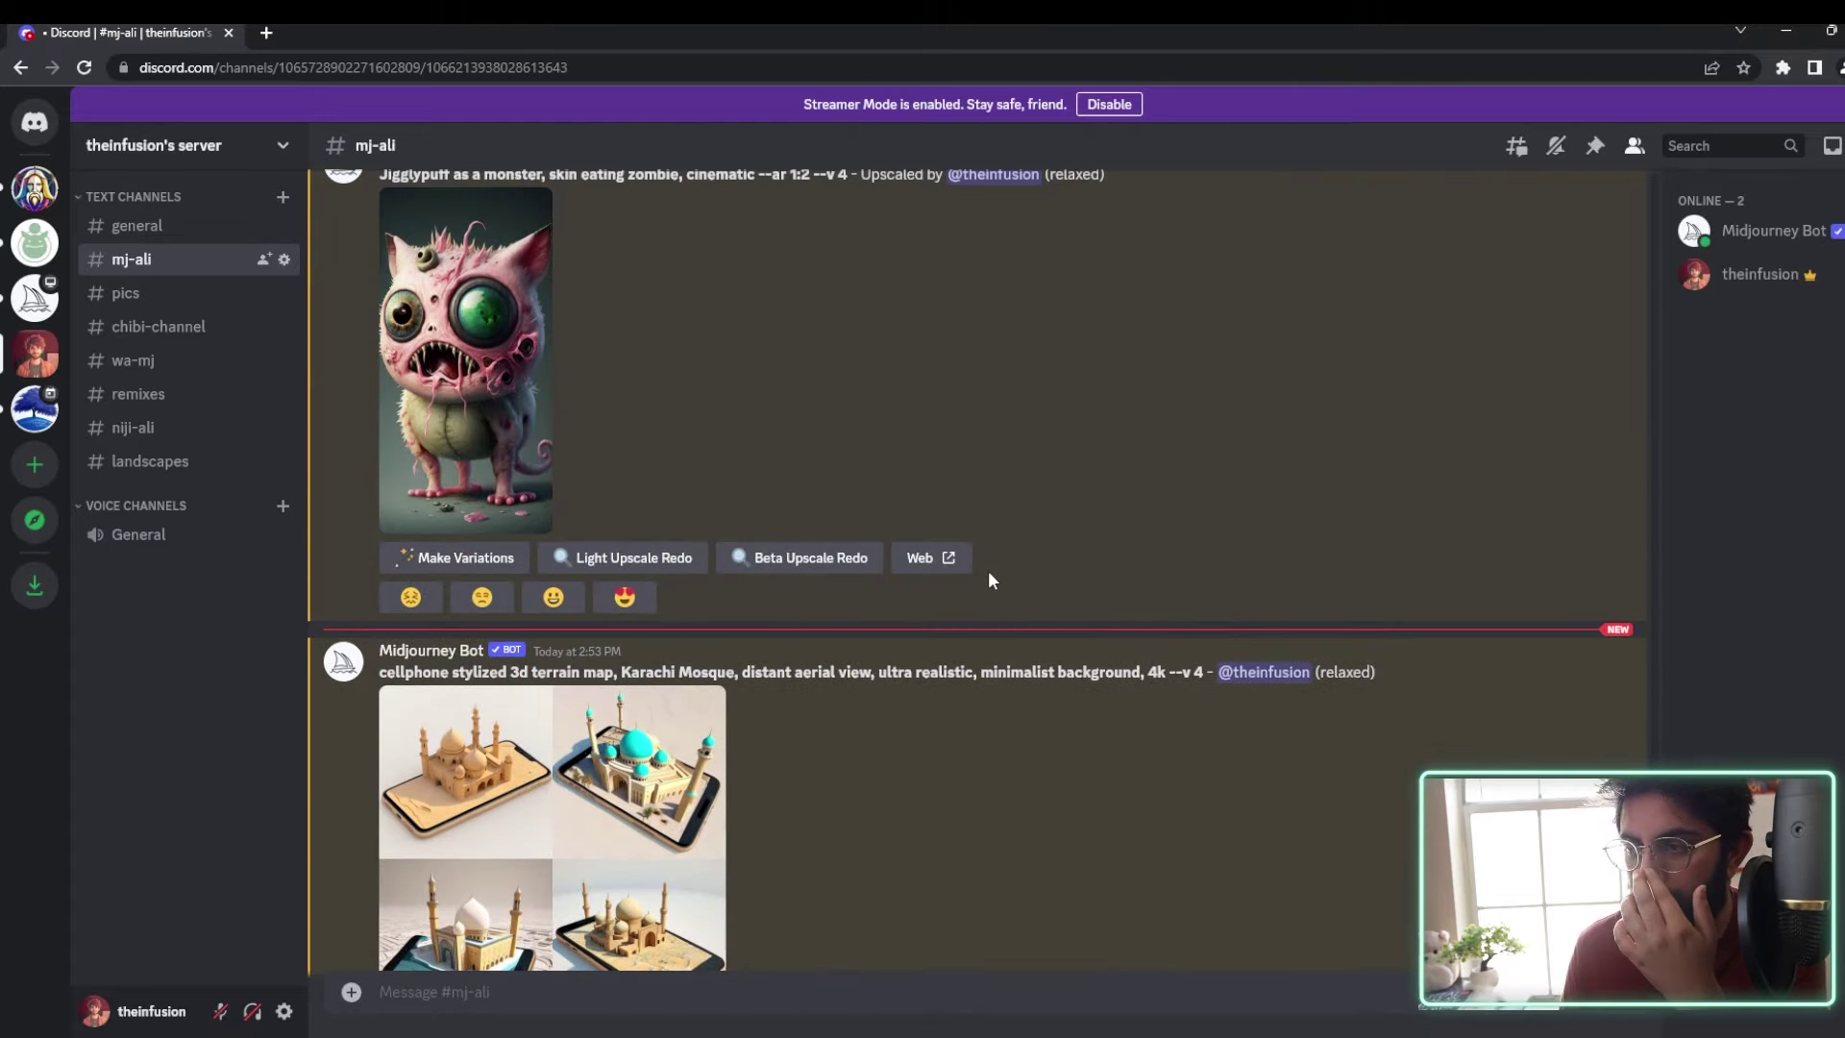
scroll(988, 577, down, 4)
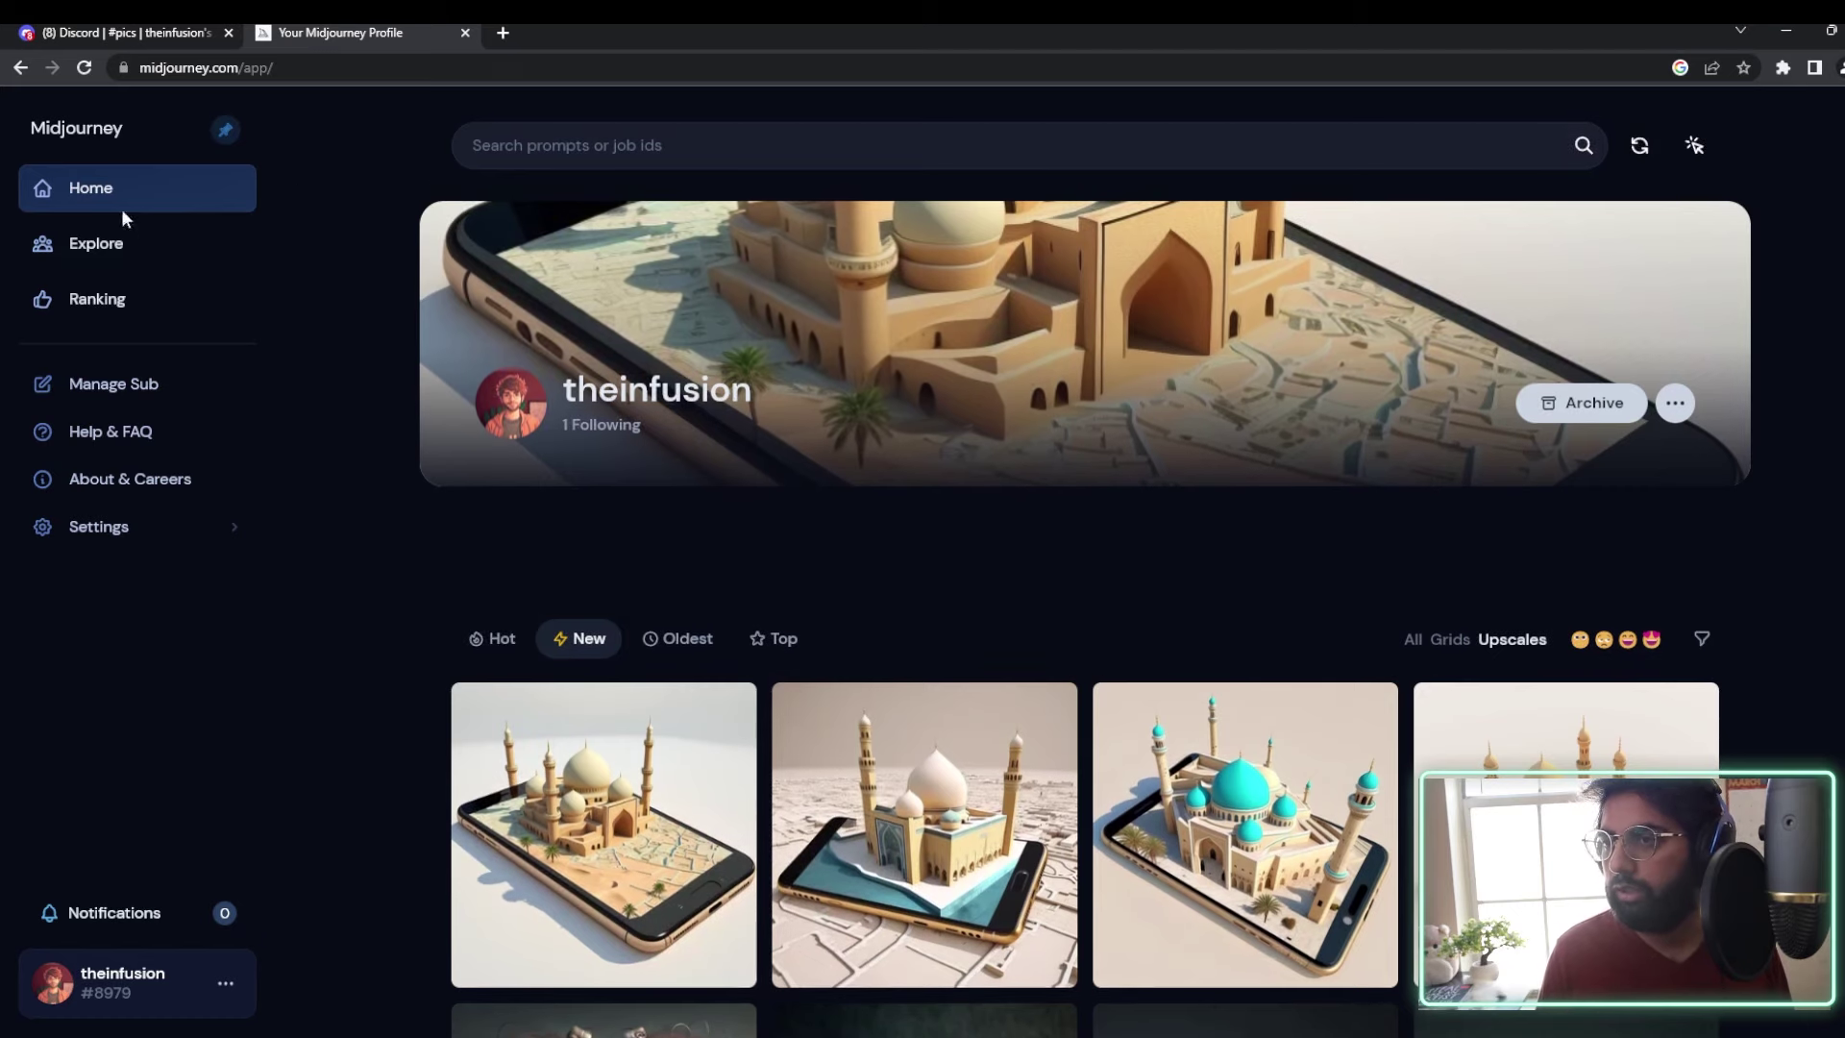
scroll(355, 370, down, 3)
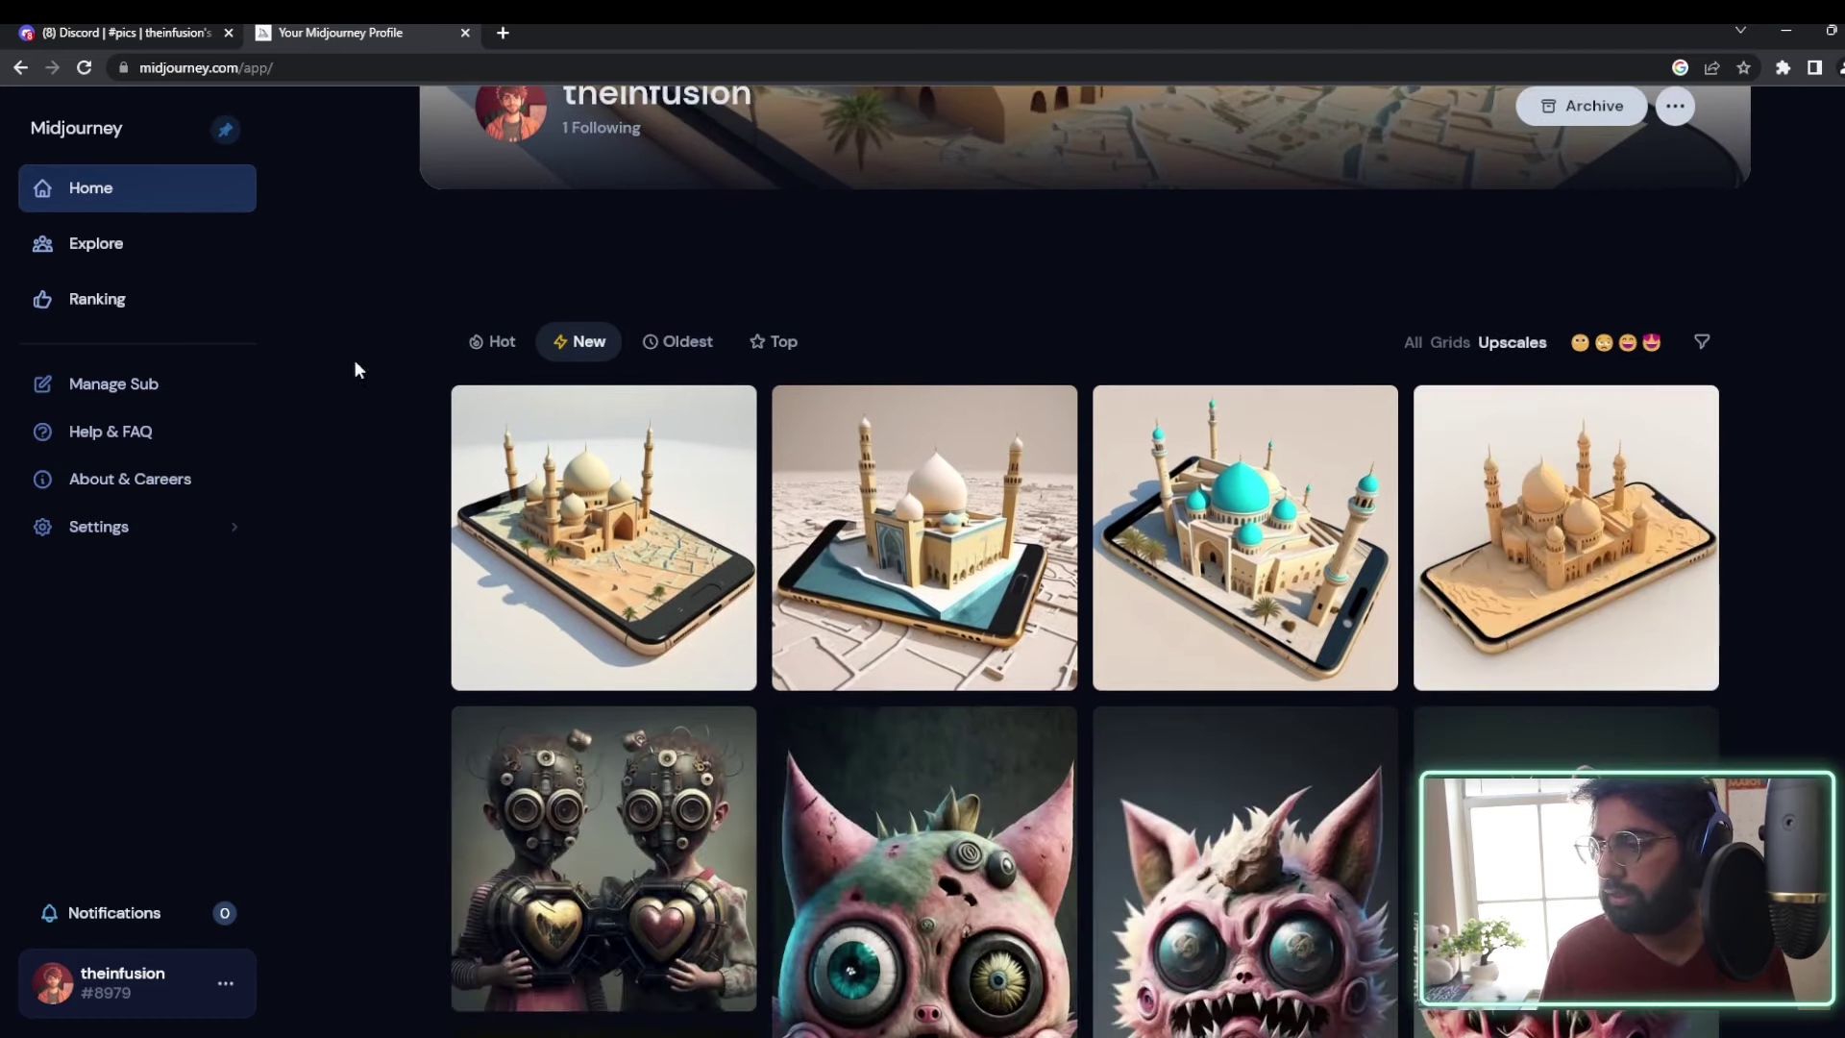
scroll(222, 243, up, 4)
scroll(346, 292, down, 4)
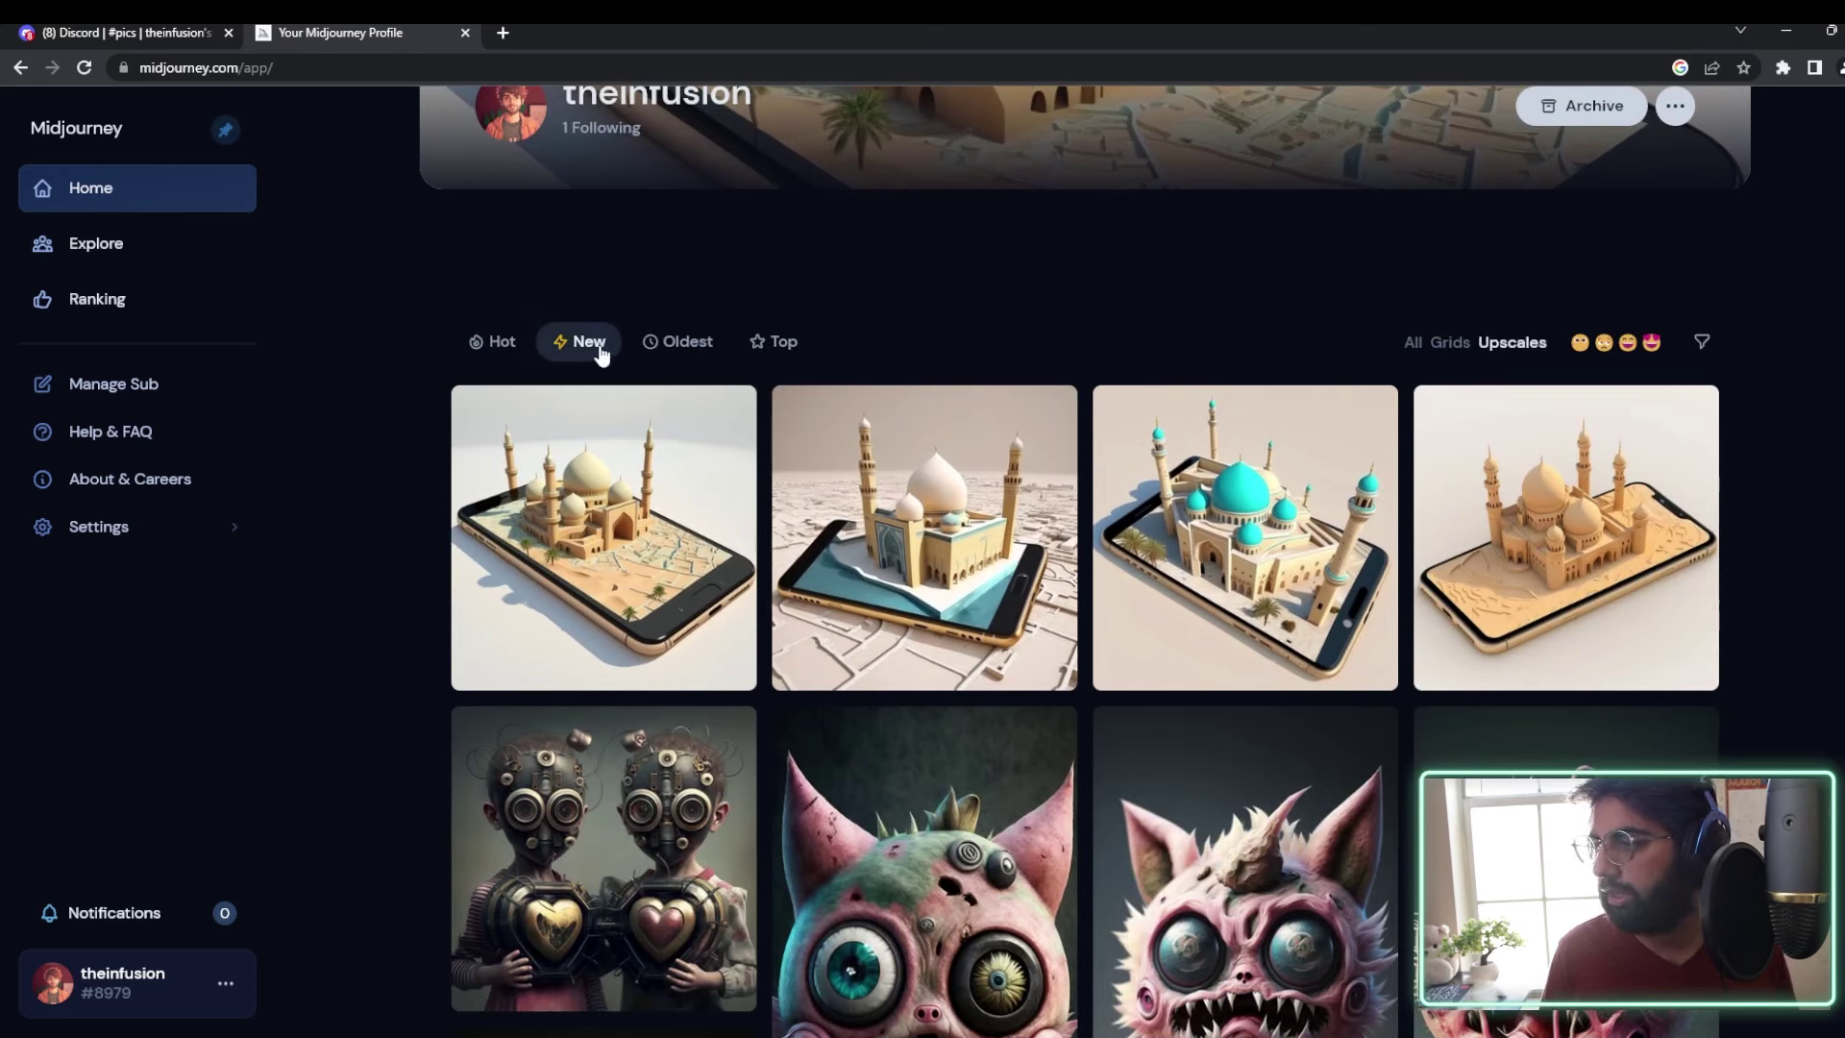
mouse_move(627, 437)
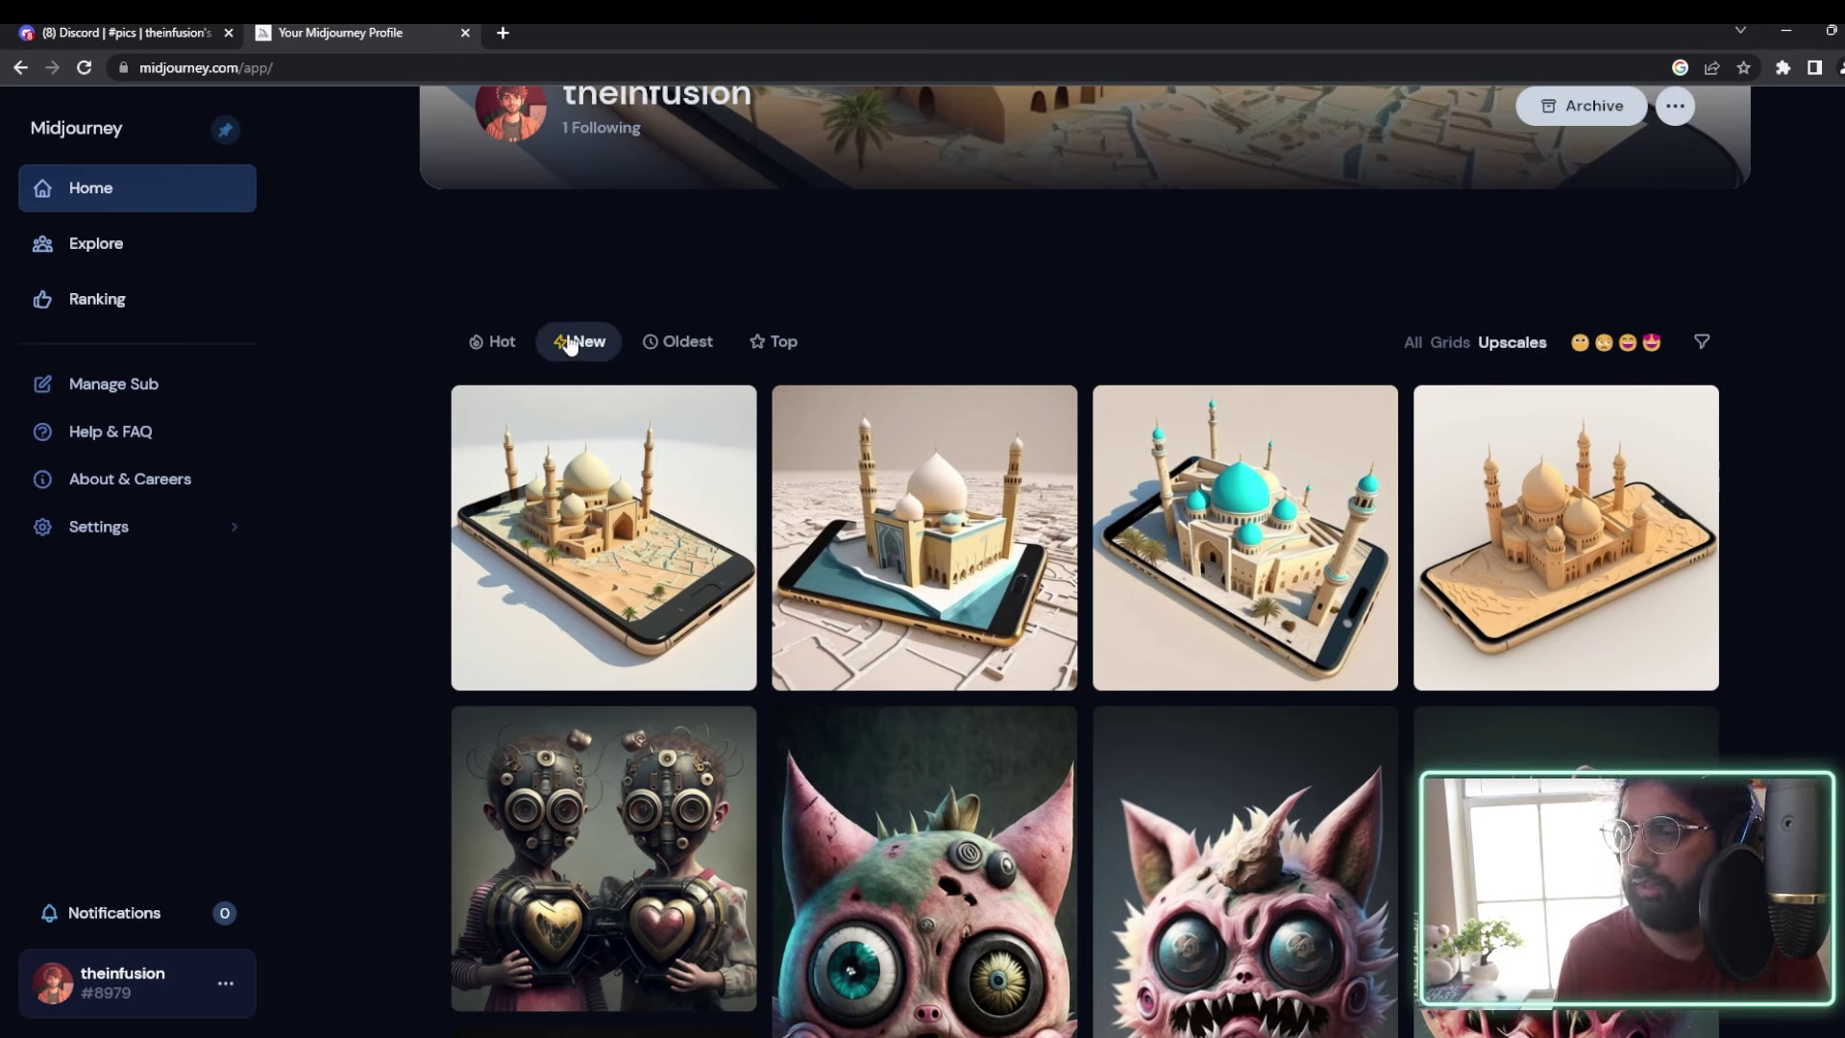
mouse_move(1026, 469)
mouse_move(695, 513)
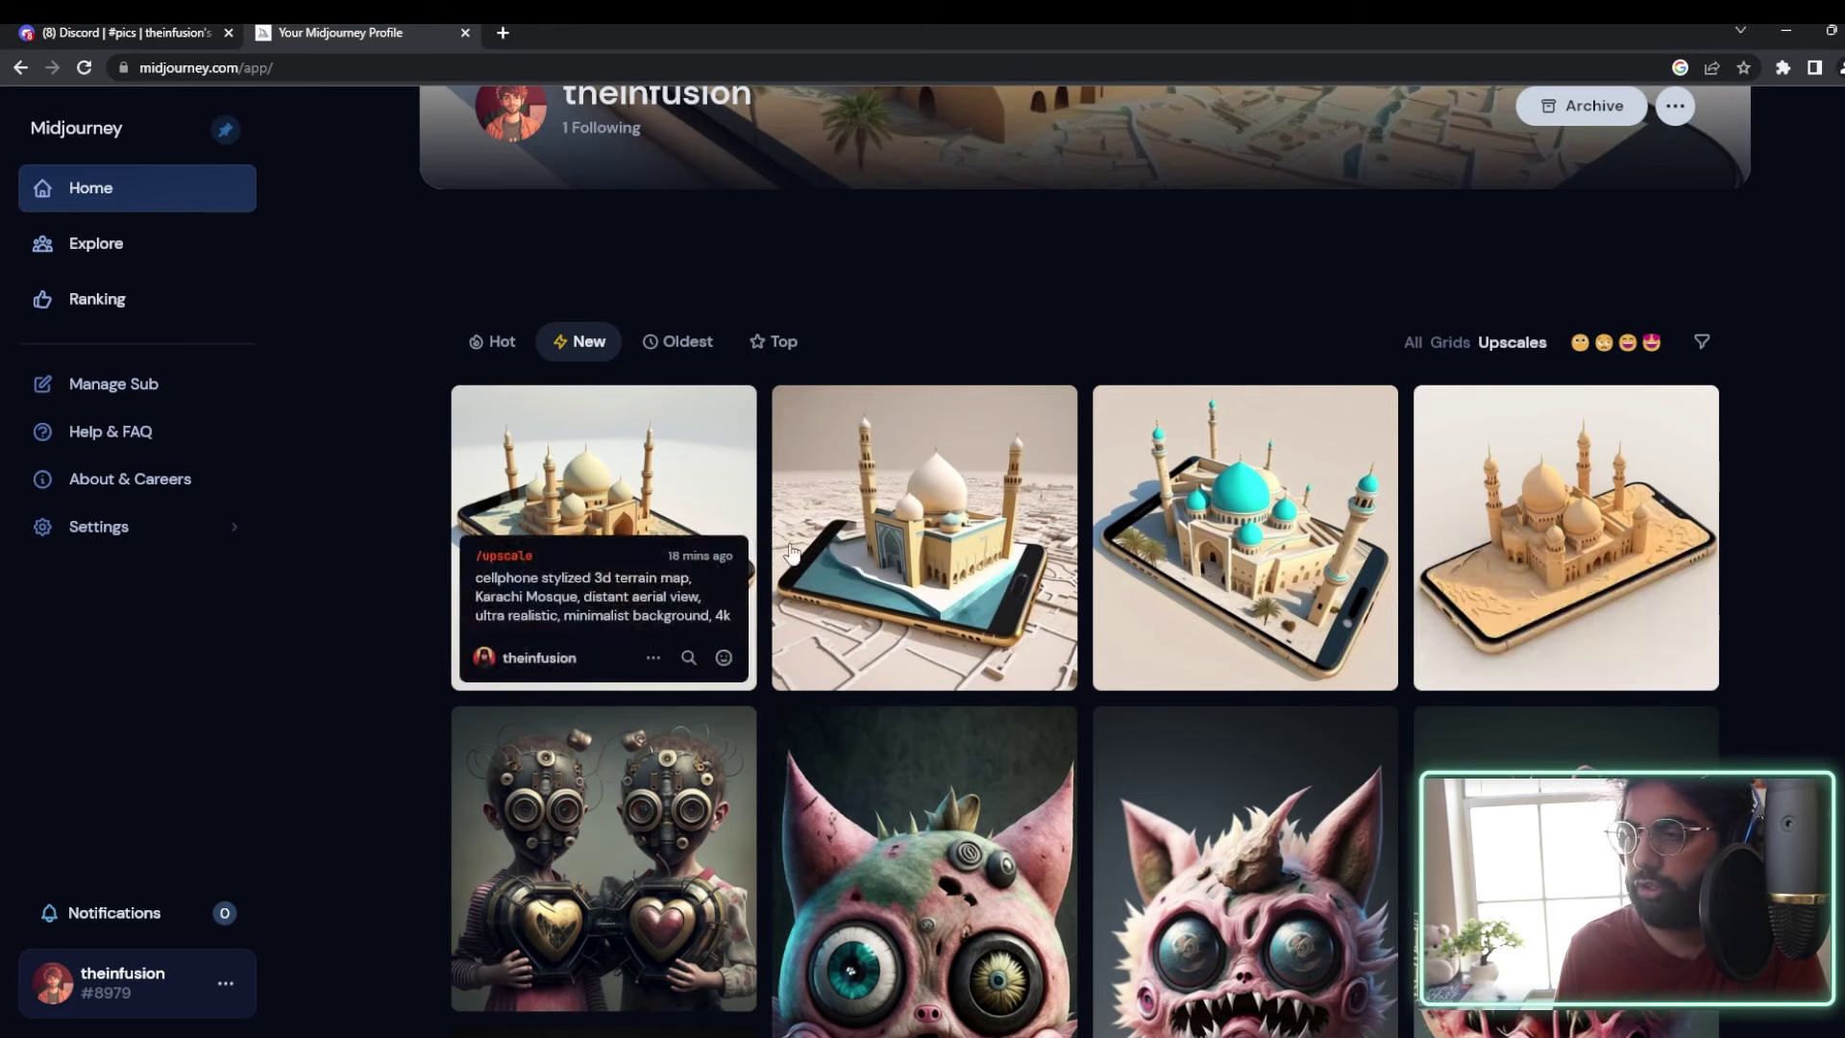
click(668, 501)
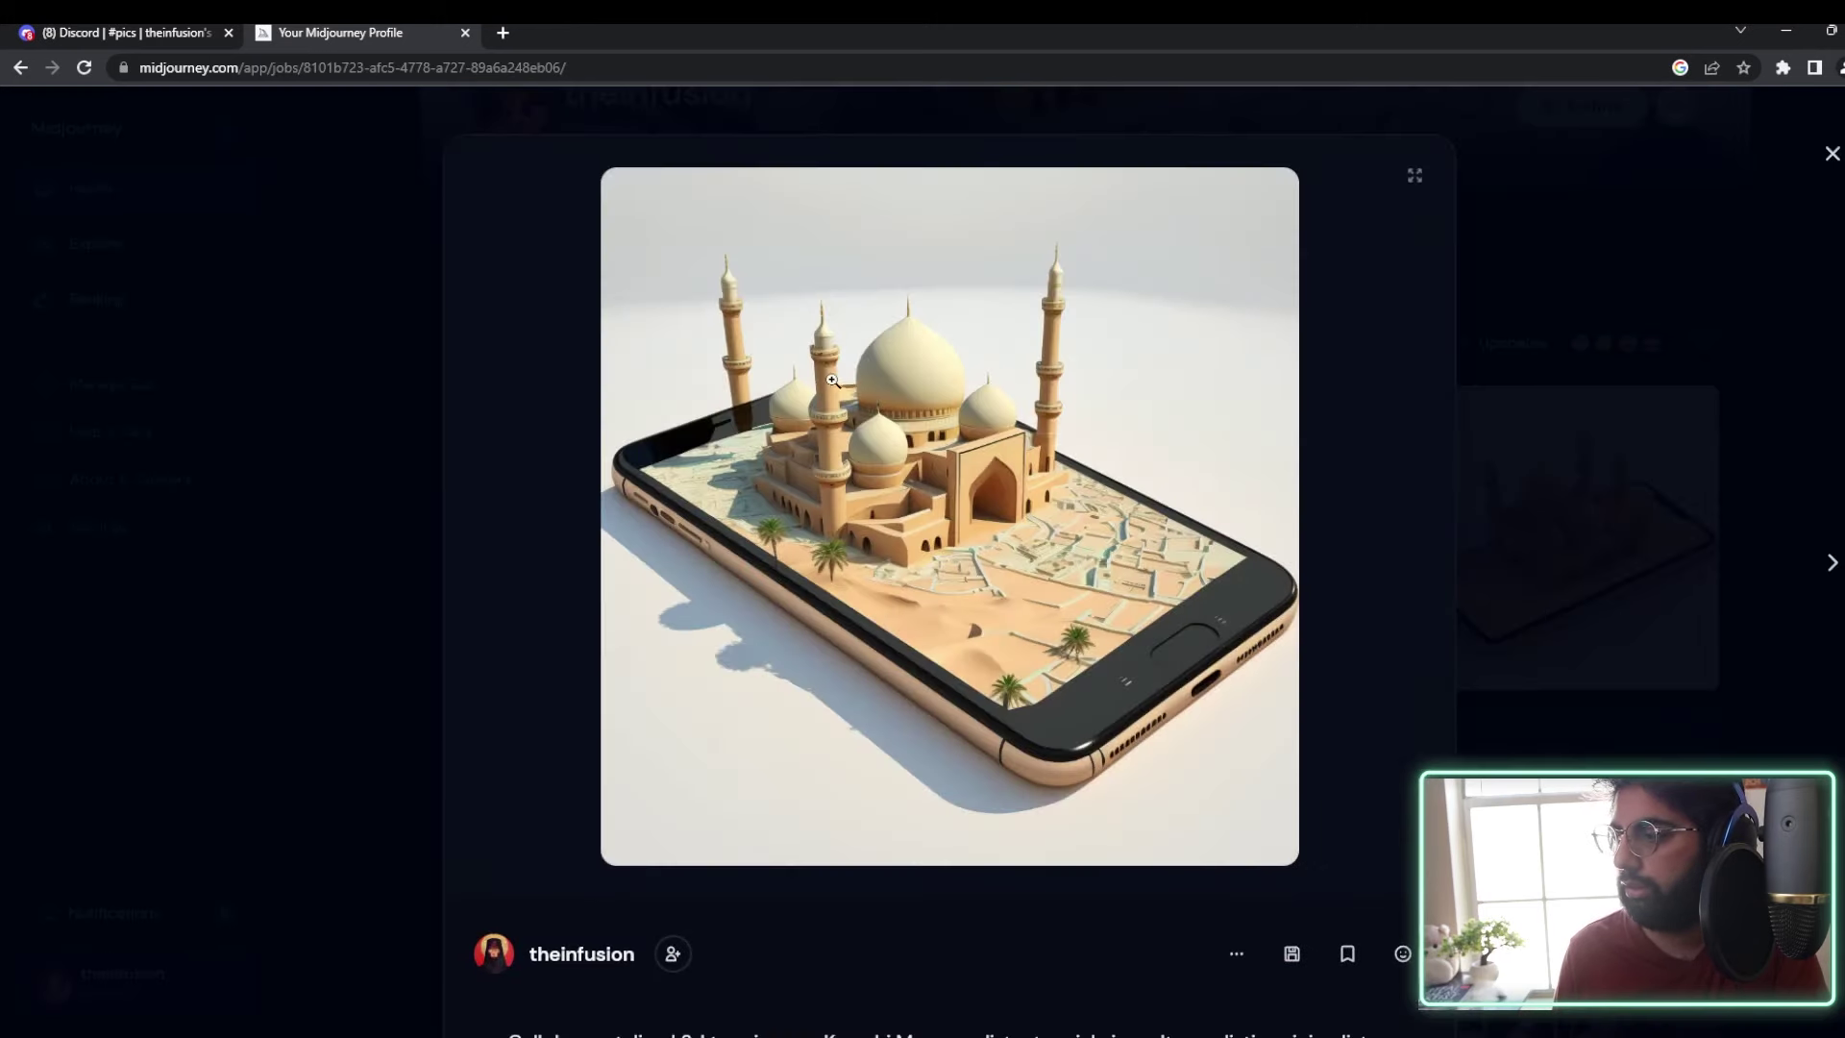
key(Right)
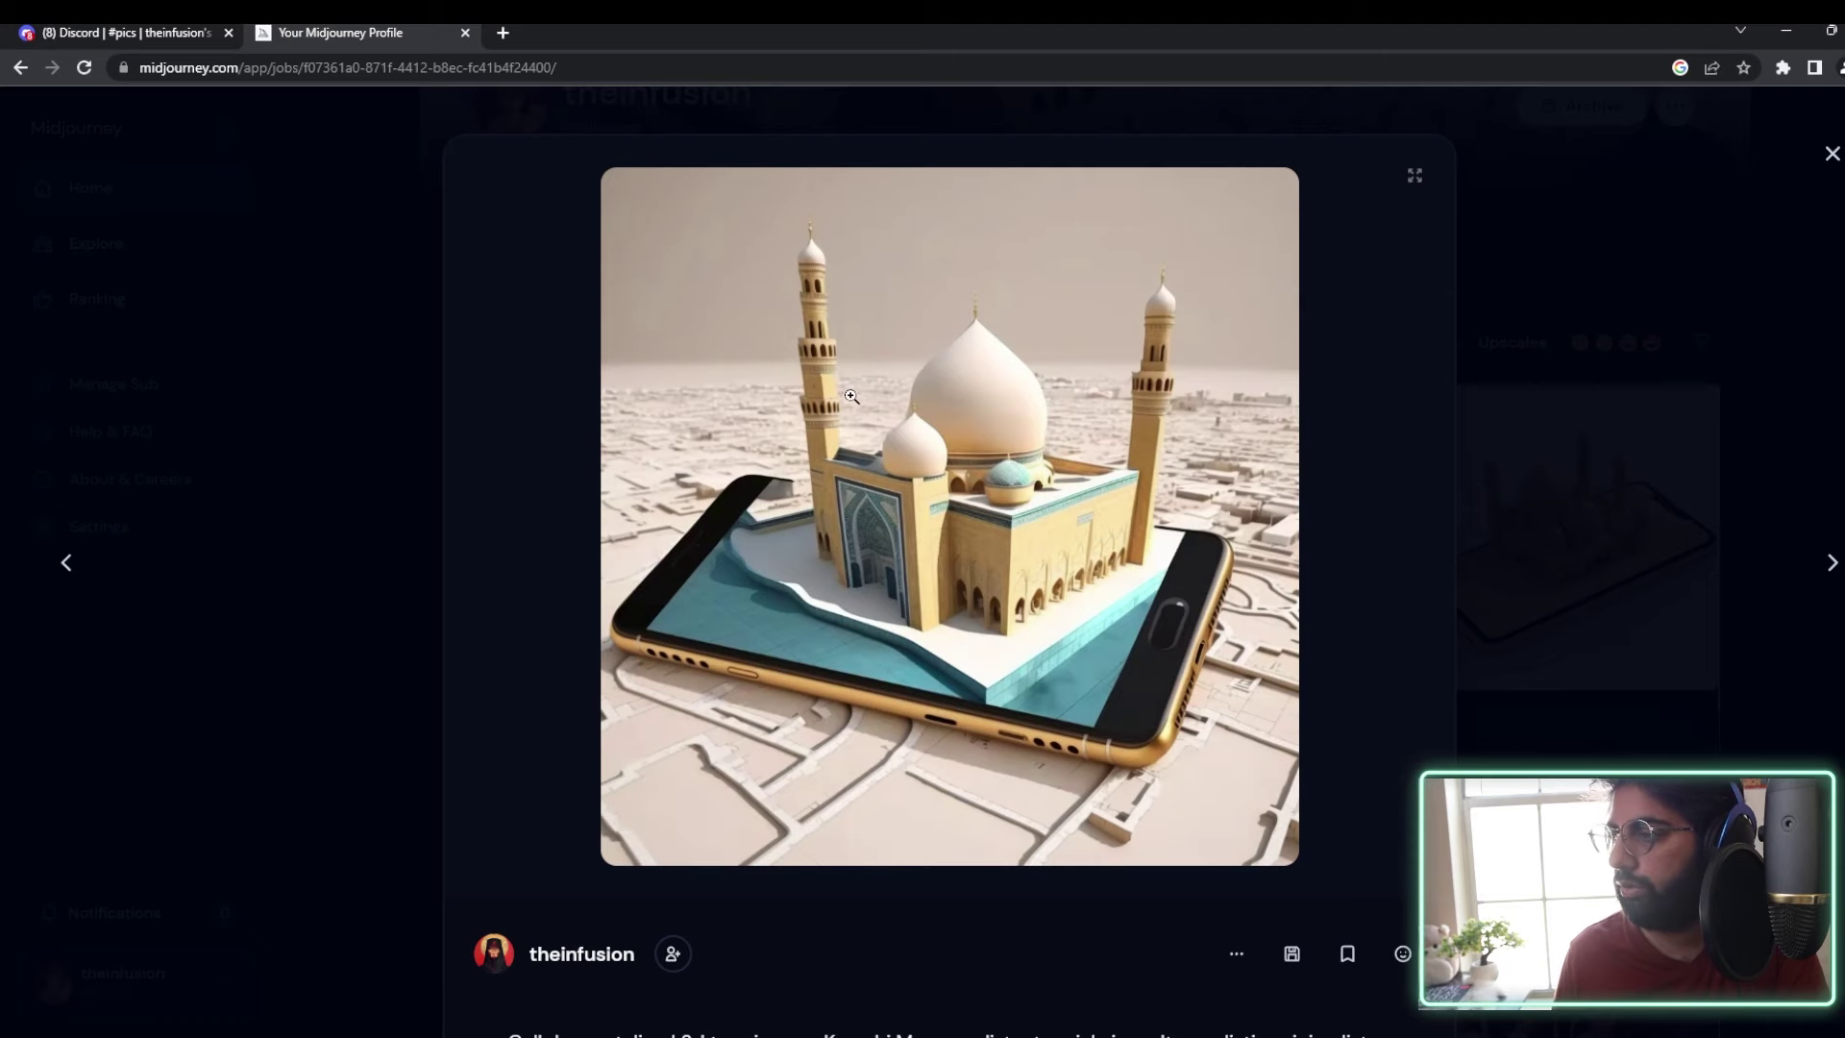
key(Left)
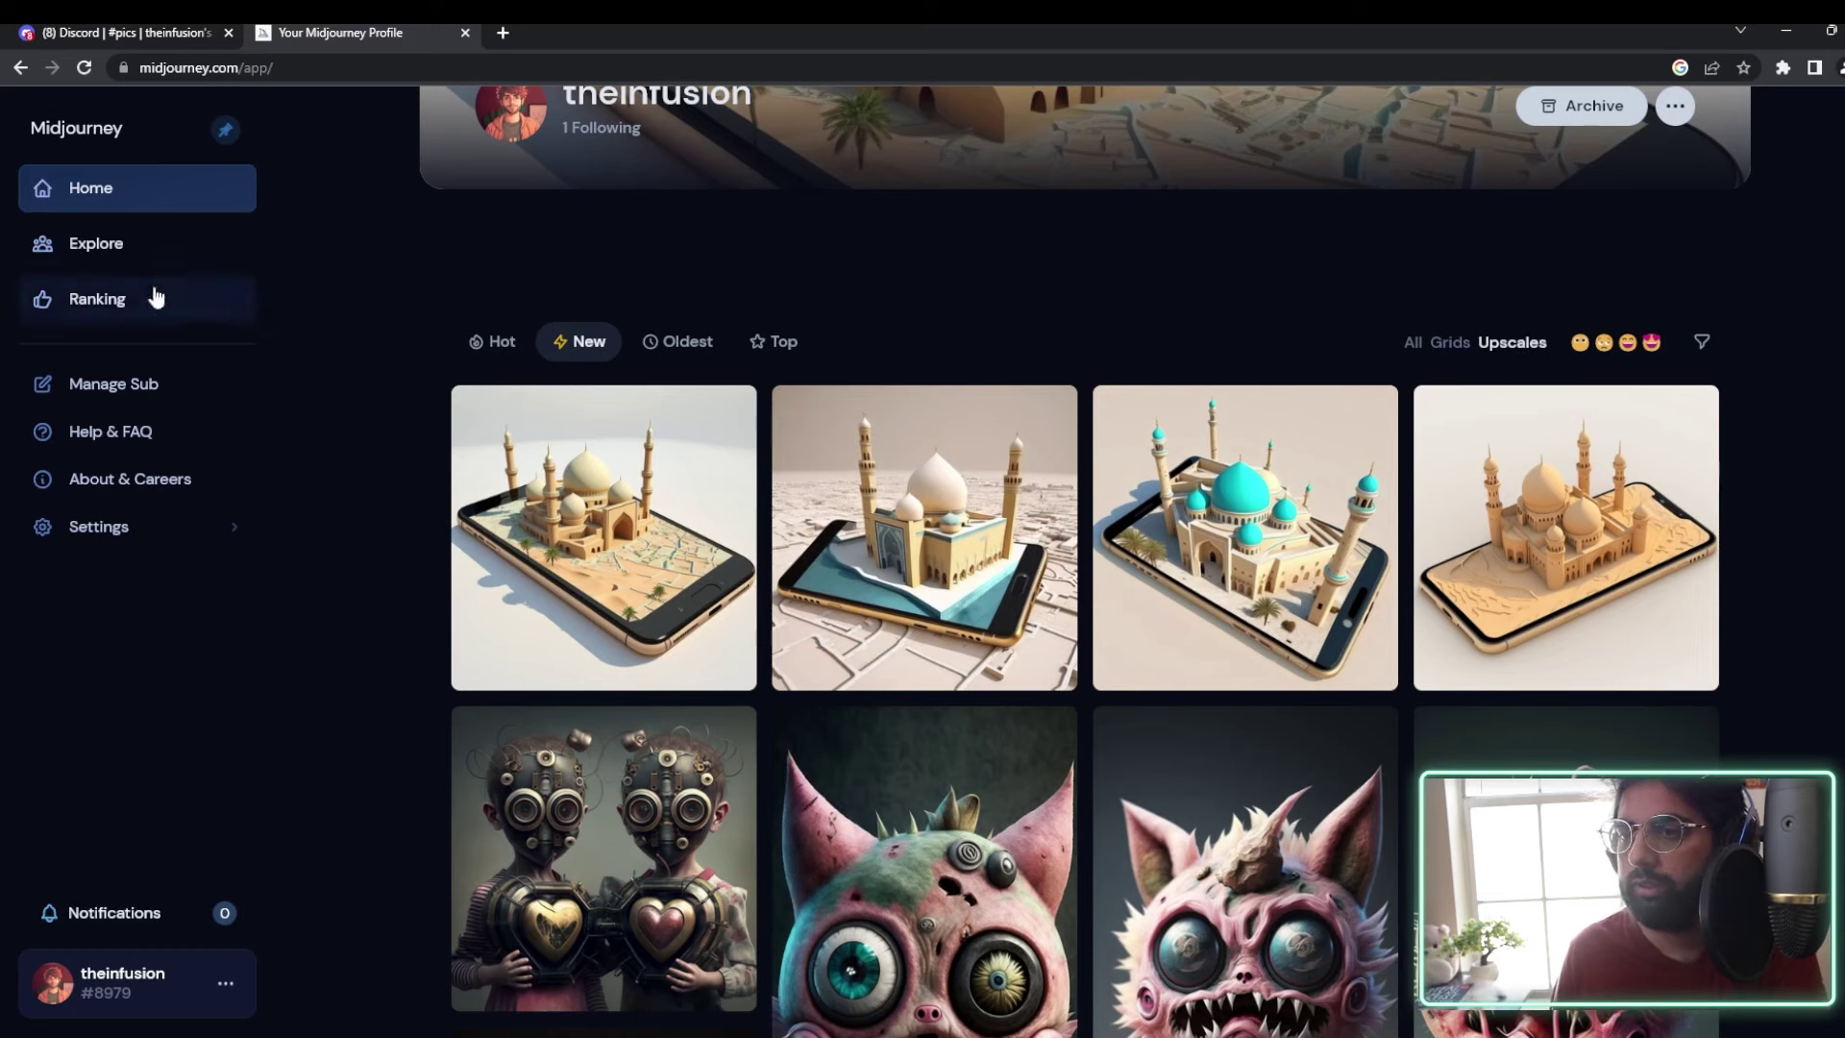
Step: Open the subscription plans and highlight the Basic Plan price and ~200 monthly generations
click(128, 387)
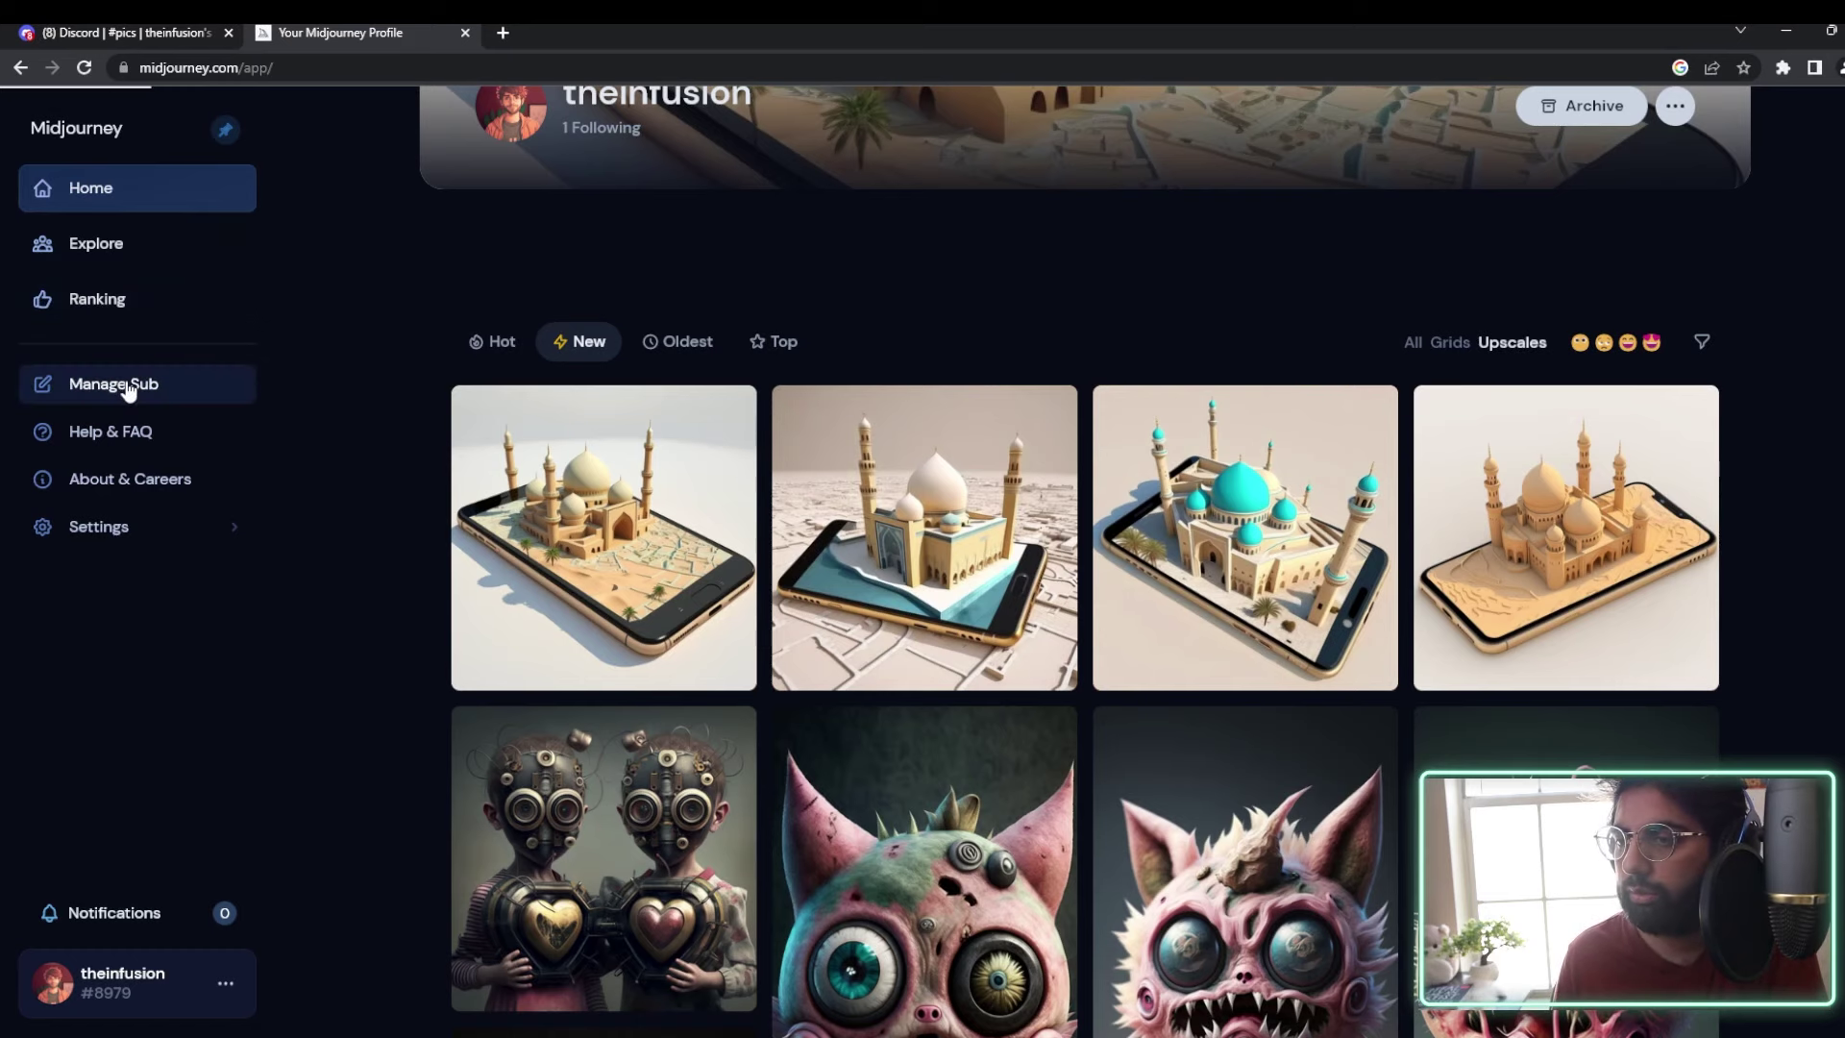
scroll(358, 404, down, 7)
scroll(348, 374, down, 3)
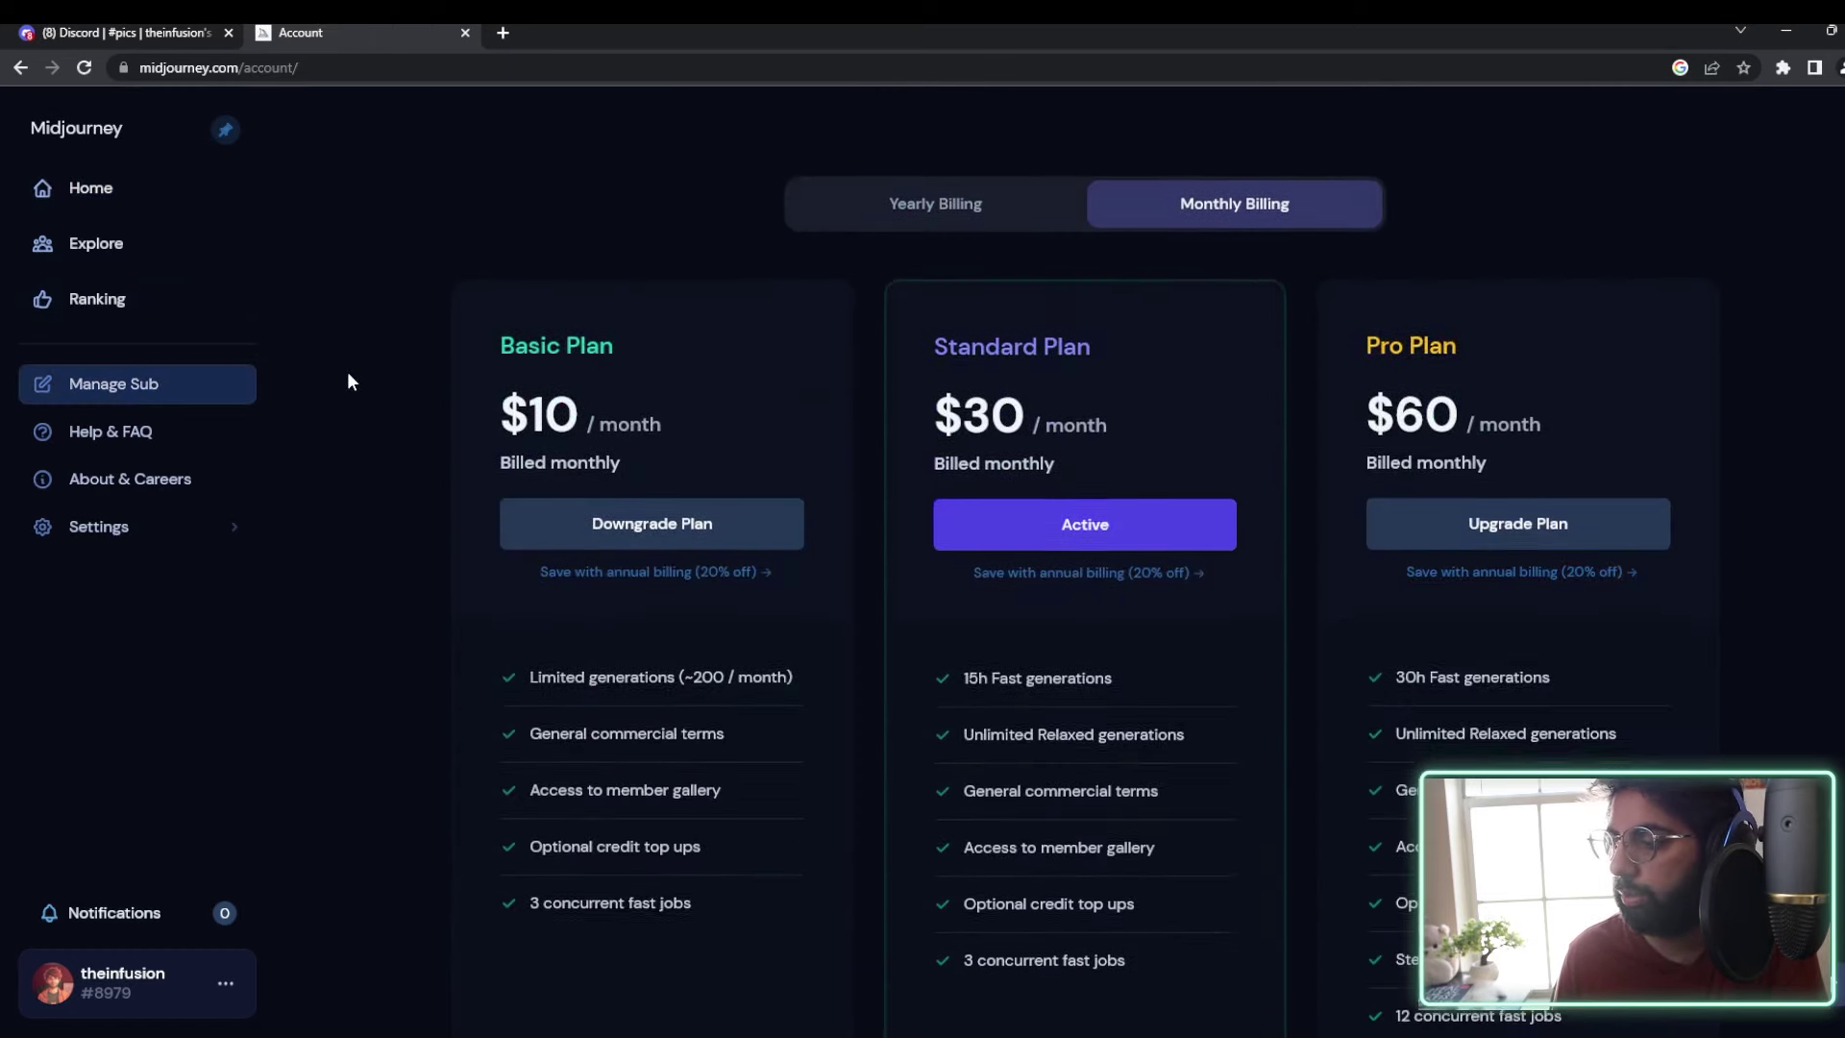
scroll(510, 409, up, 2)
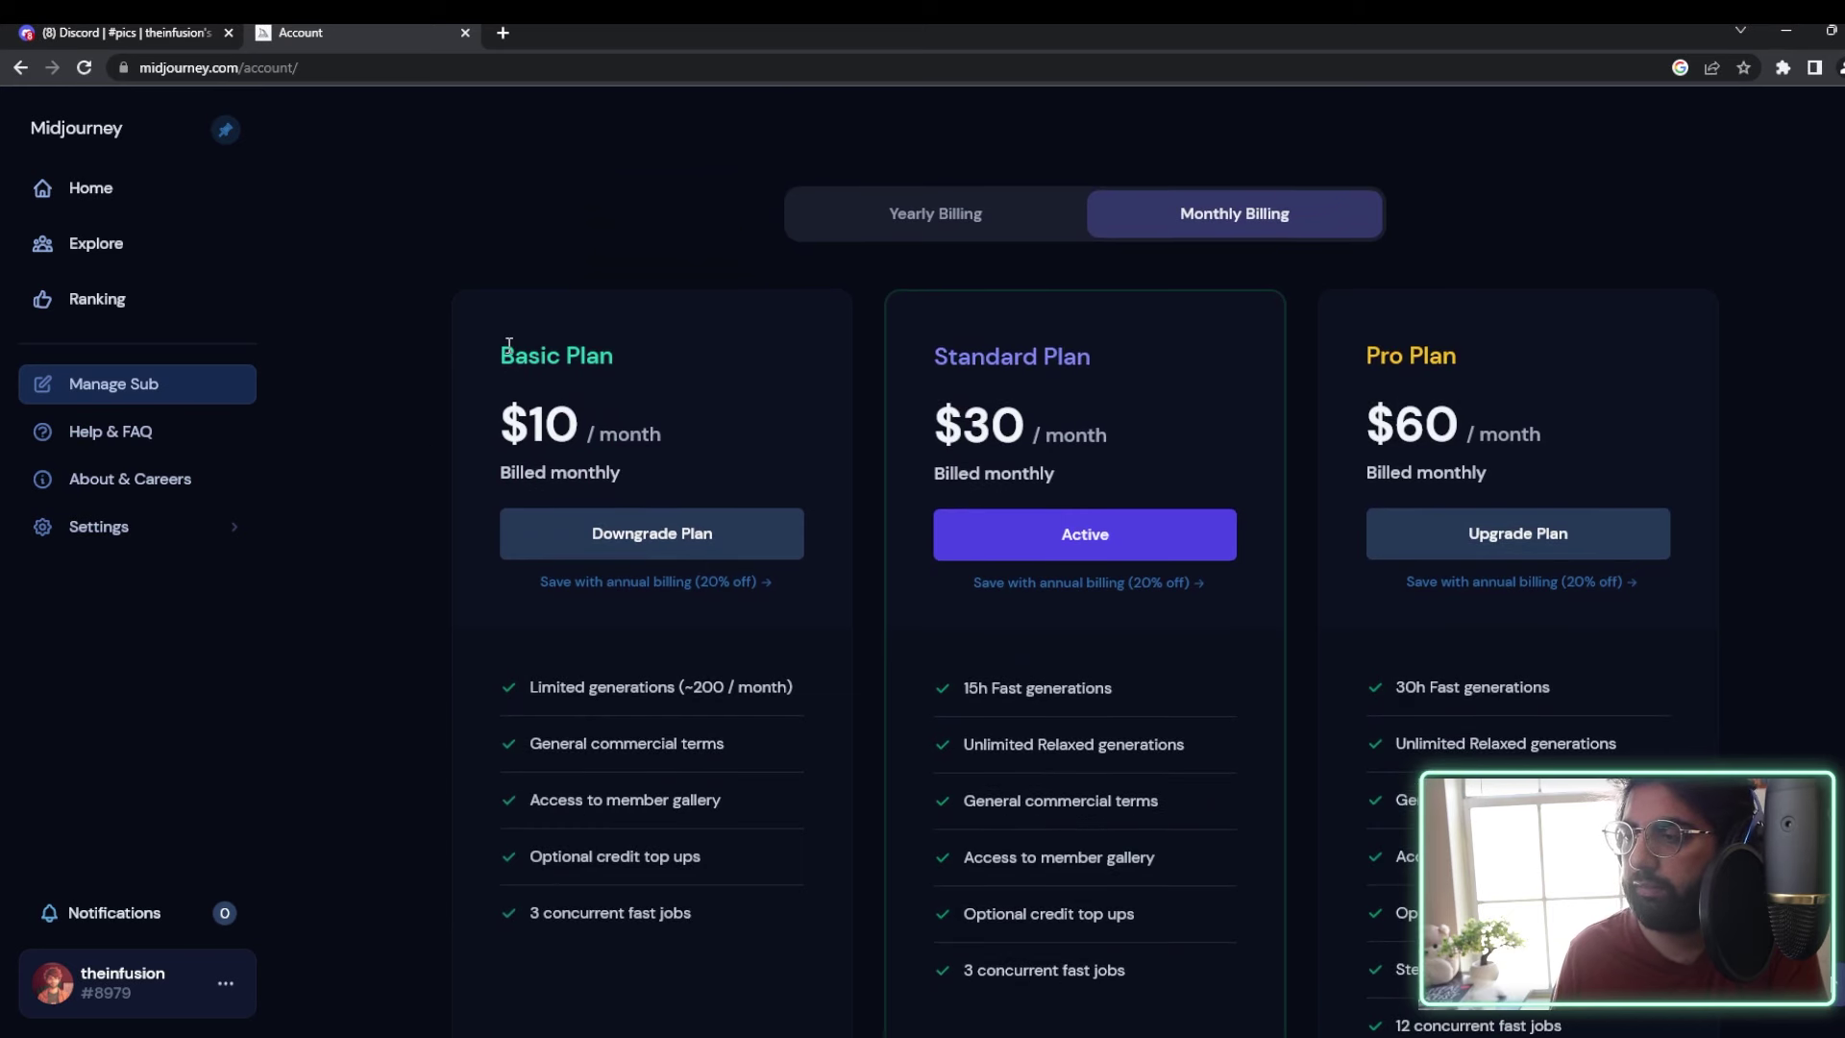
drag(510, 344, 620, 404)
click(623, 405)
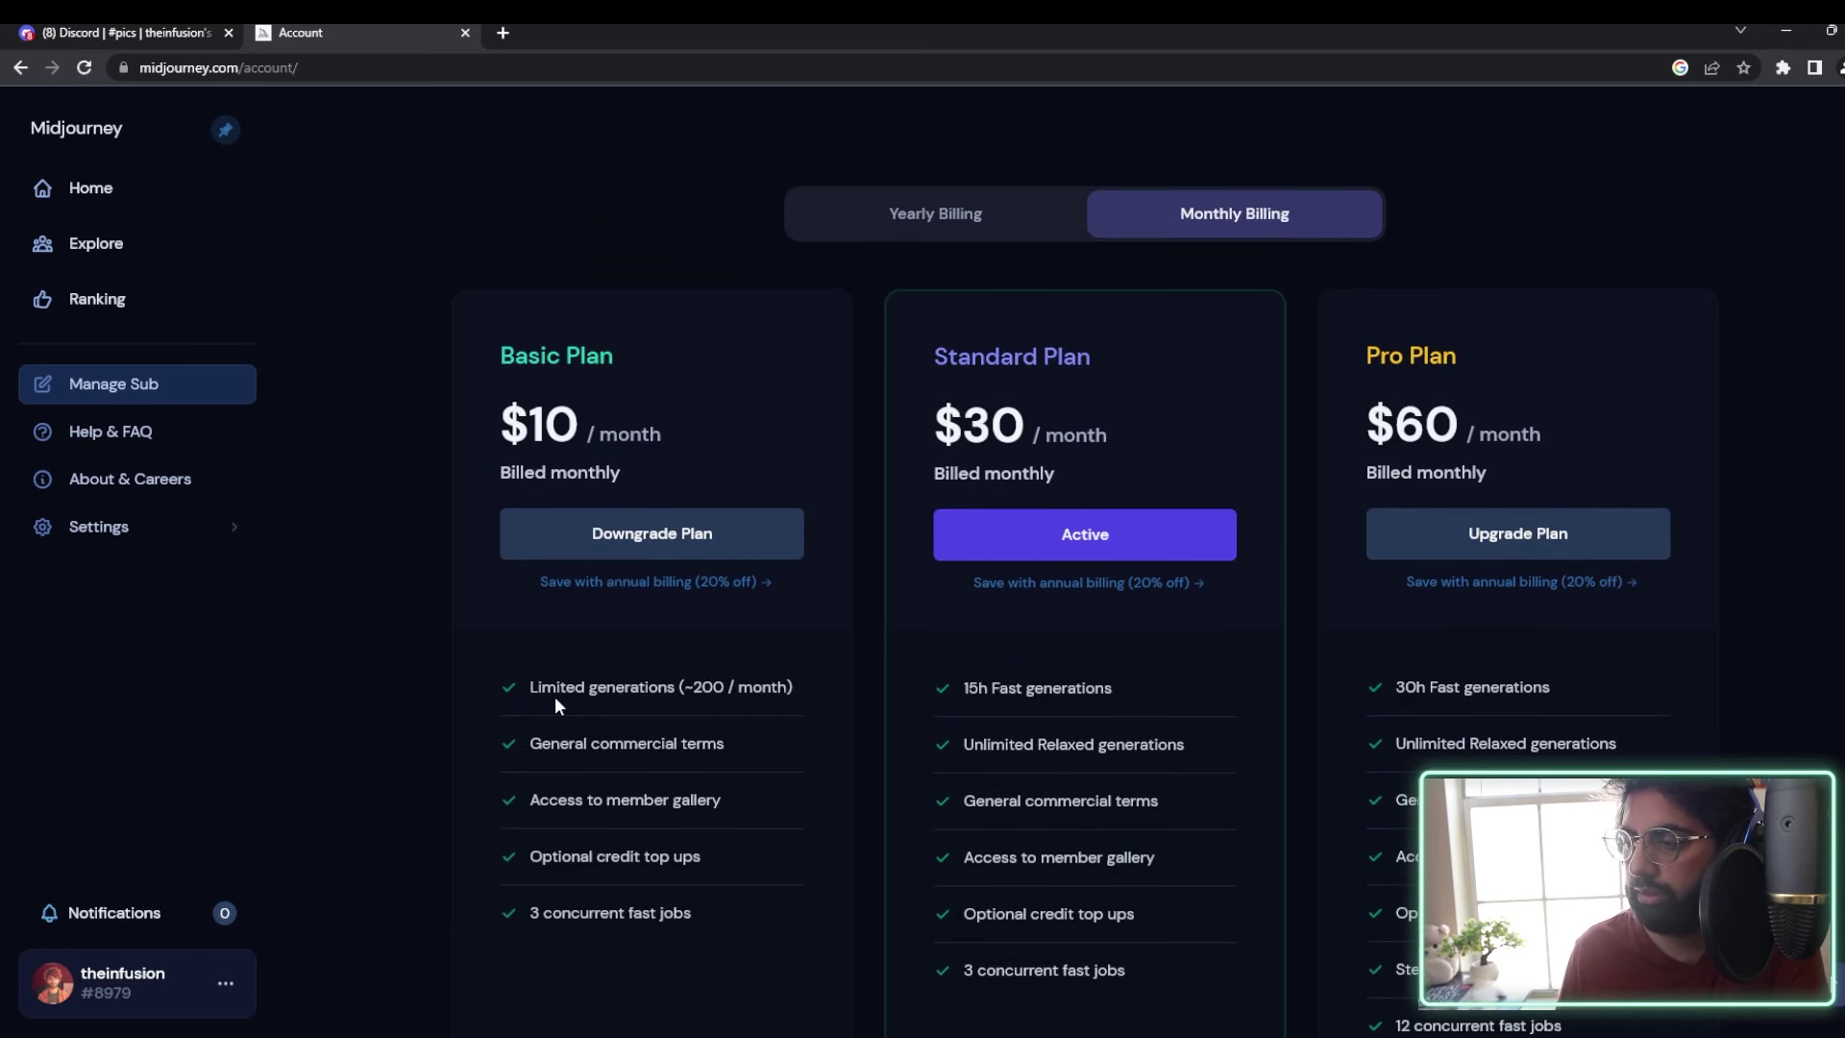
double_click(708, 684)
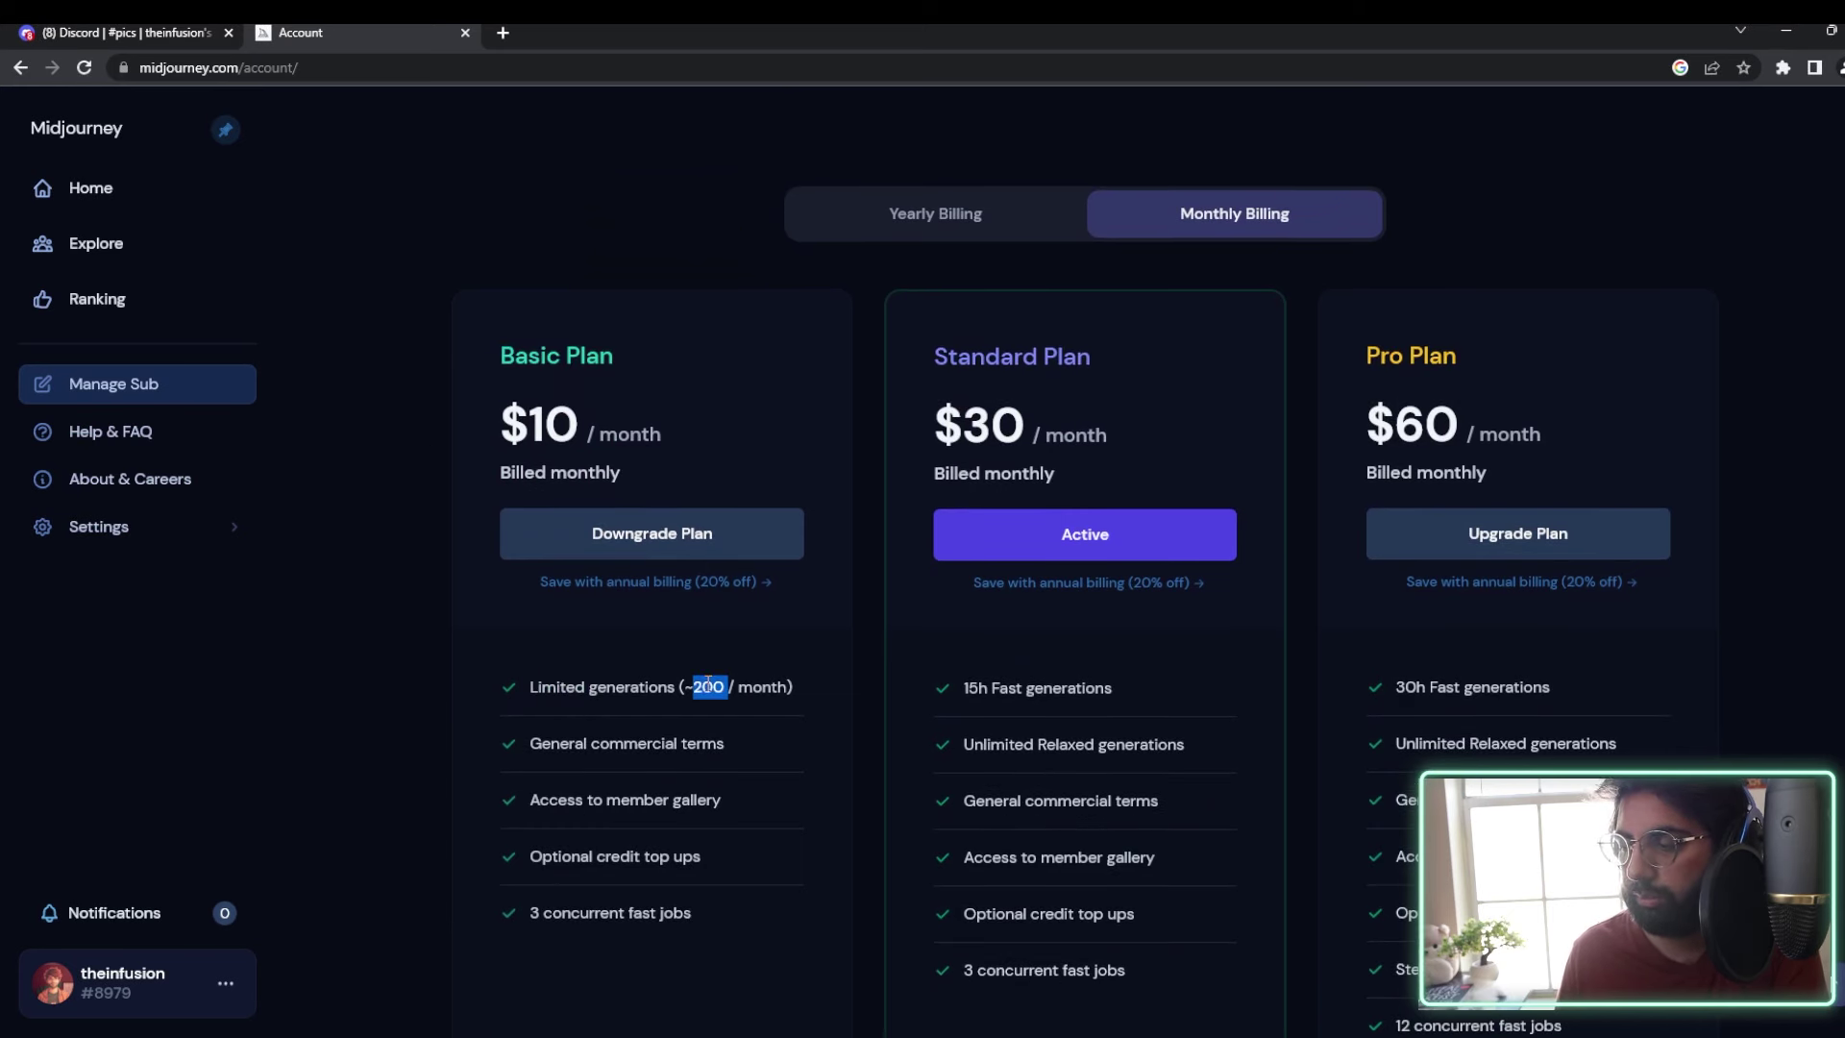
click(664, 715)
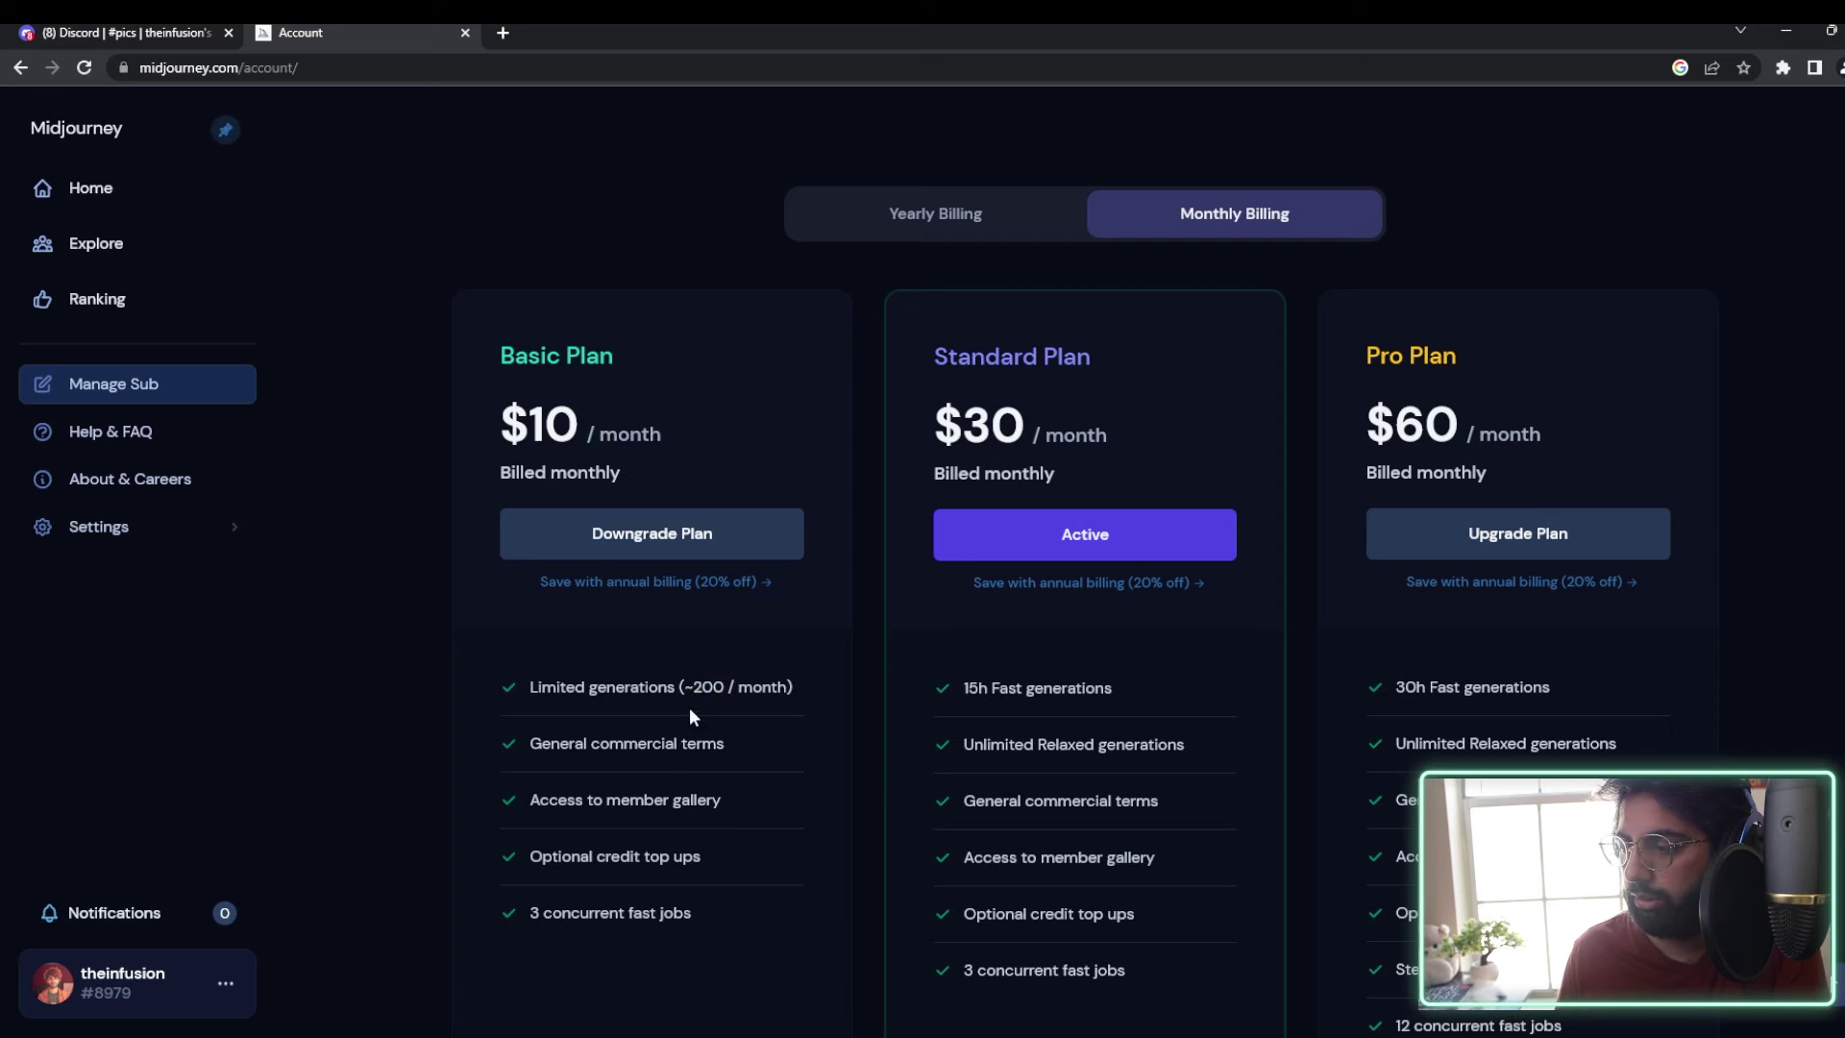
Step: Highlight Basic Plan features: member gallery access, optional credit top-ups, 3 concurrent fast jobs
scroll(633, 655, down, 2)
drag(546, 607, 708, 598)
click(708, 598)
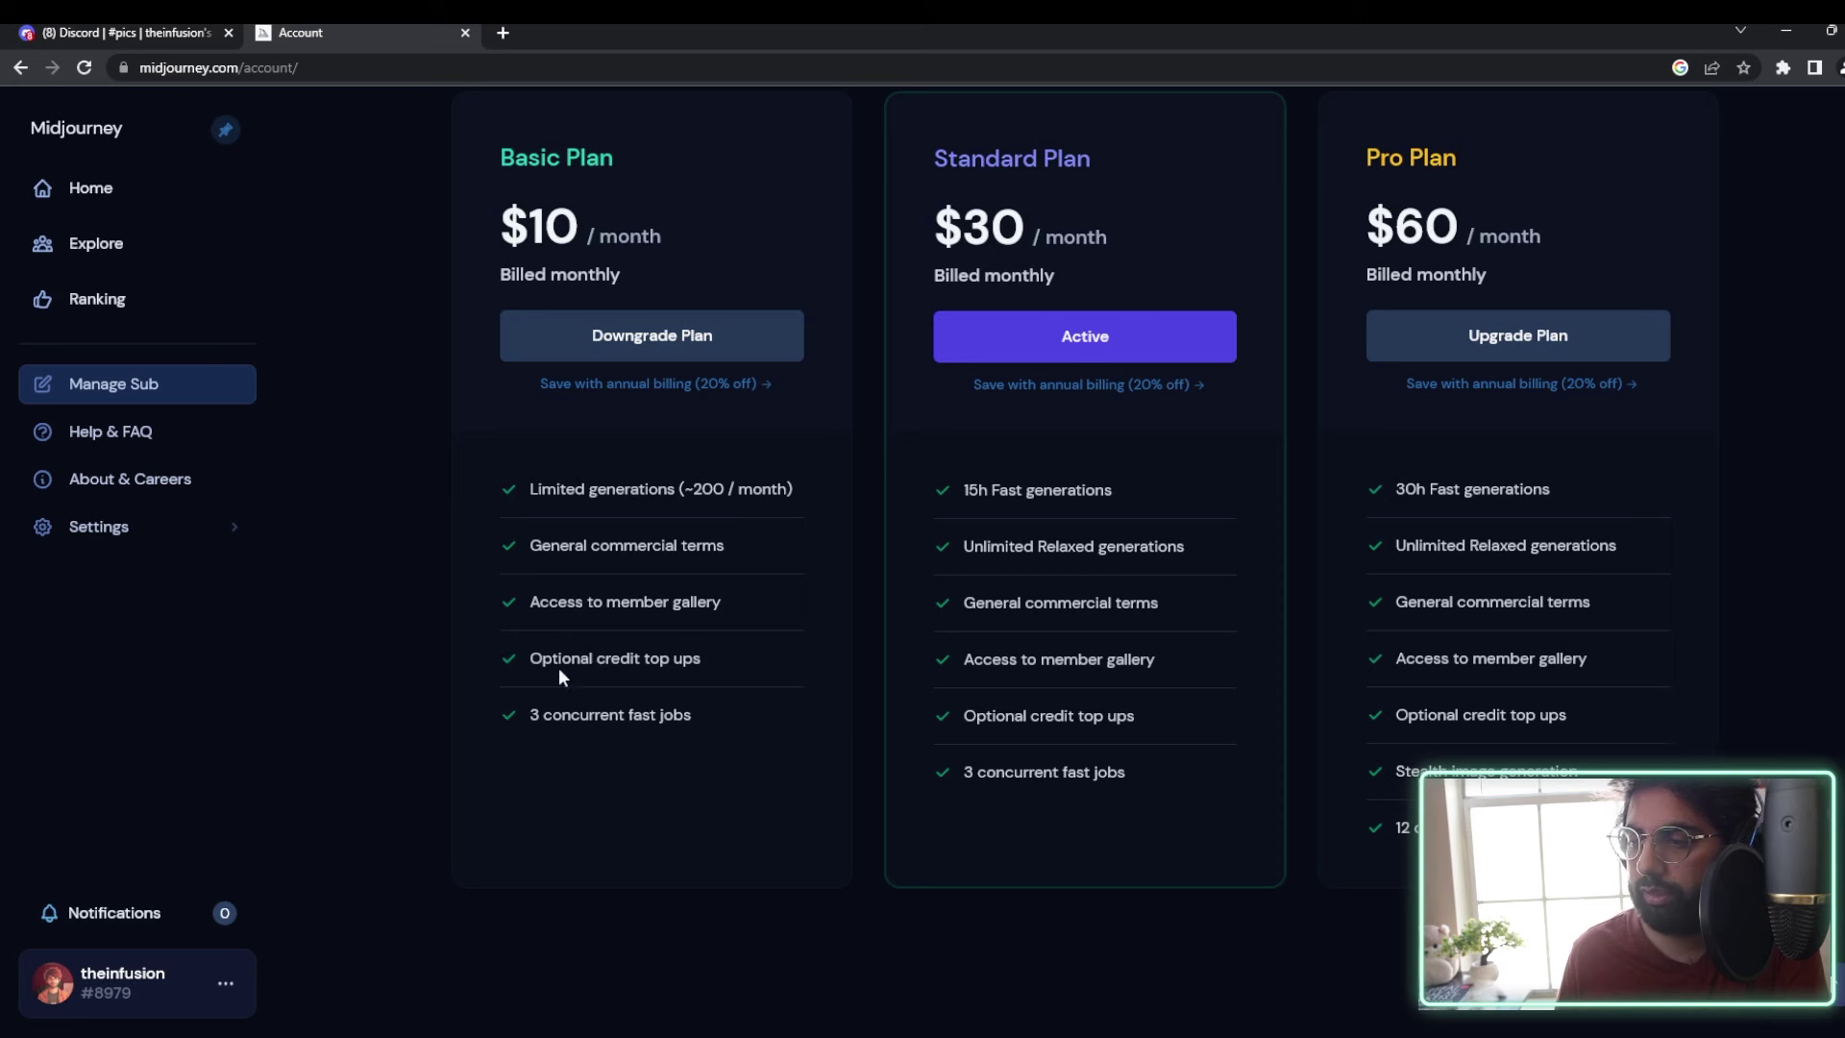
drag(531, 659, 611, 668)
click(706, 640)
click(535, 707)
drag(530, 714, 689, 706)
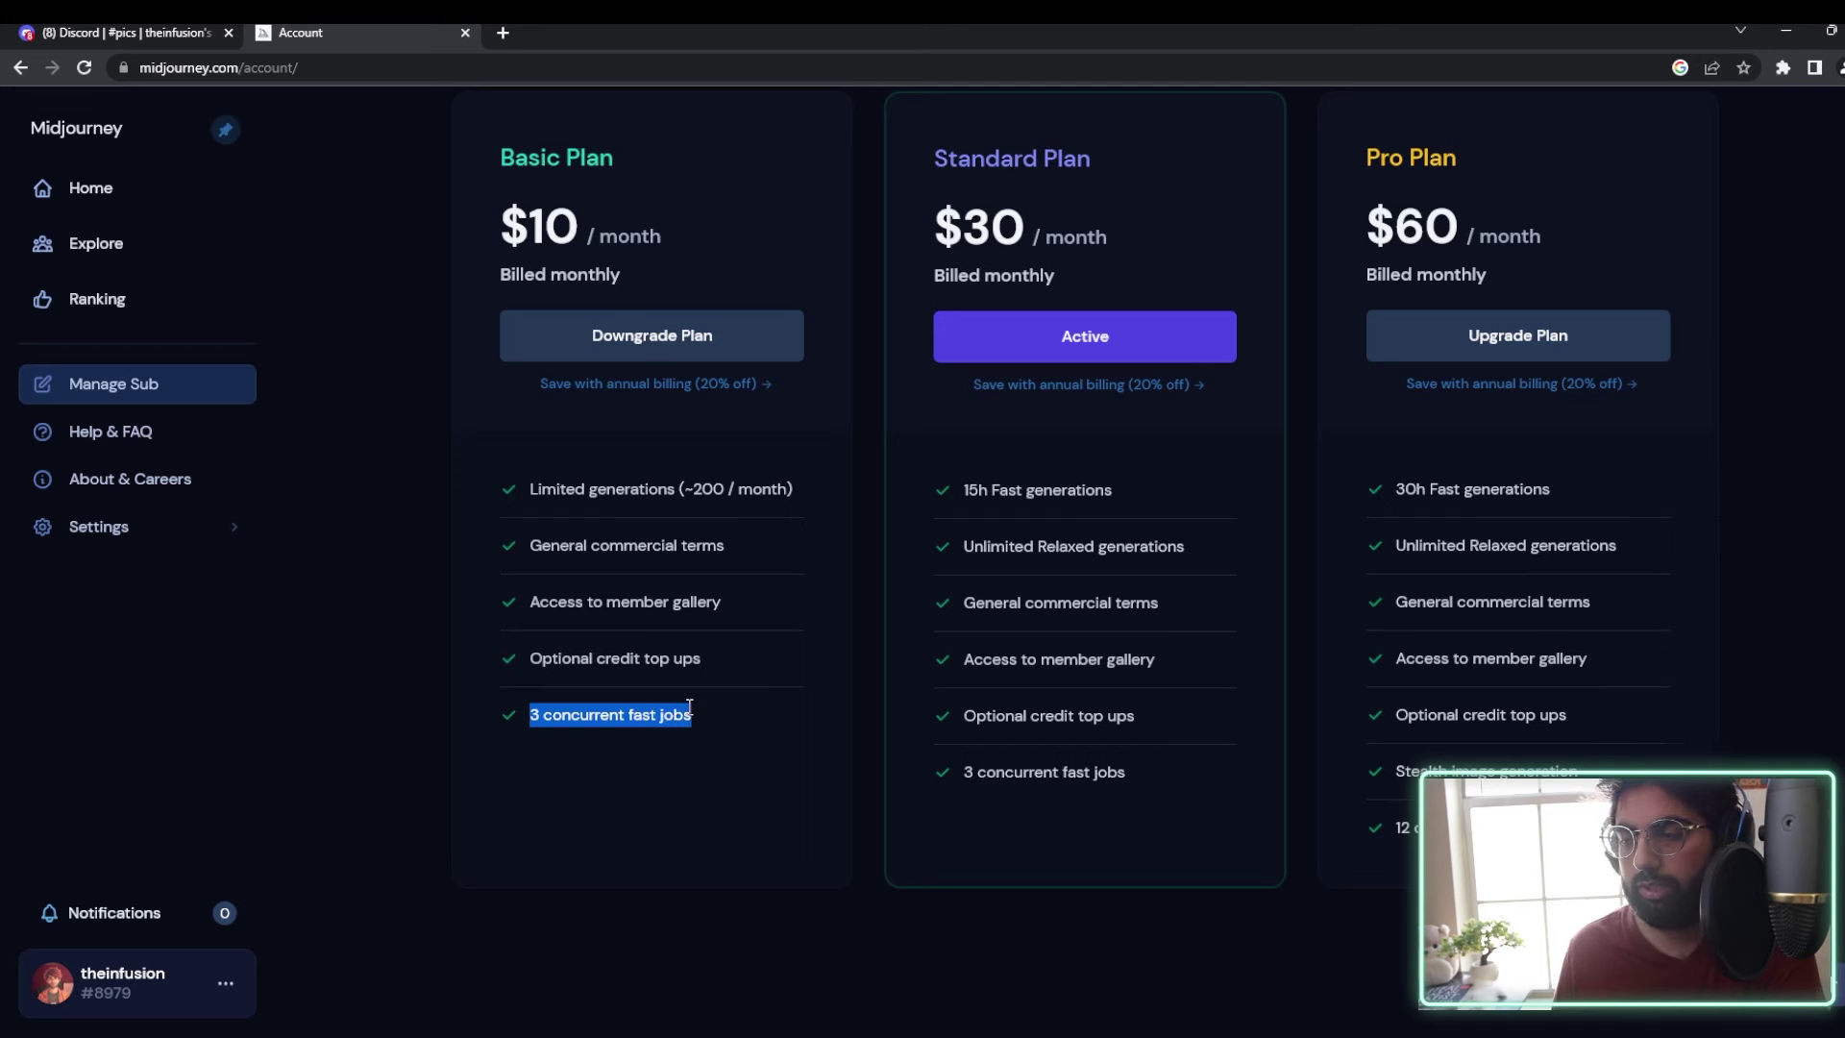
Step: Highlight the Standard Plan price and 15h fast generations, then go to the Community Feed
scroll(723, 704, up, 1)
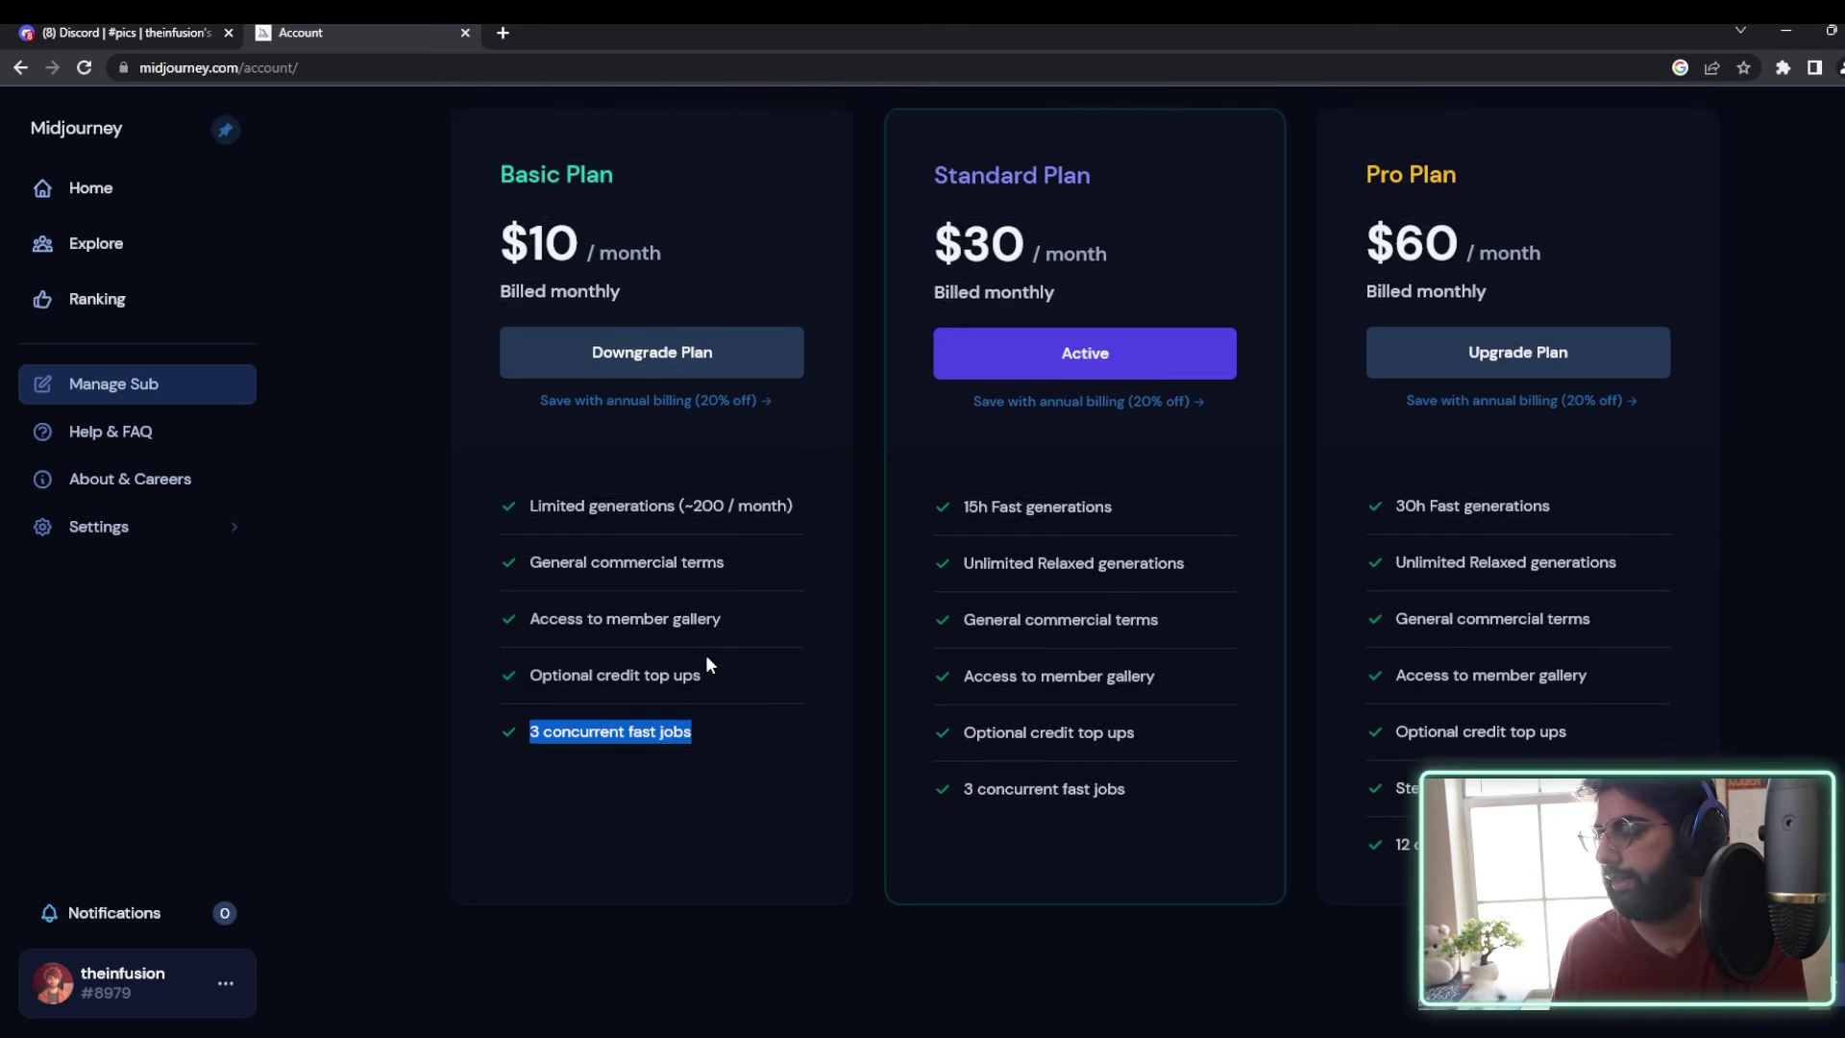
click(949, 261)
drag(946, 246, 1086, 370)
click(1086, 370)
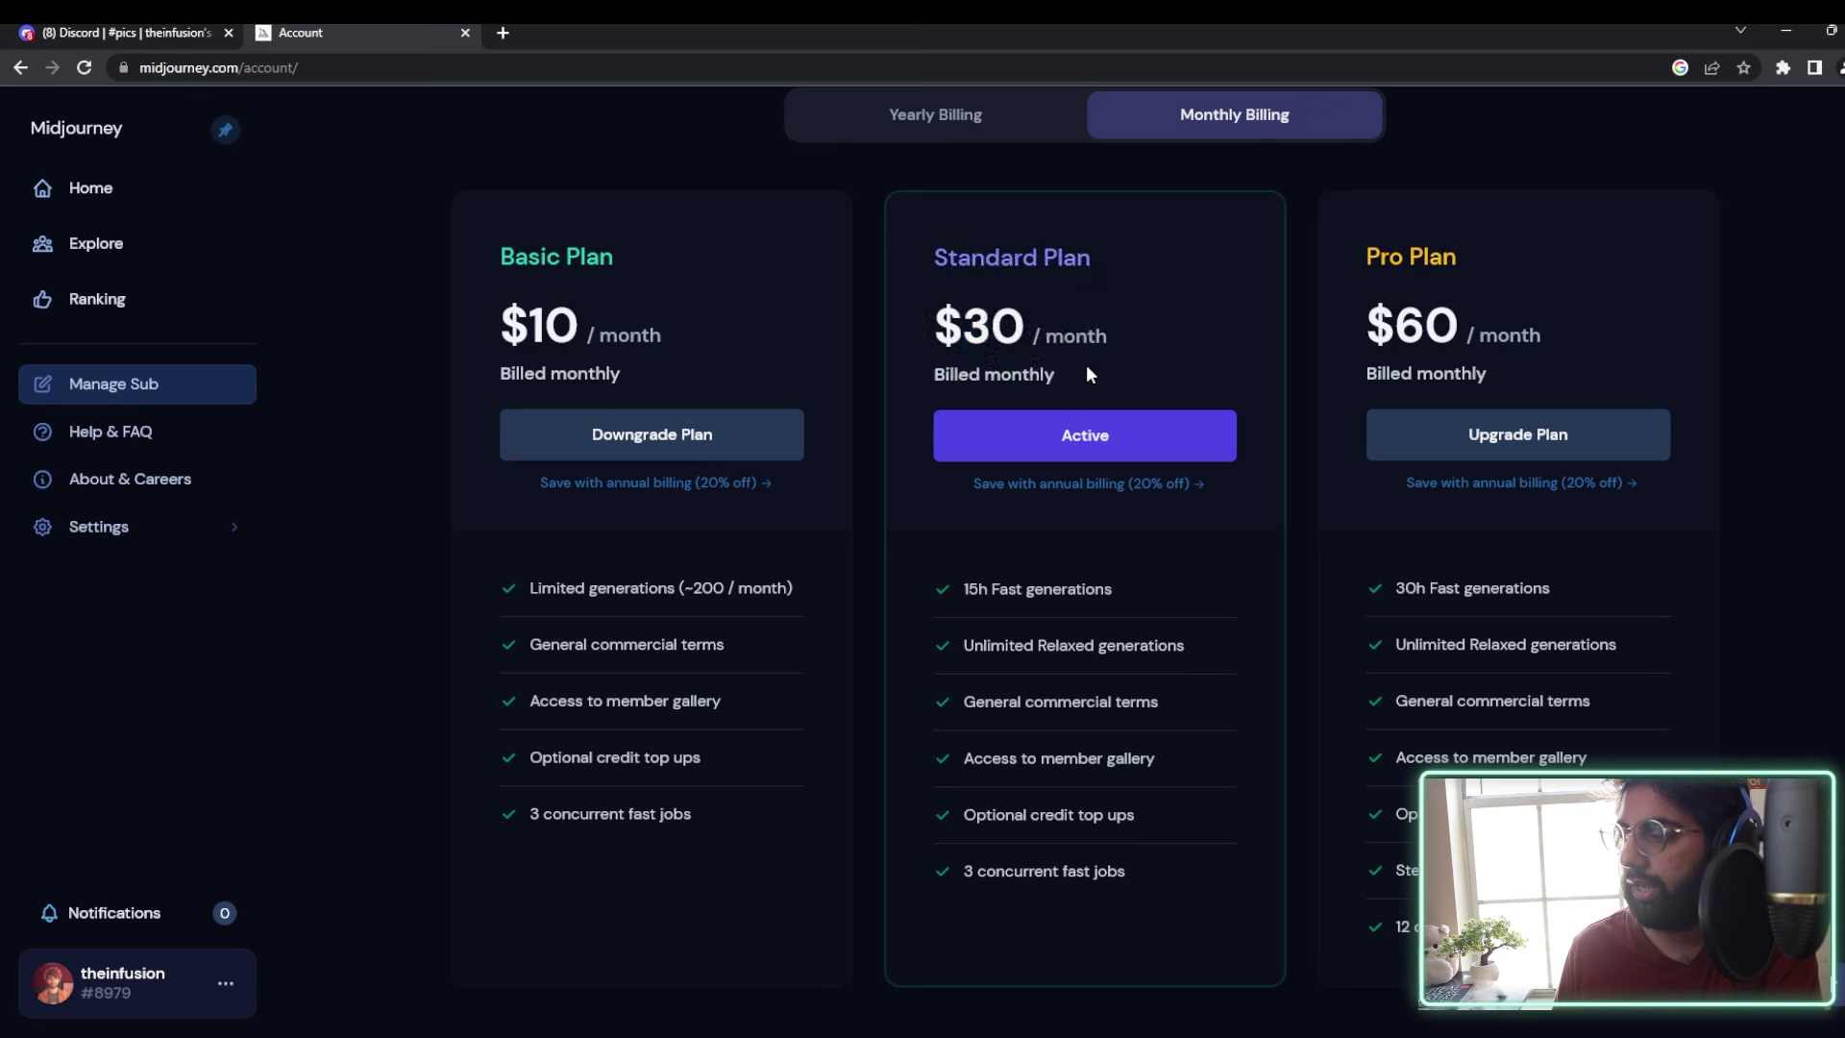
double_click(972, 583)
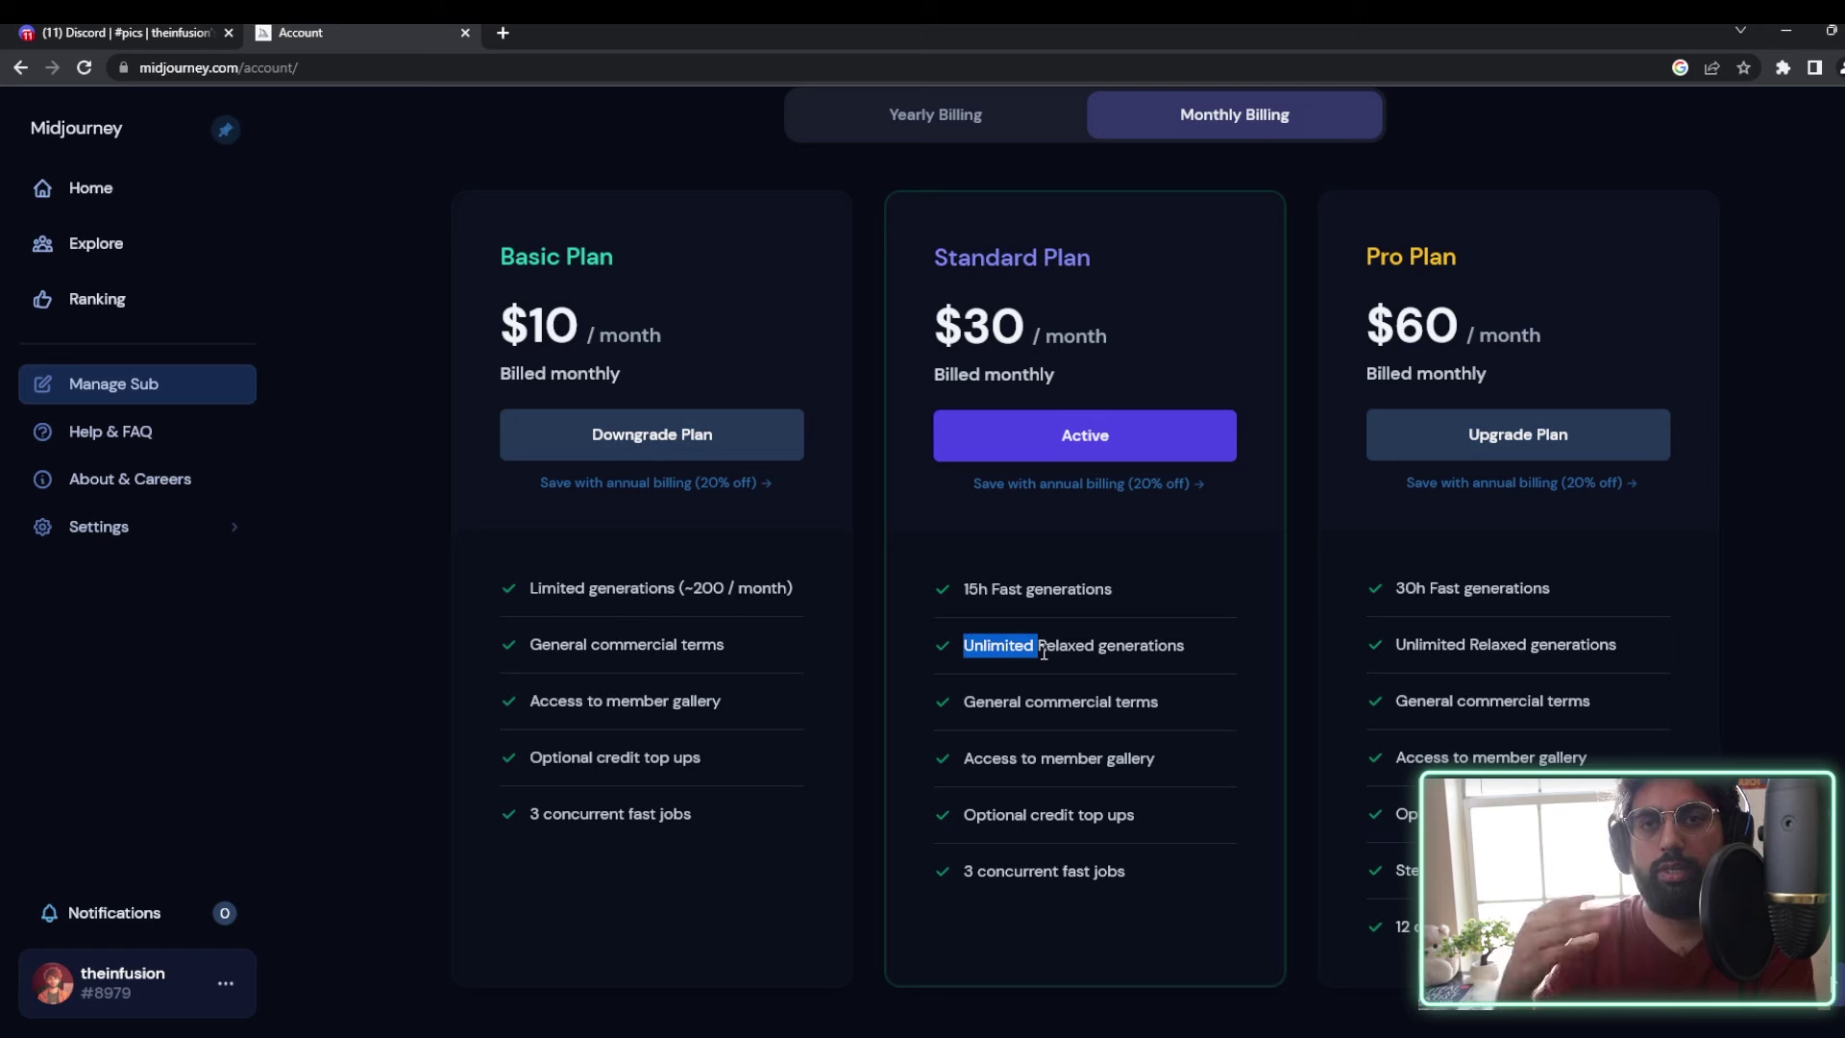
click(144, 252)
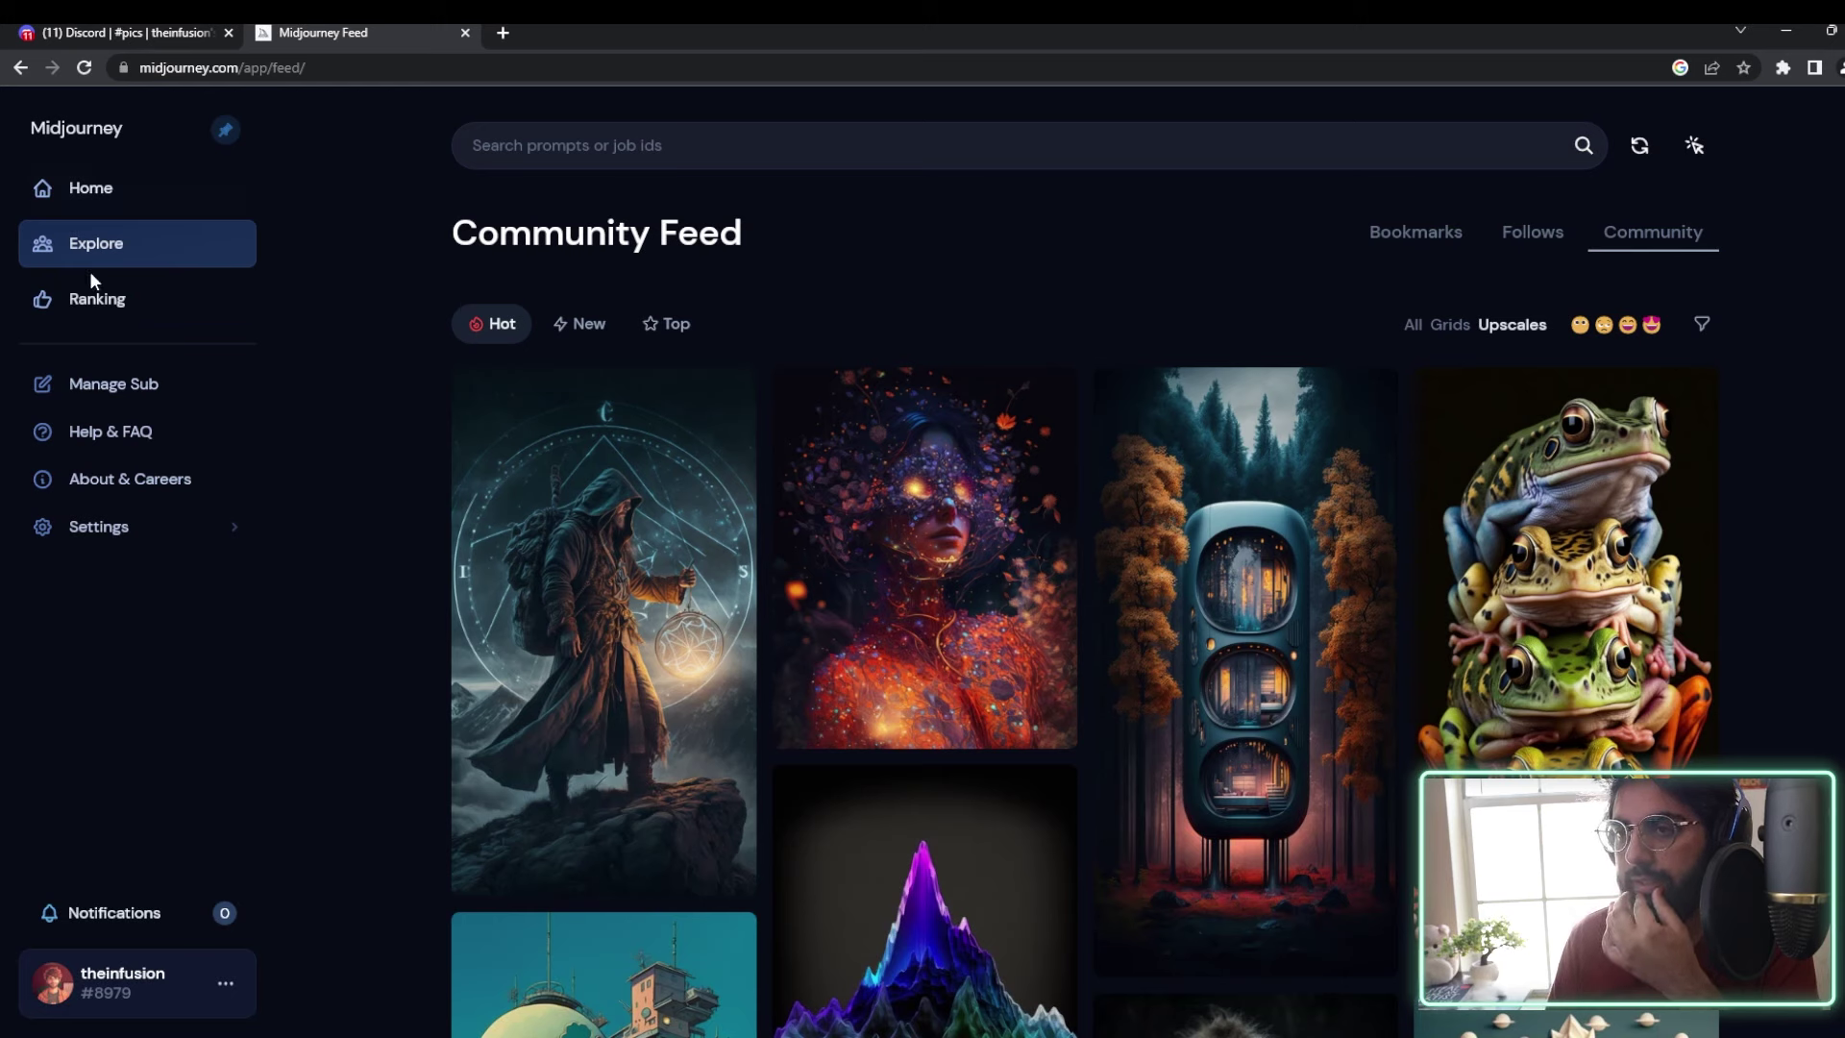
Step: Browse the Community Feed of hot upscales and leave image selection mode
drag(460, 234, 748, 216)
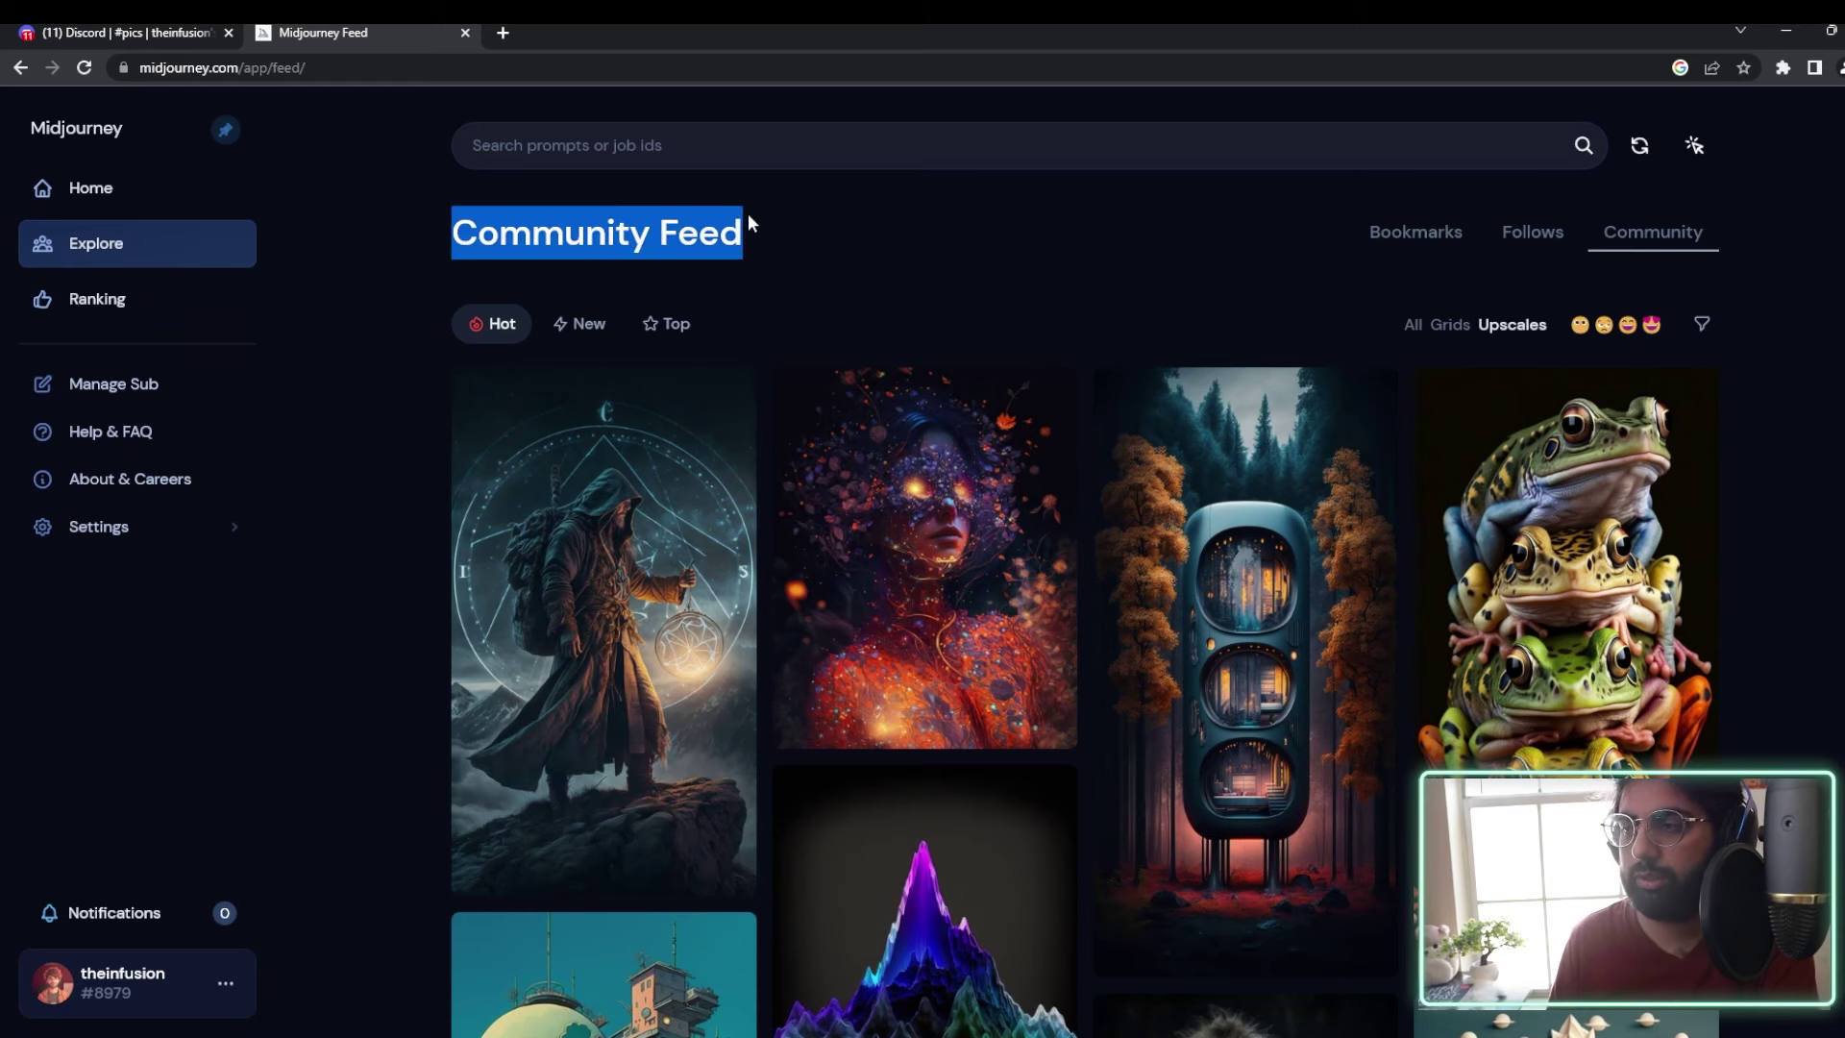
click(792, 222)
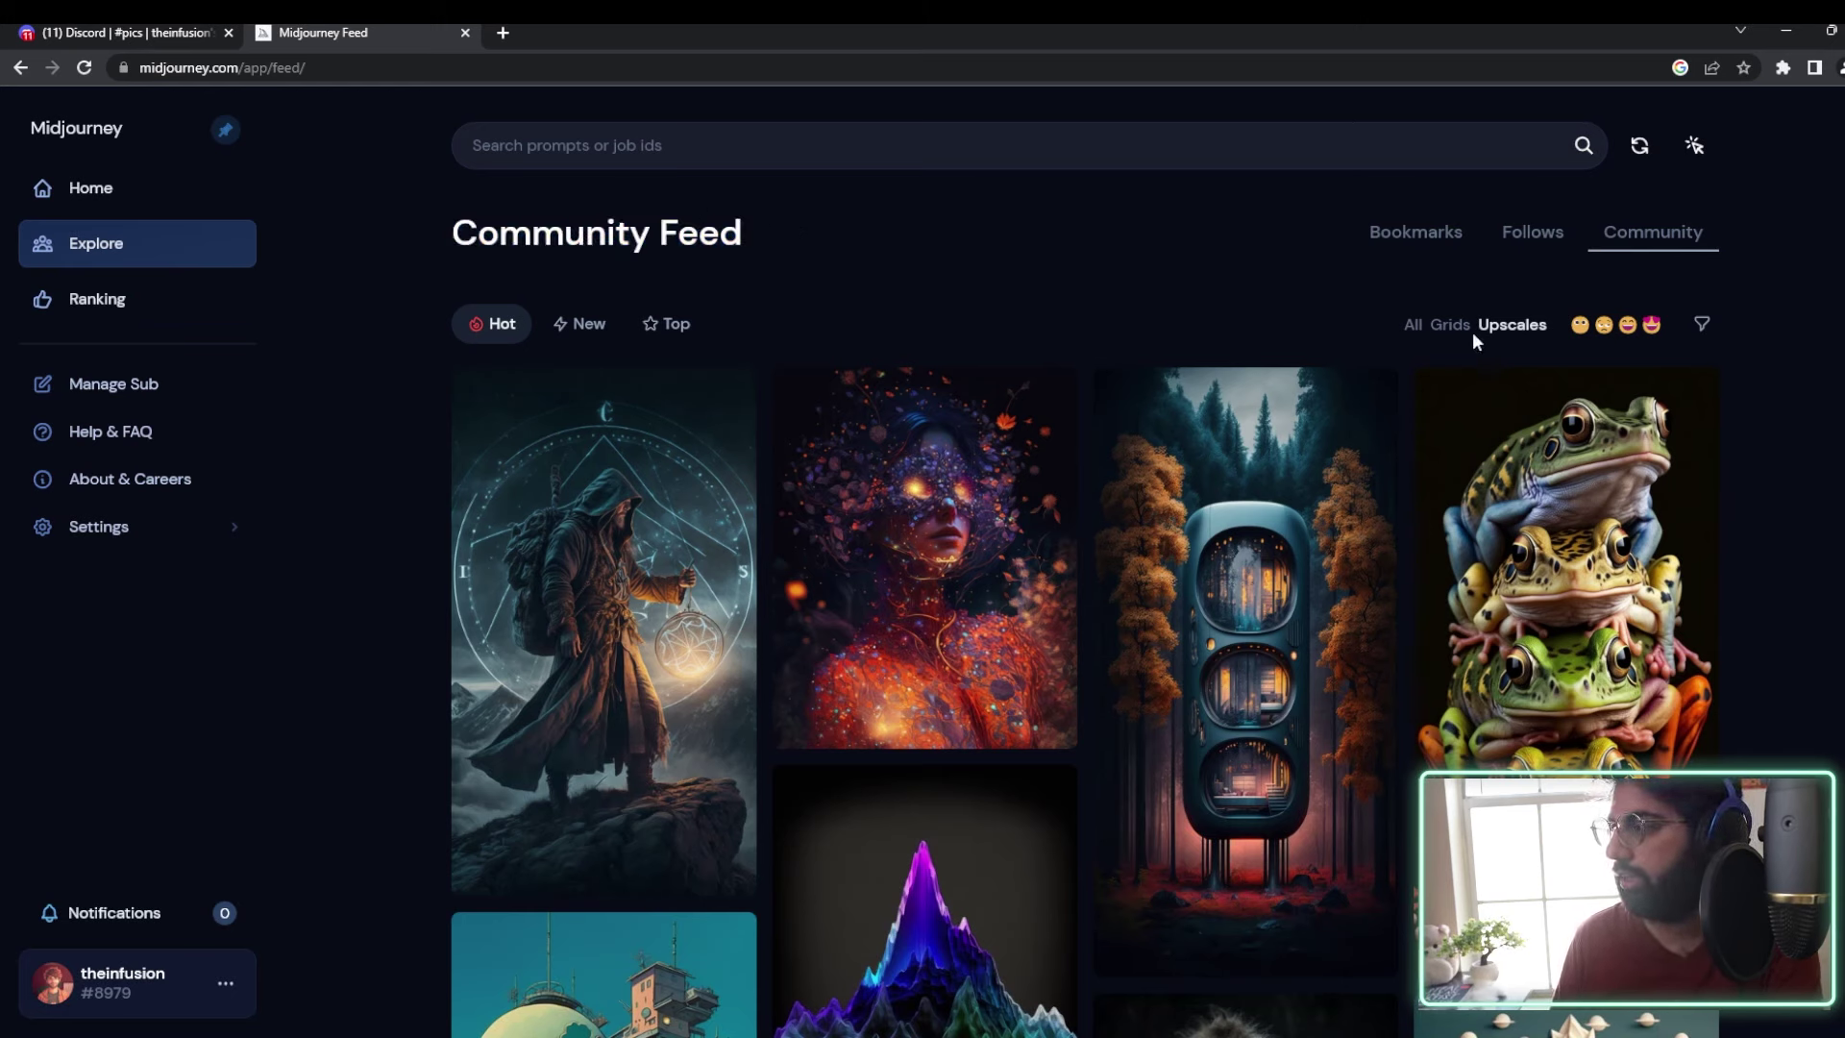
scroll(628, 484, down, 2)
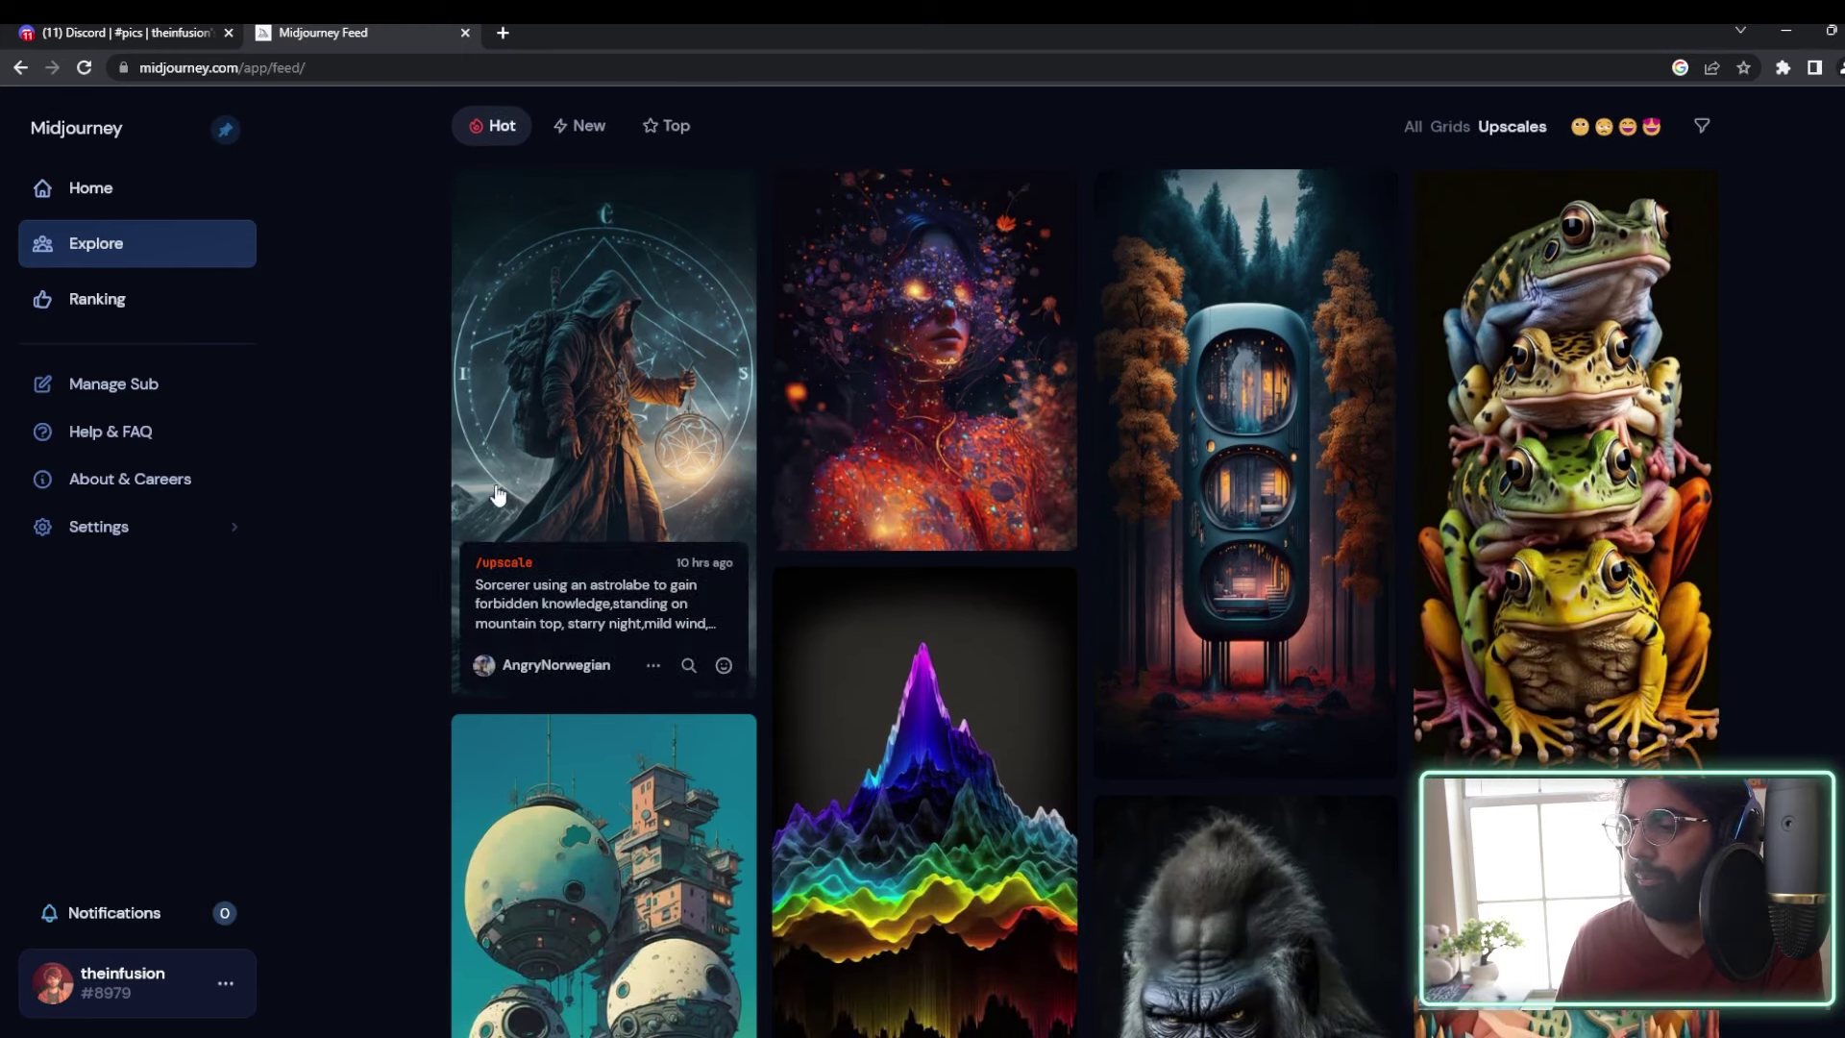
scroll(417, 463, down, 3)
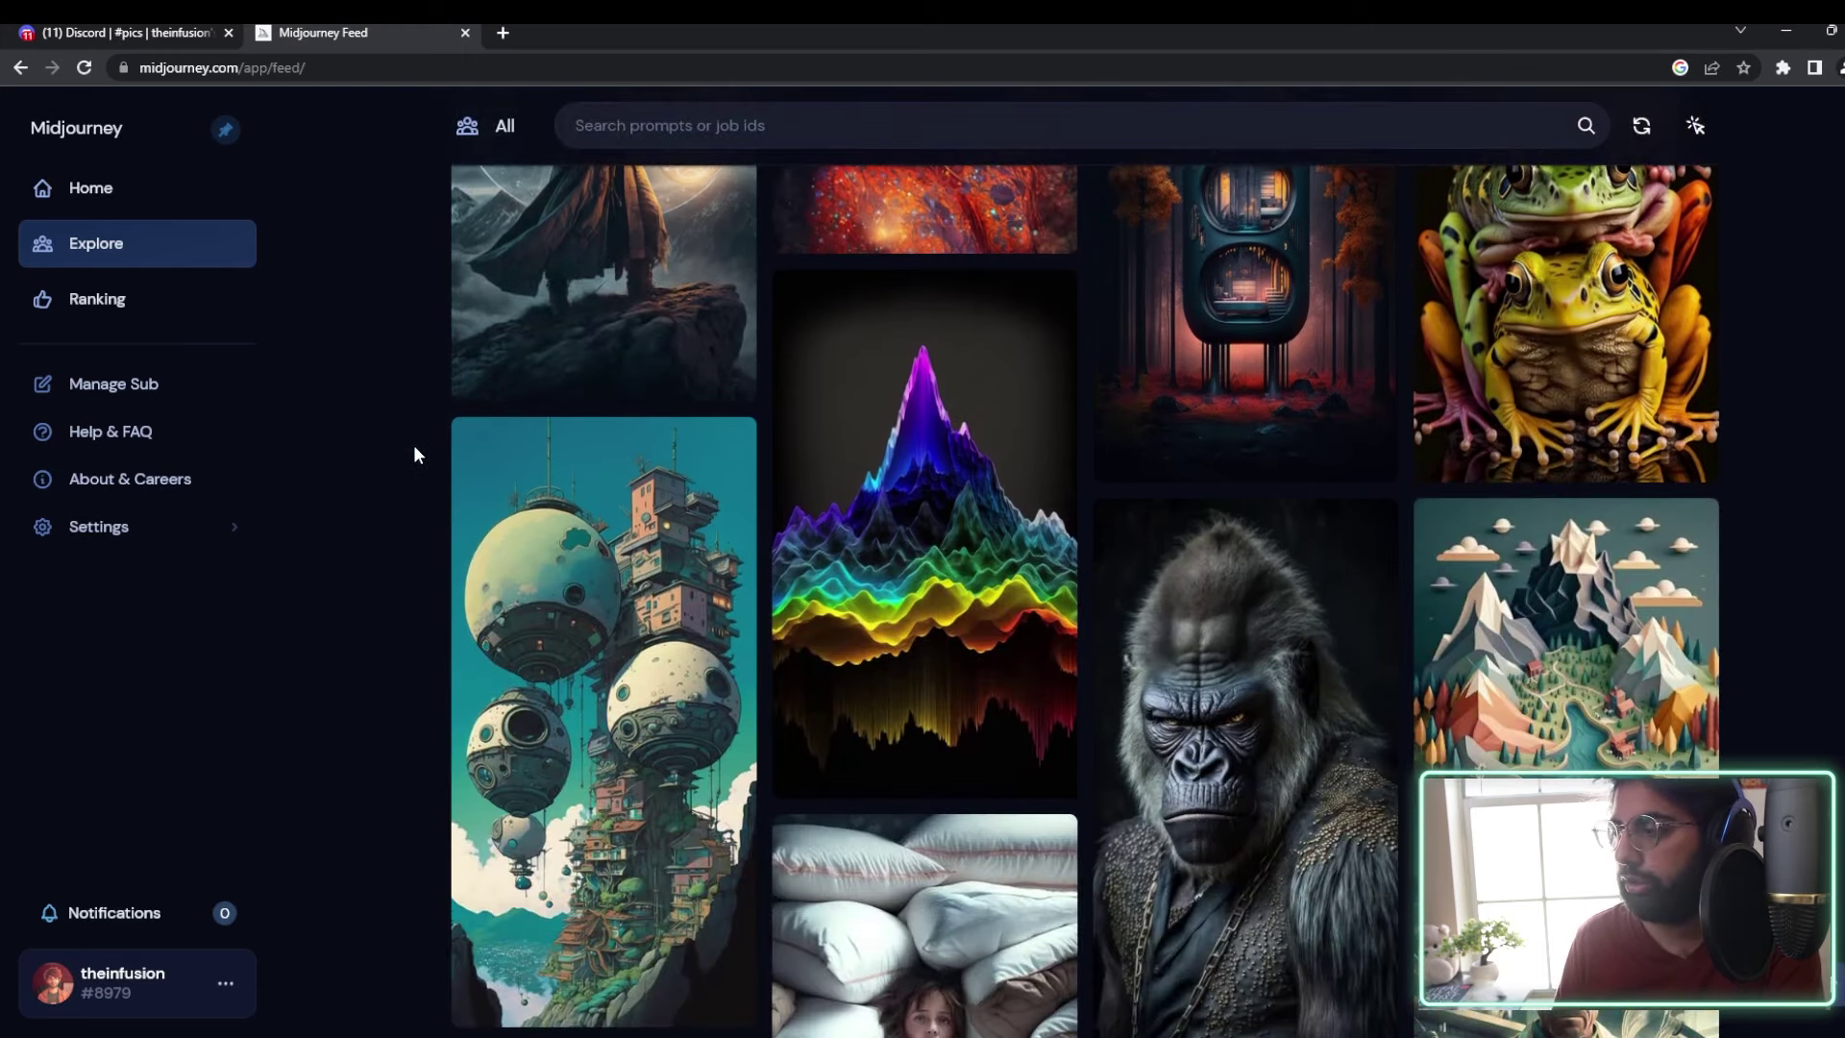
scroll(412, 438, down, 5)
scroll(405, 431, down, 3)
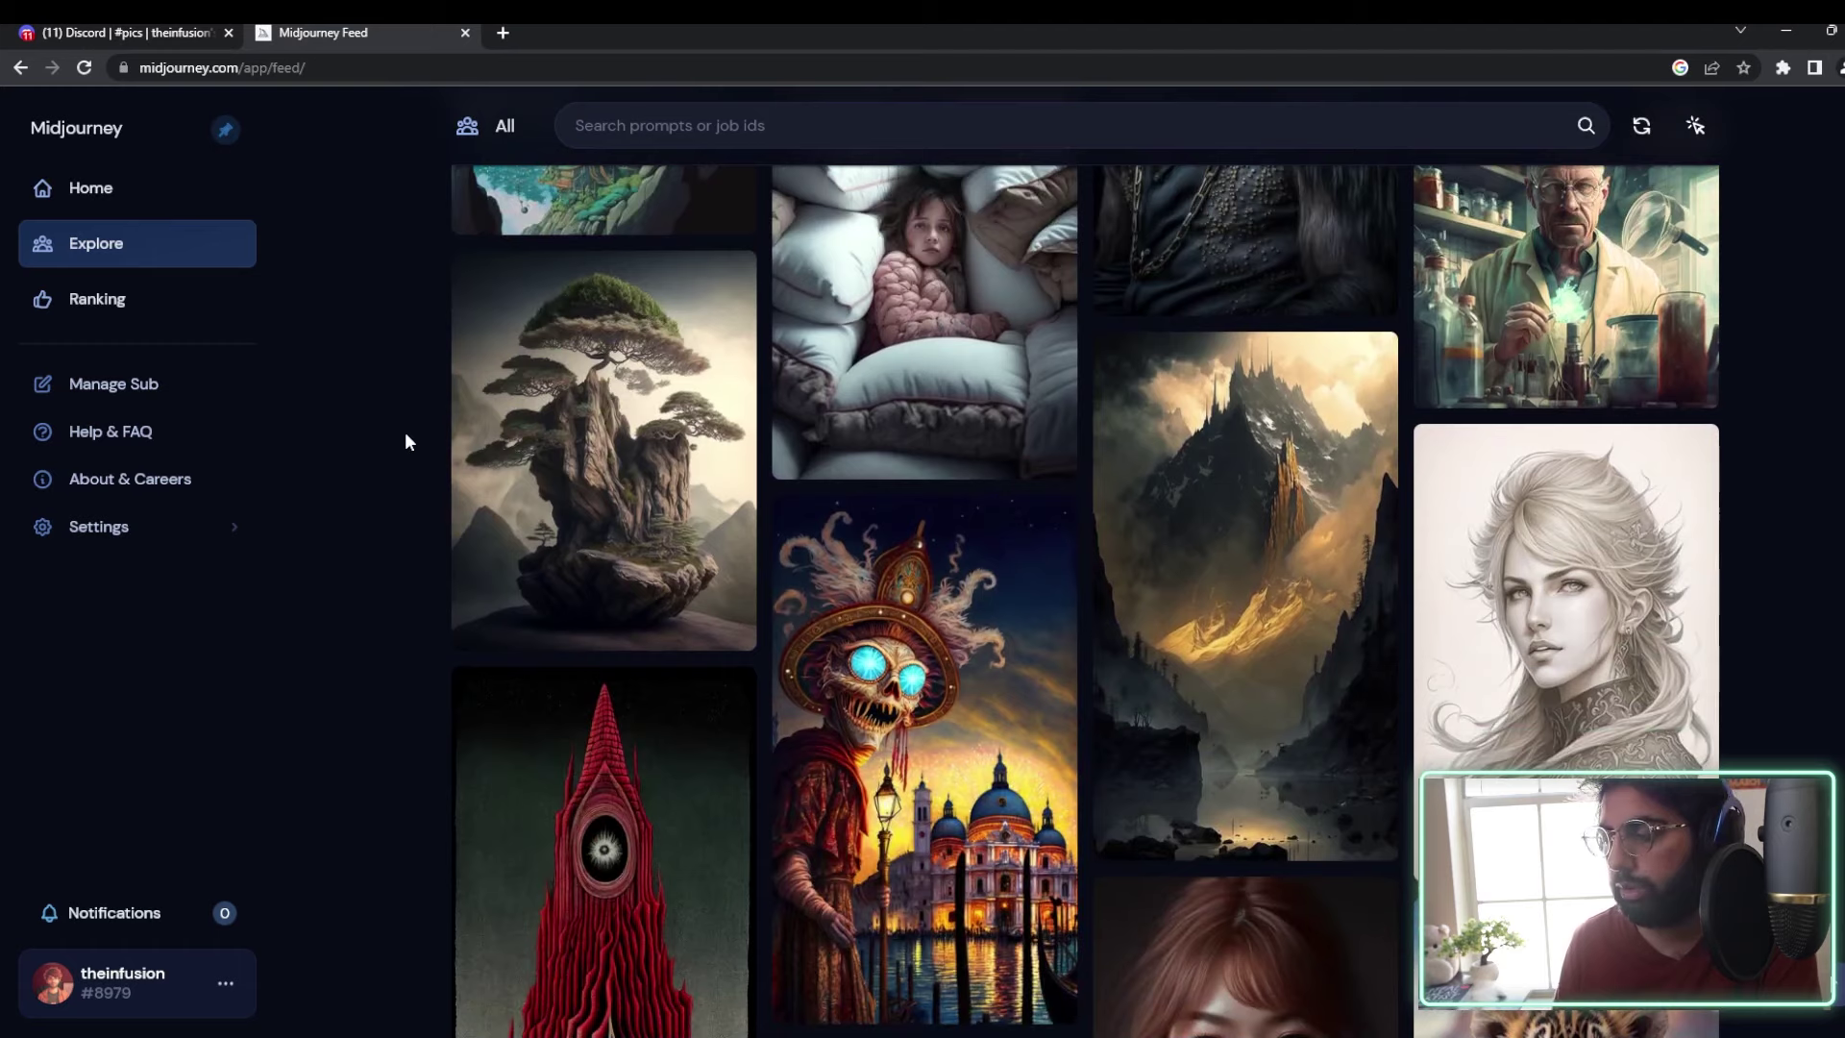
scroll(385, 442, up, 10)
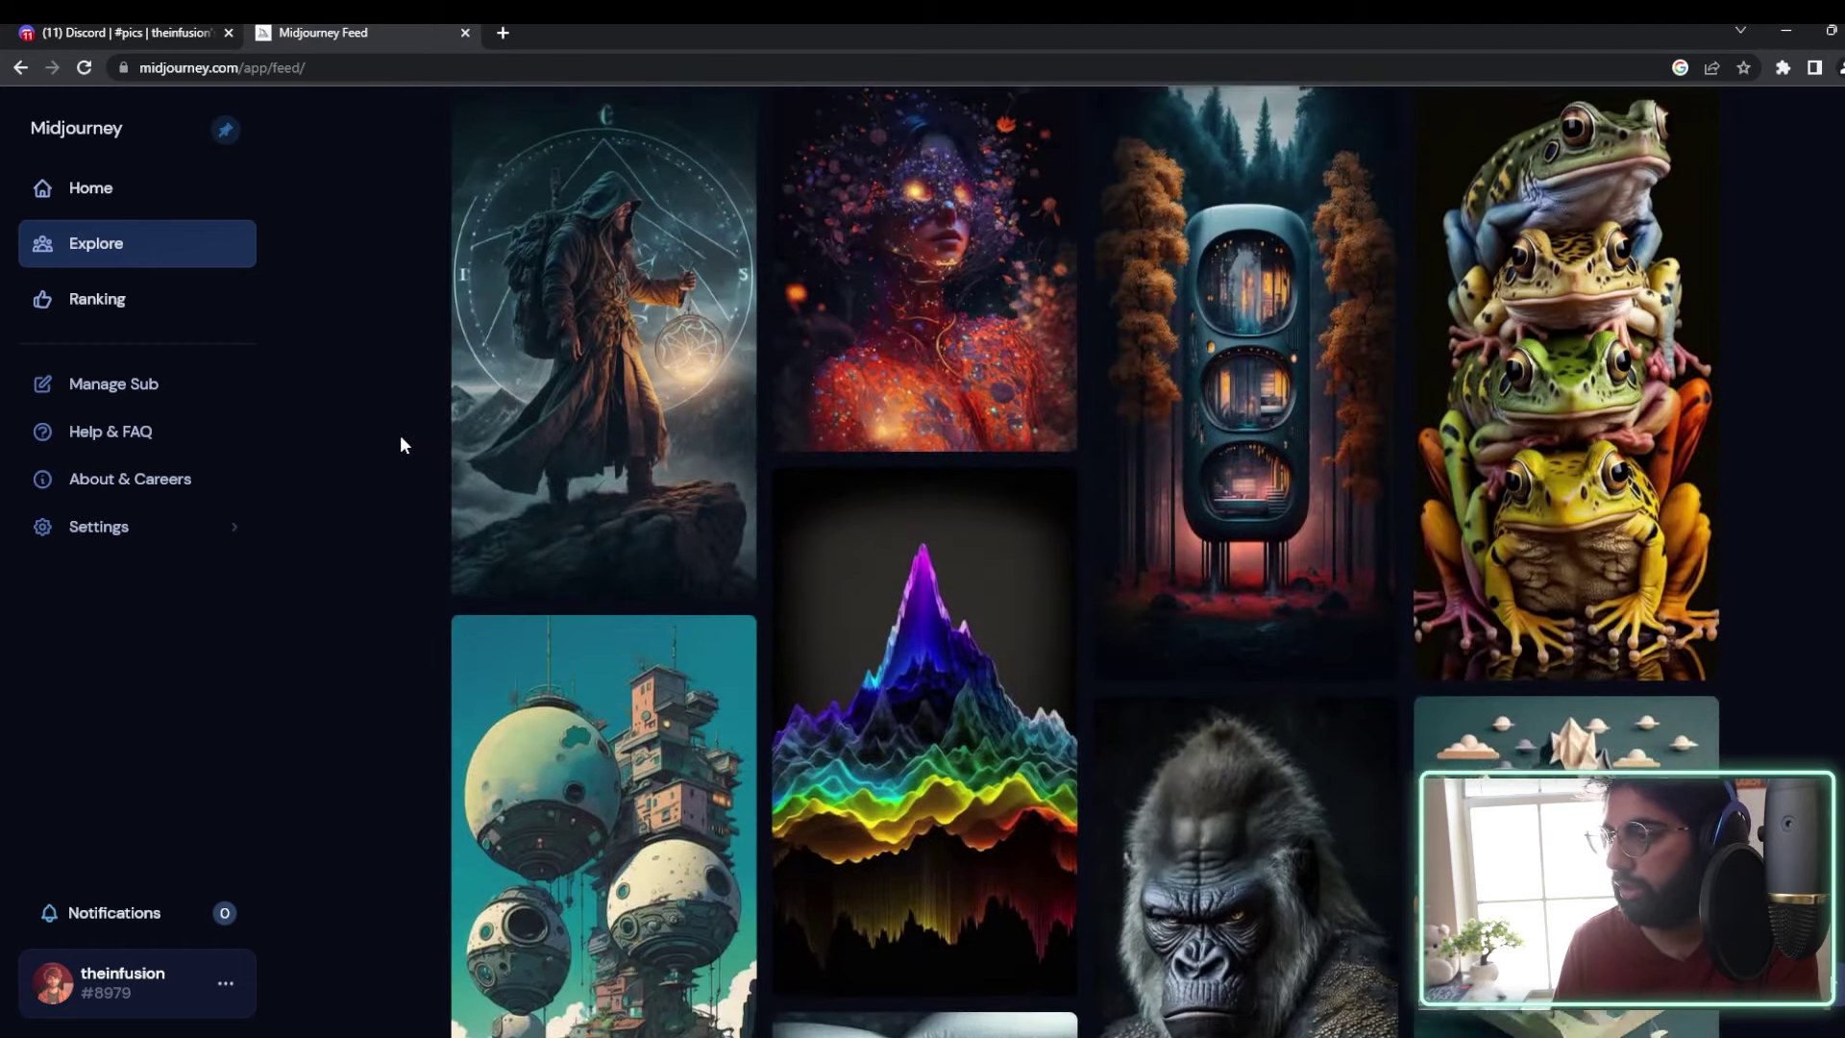
scroll(400, 434, up, 2)
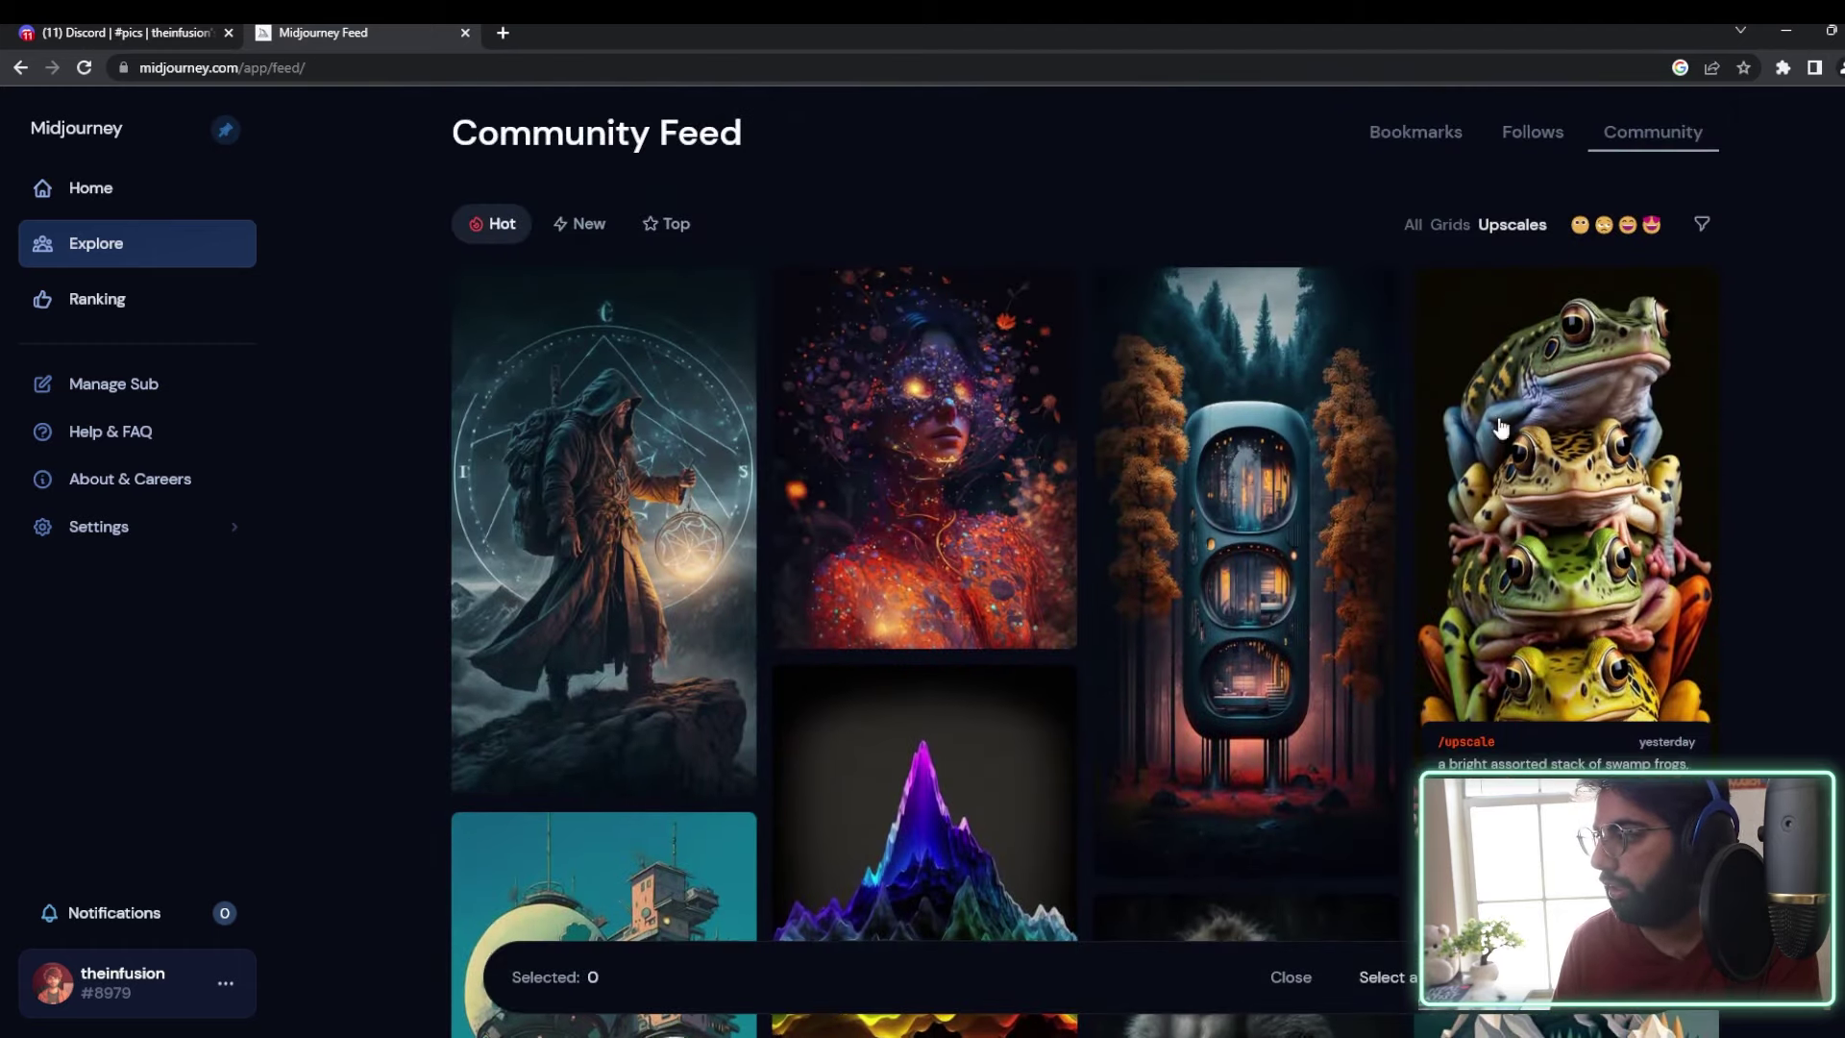
scroll(936, 460, down, 1)
scroll(1290, 977, up, 1)
click(1291, 976)
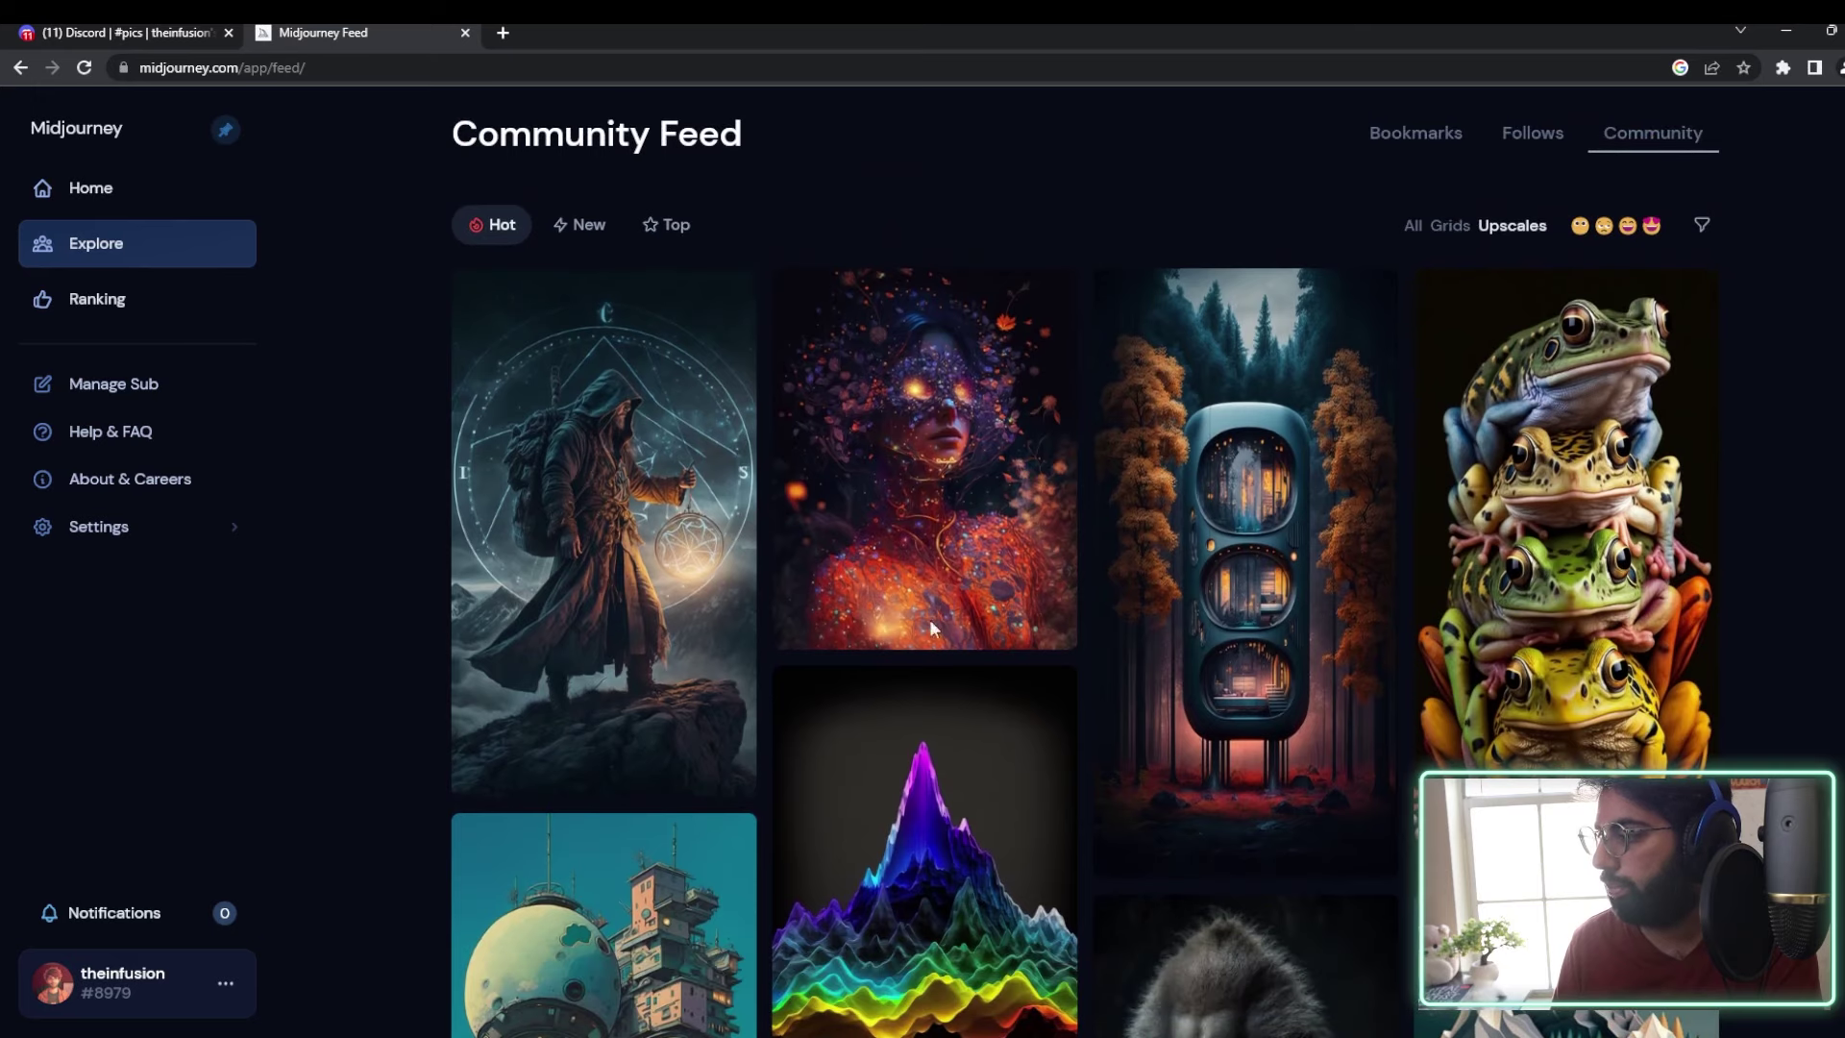
Step: Open the stacked-frogs image's detail view, inspect it, and close it
click(1574, 427)
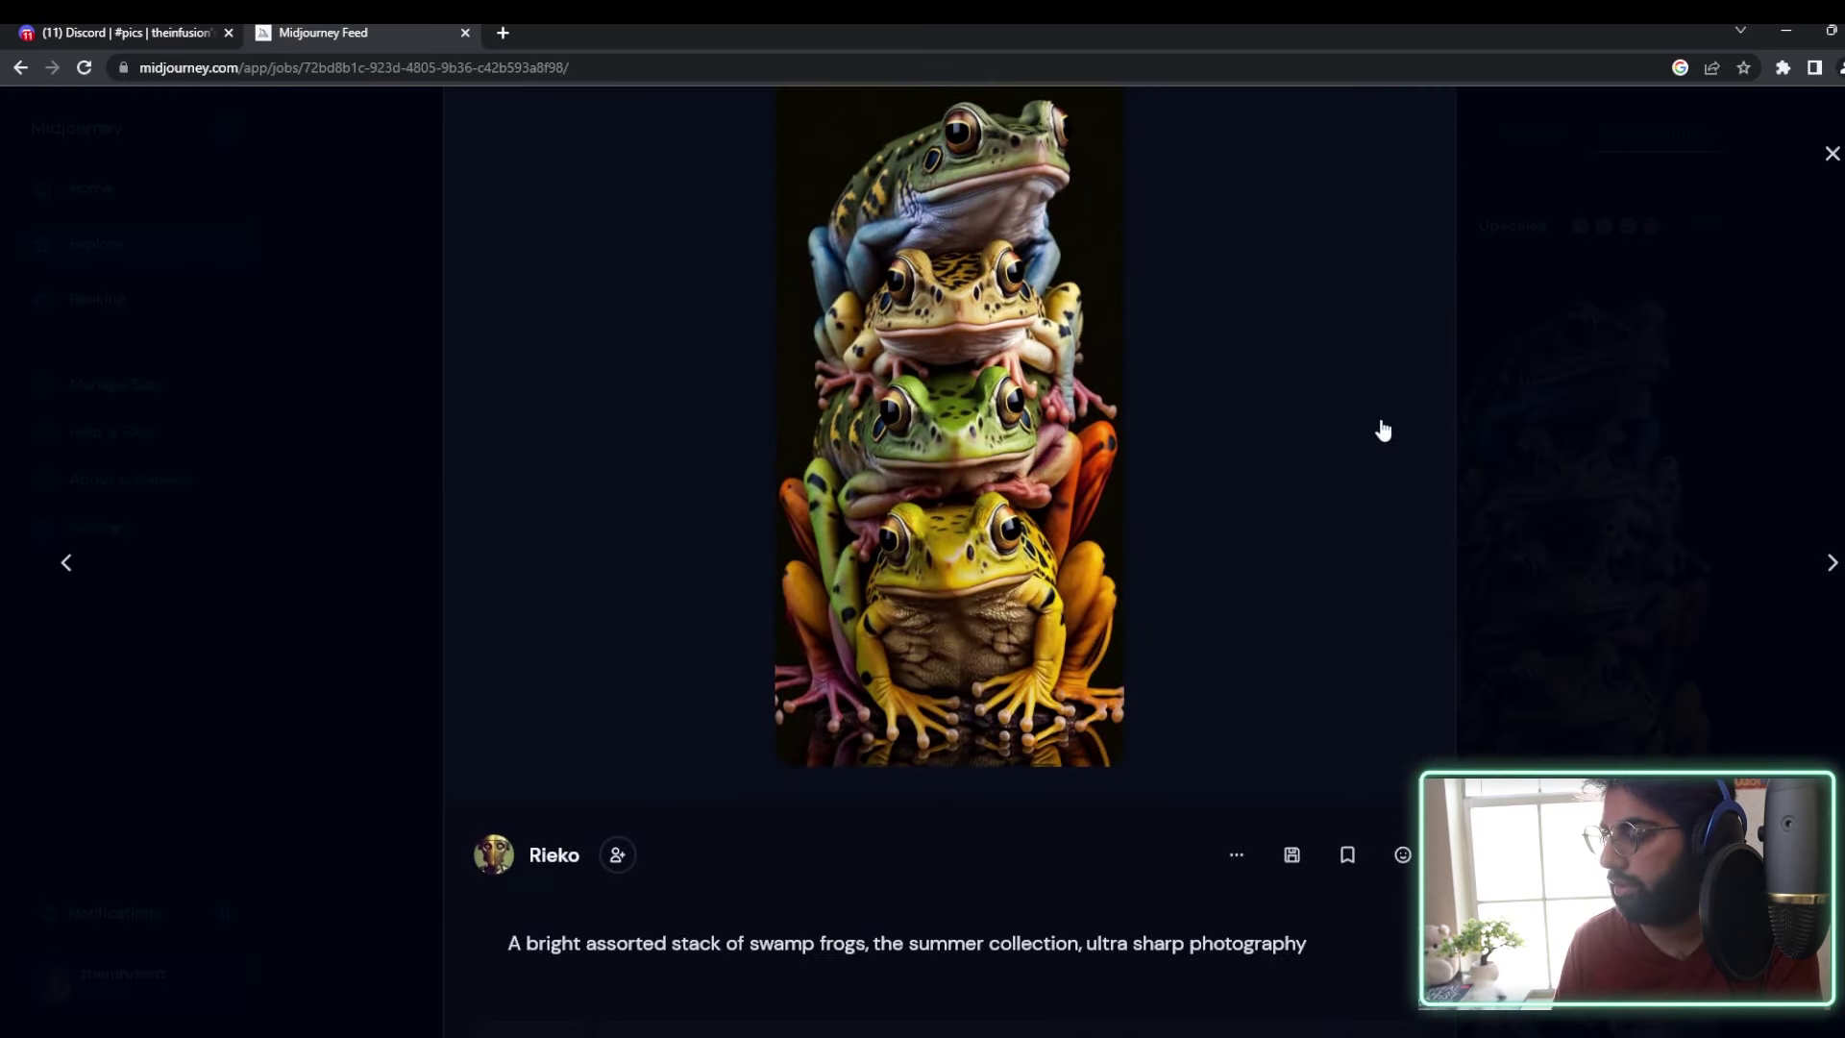
scroll(961, 625, down, 3)
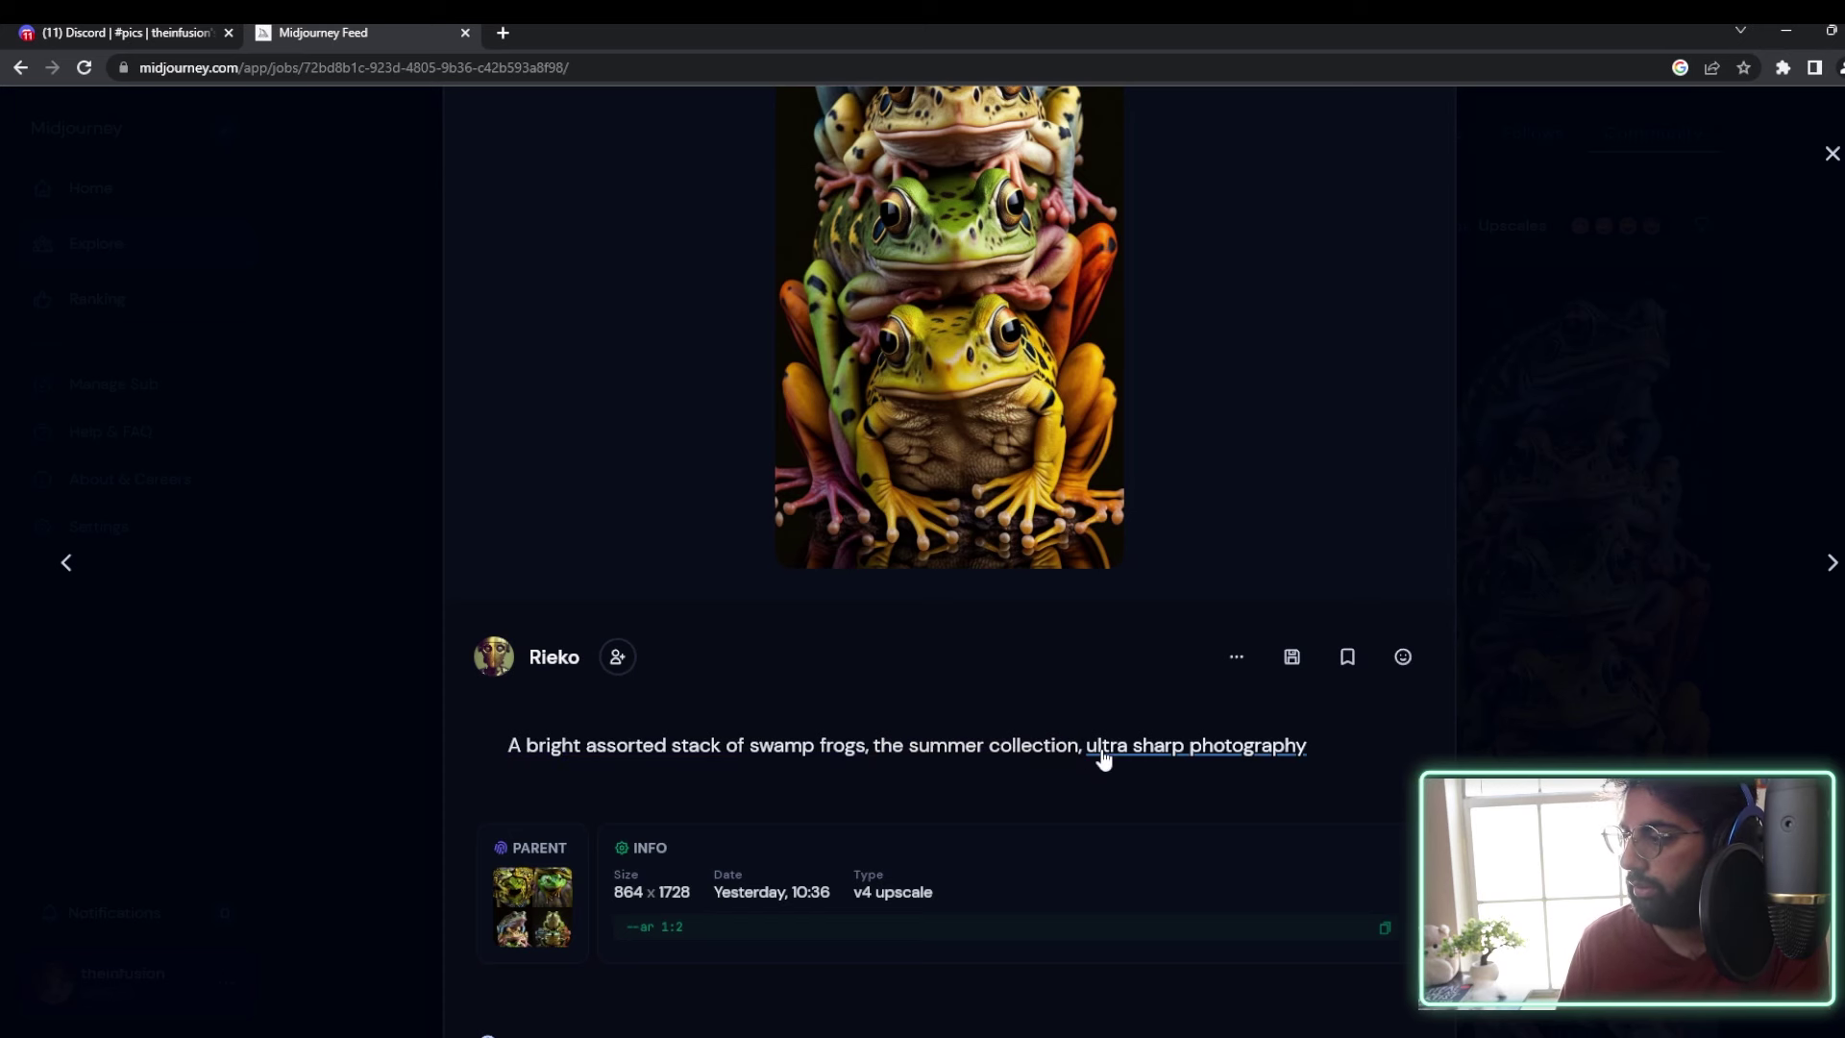
scroll(1393, 348, up, 3)
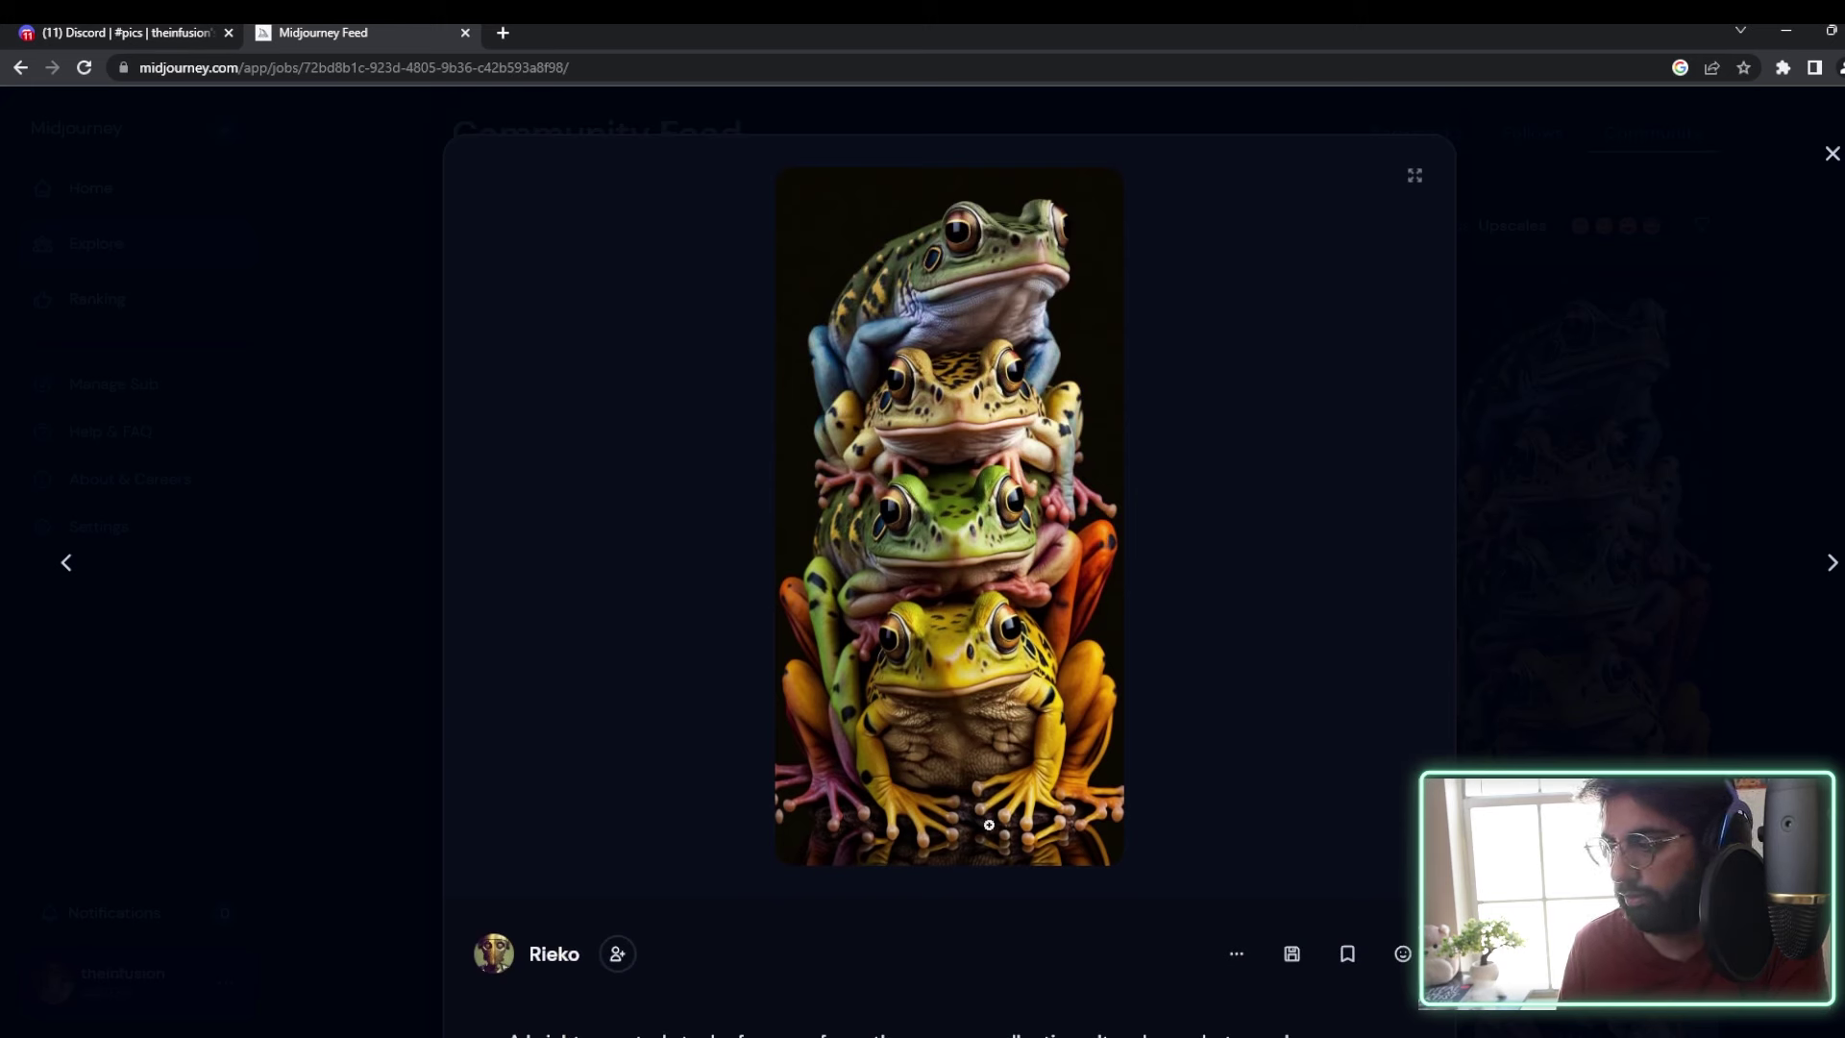
scroll(1031, 663, down, 3)
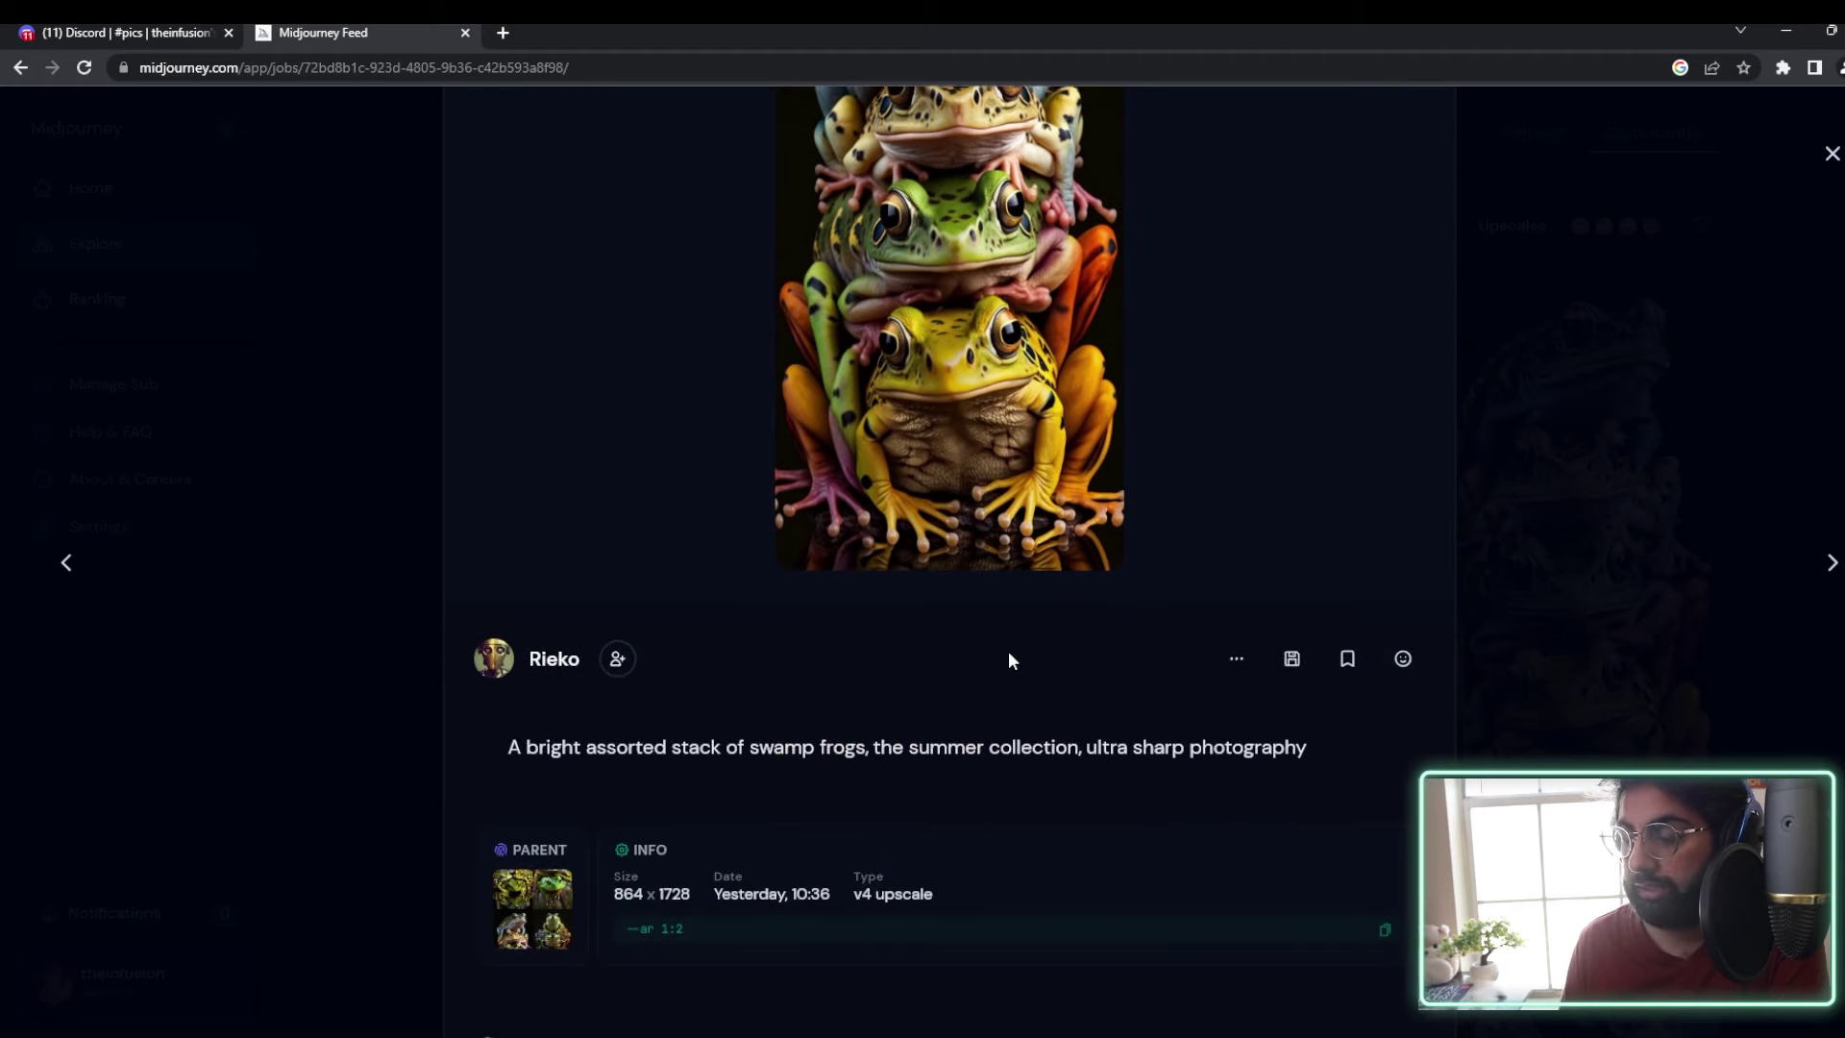
scroll(1009, 650, up, 3)
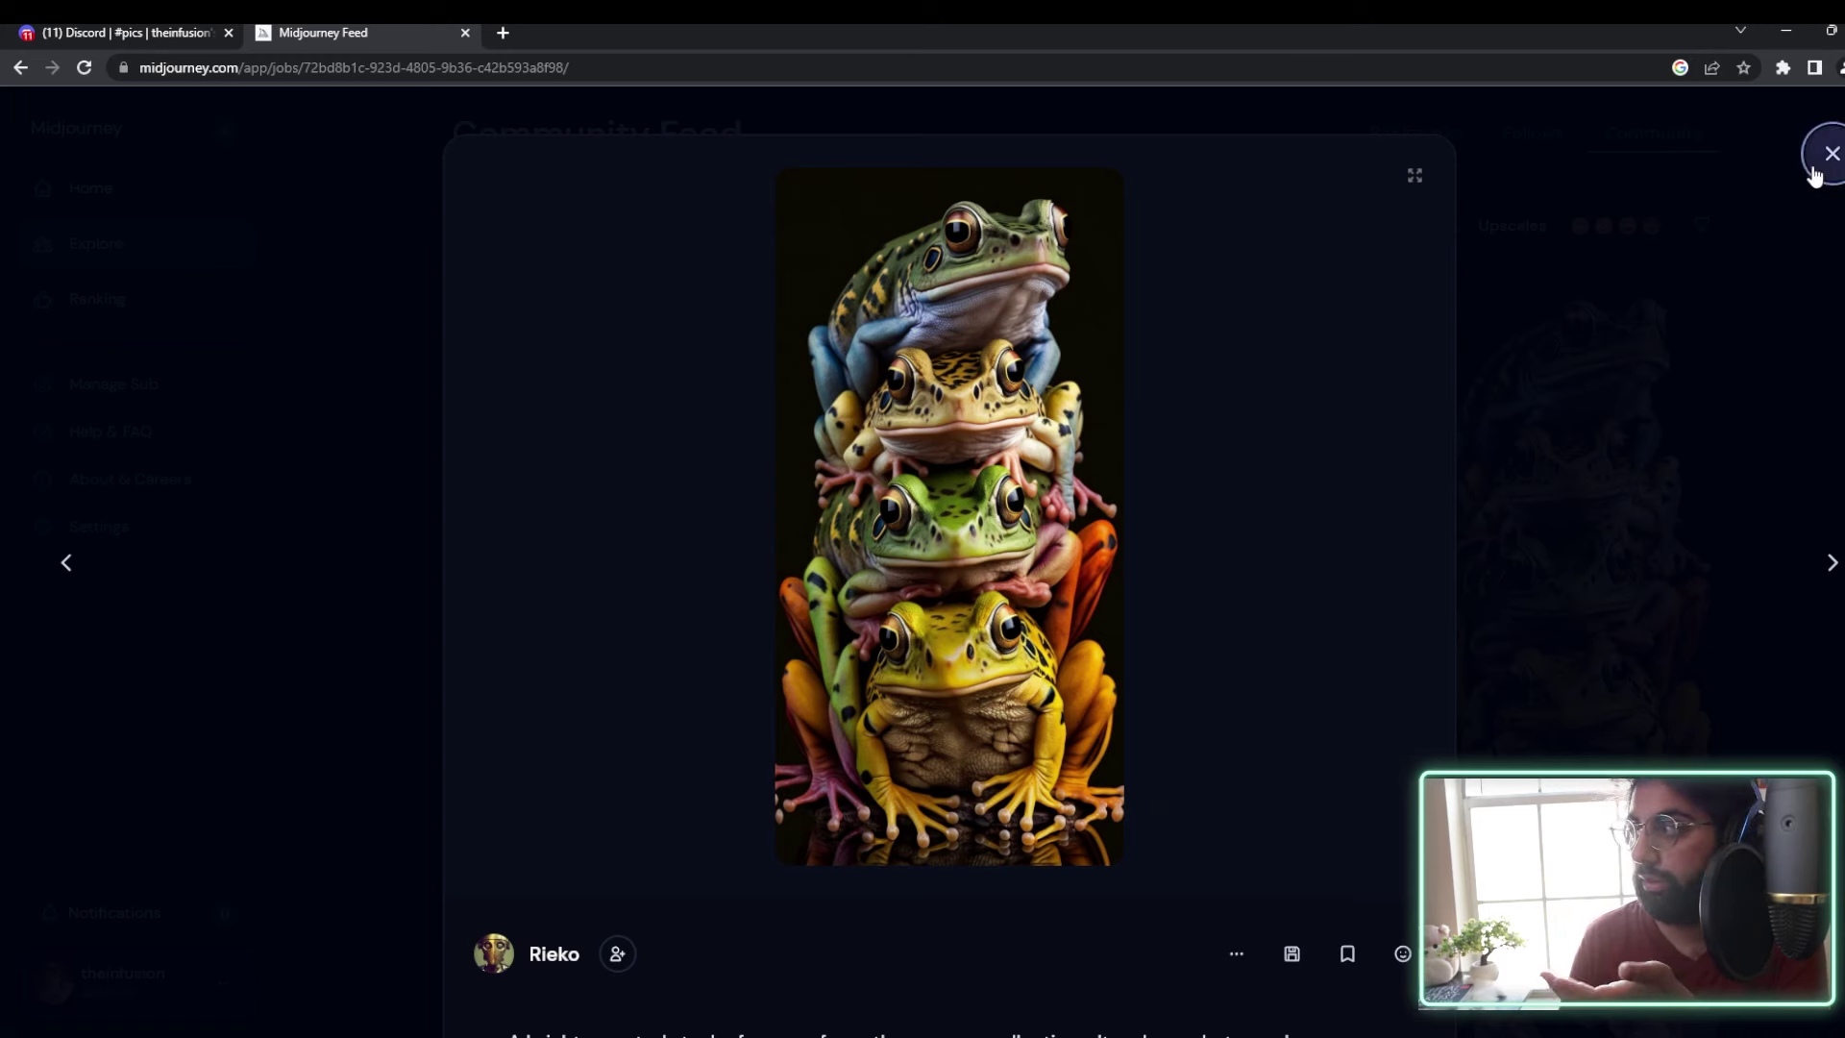
click(1821, 166)
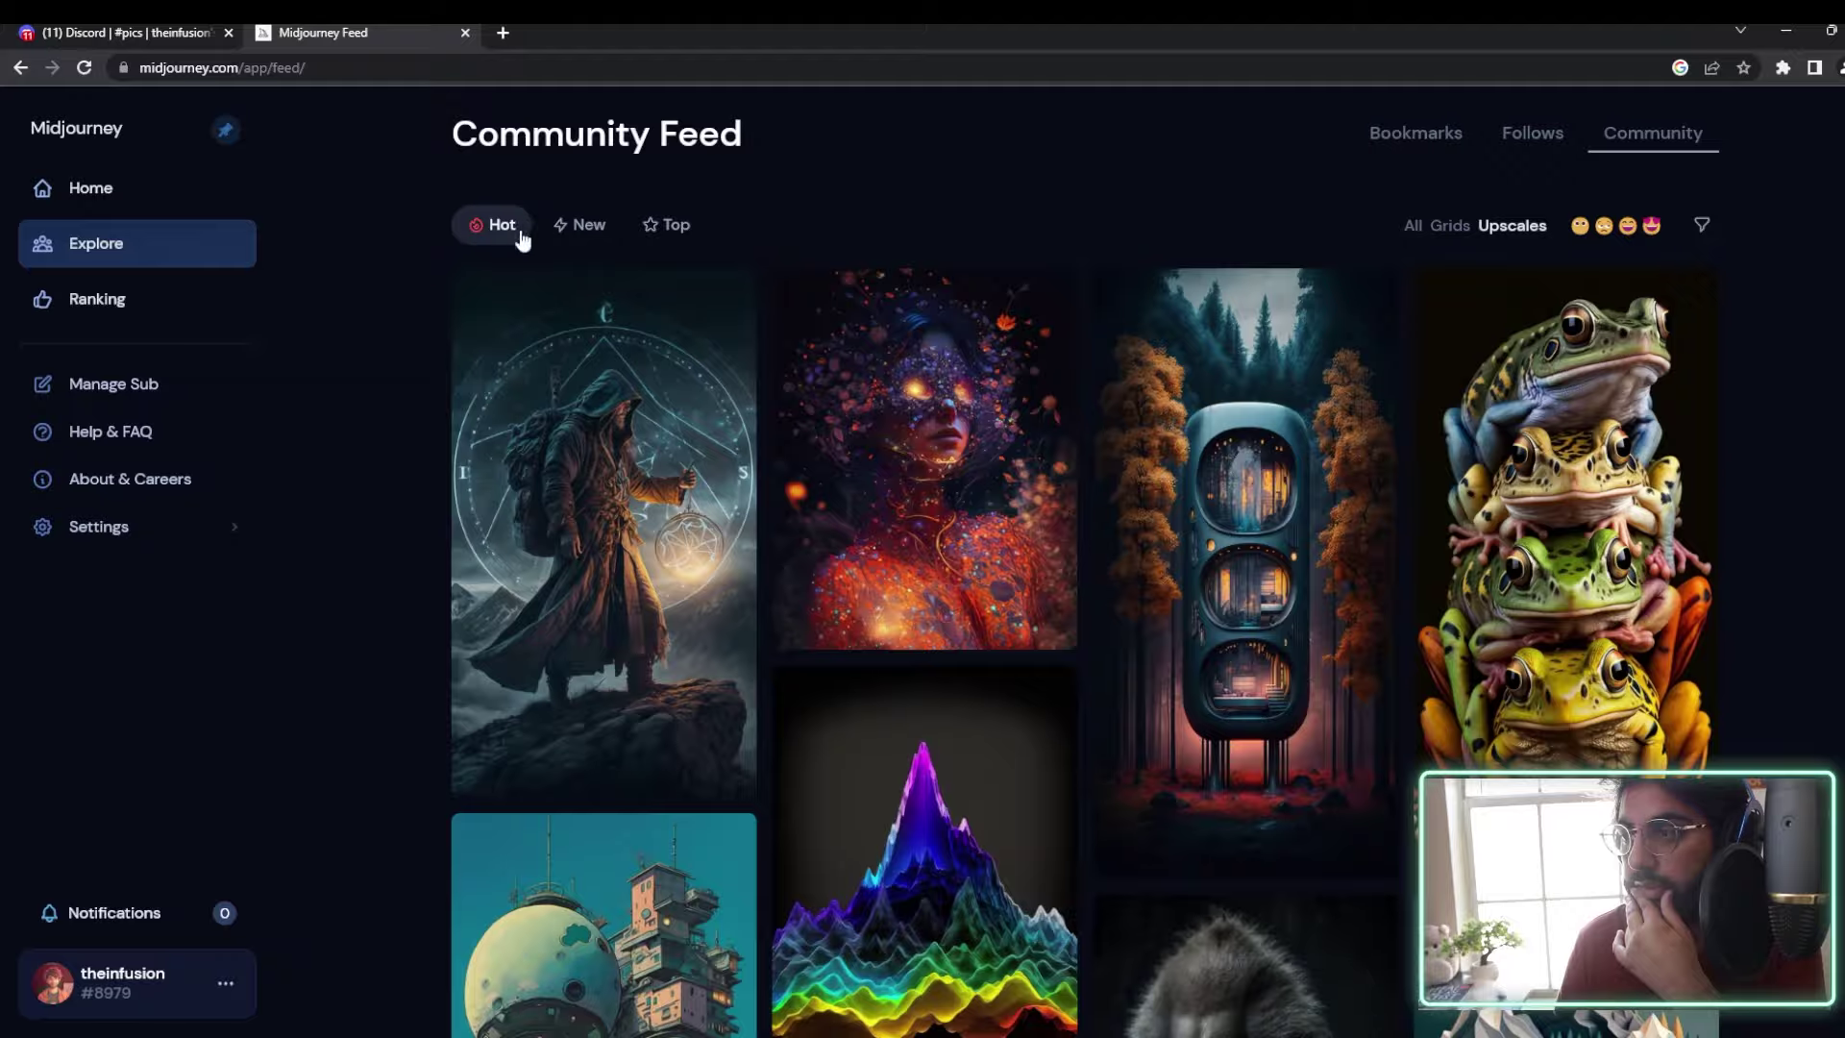
Step: Inspect the favela image's details and prompt, then close it
scroll(514, 288, down, 6)
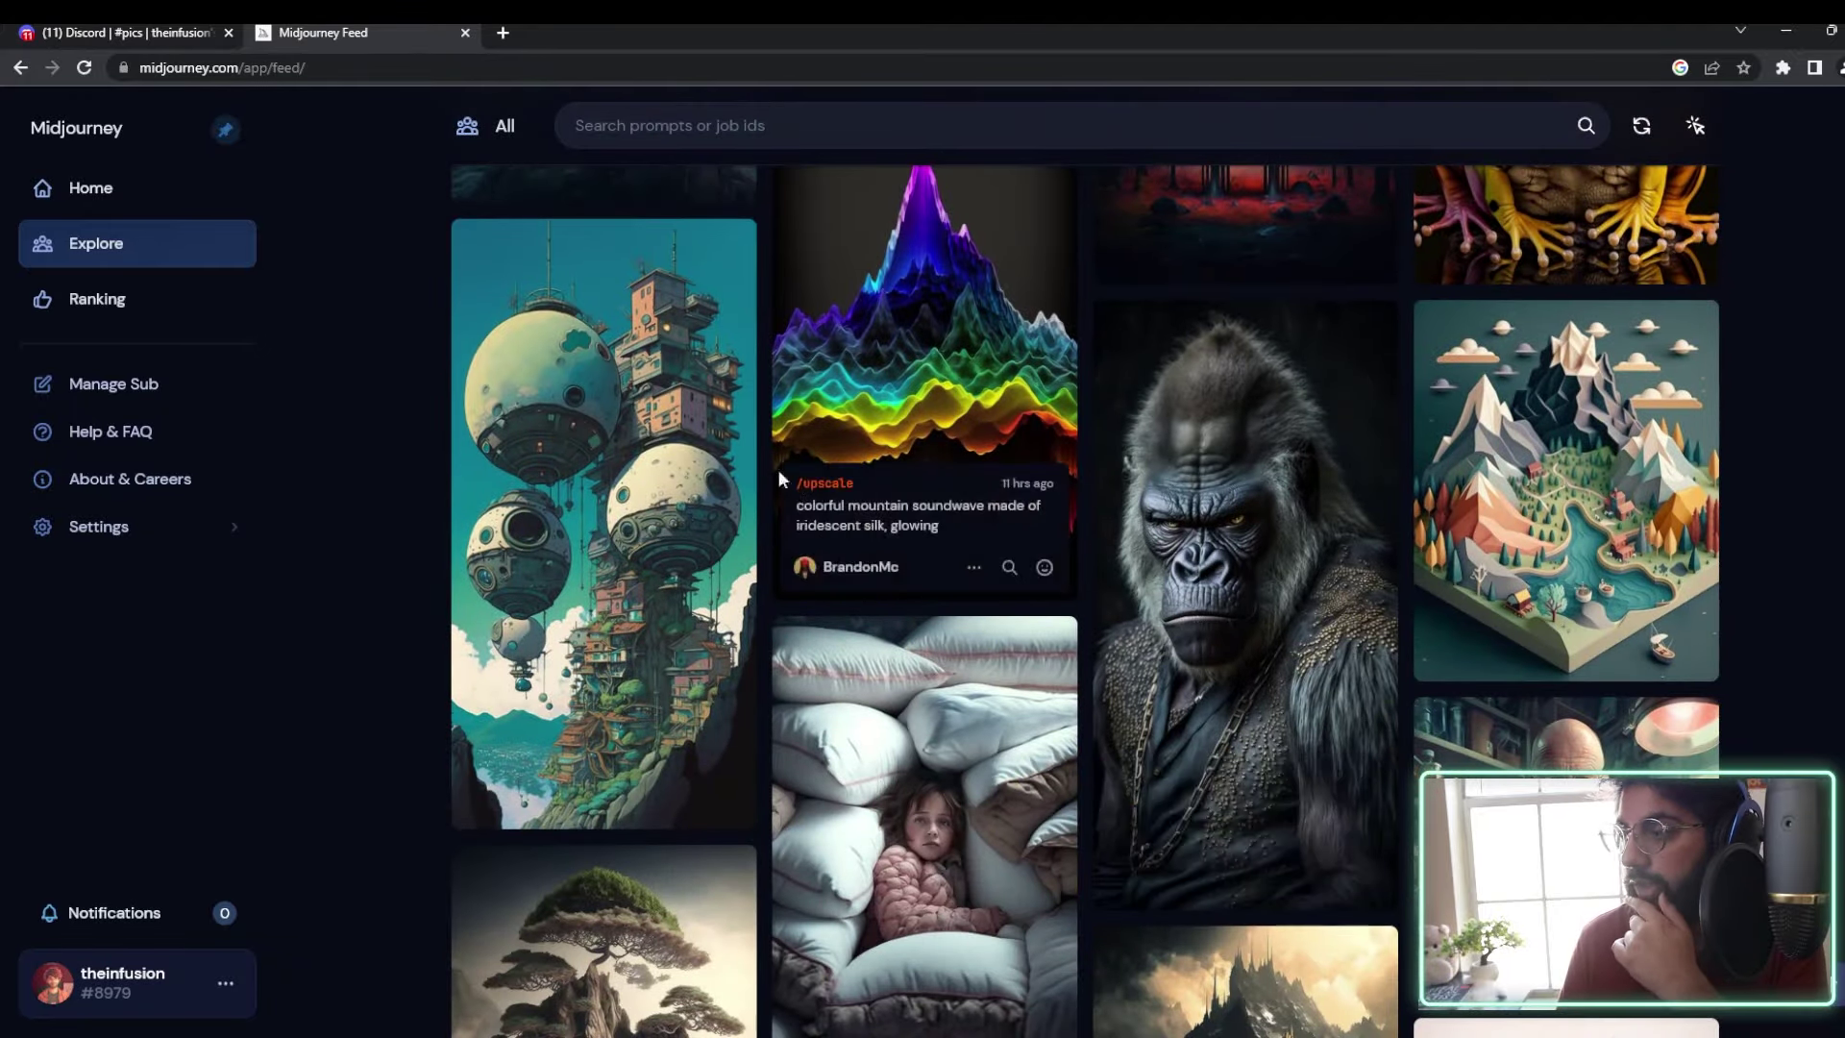
click(626, 415)
scroll(657, 439, down, 4)
scroll(754, 416, up, 3)
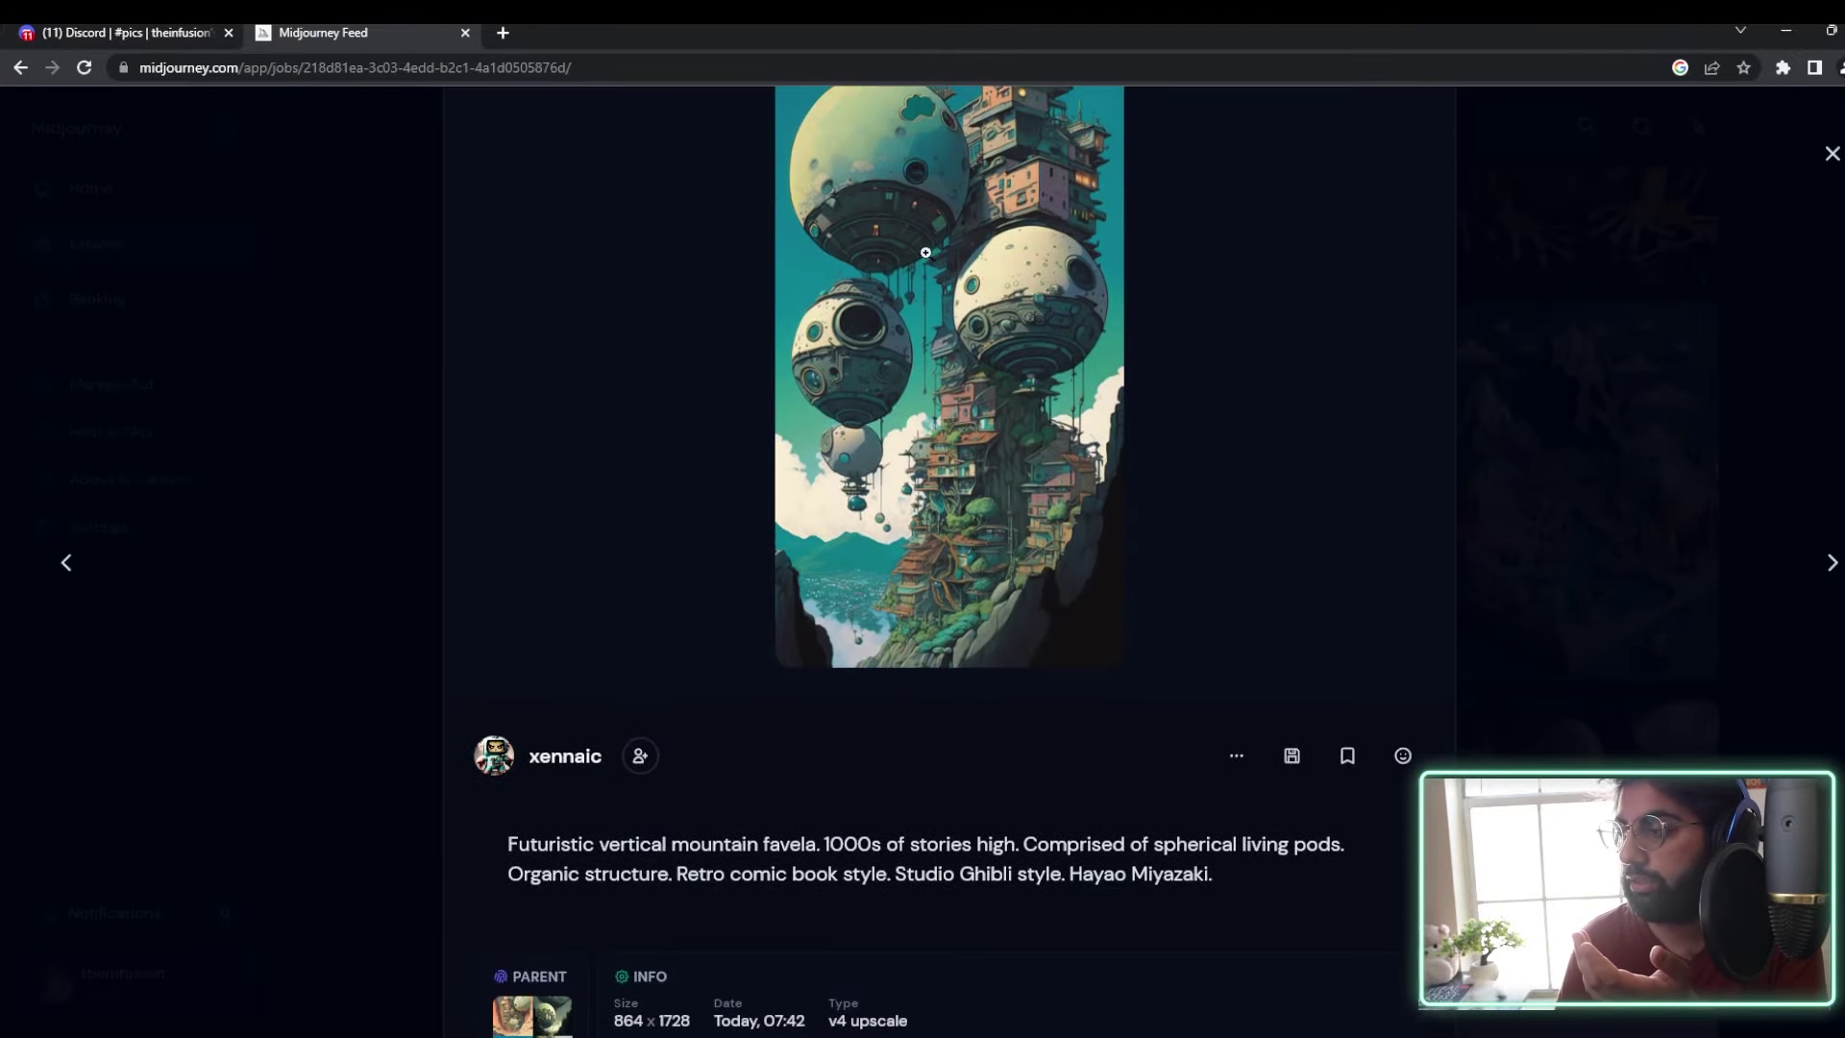
scroll(920, 699, down, 3)
scroll(965, 527, up, 3)
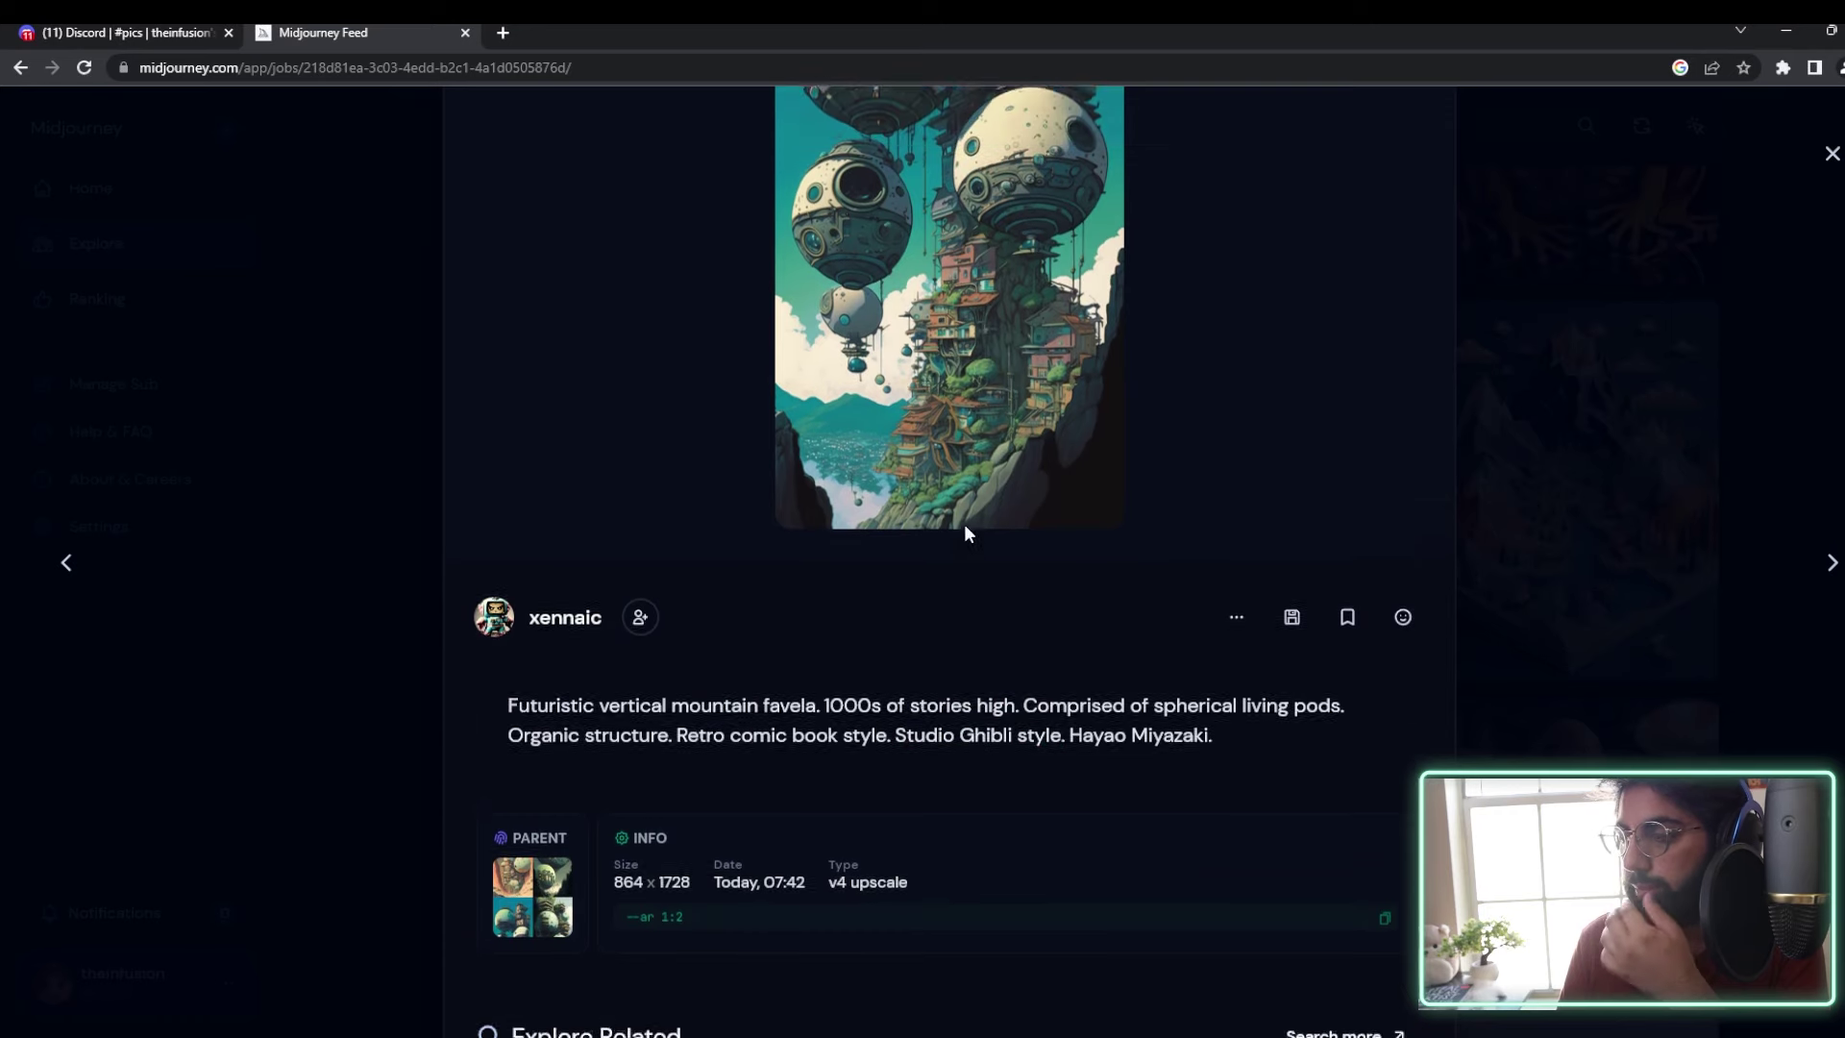
scroll(998, 358, up, 1)
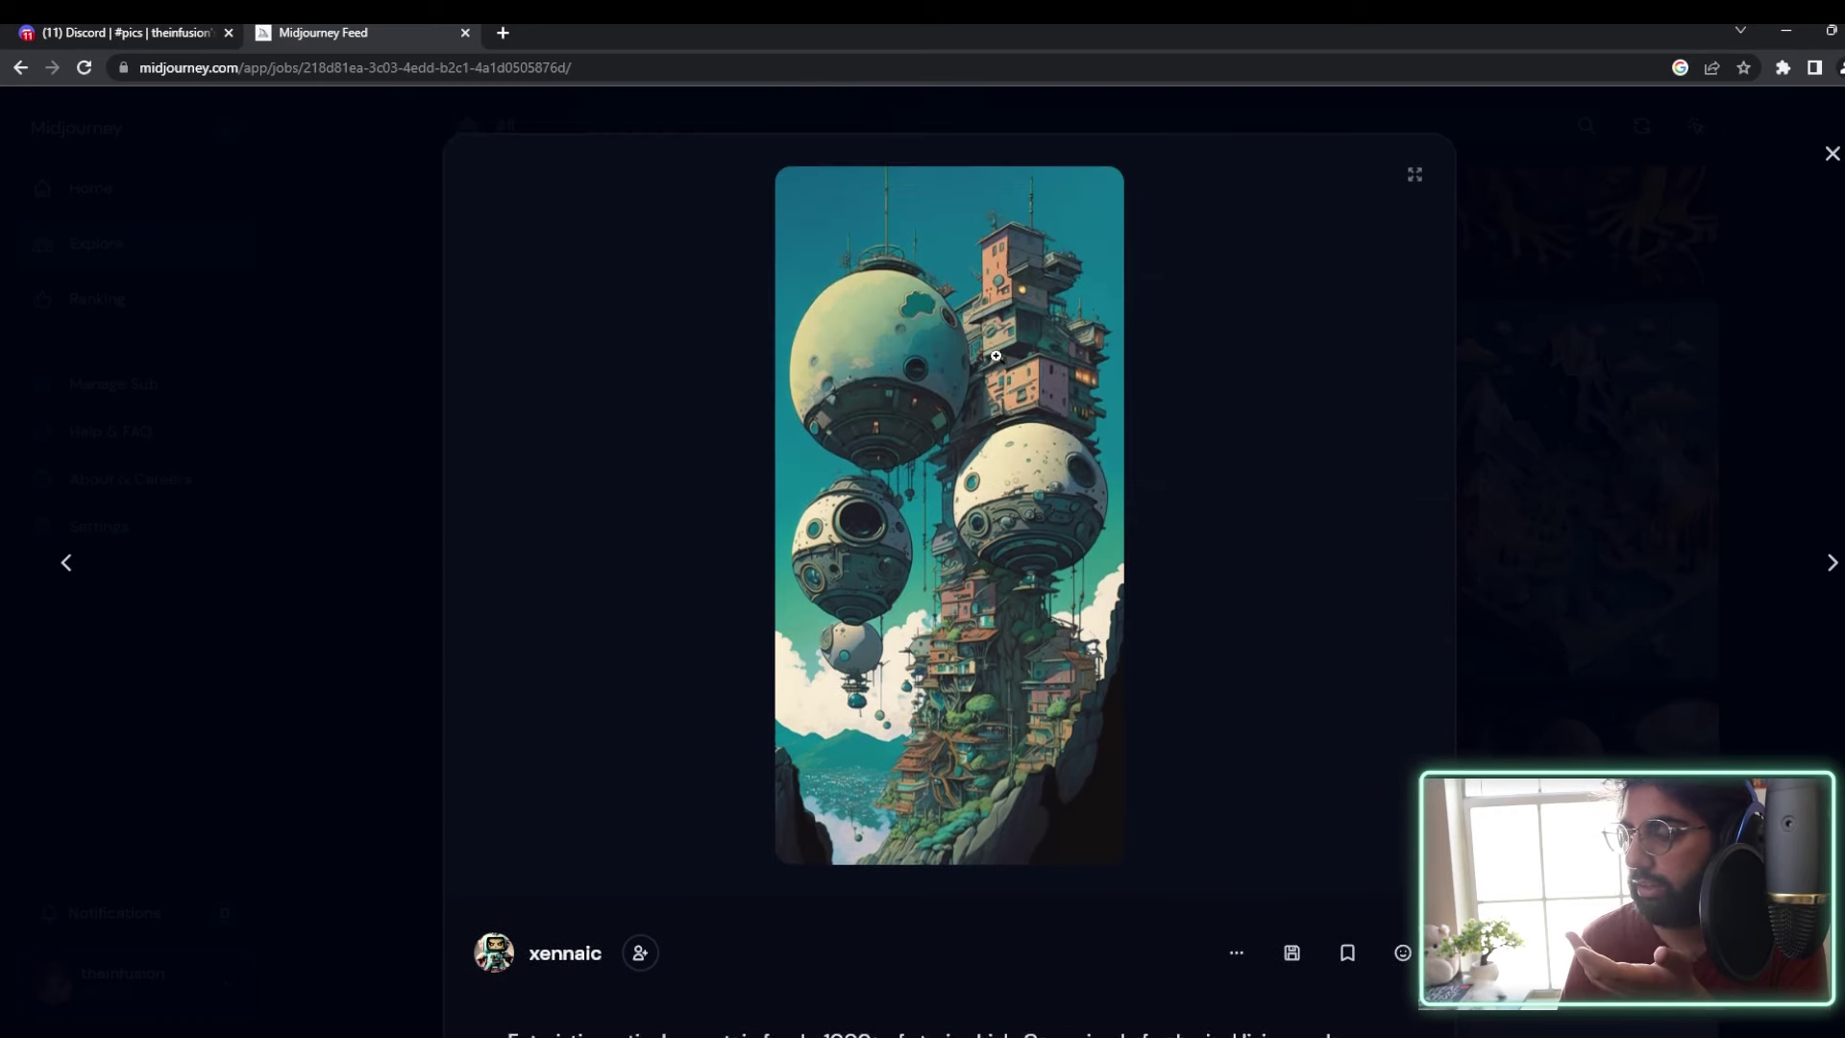
scroll(981, 353, down, 3)
scroll(981, 354, up, 3)
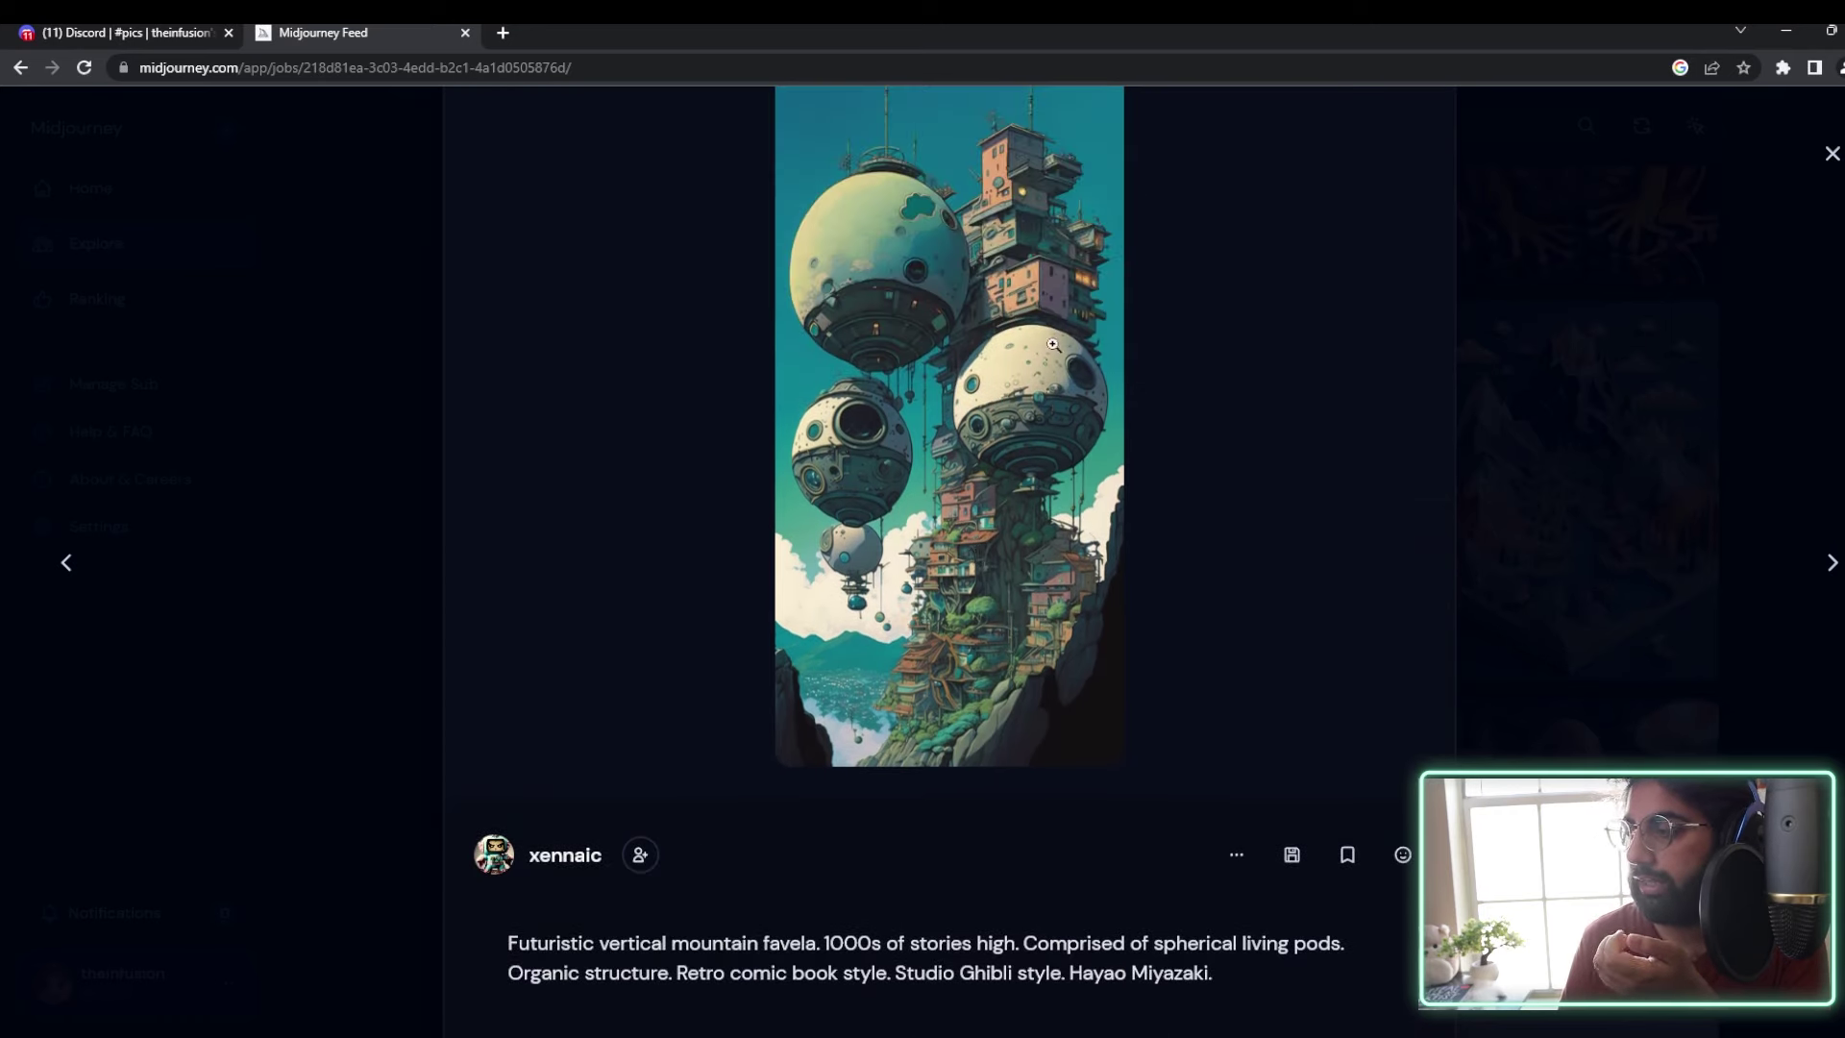
click(1832, 154)
Step: Inspect the gorilla image's details and prompt, then go to your own profile page
scroll(1232, 494, down, 2)
scroll(1232, 457, up, 2)
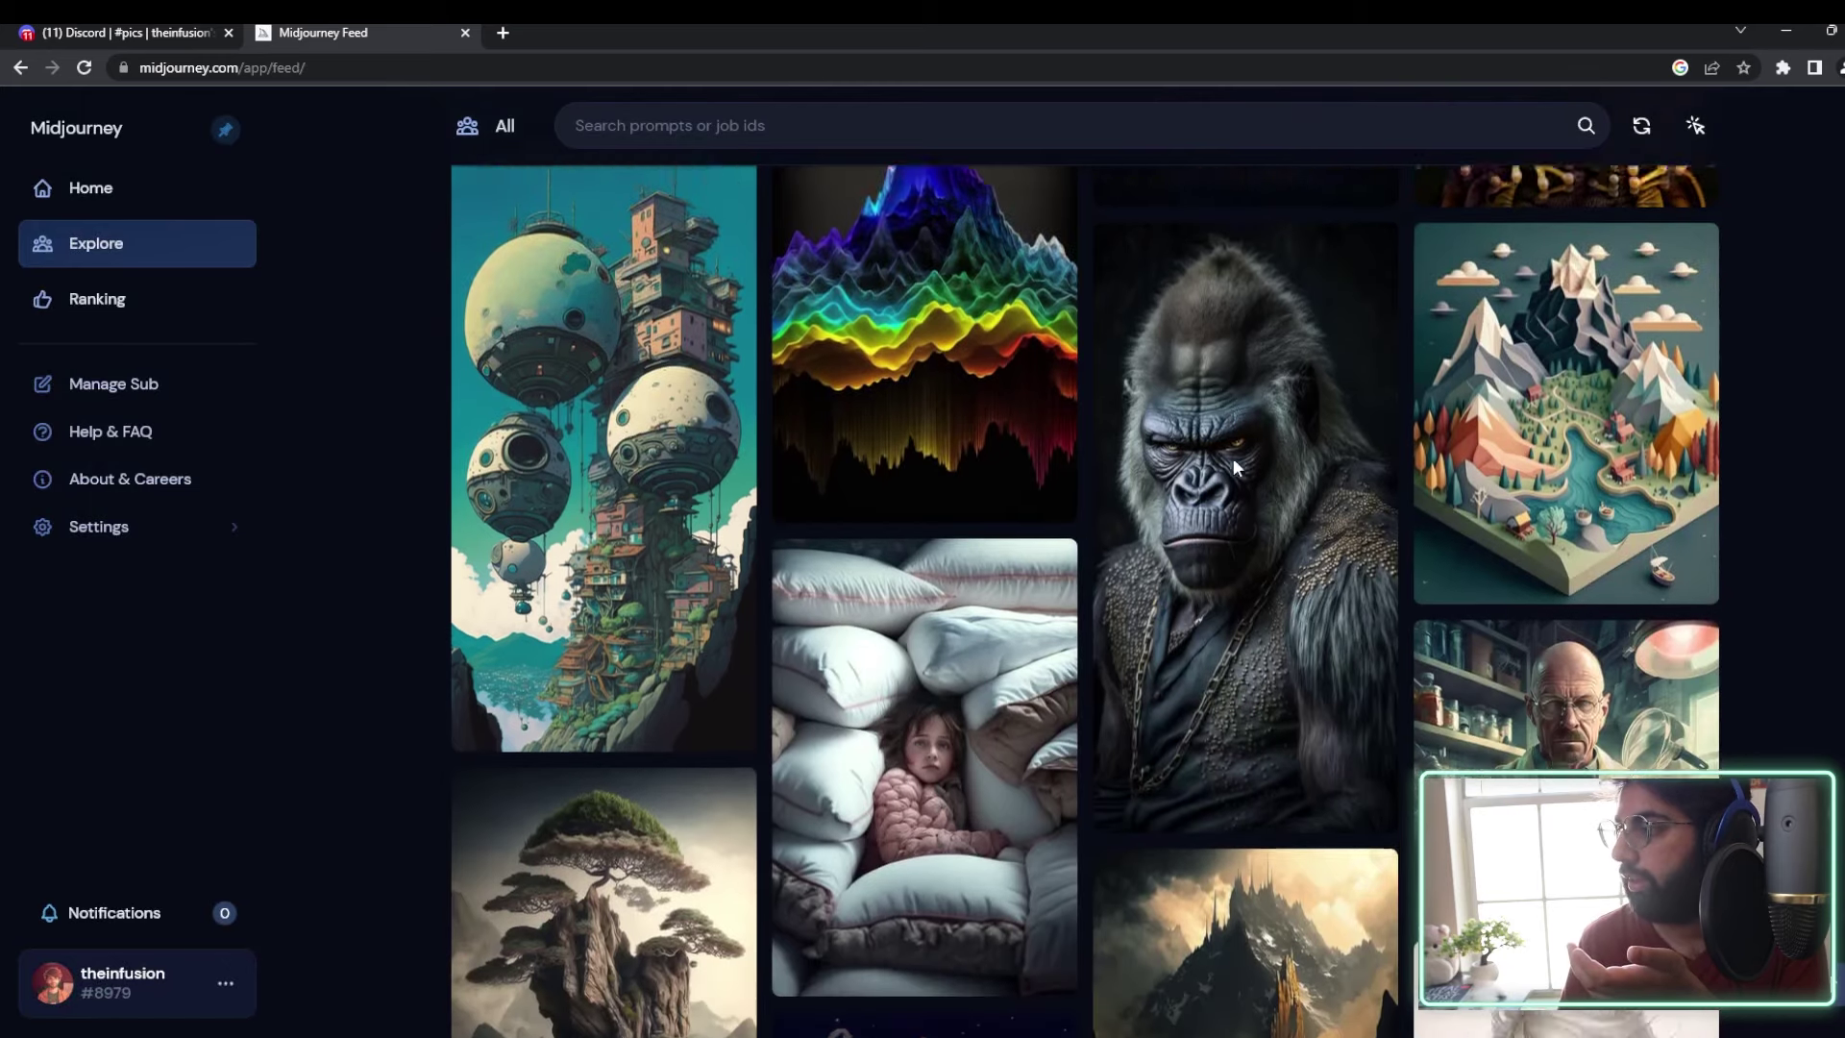
click(1282, 426)
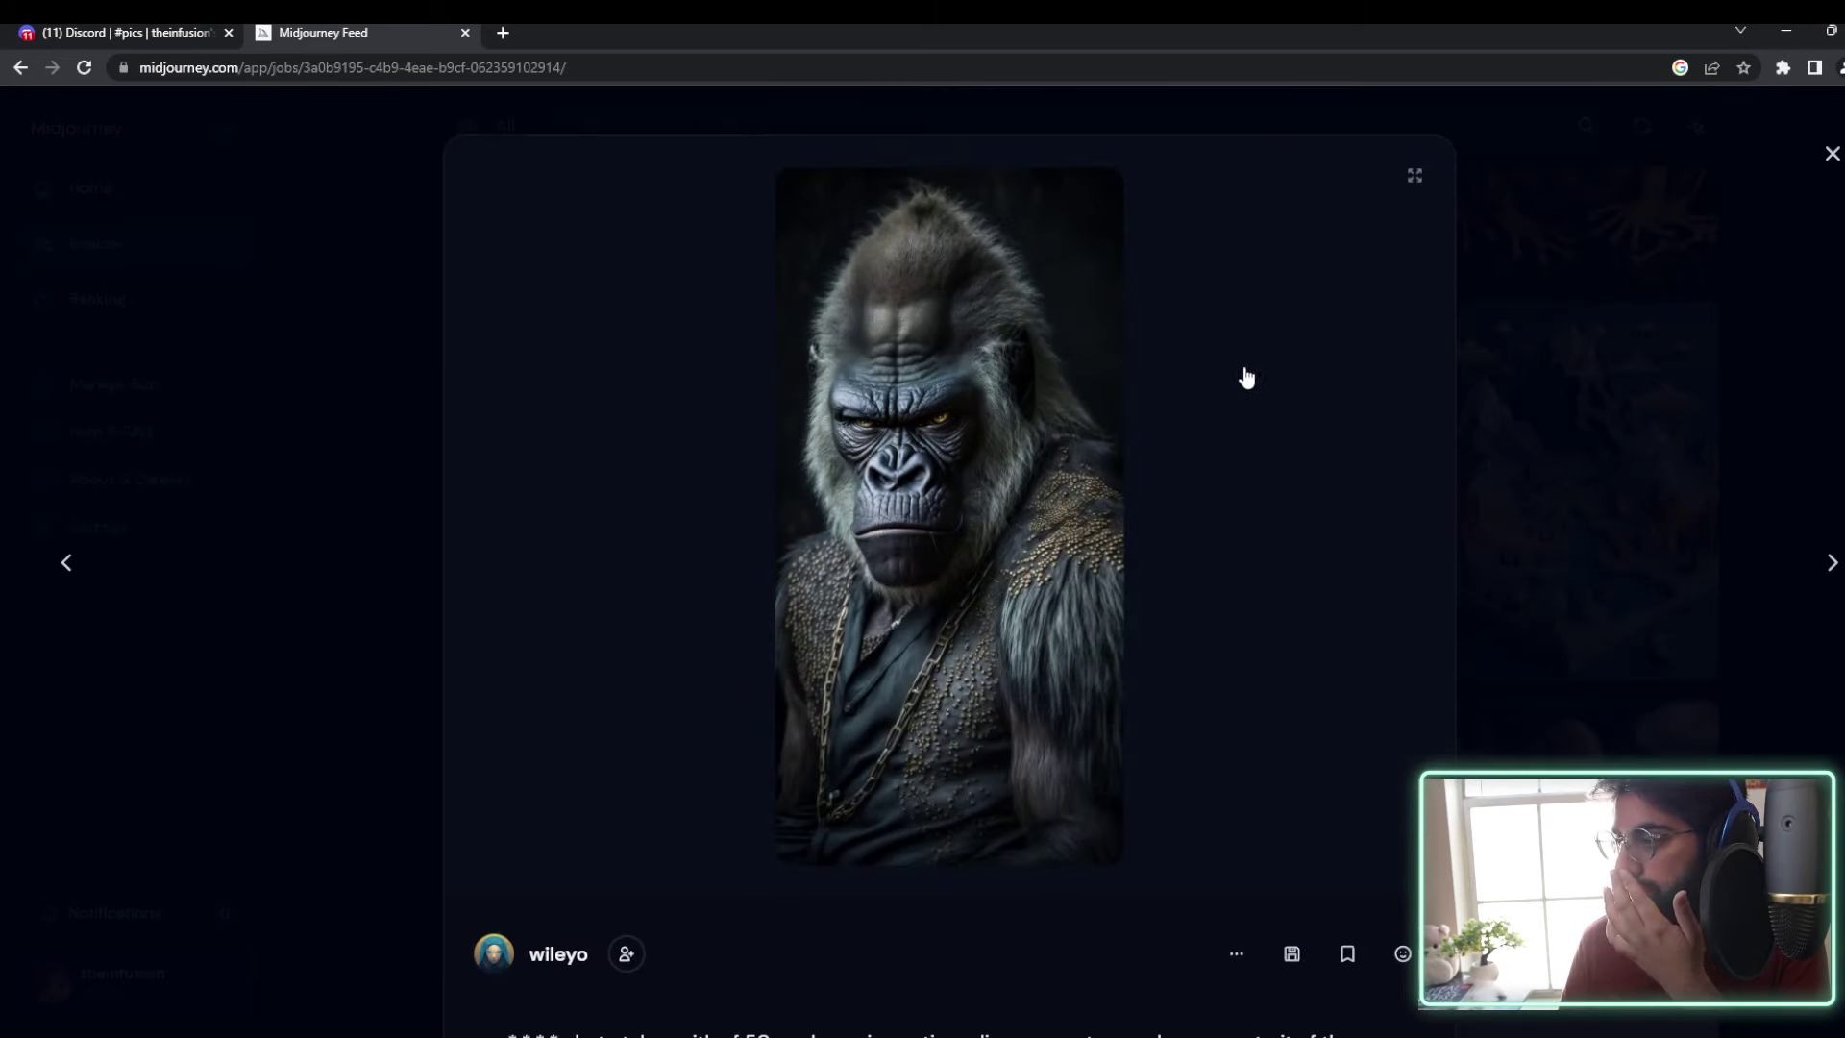
scroll(949, 269, down, 2)
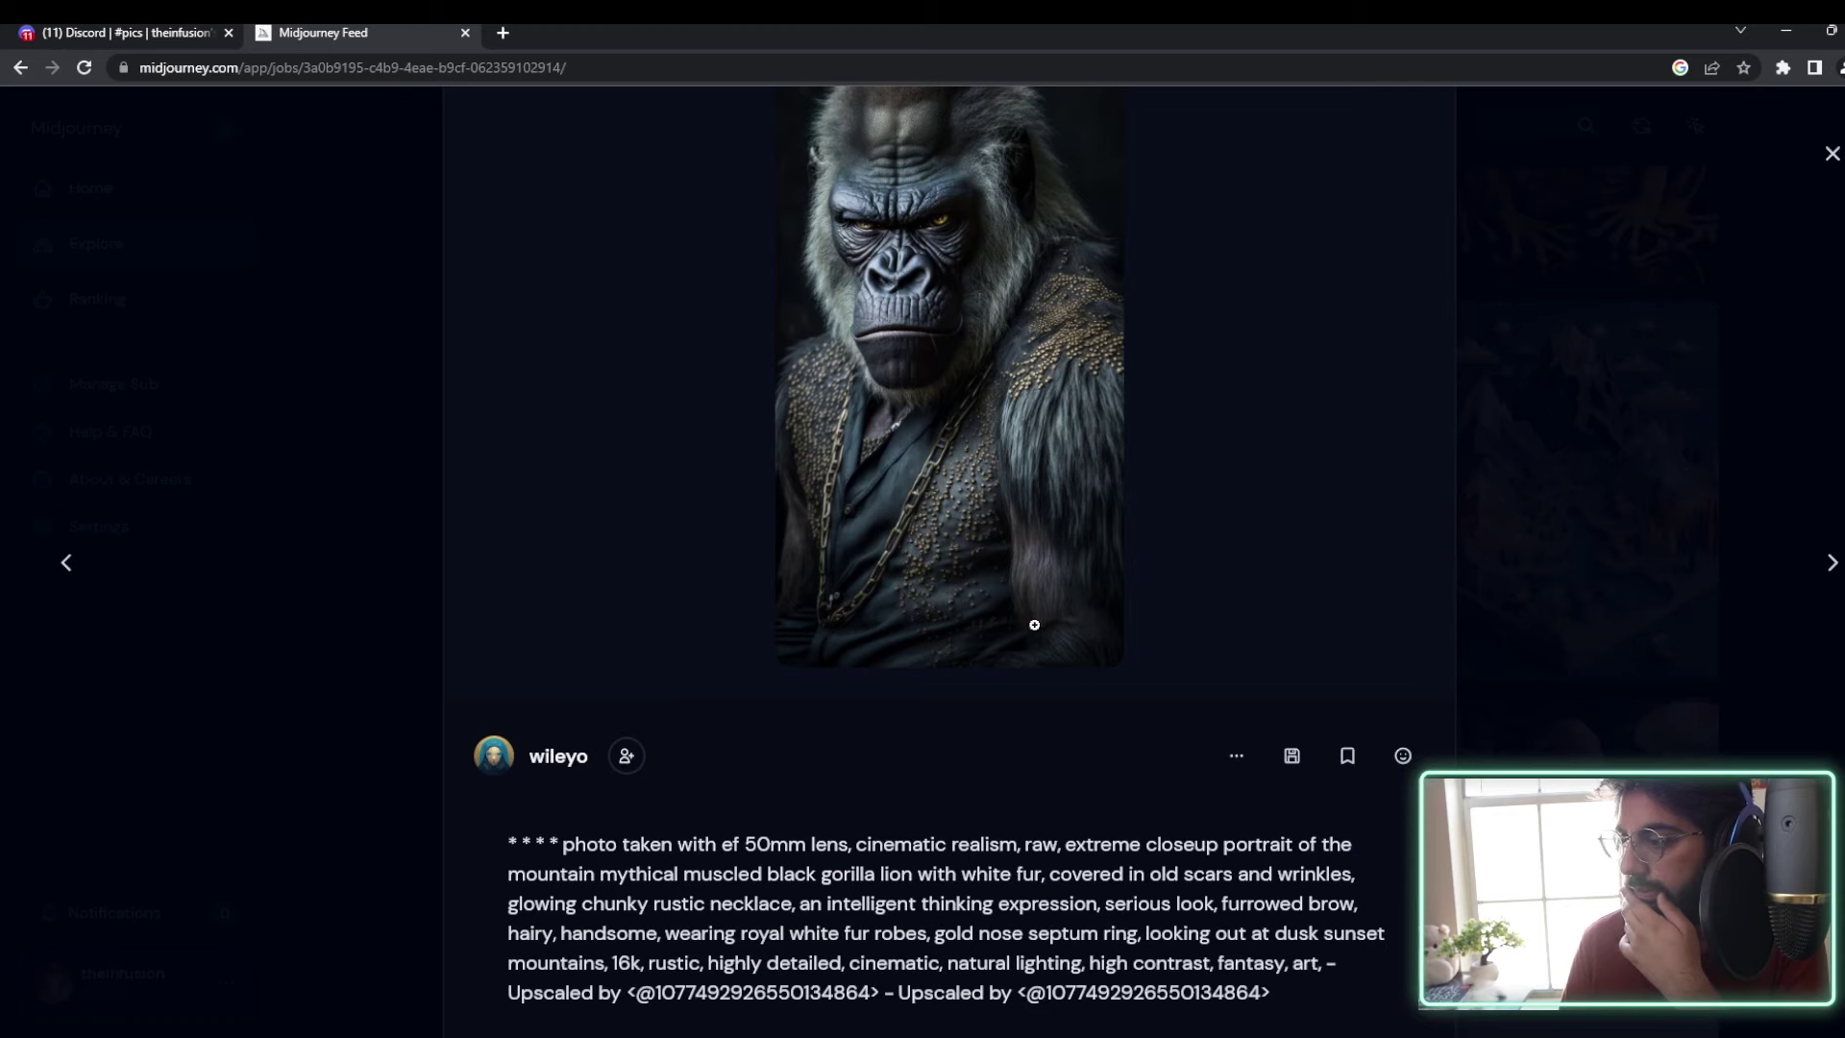
scroll(765, 865, up, 2)
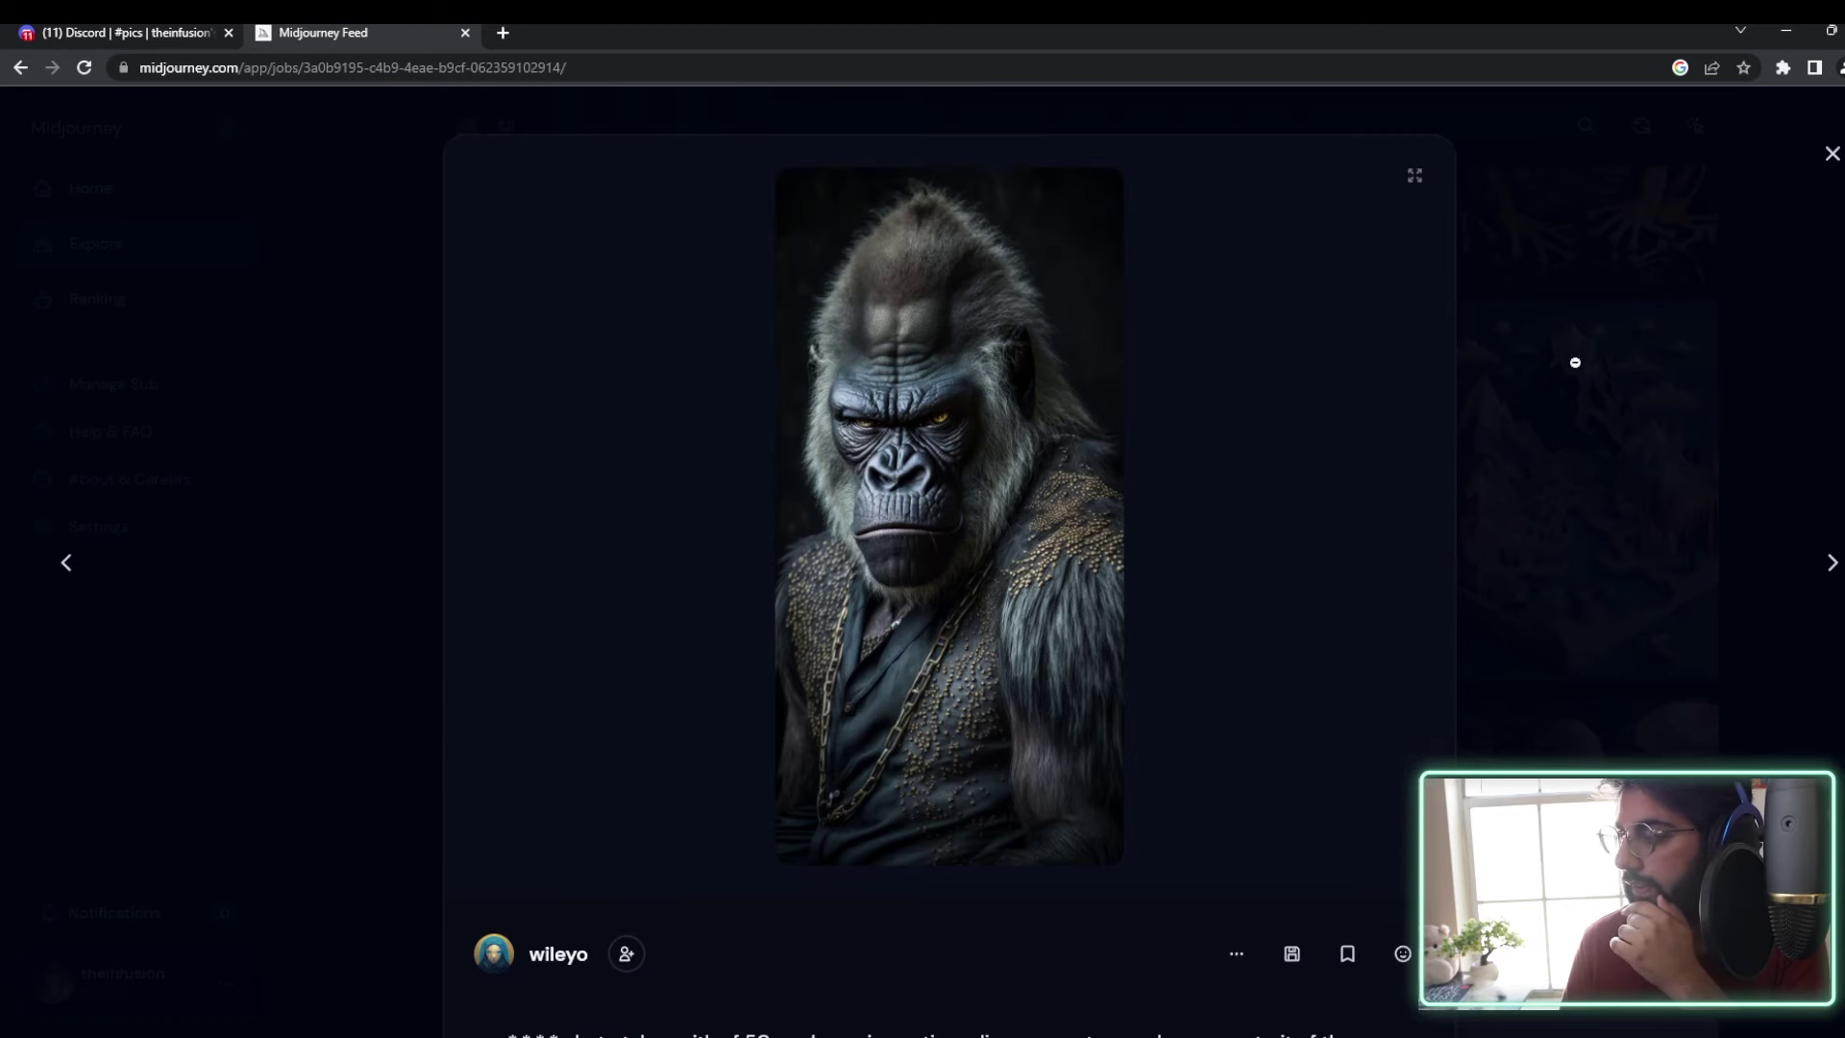
click(1831, 155)
scroll(1728, 246, down, 3)
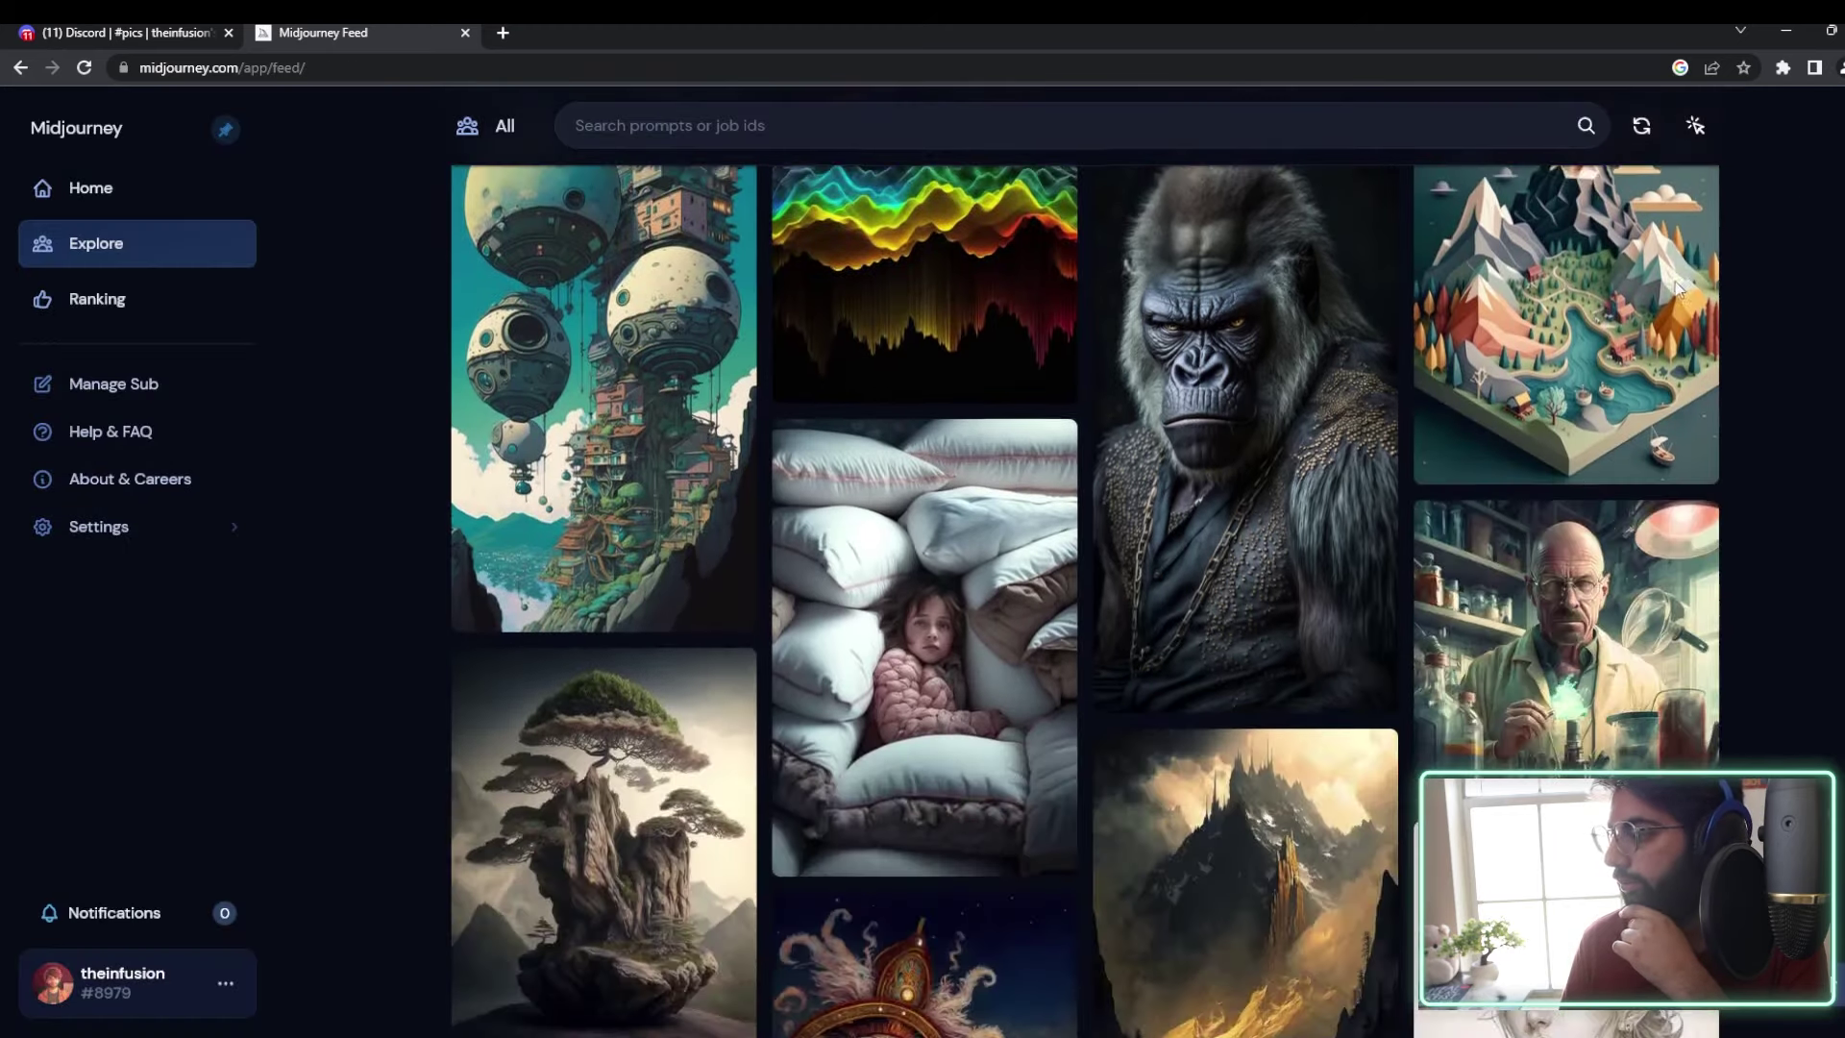
click(124, 197)
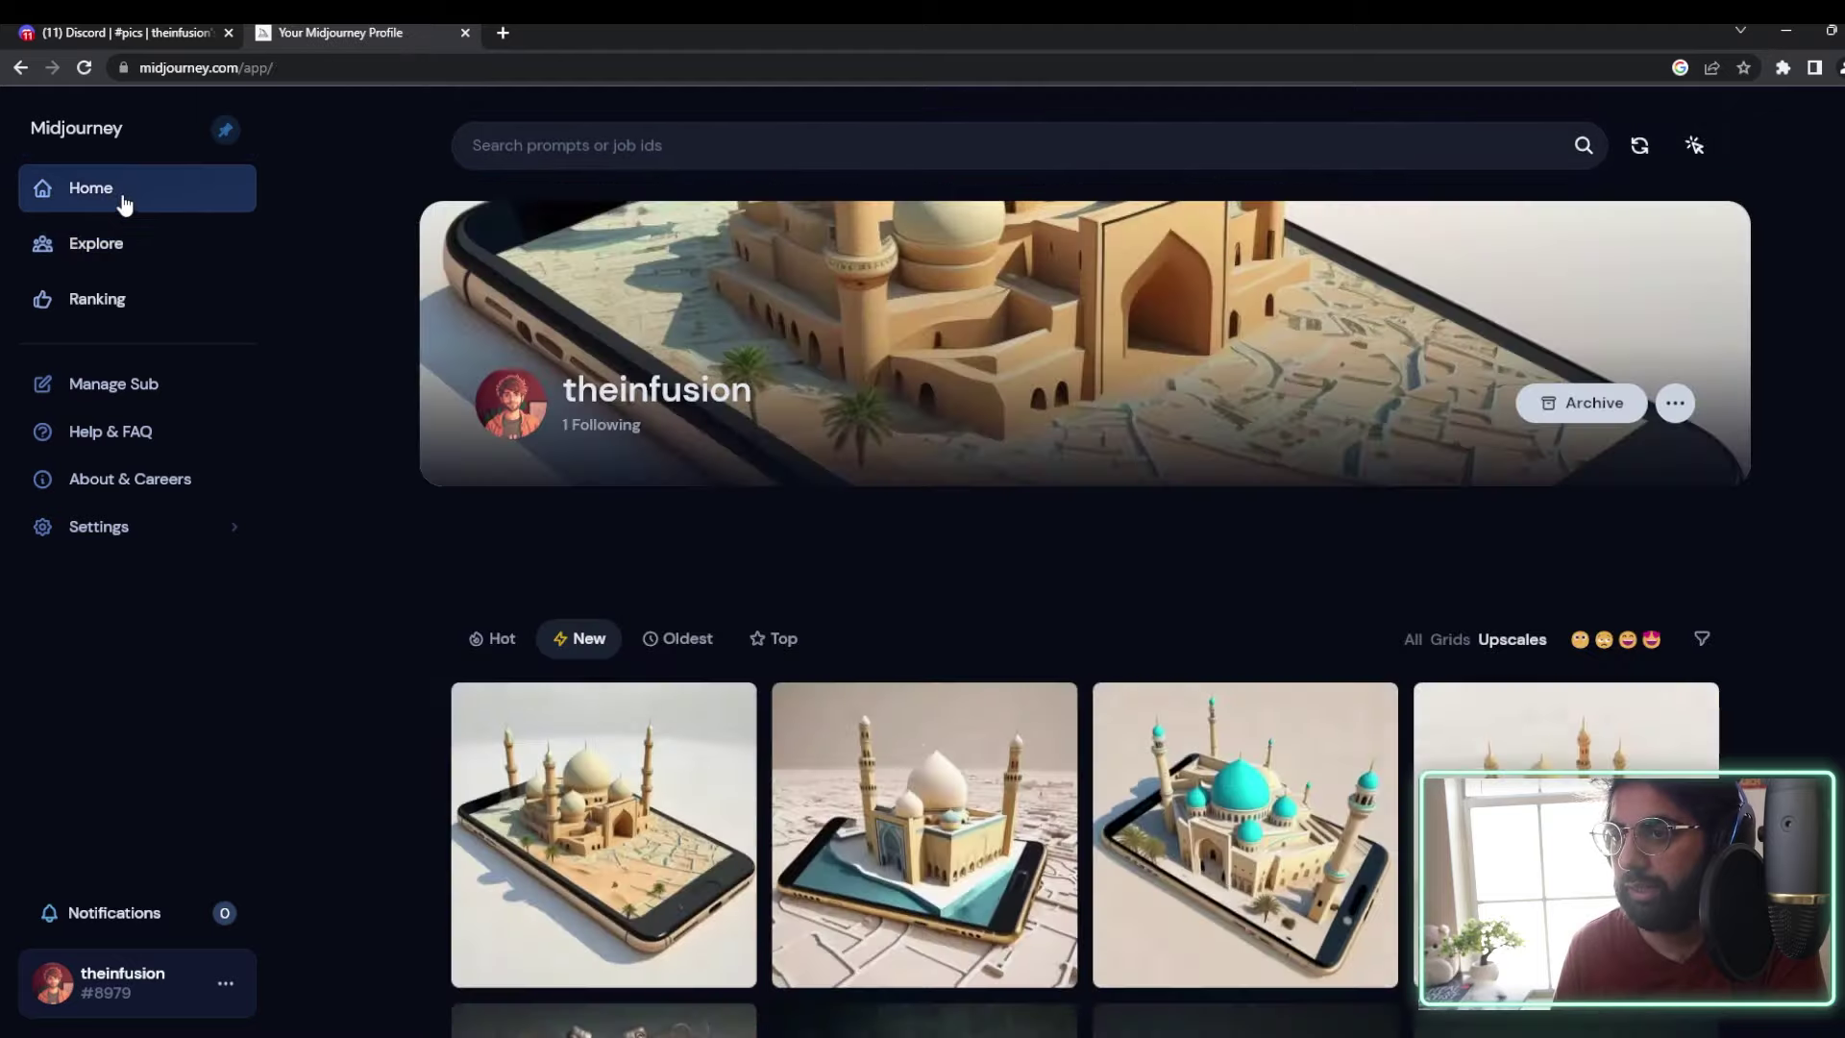
Step: Refresh the profile, view the first two samurai upscales, then return to Discord's #pics channel
click(87, 68)
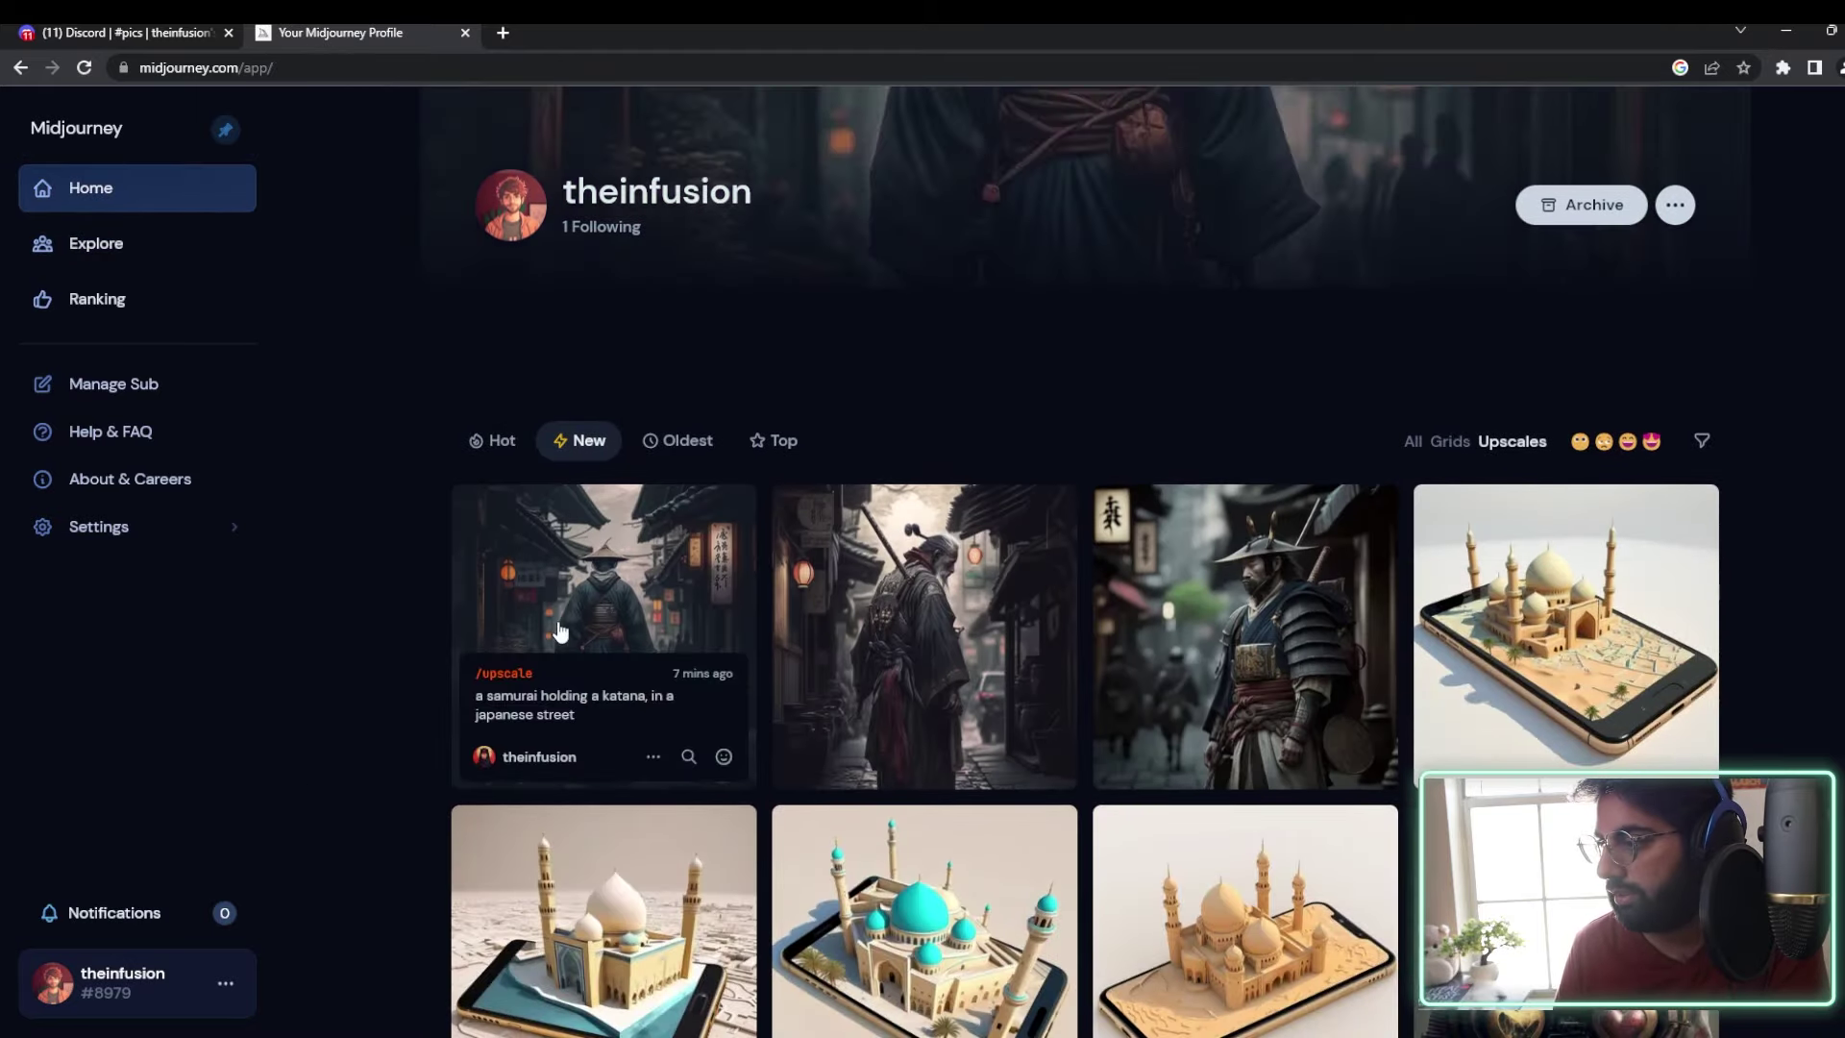
click(580, 559)
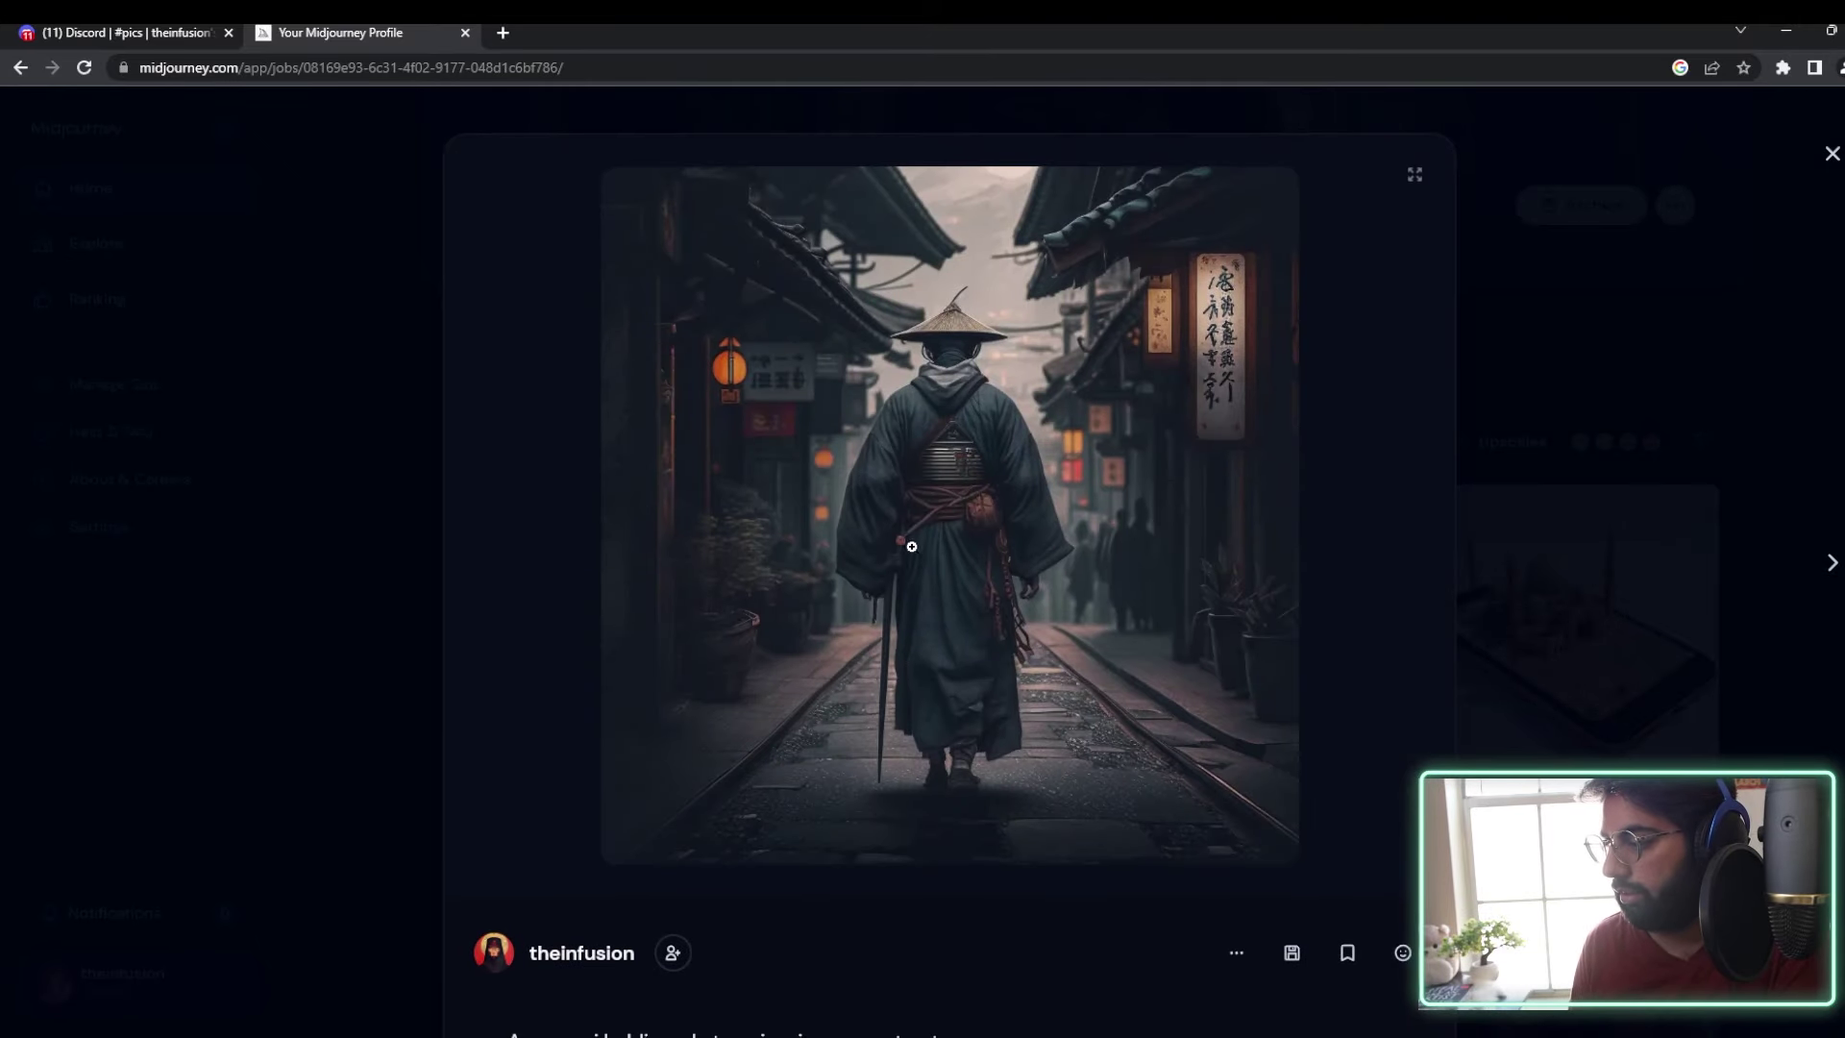
scroll(904, 533, down, 2)
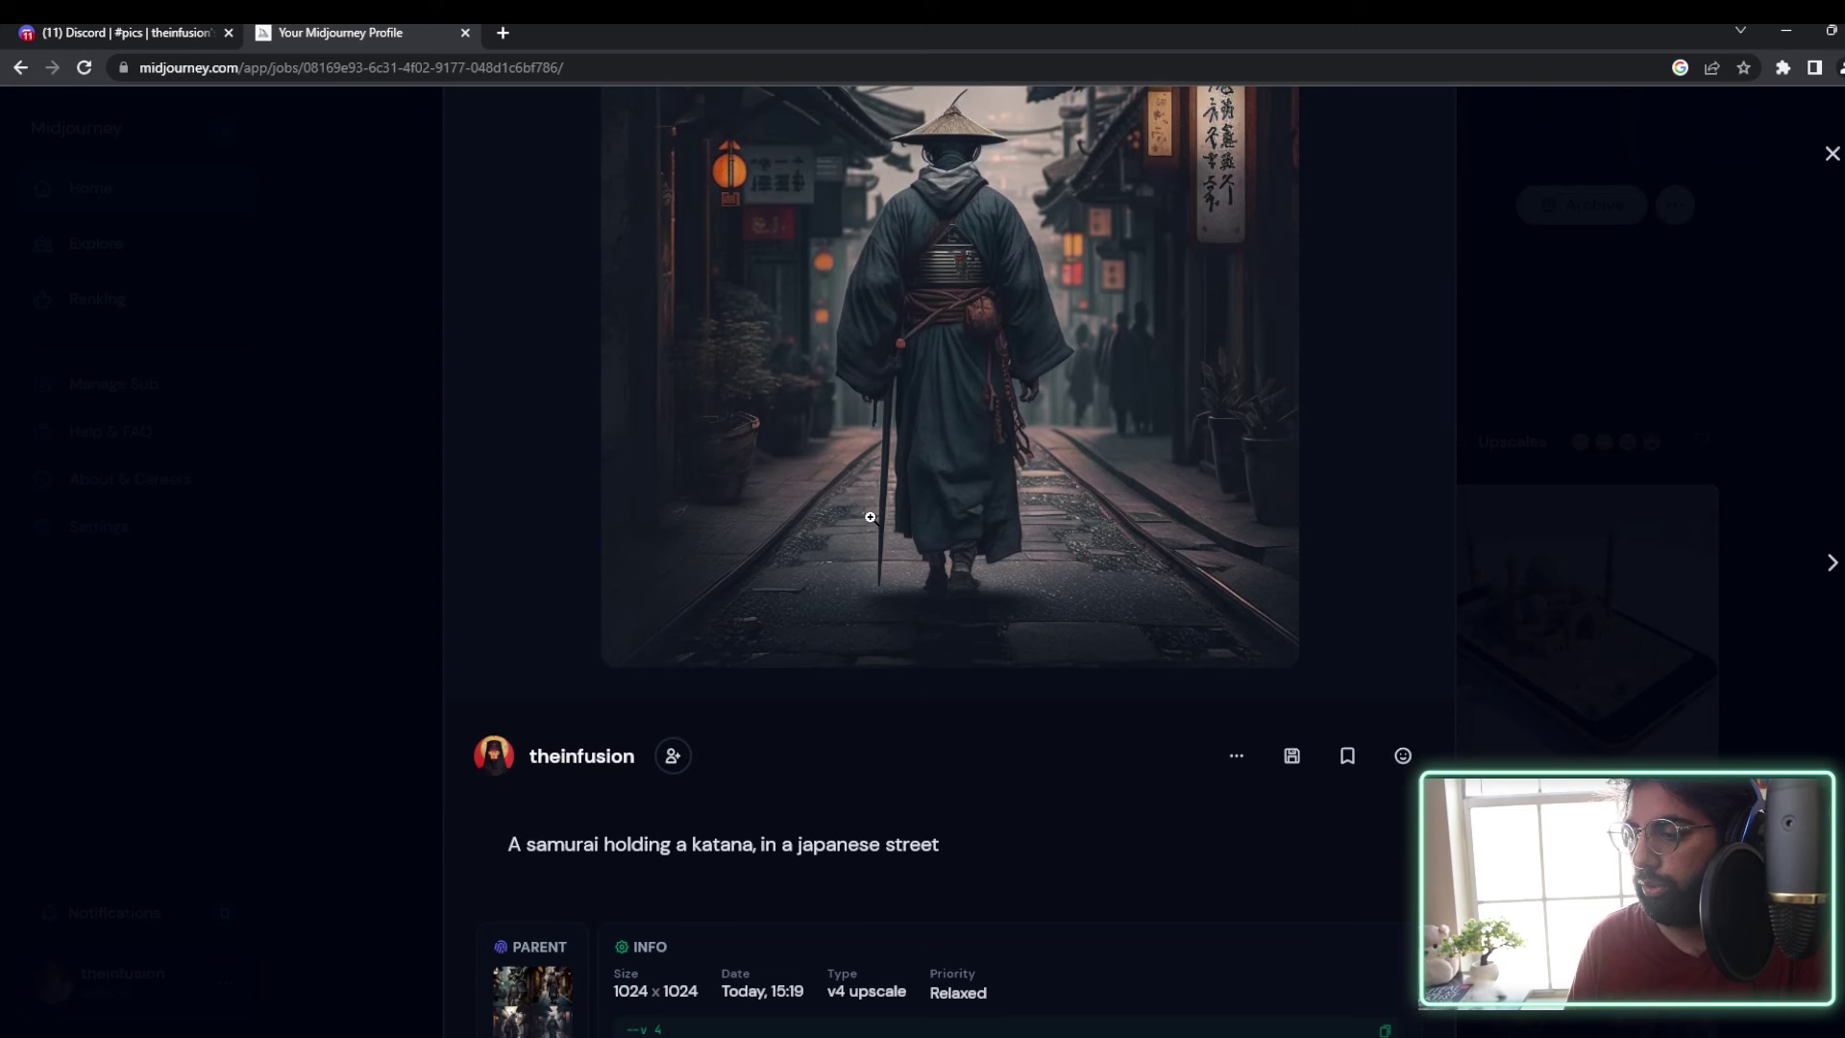
scroll(864, 509, up, 2)
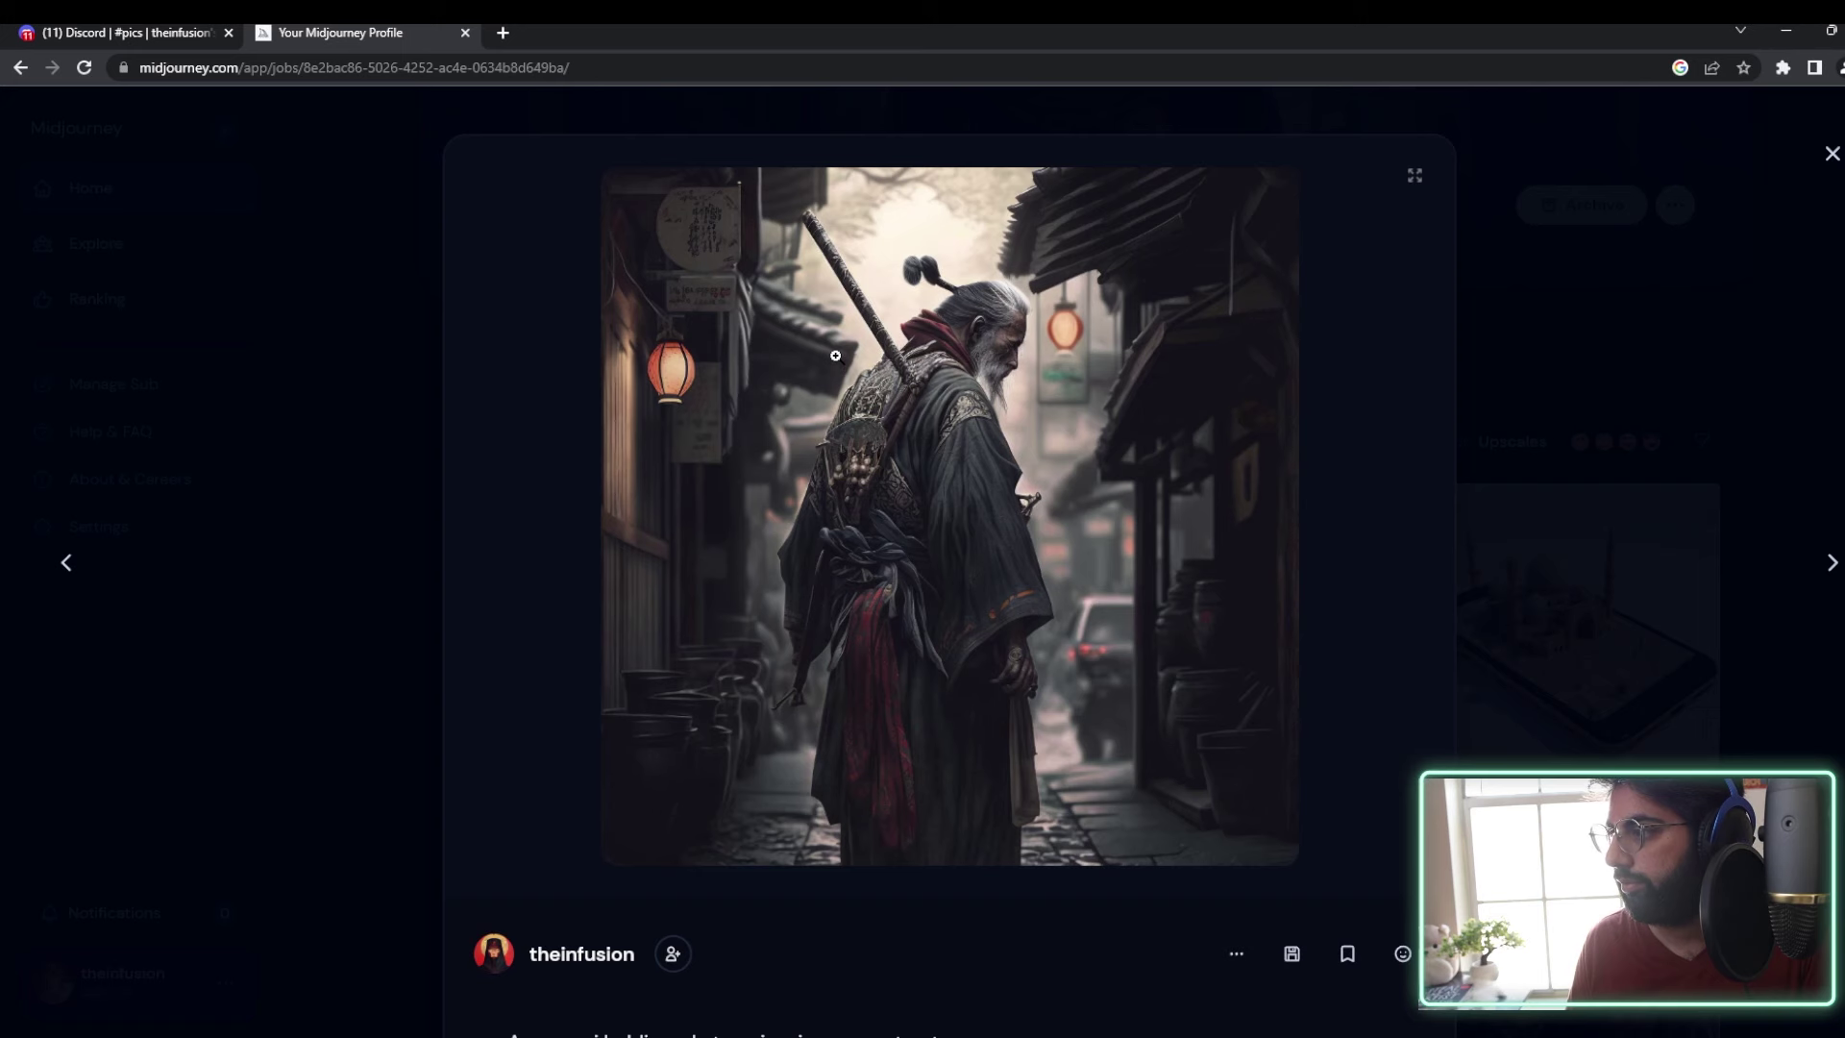
key(Right)
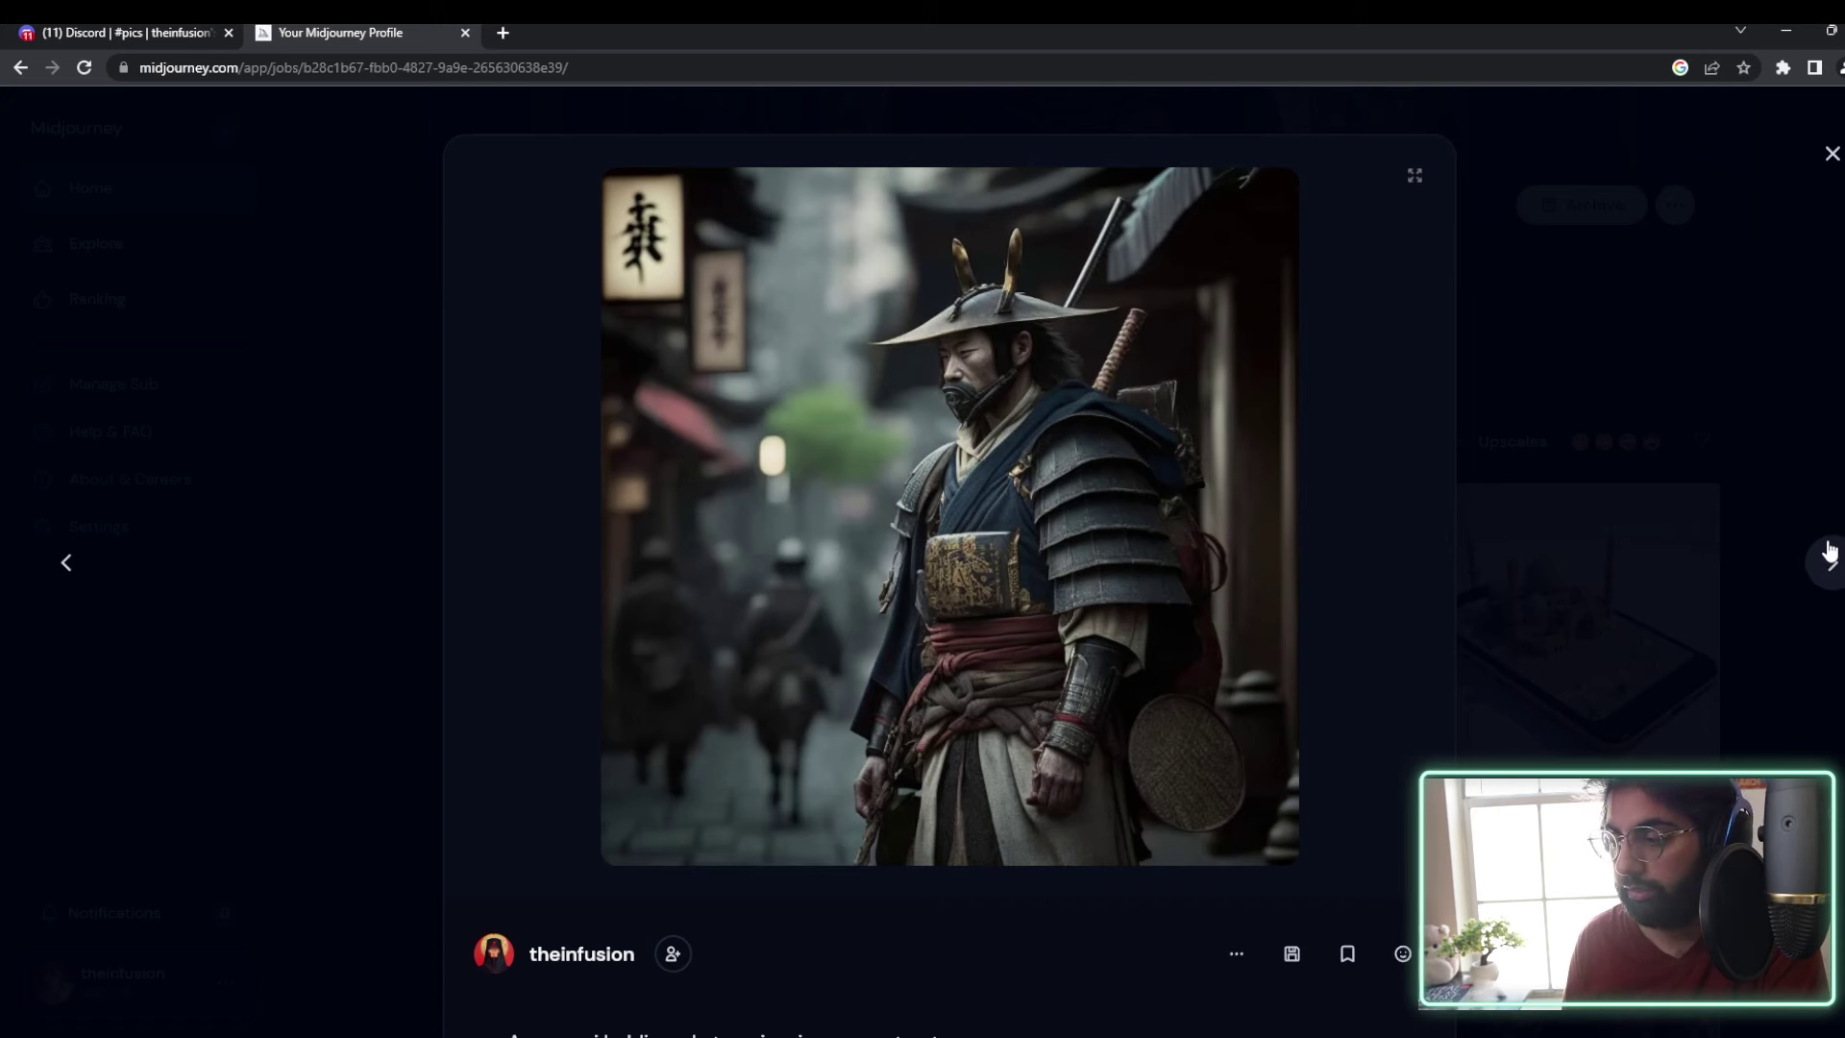
scroll(1063, 531, down, 4)
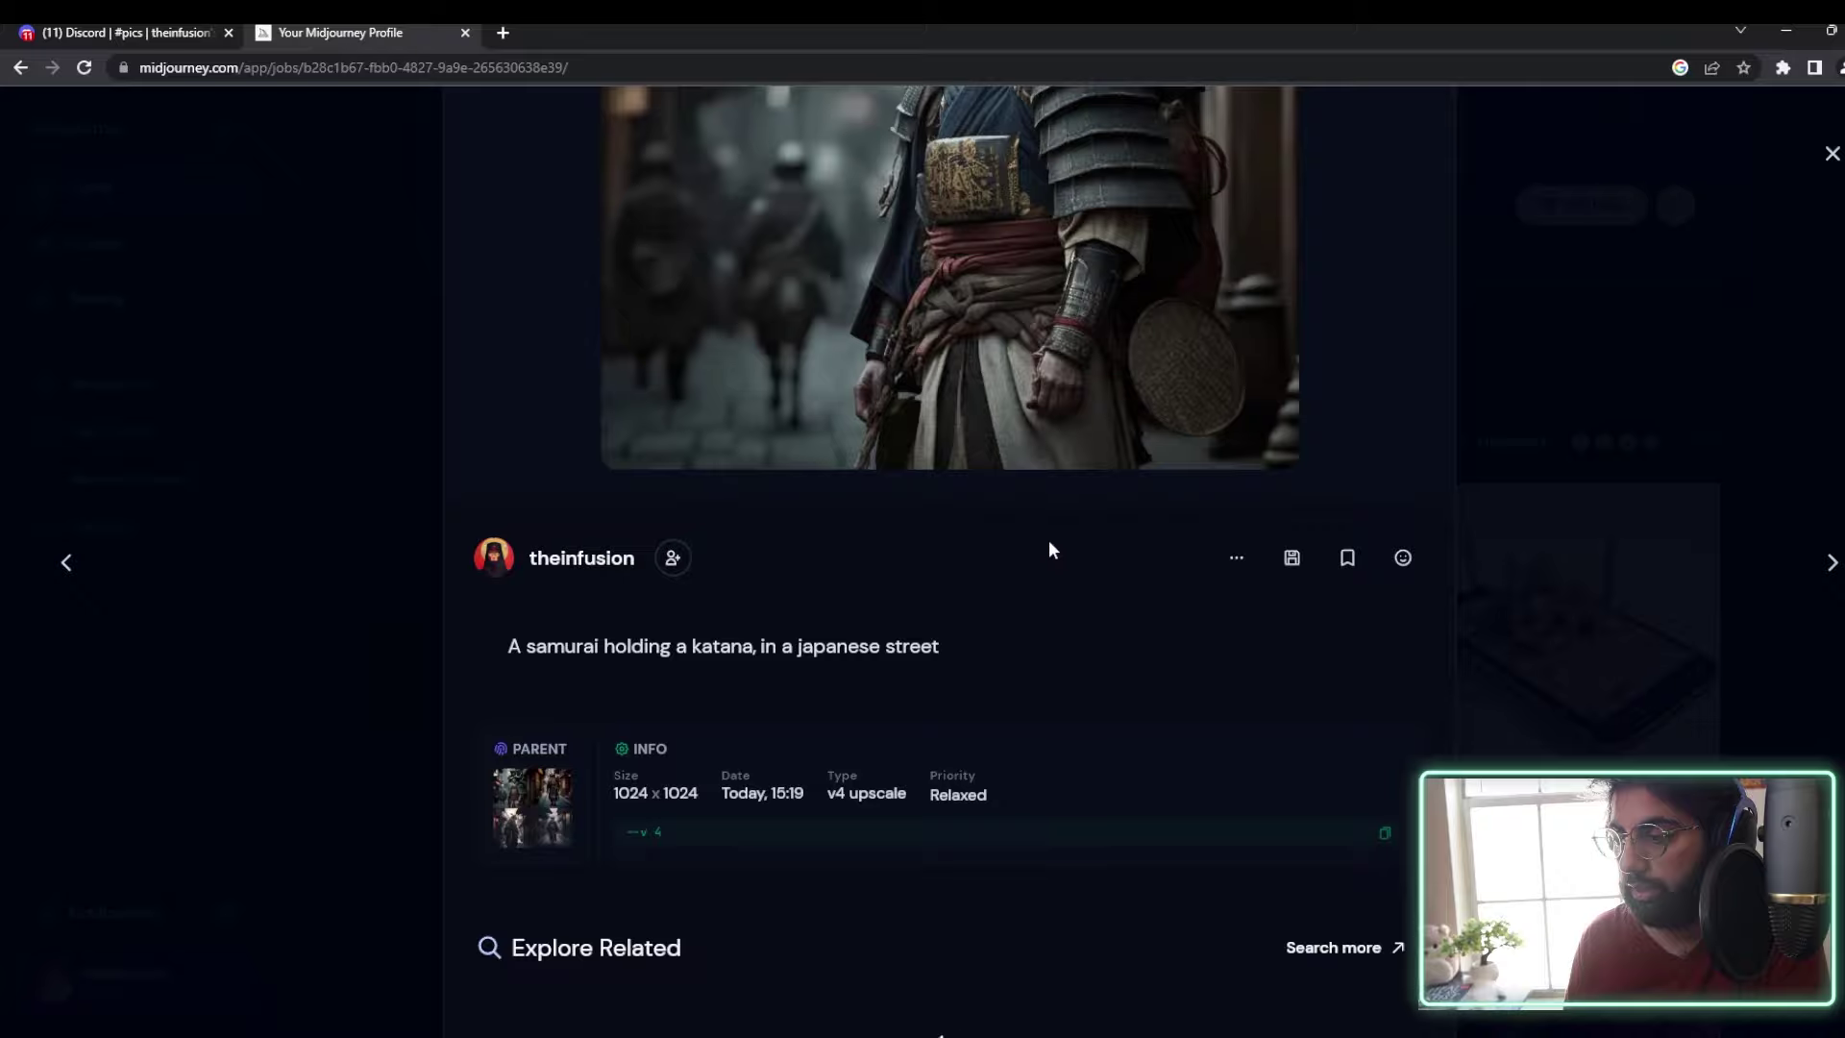
click(125, 32)
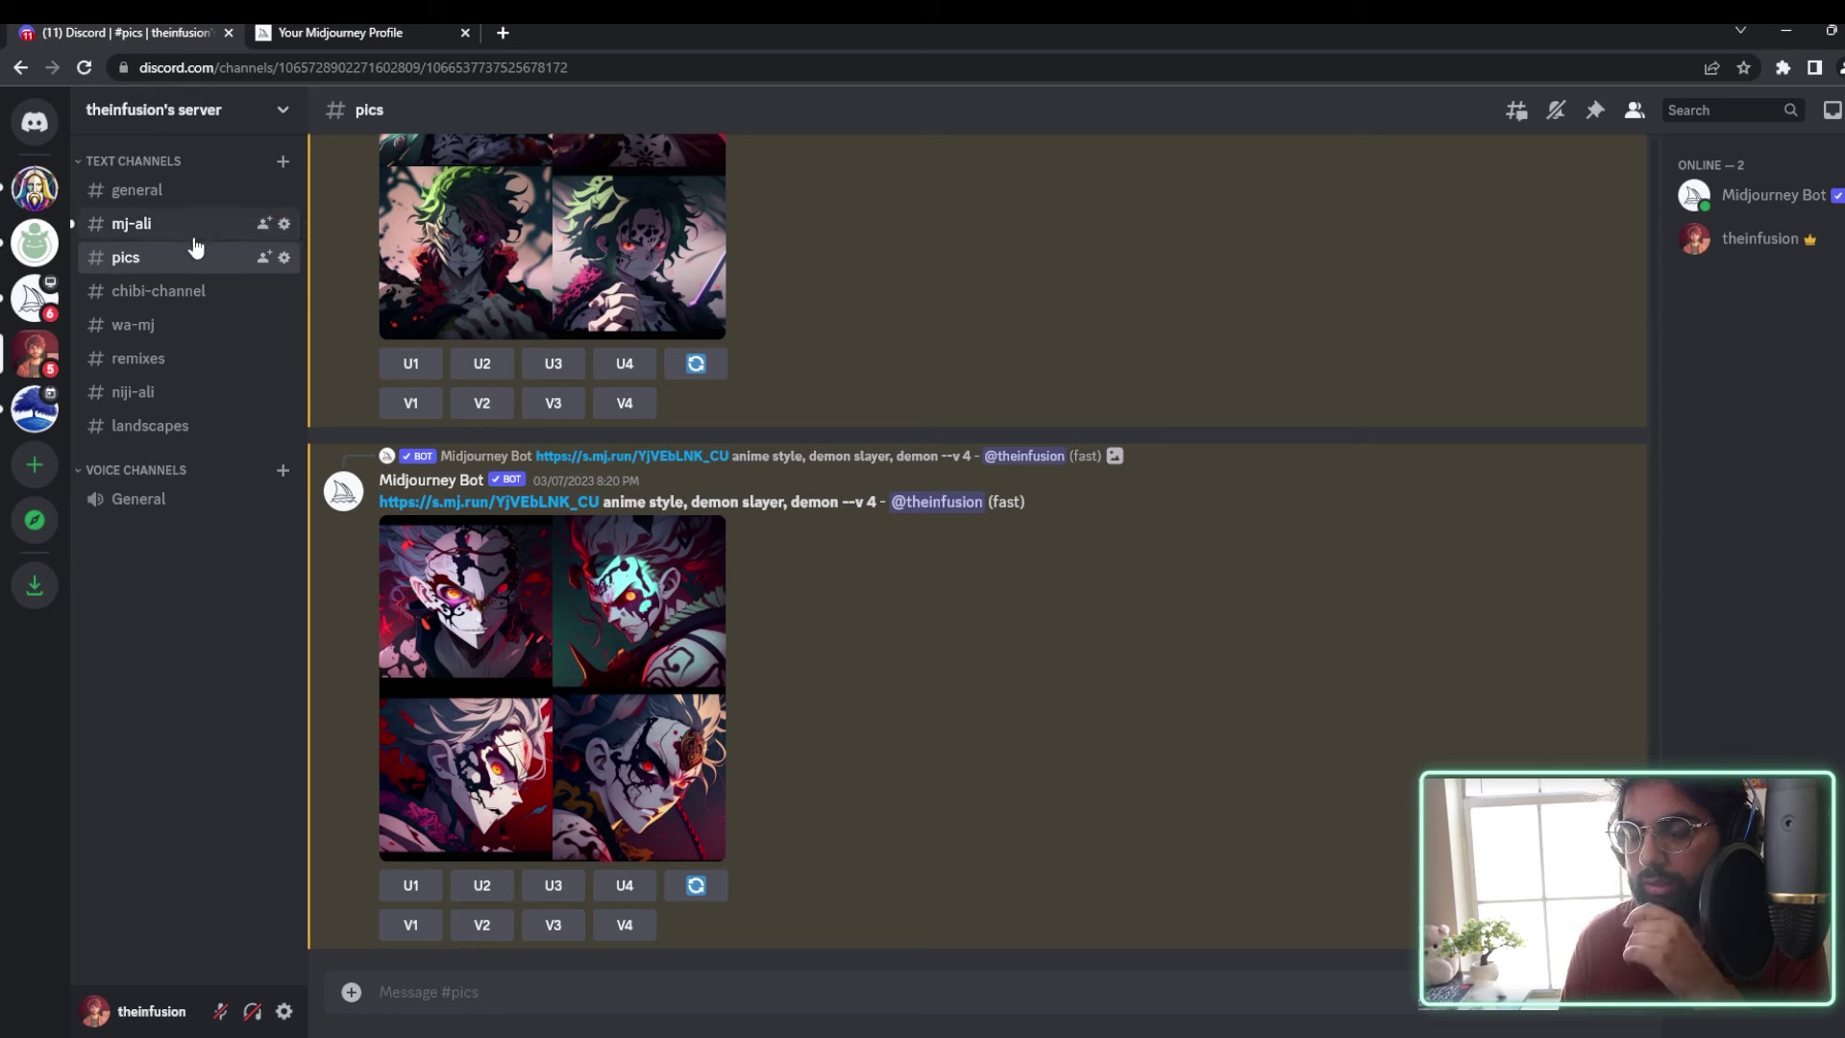
Step: Upload the selfie photo and send it to the #pics channel
click(350, 992)
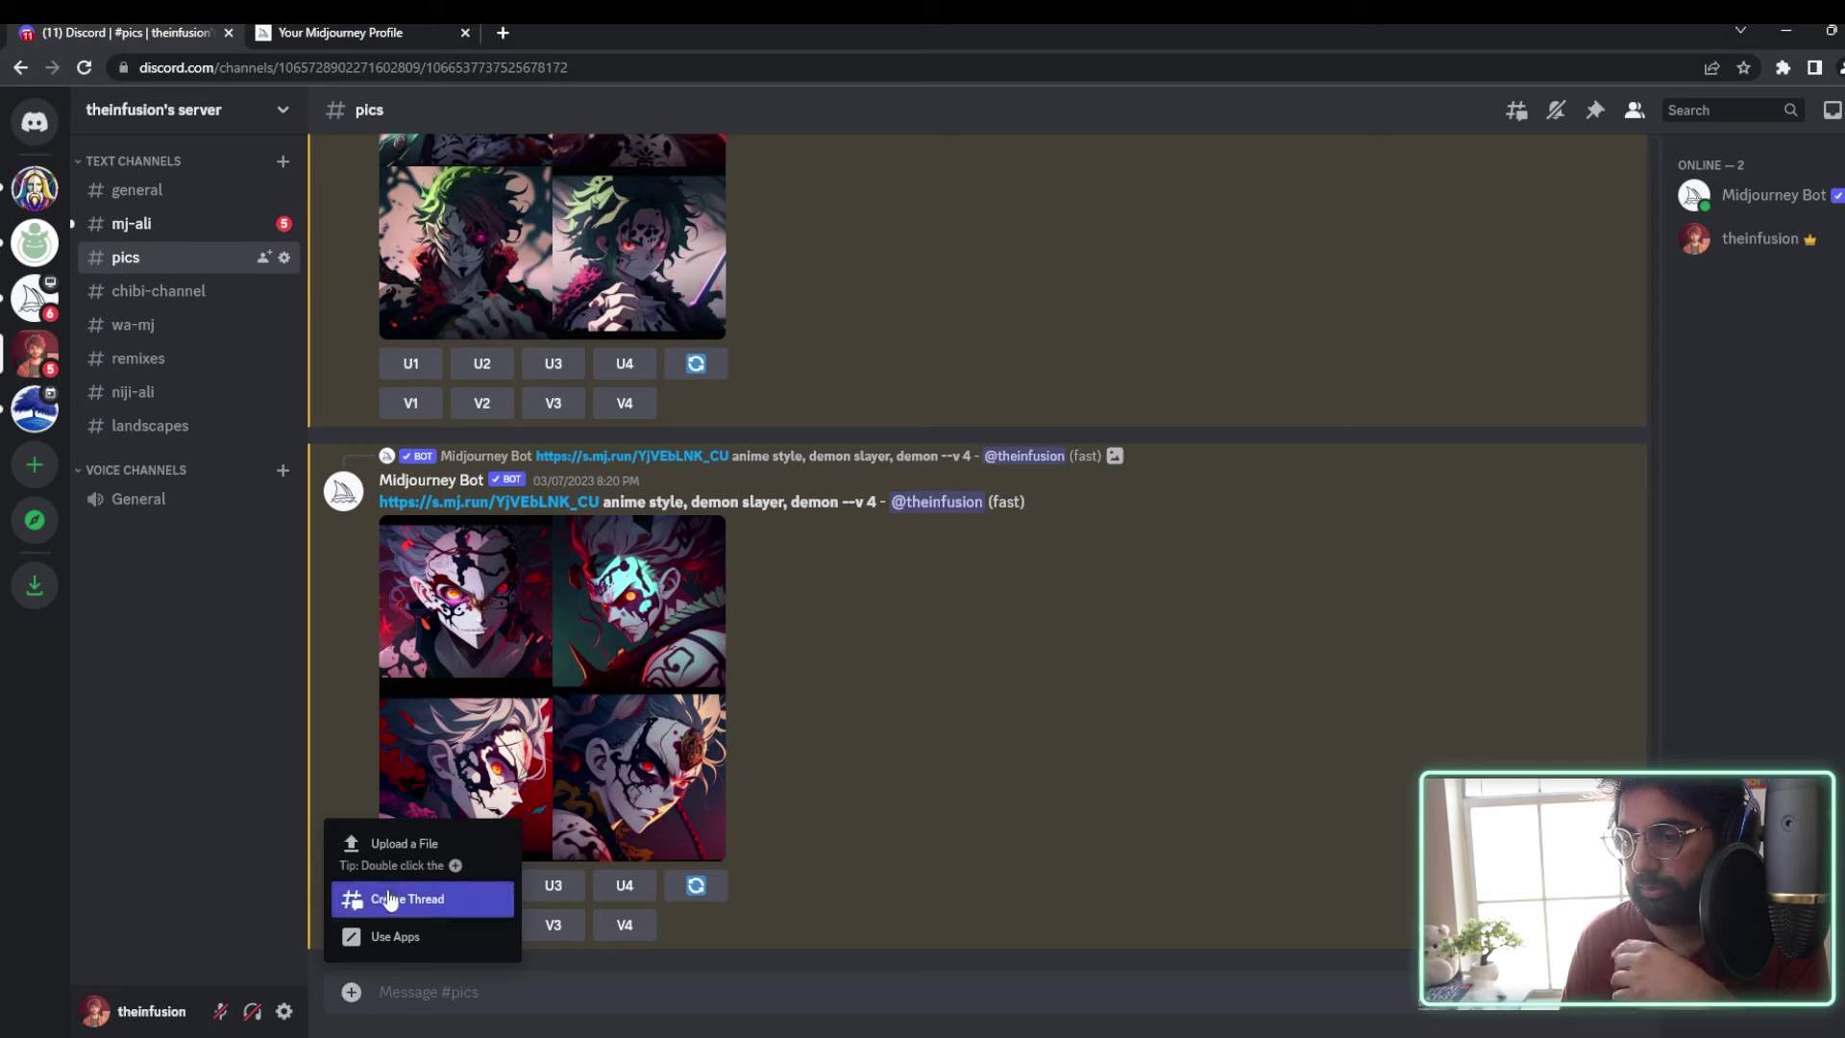
click(390, 865)
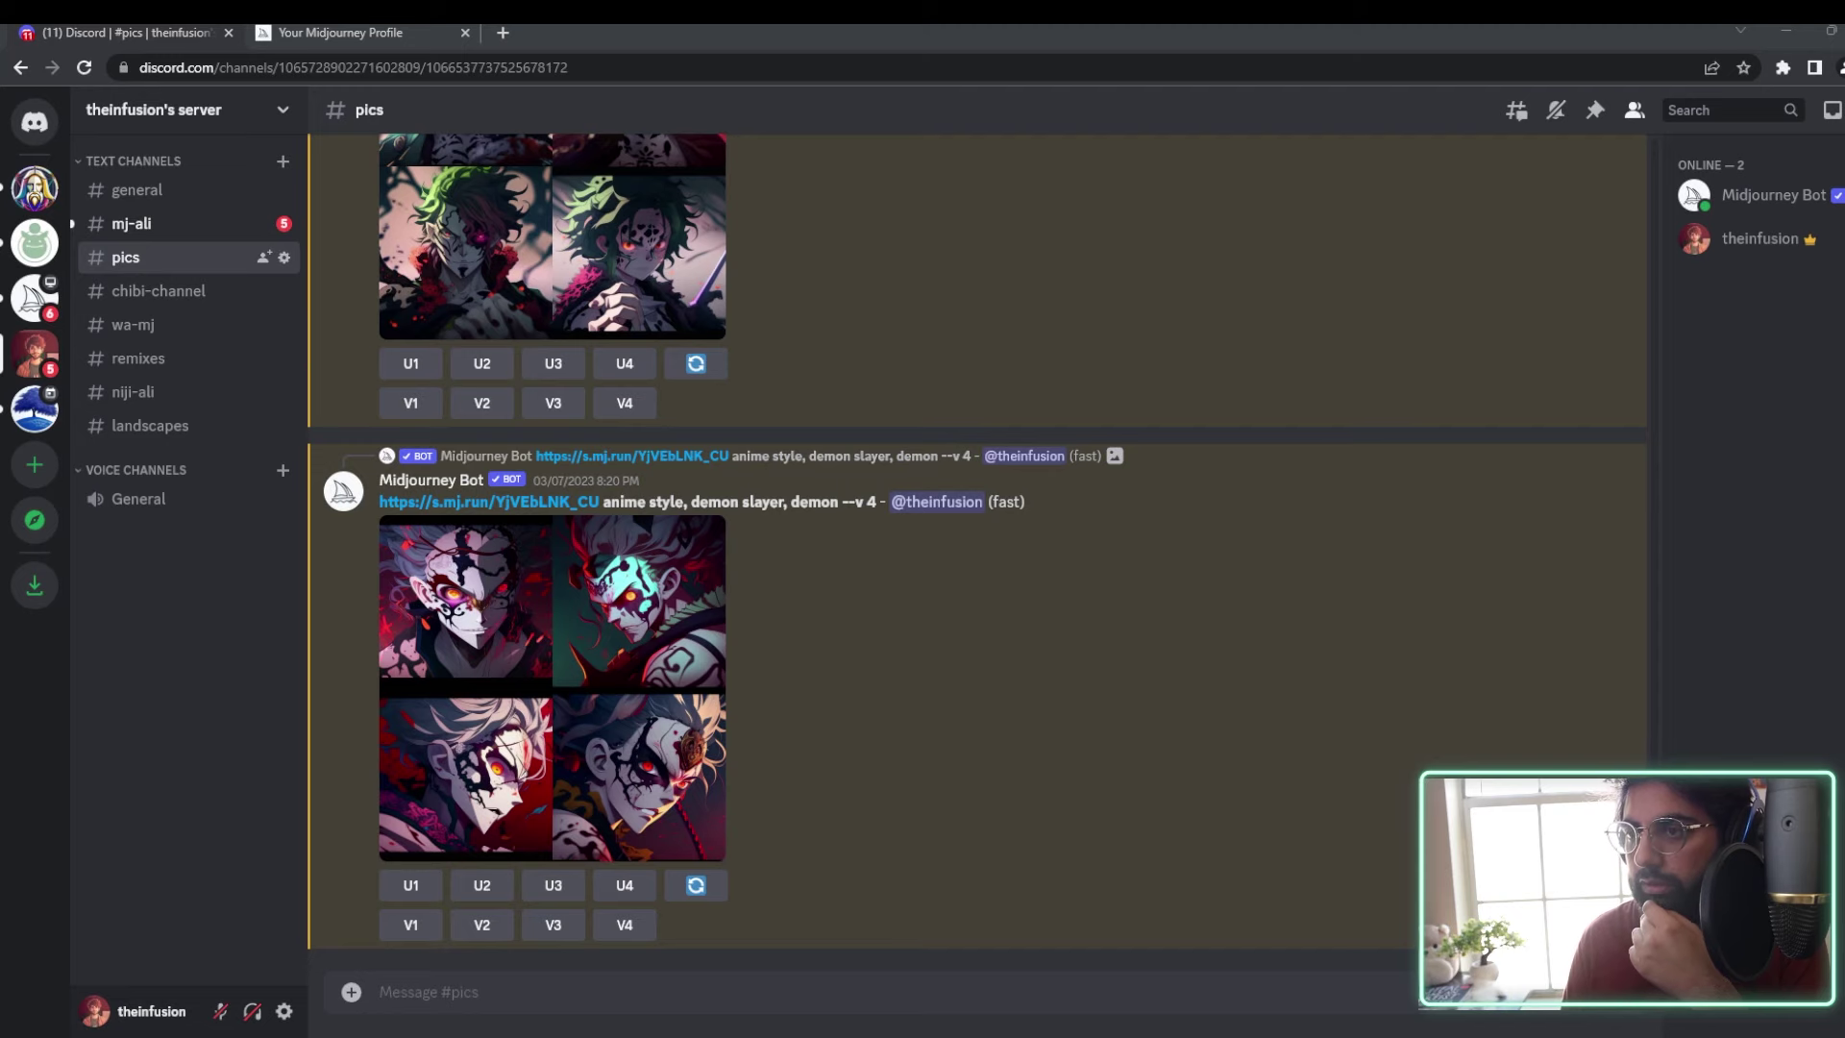
key(Return)
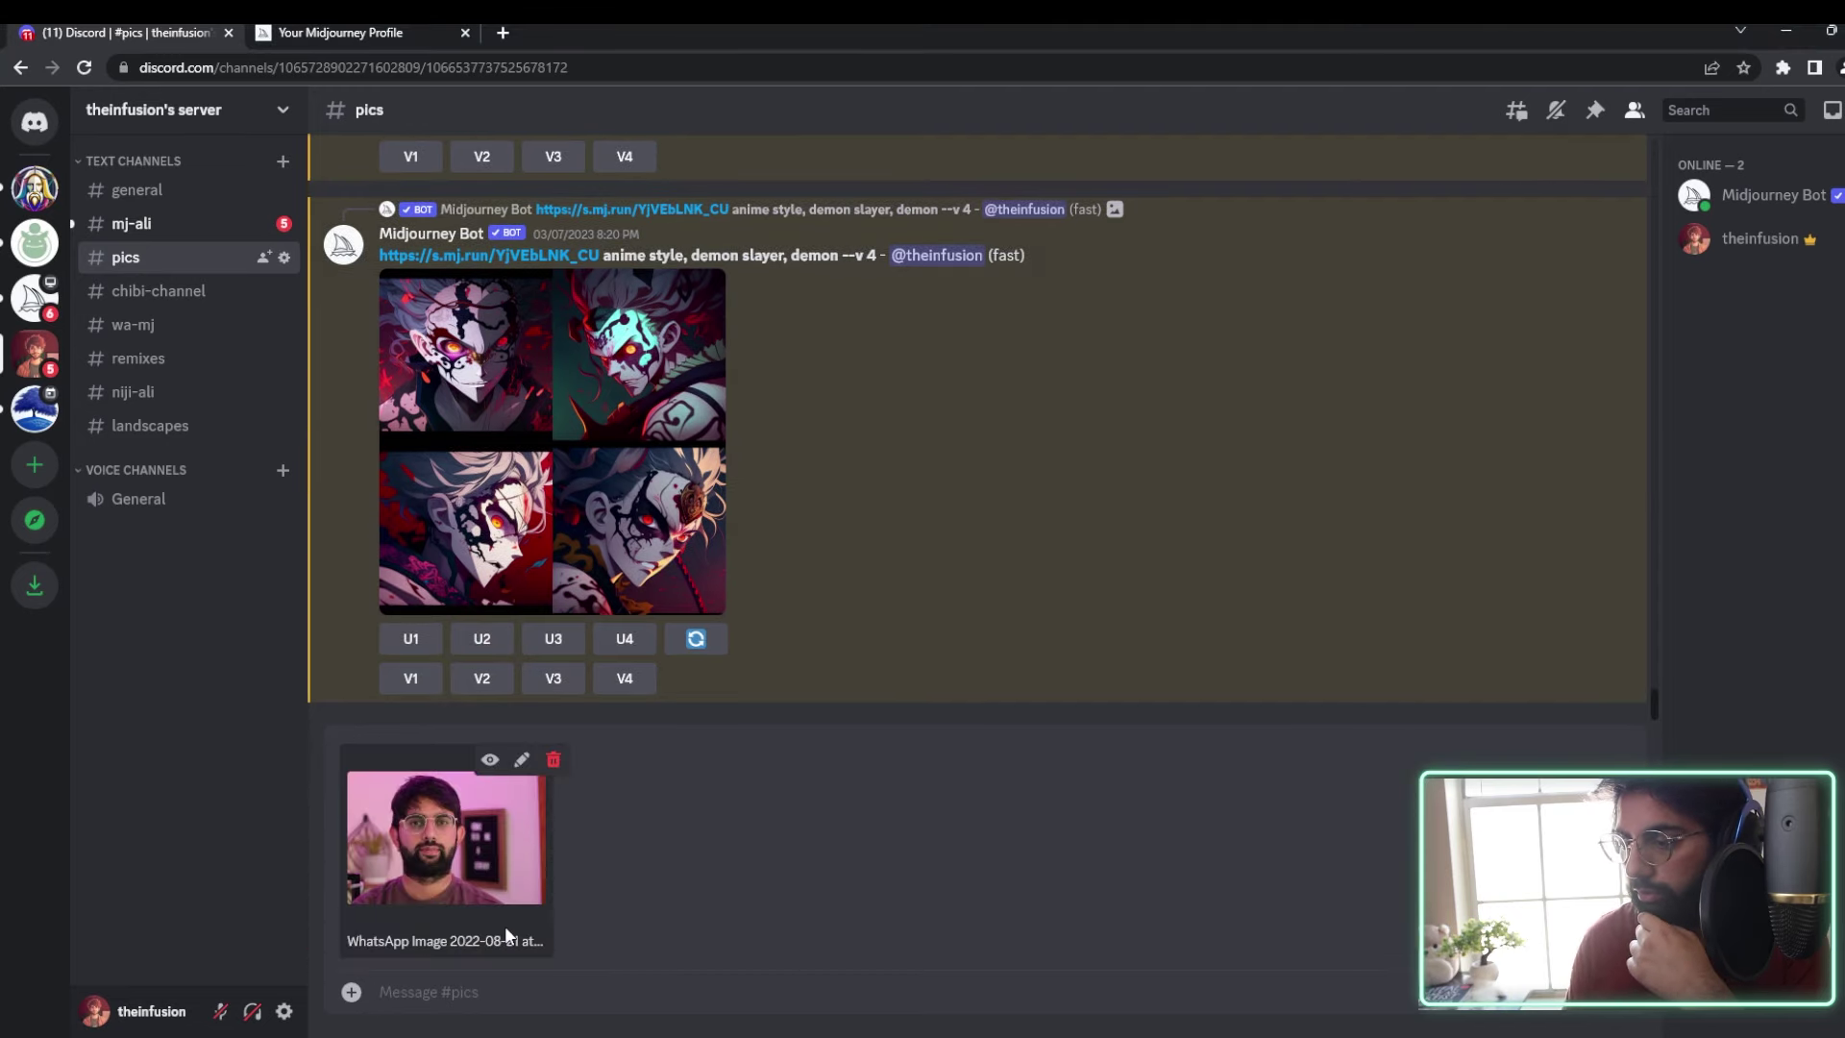
key(Return)
Step: Enlarge the posted selfie and open it in its own browser tab
click(597, 754)
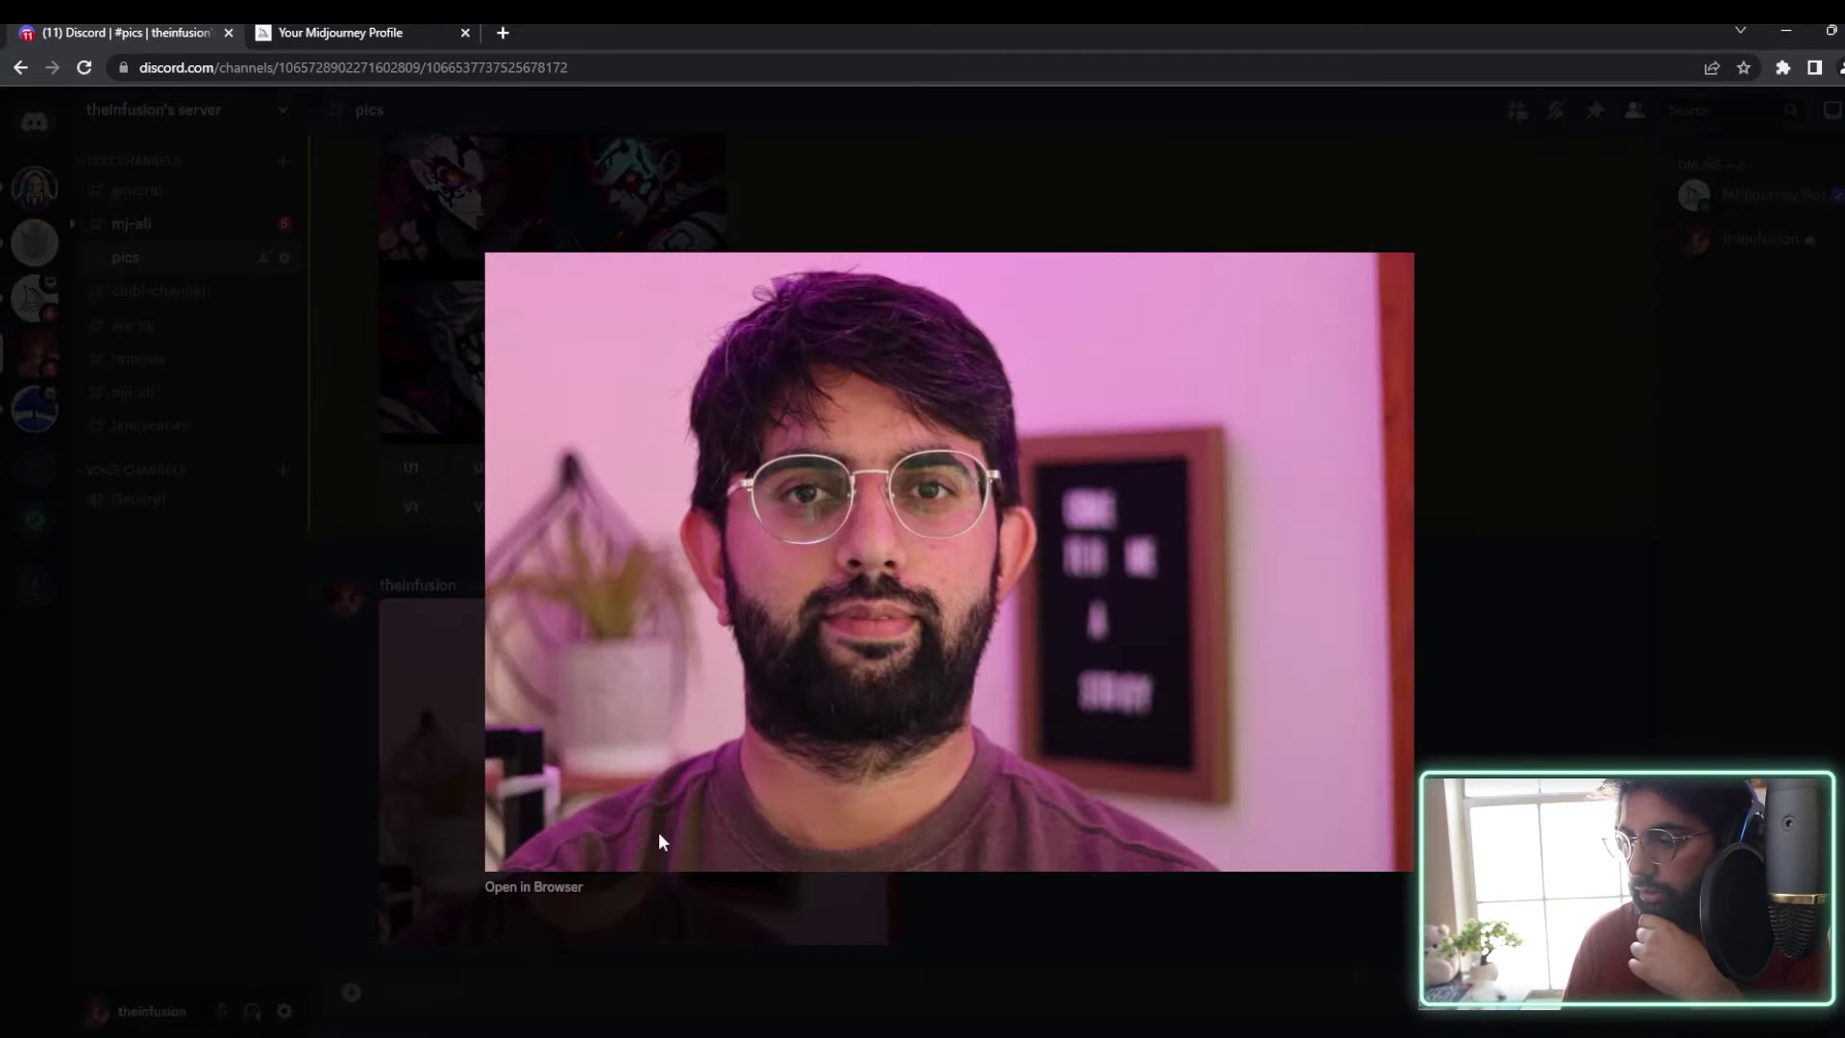
click(413, 818)
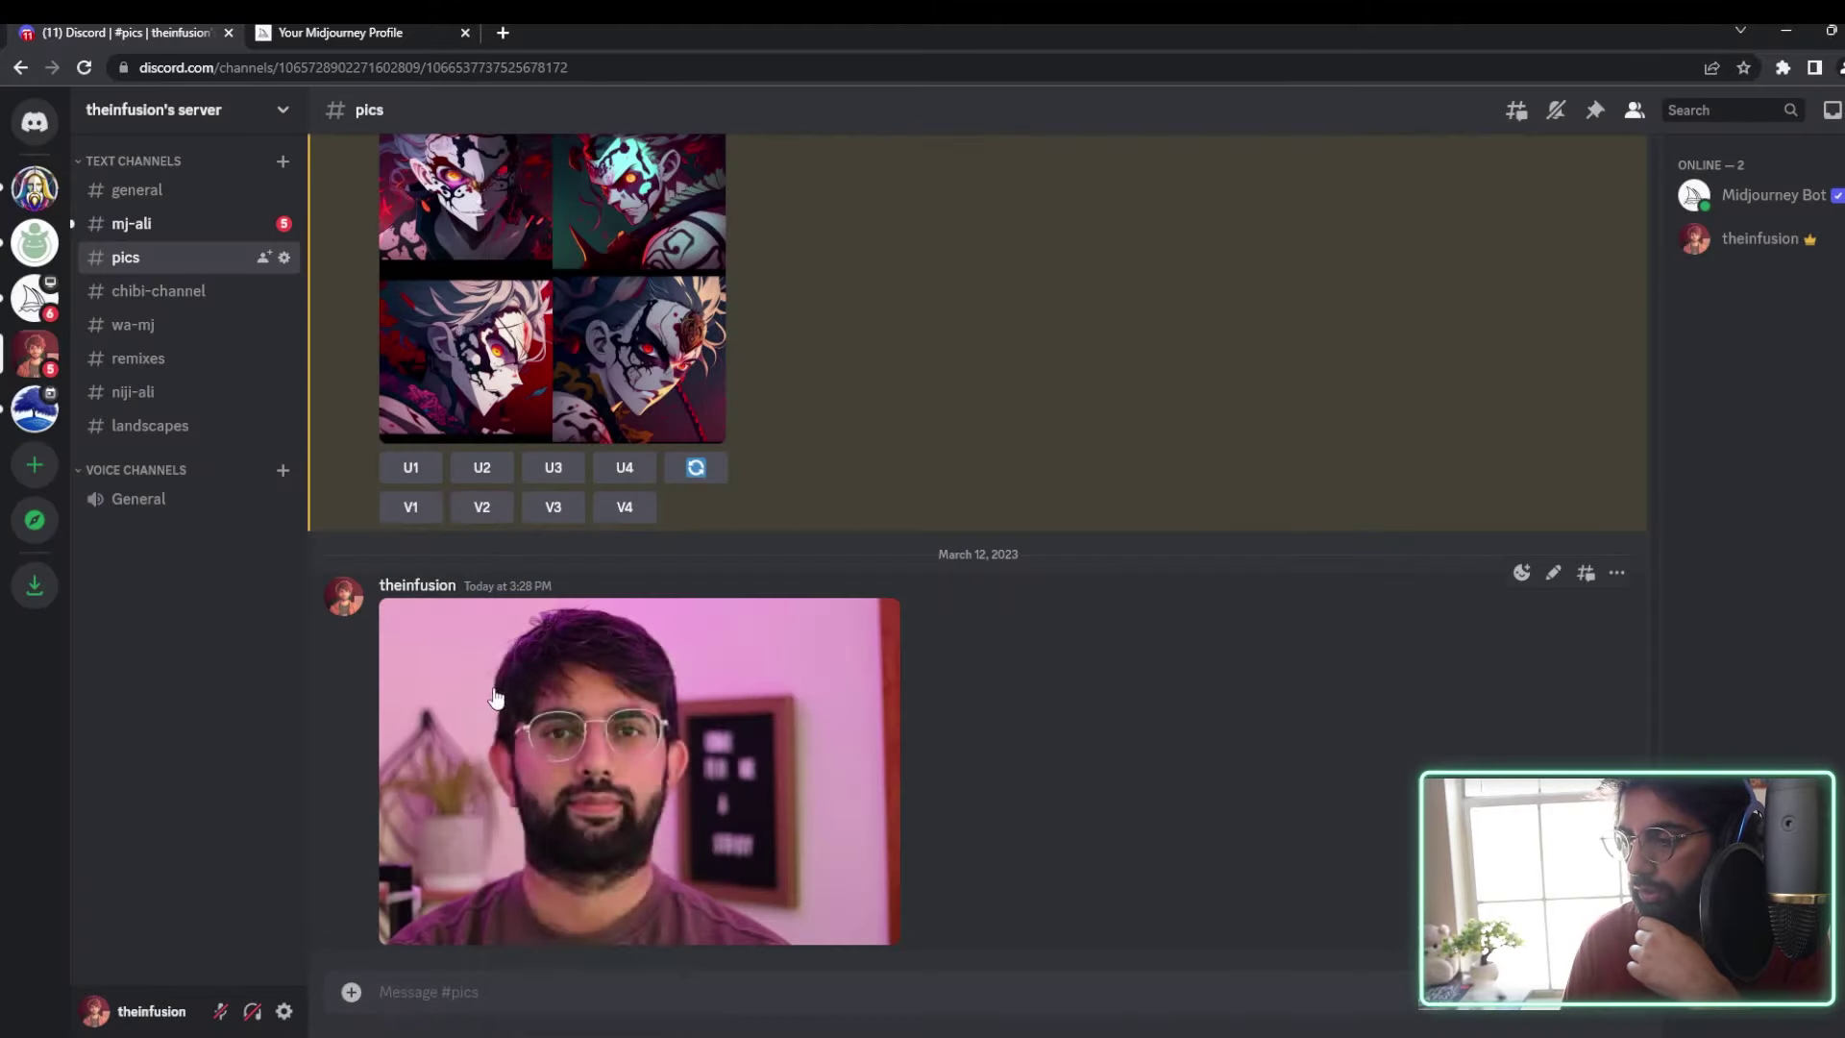
right_click(493, 687)
click(455, 686)
click(455, 686)
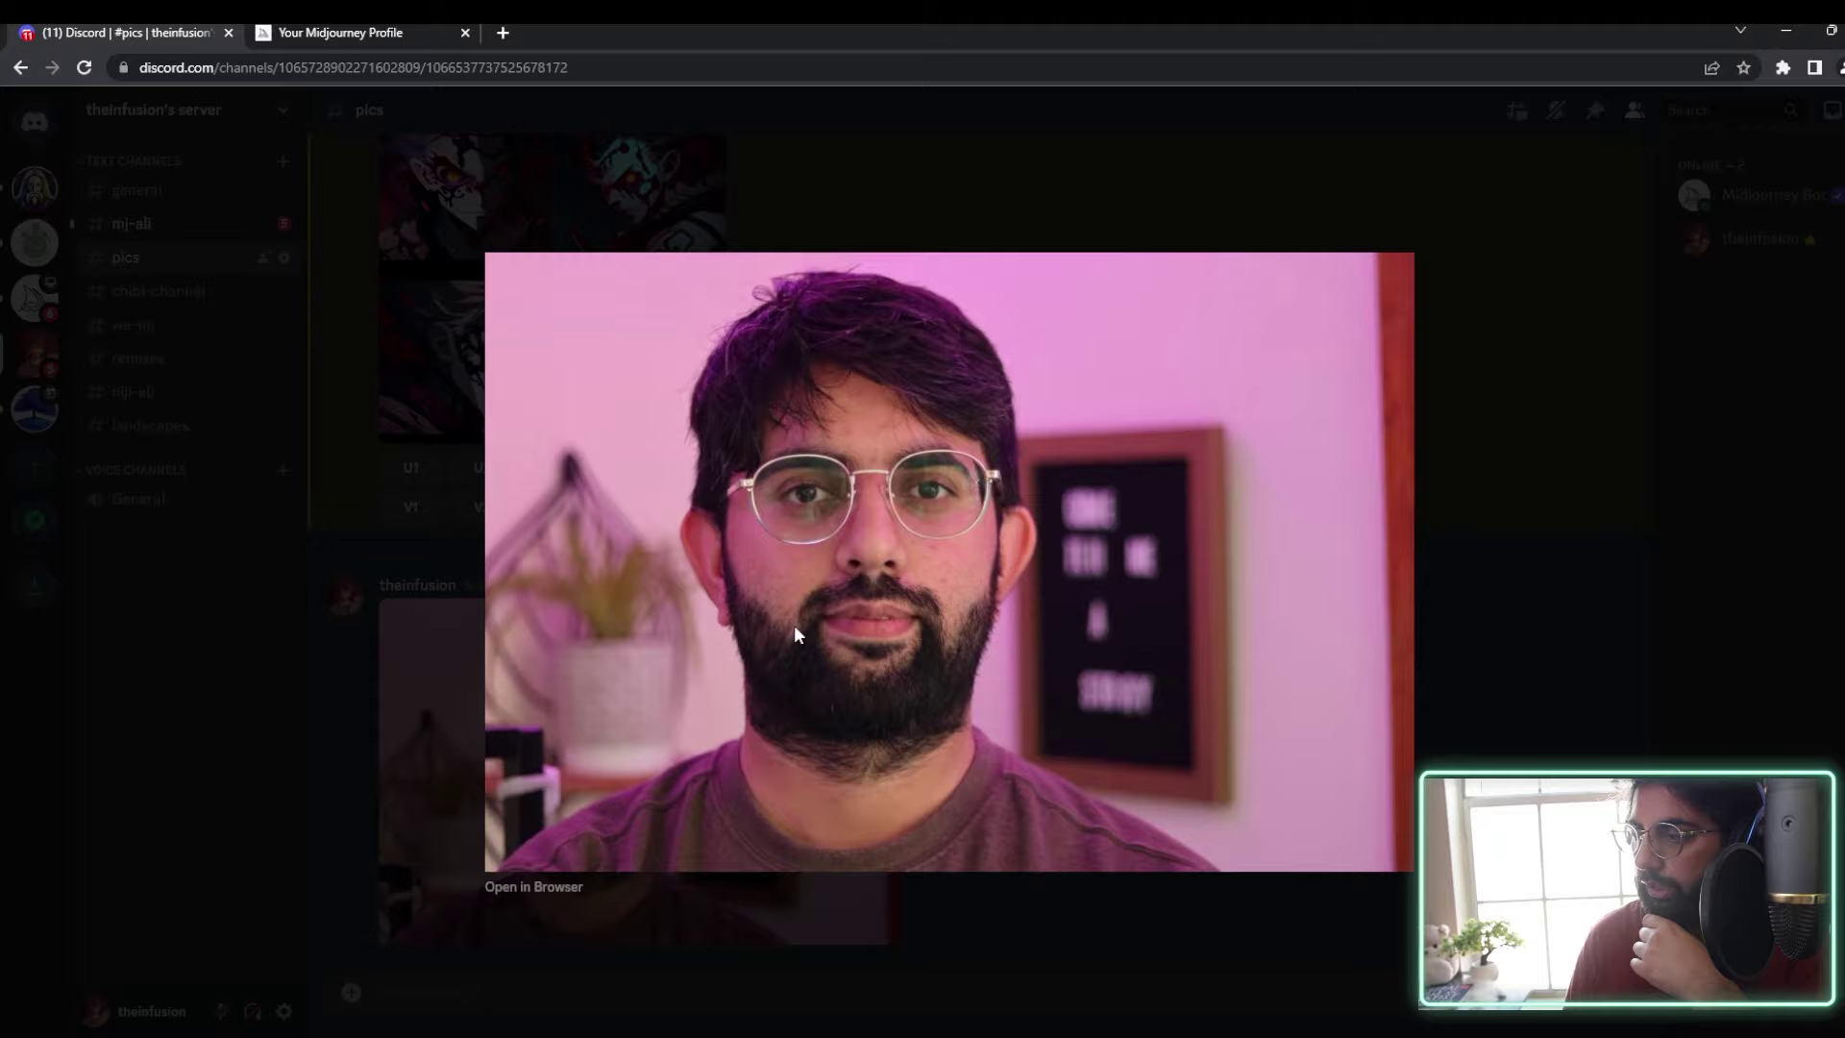
click(458, 705)
click(619, 781)
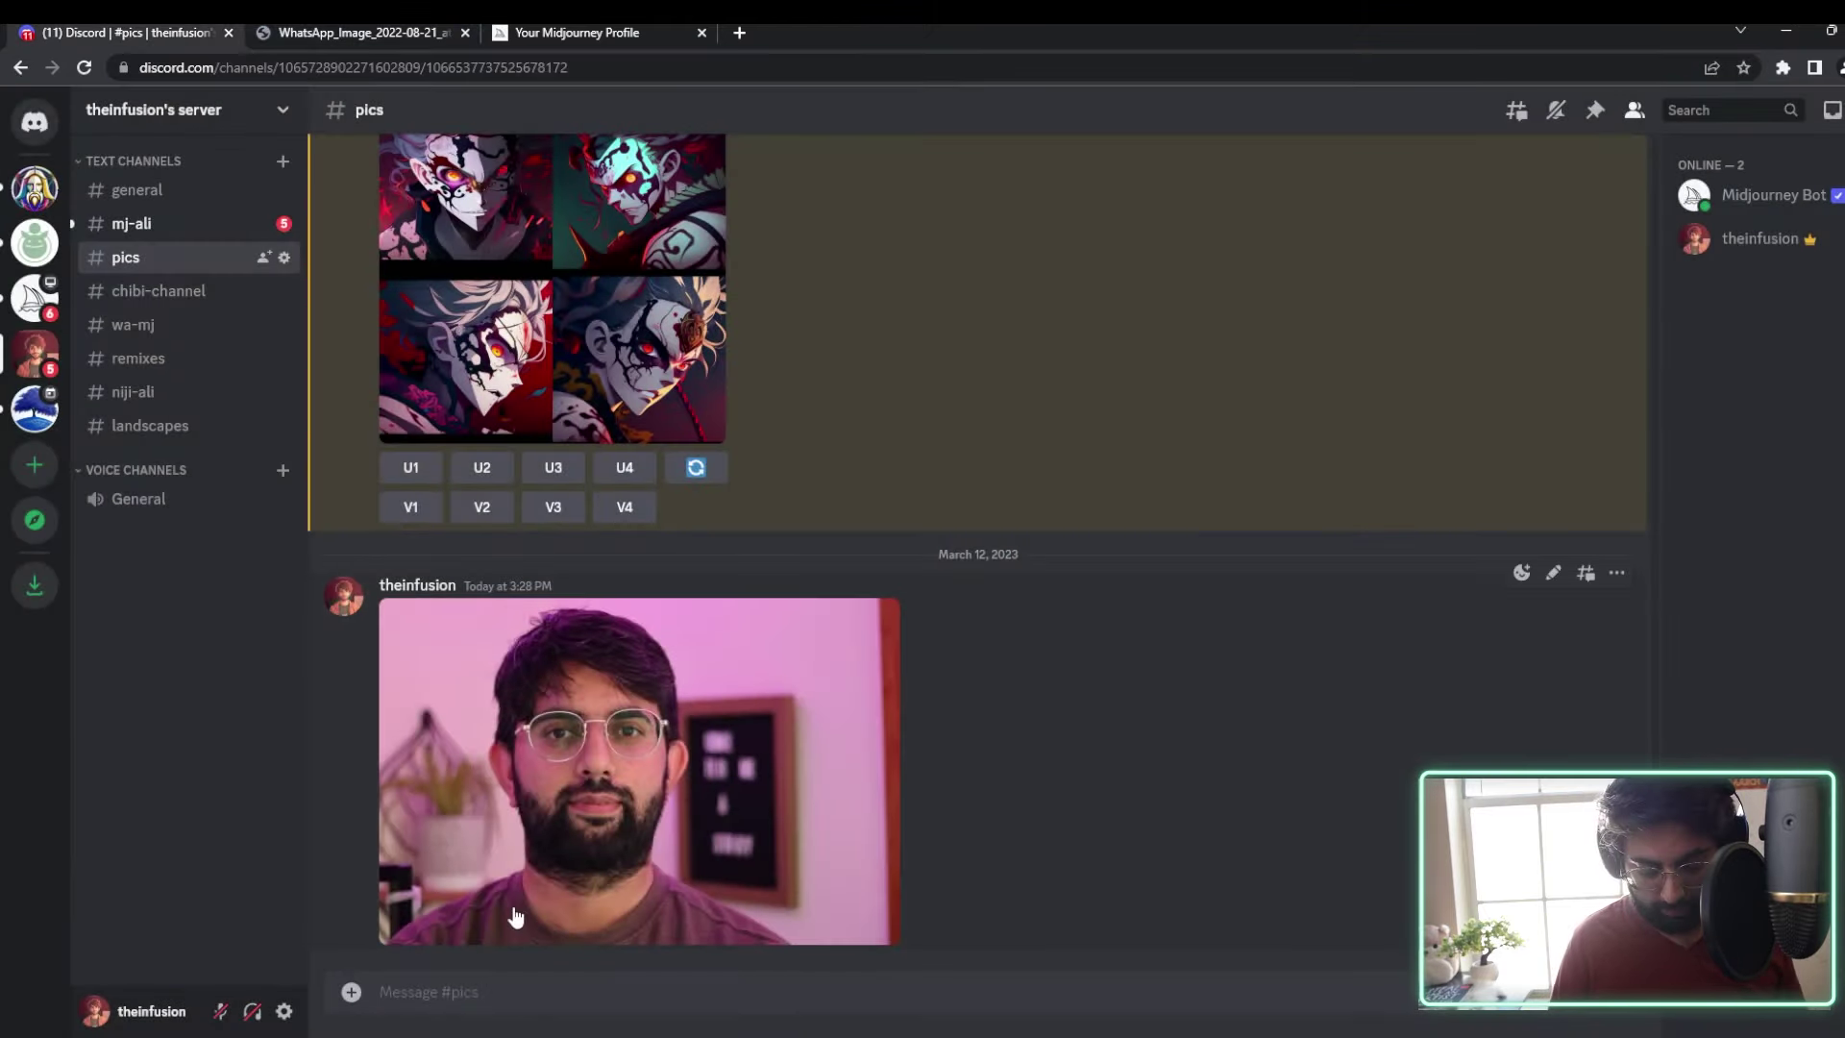
Step: Submit /imagine with the selfie link plus 'anime style, muscles, tribal tattoos, male masculine, in a suit --ar 2:1'
text(/)
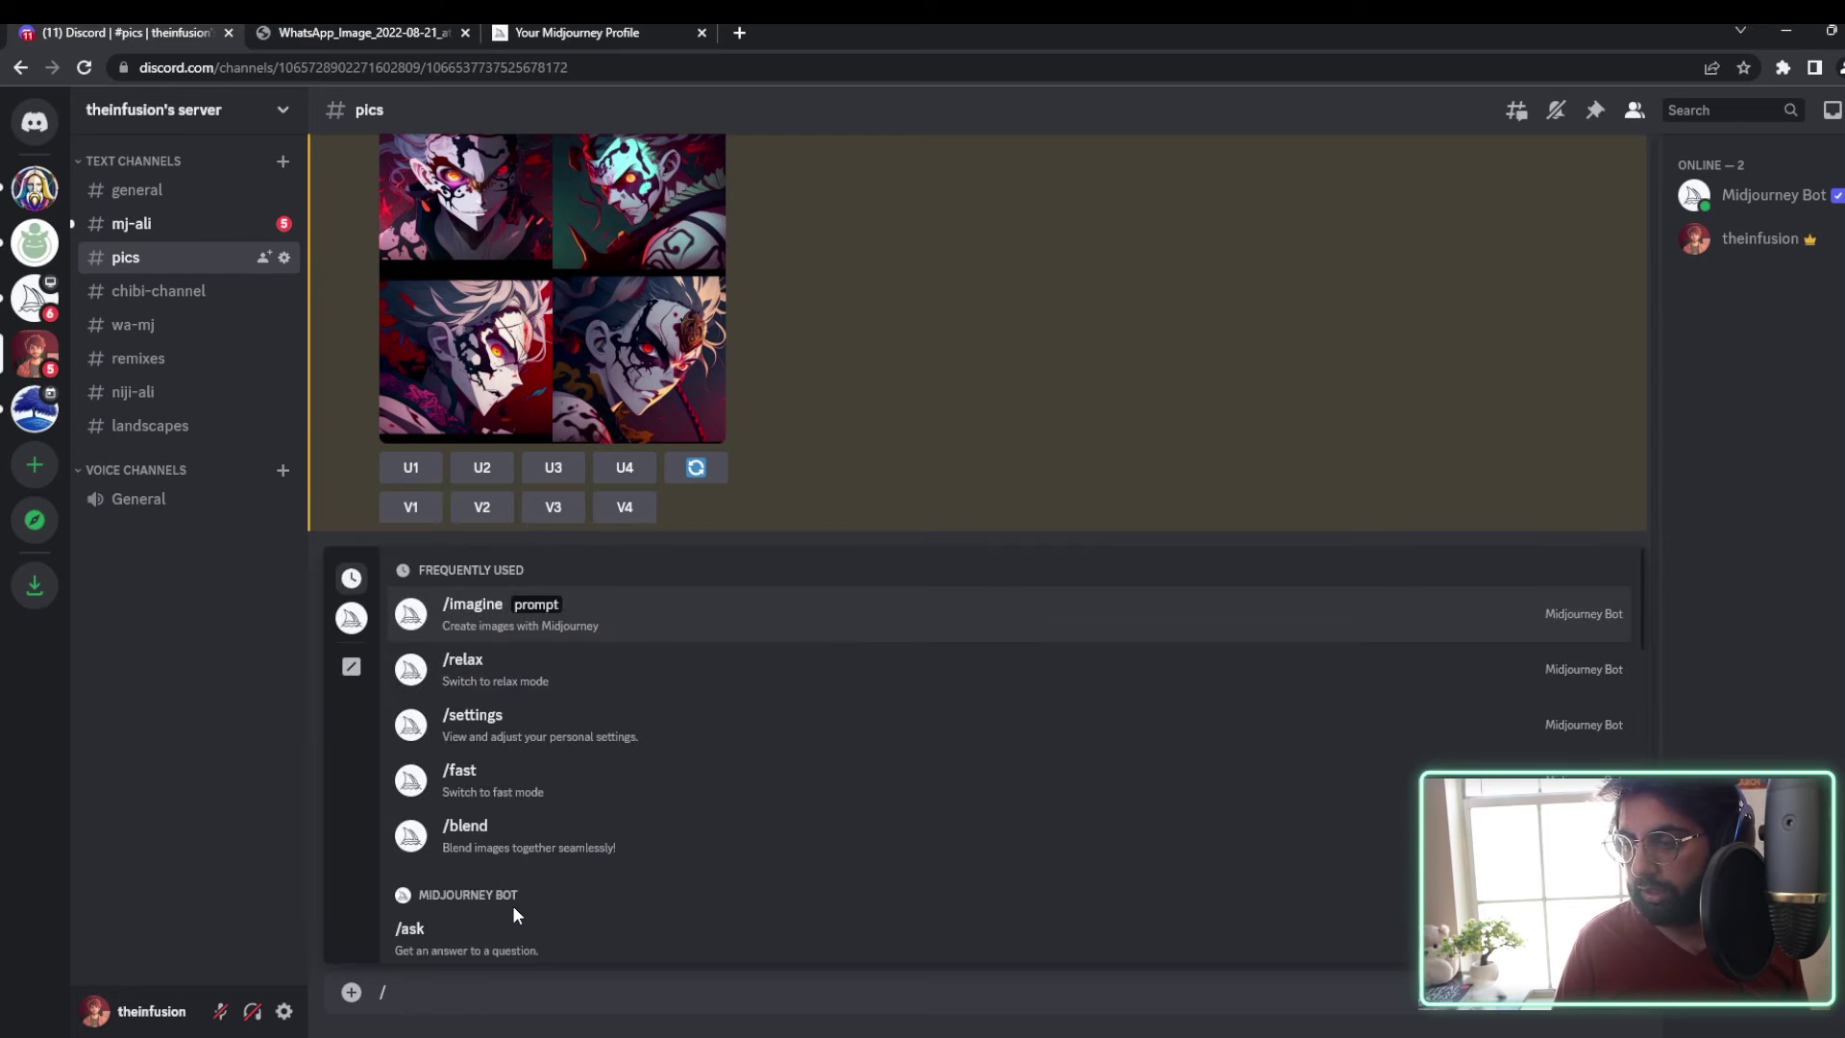
key(Return)
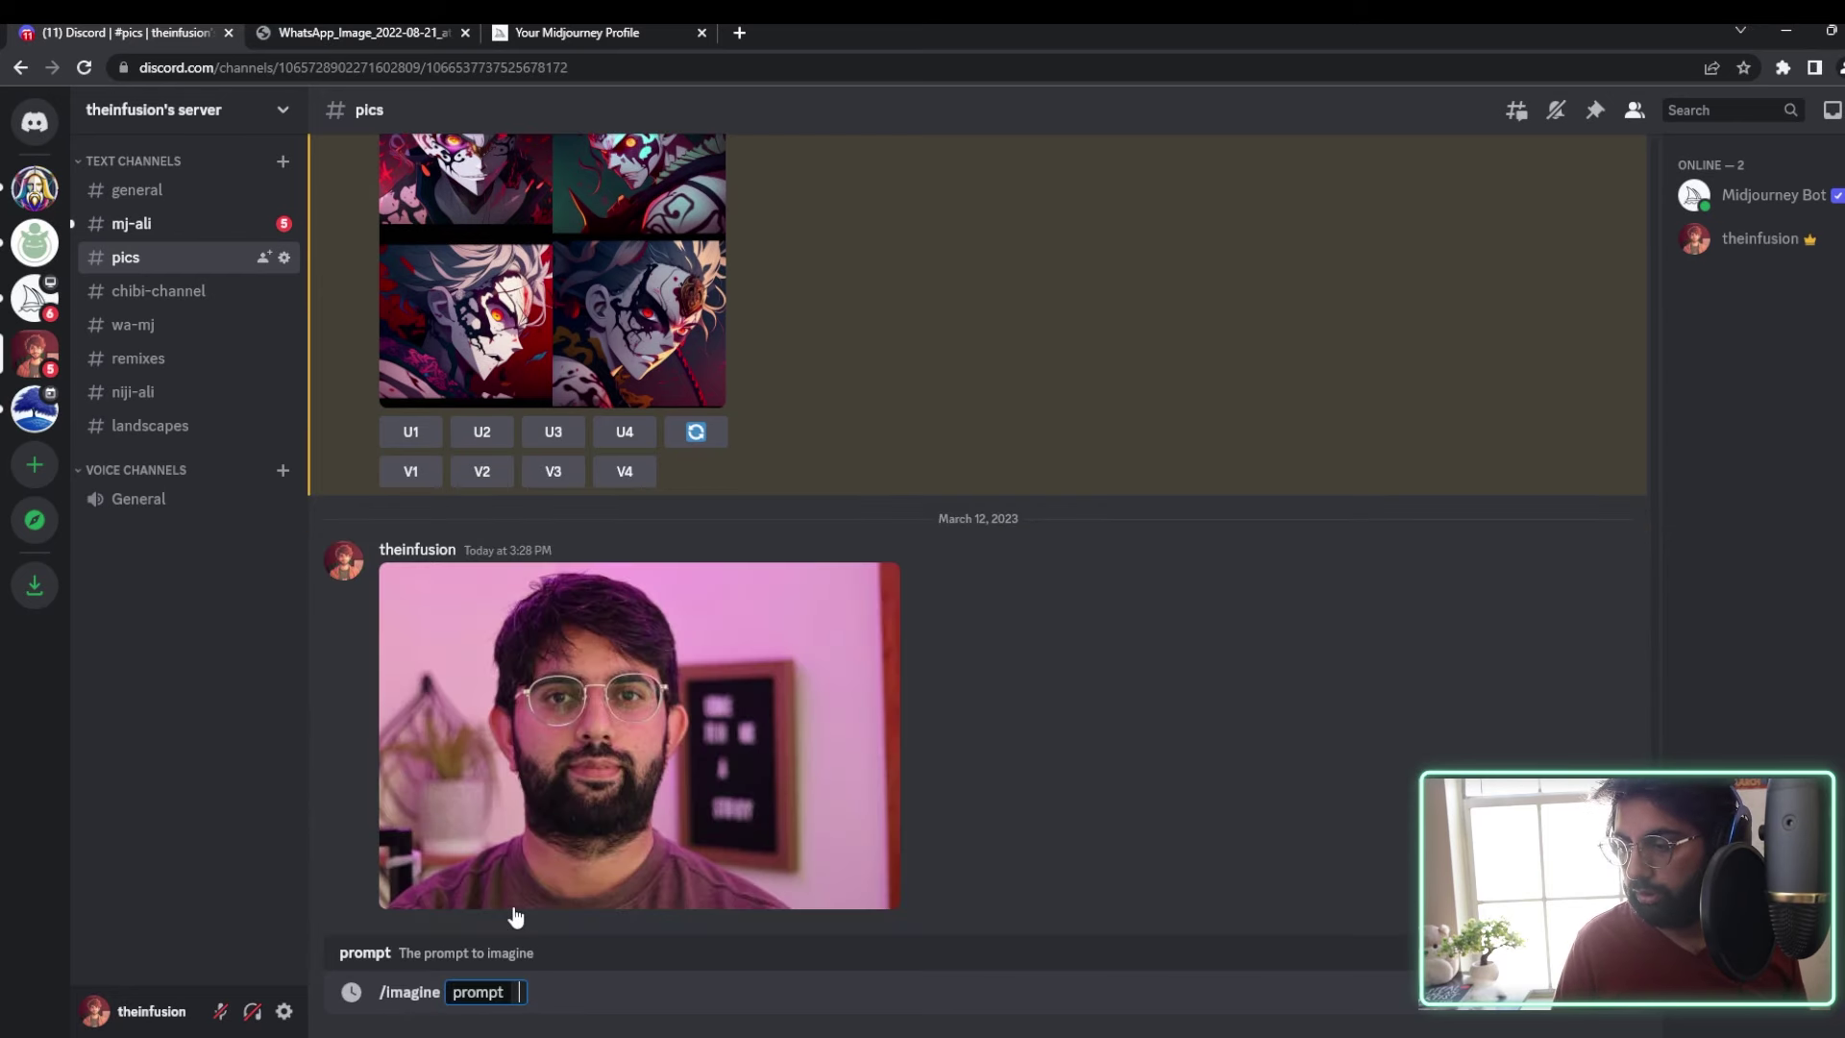
key(ctrl+v)
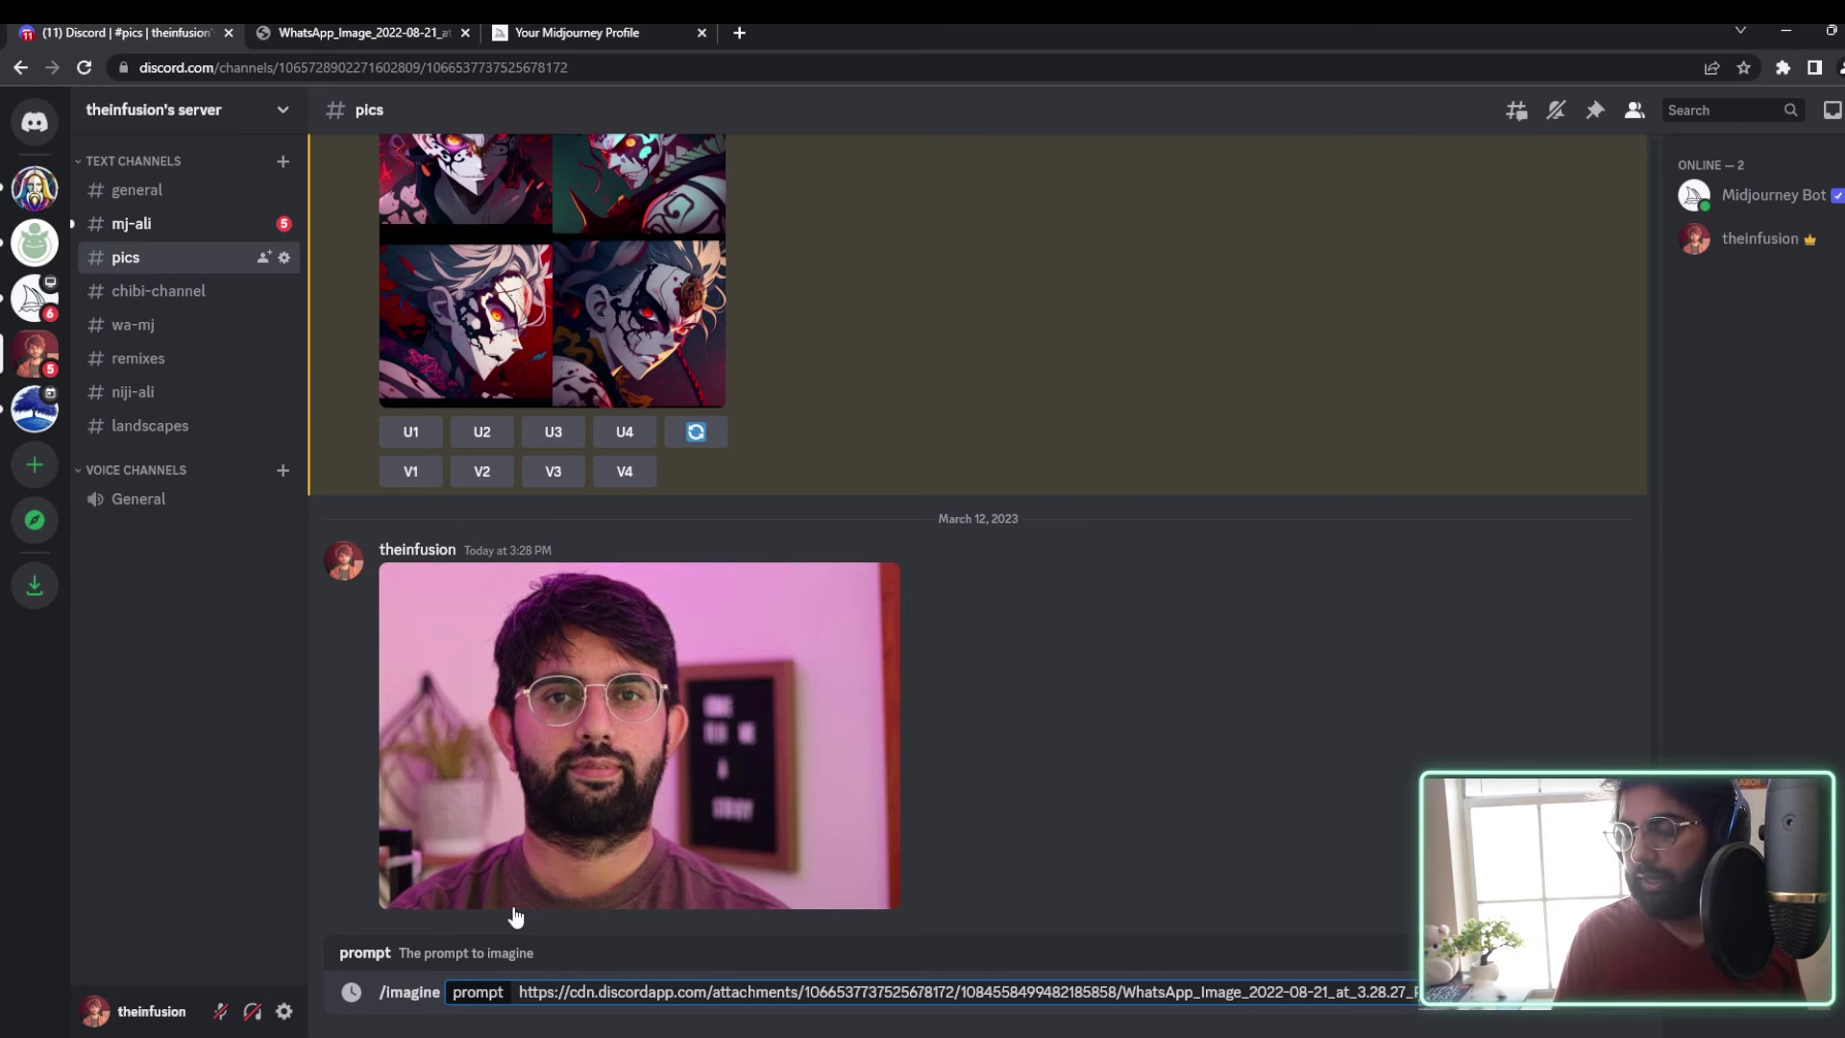
text(an )
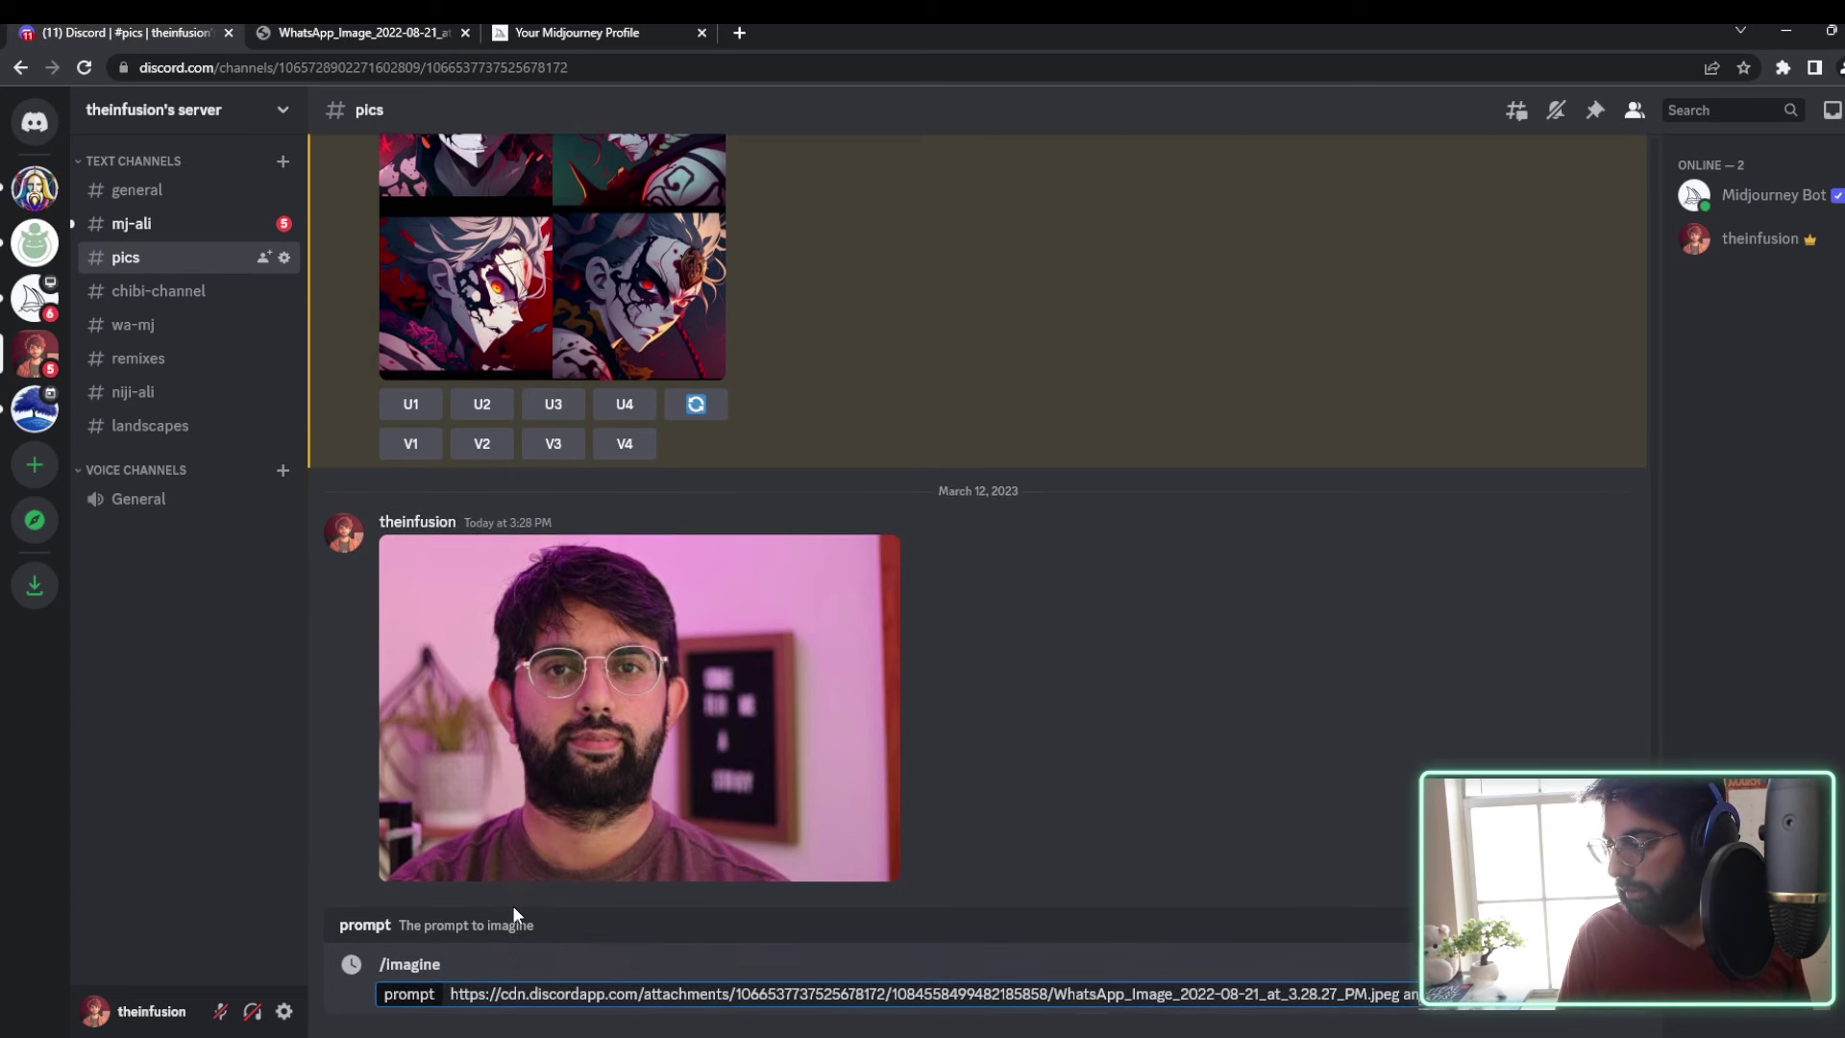
text(and tattoos)
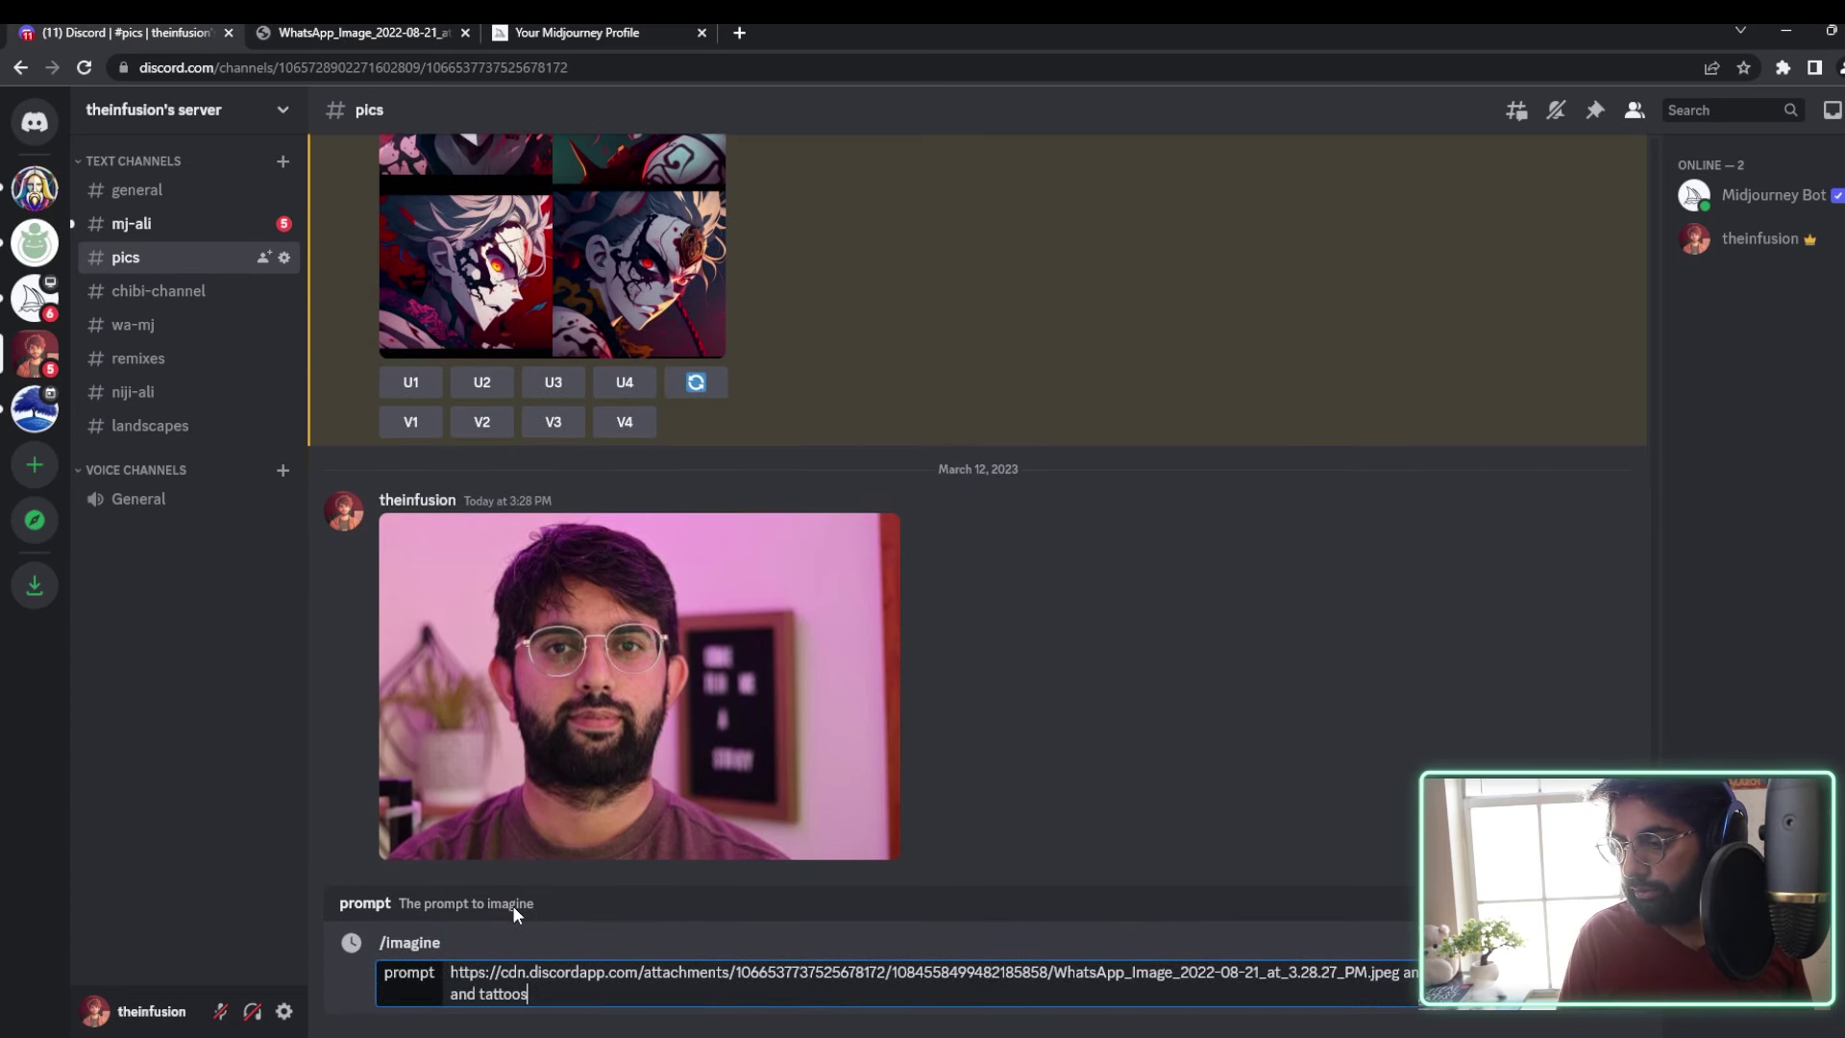
key(ctrl+BackSpace)
text(tribal t)
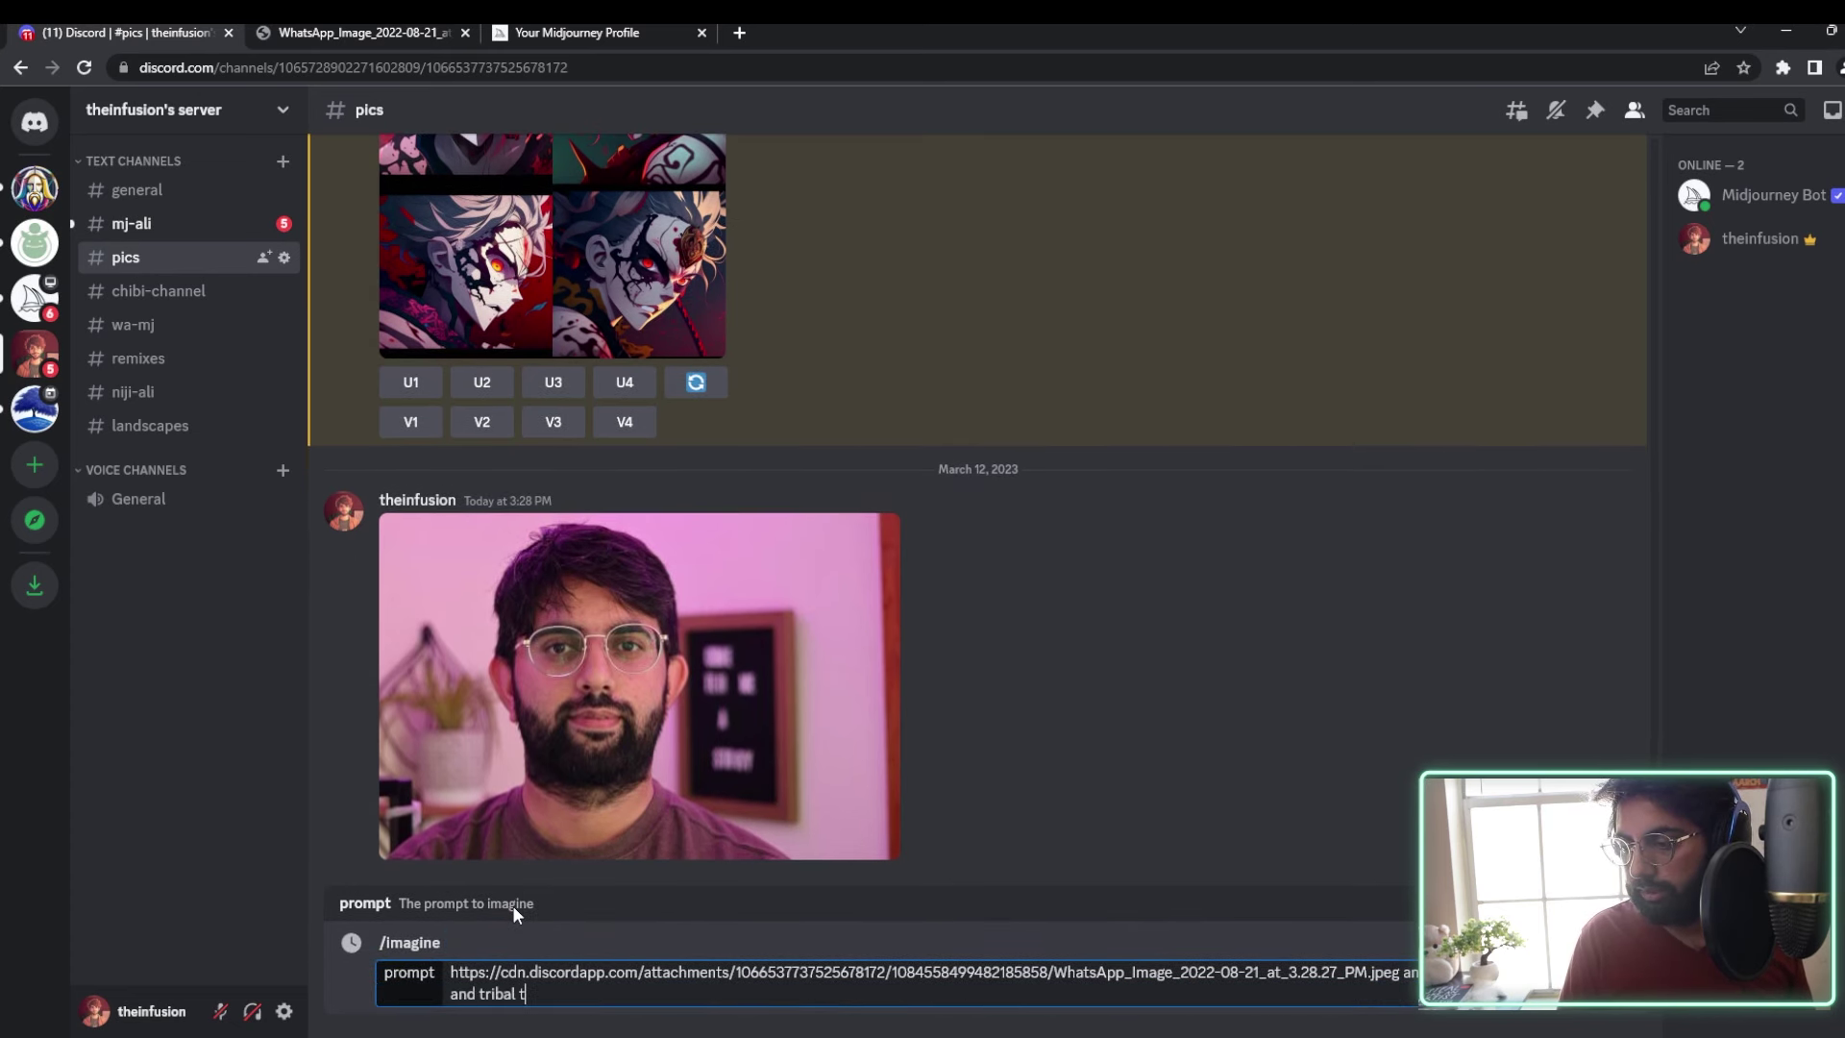
text(attoos)
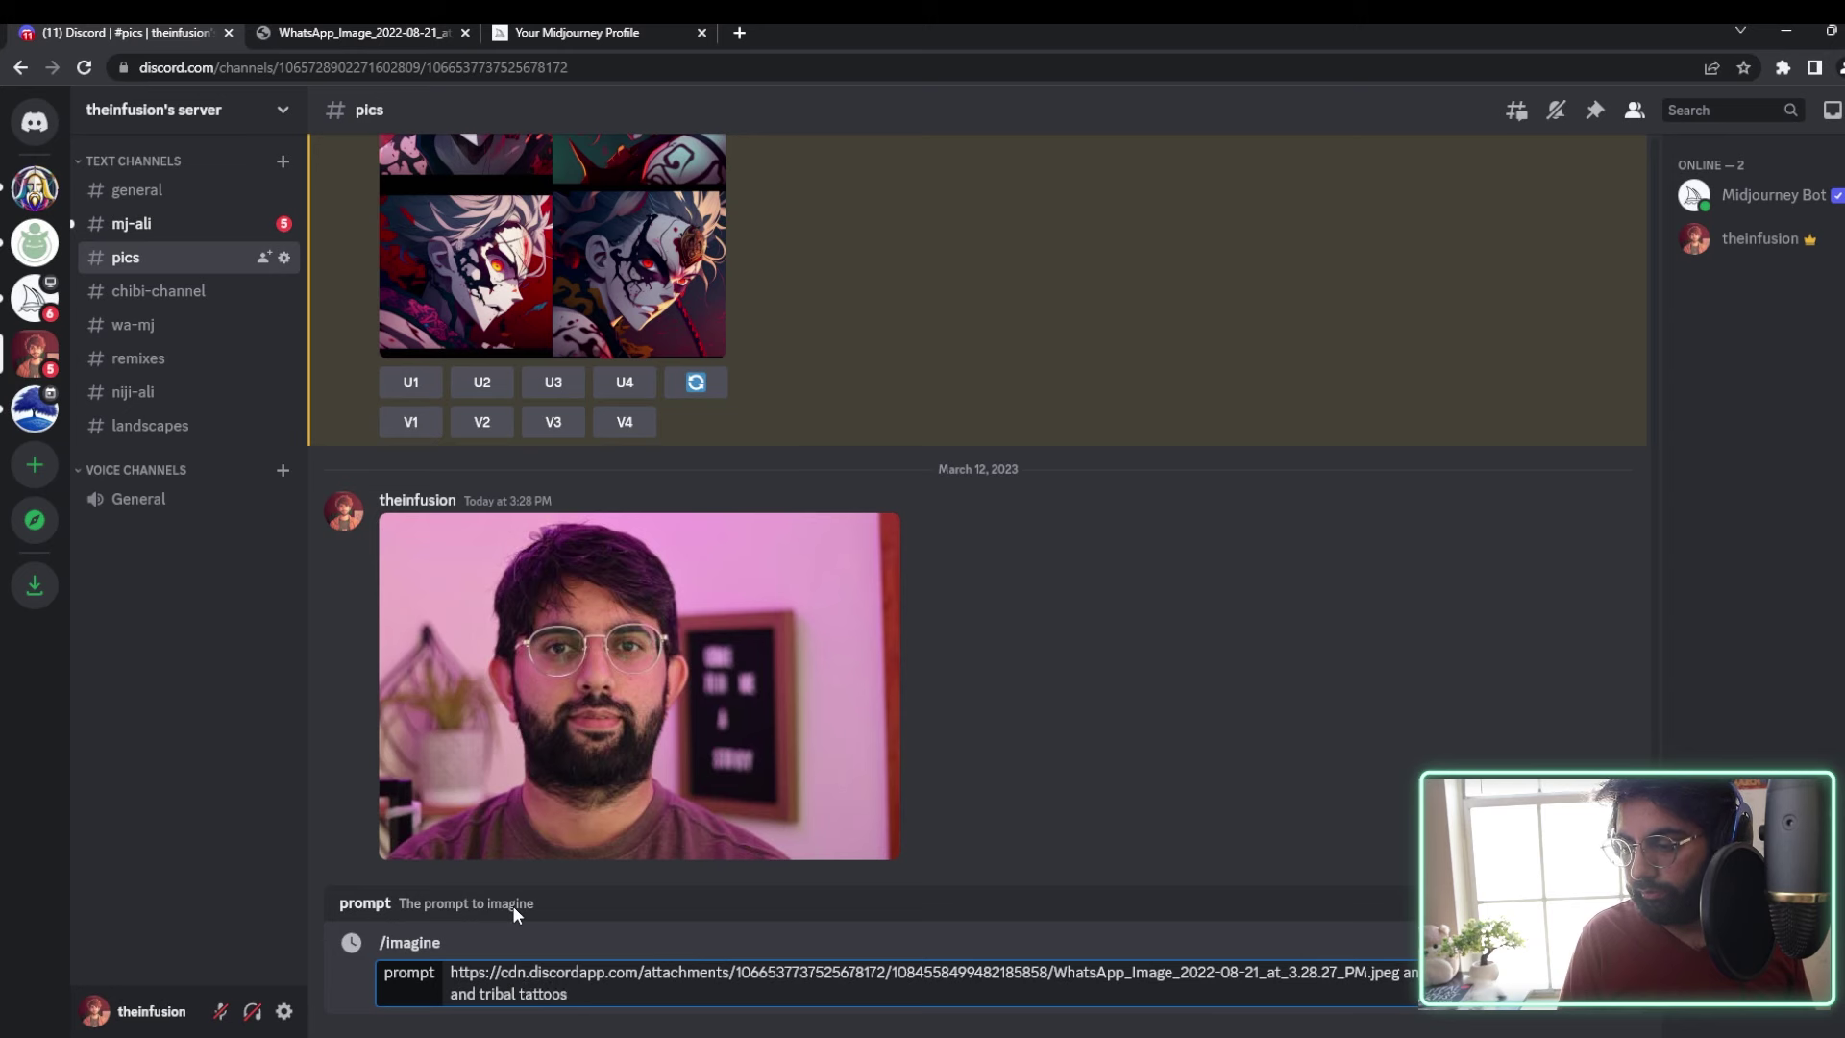
text(, male)
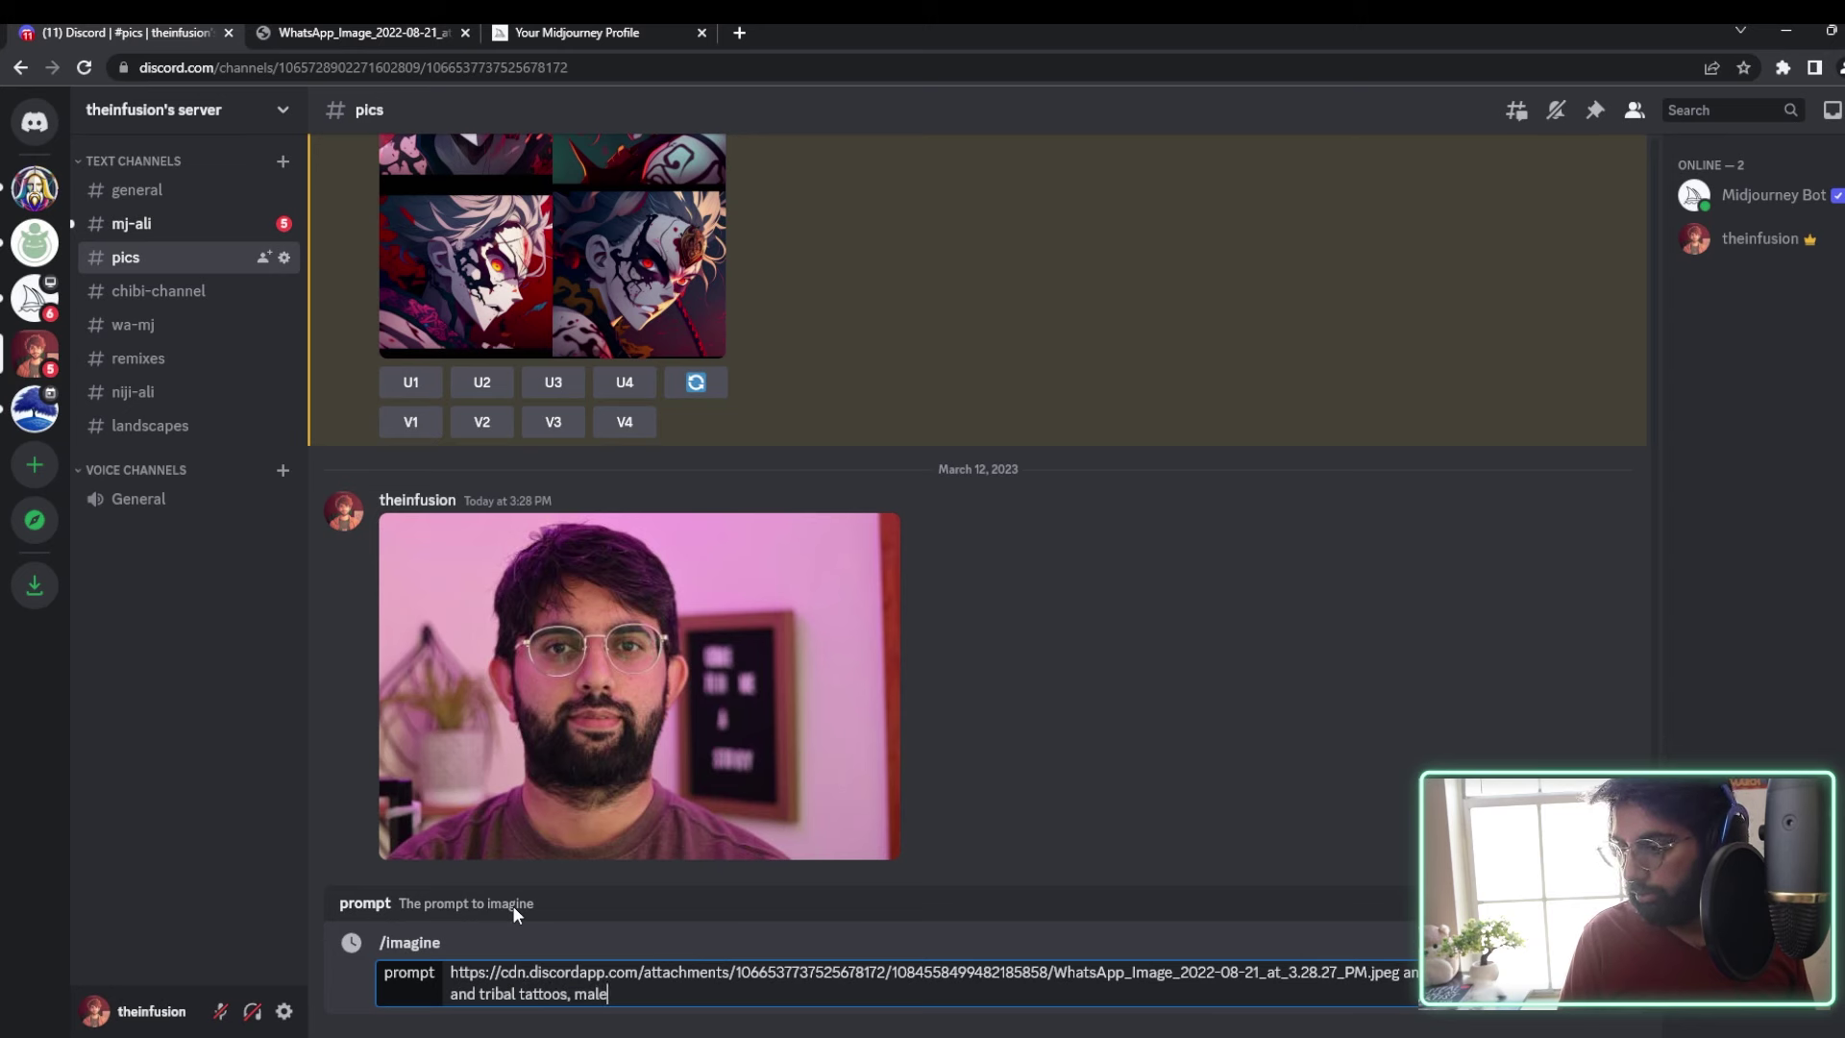
text( m)
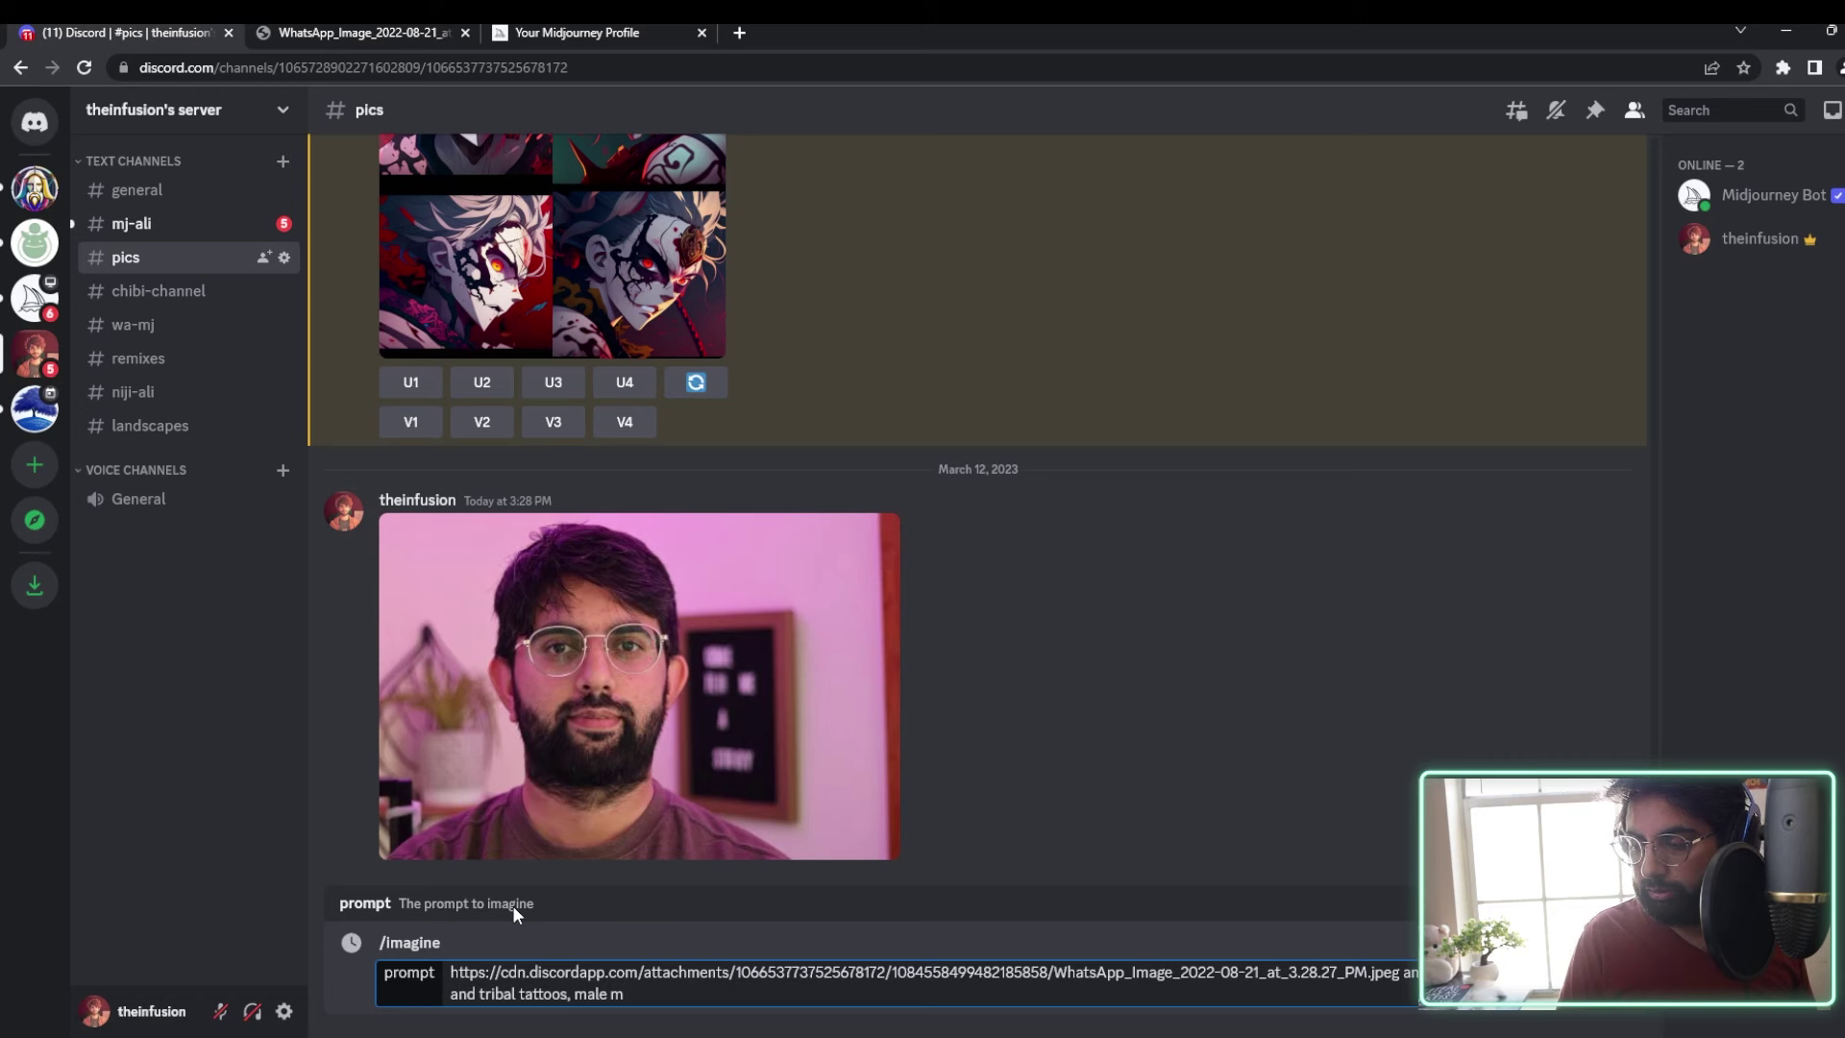
text(asculine, in a suit)
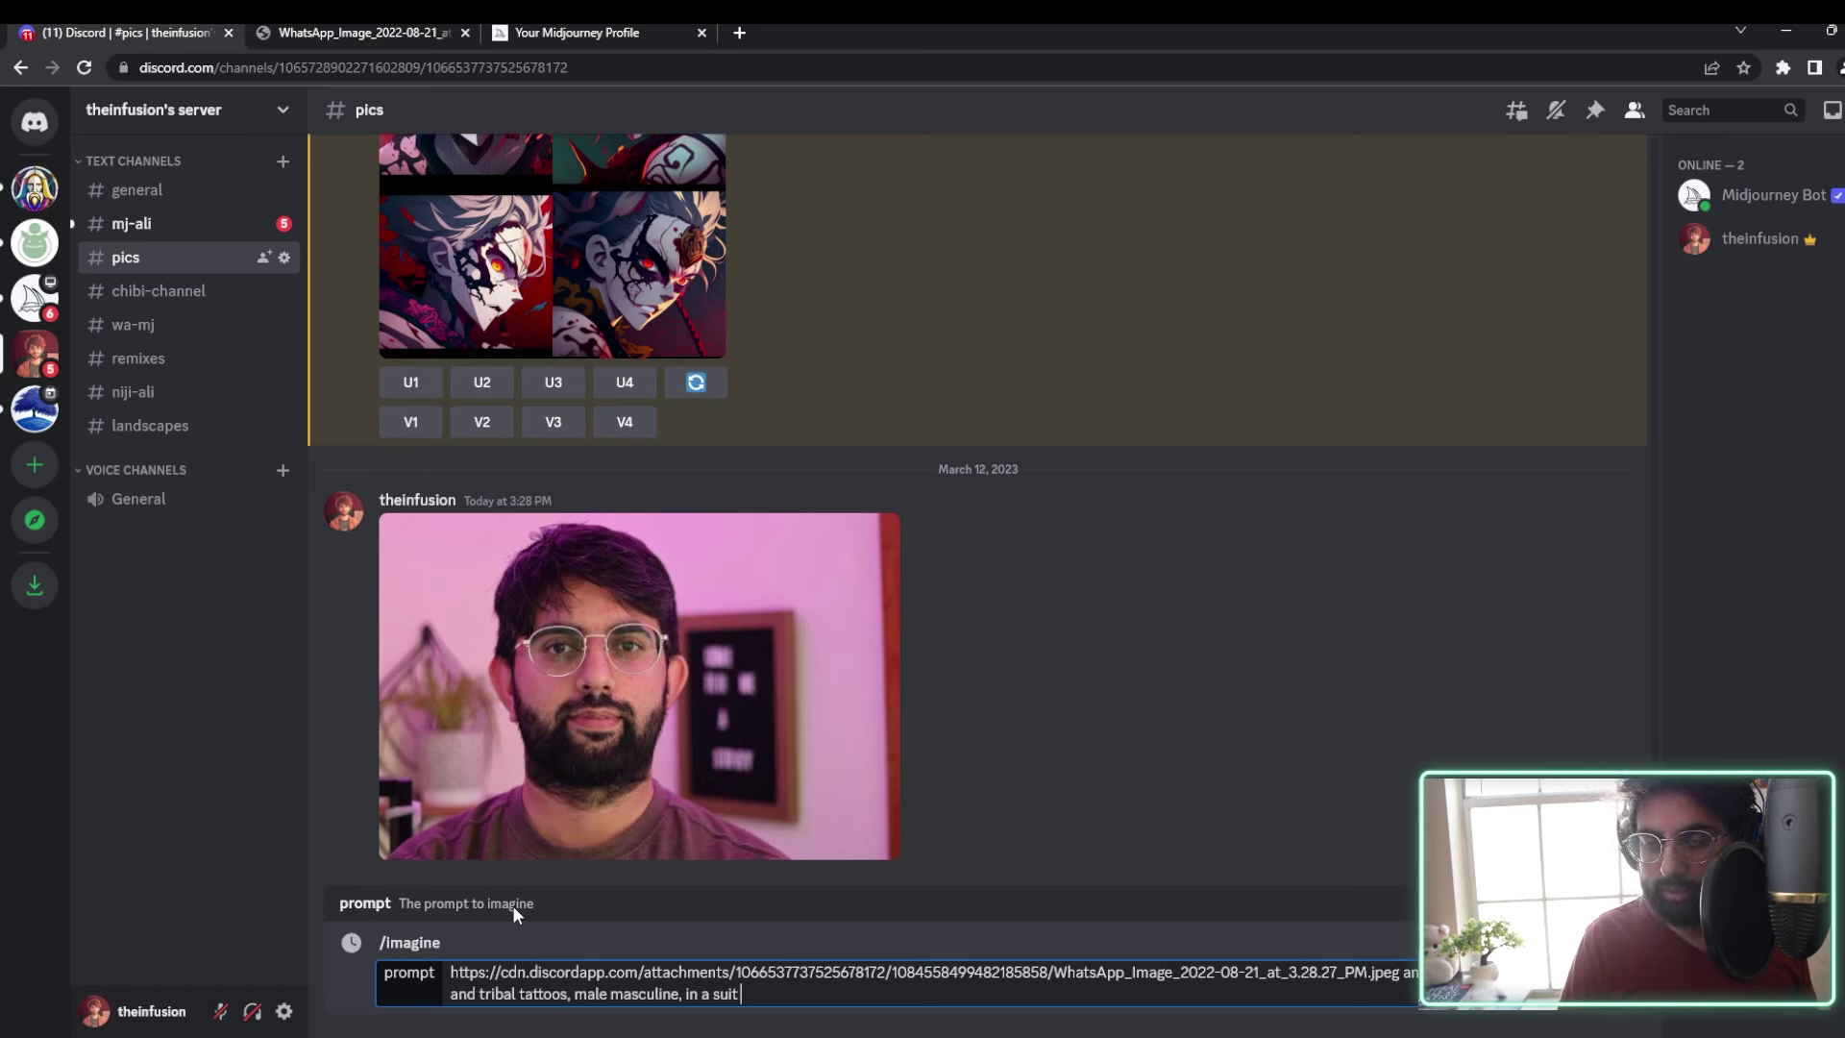
text(--)
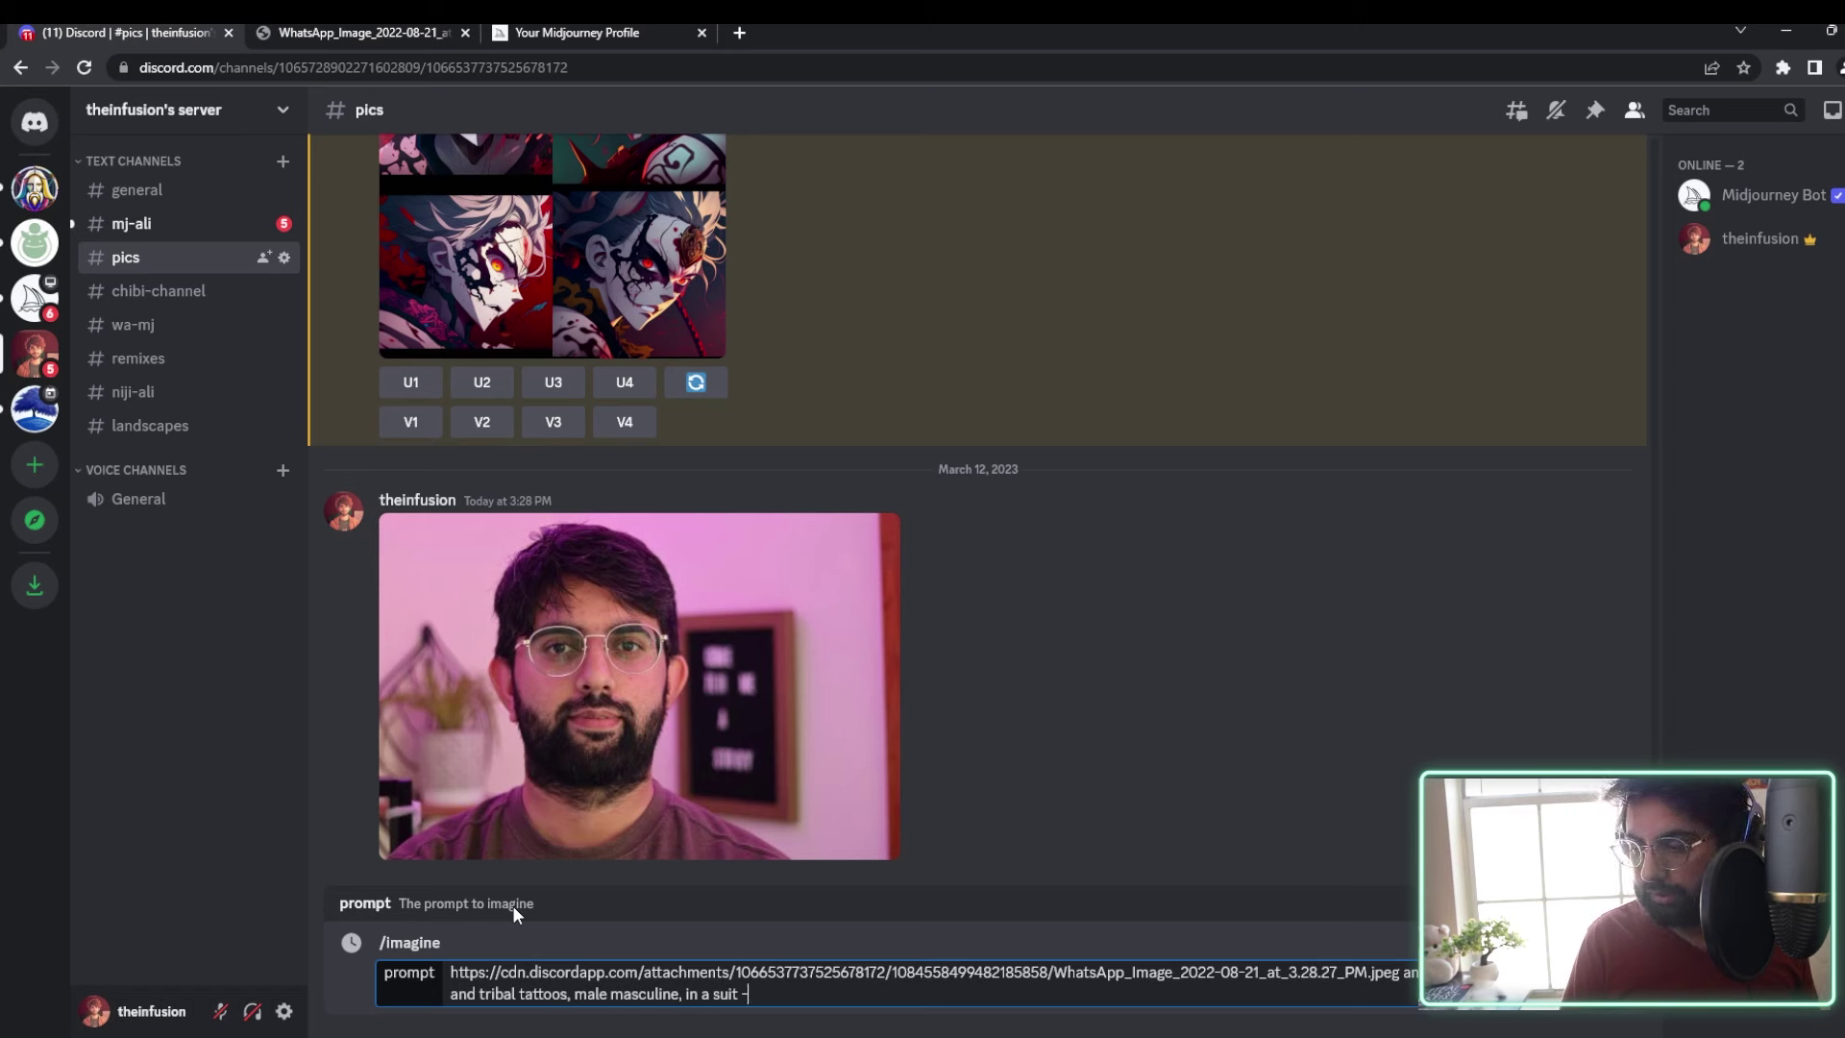
text(ar)
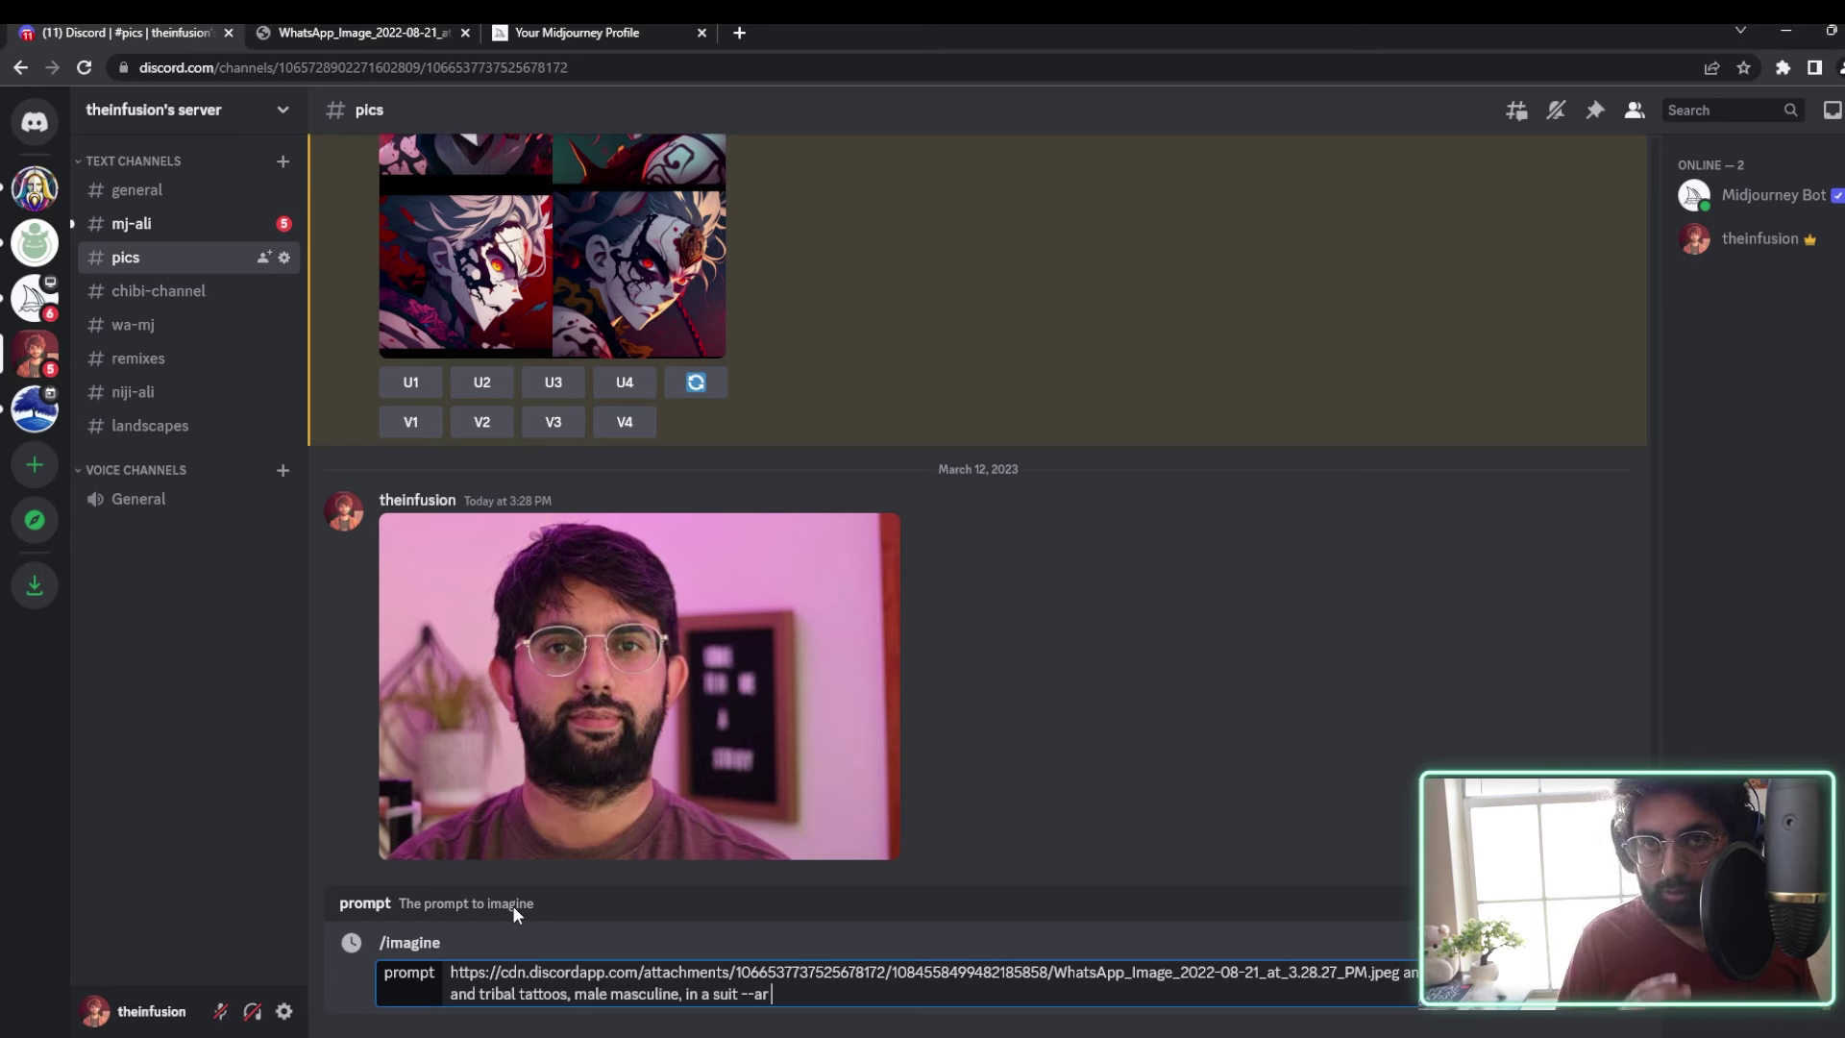
text( 2)
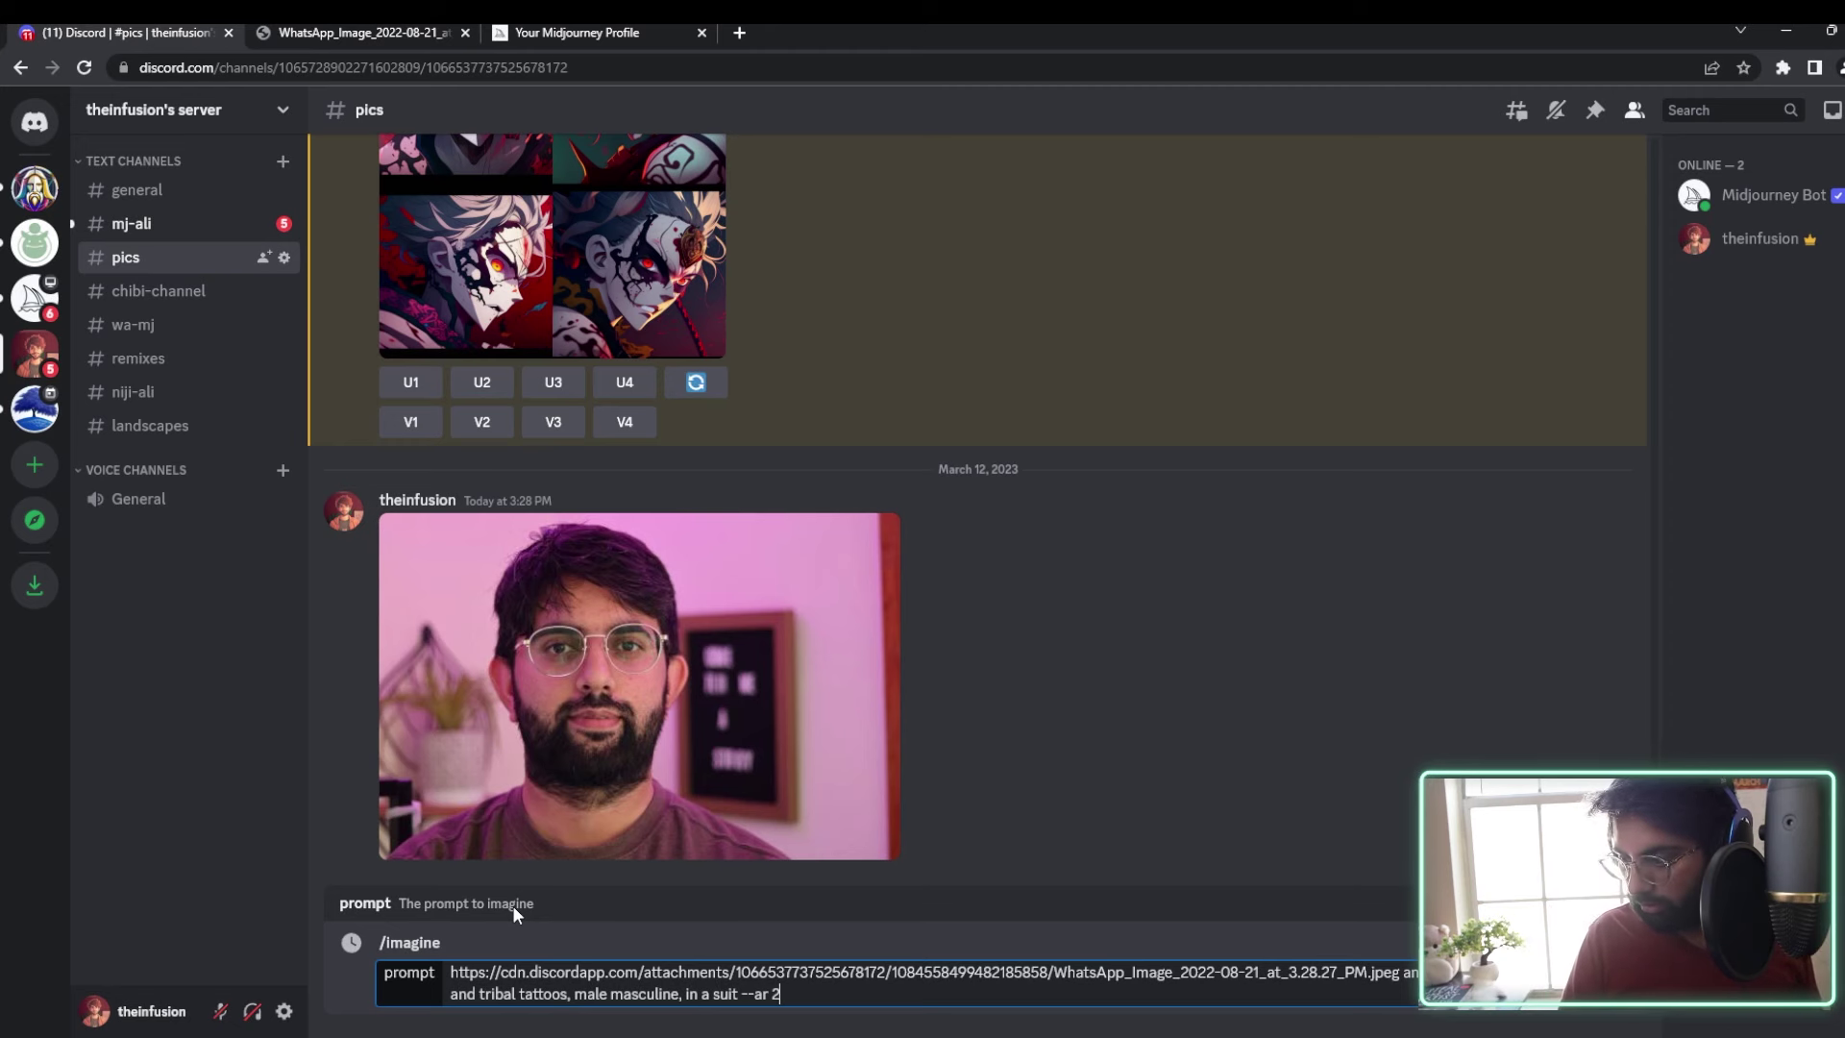
text(:1)
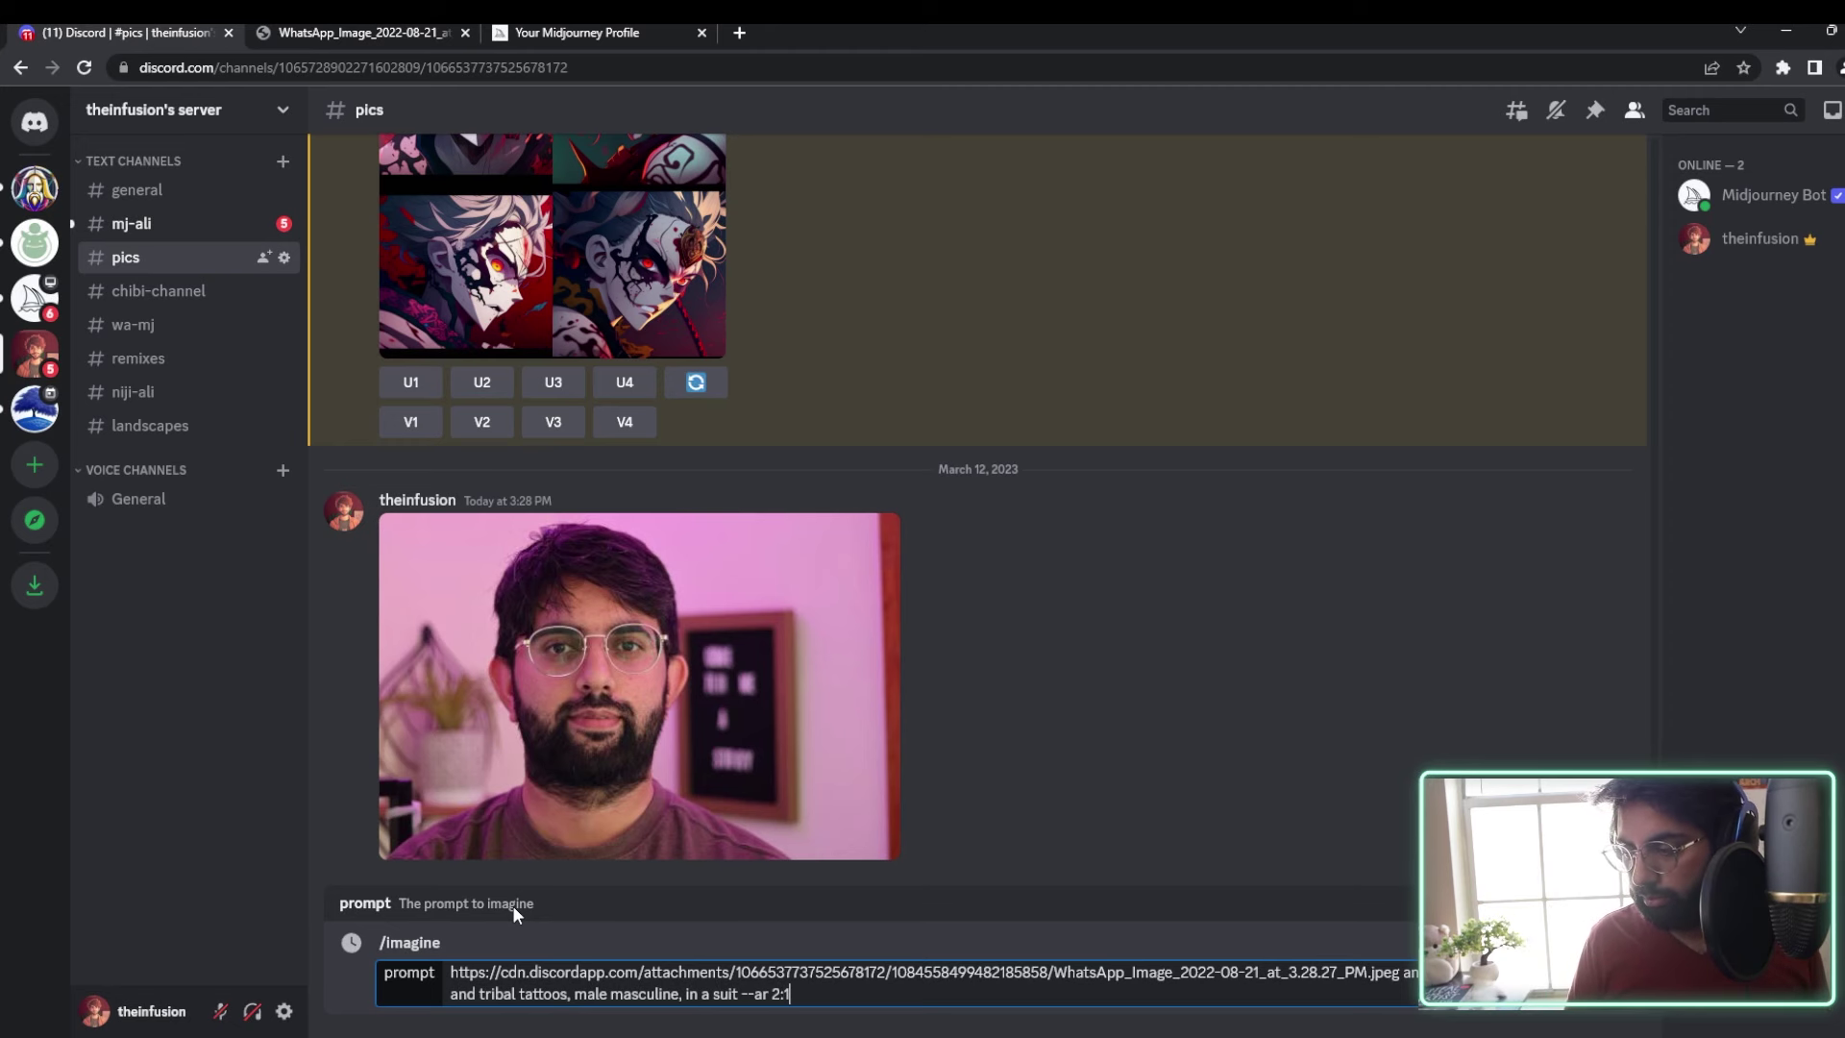
key(Return)
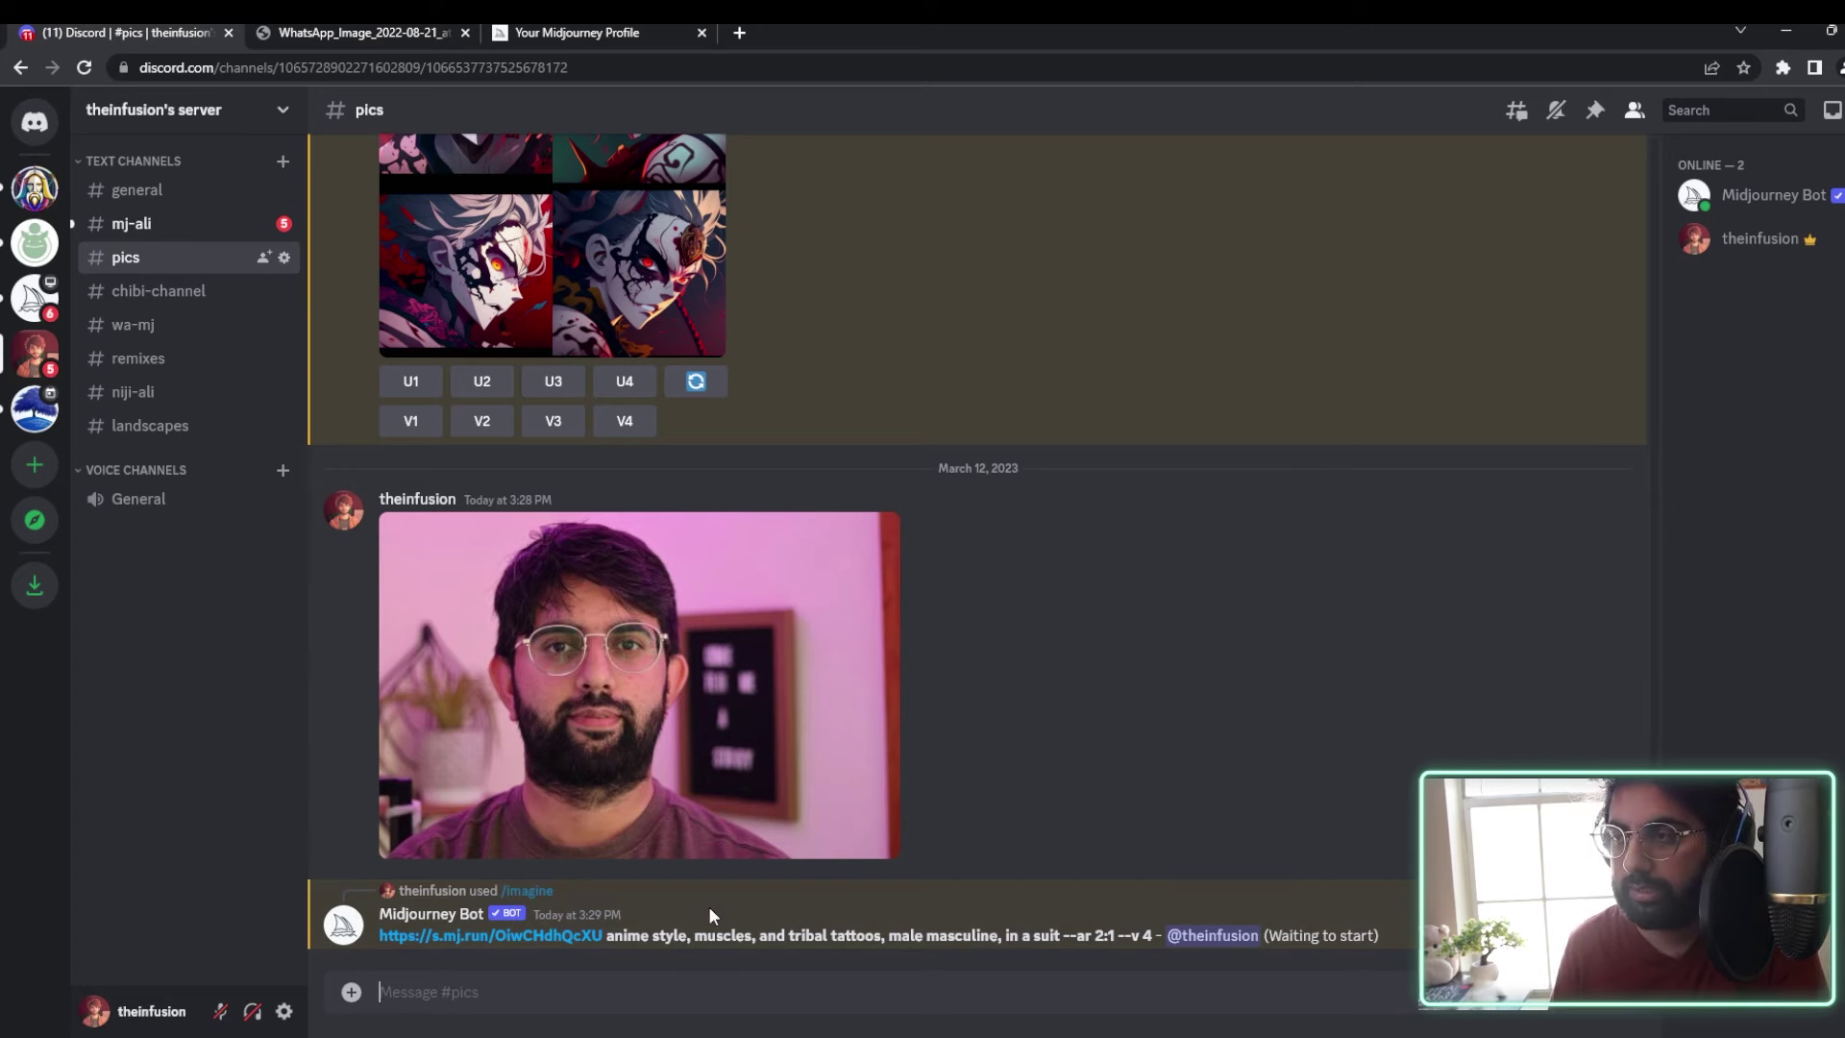
Step: Review the earlier reference image and enlarge the demon slayer image grid
scroll(707, 907, up, 5)
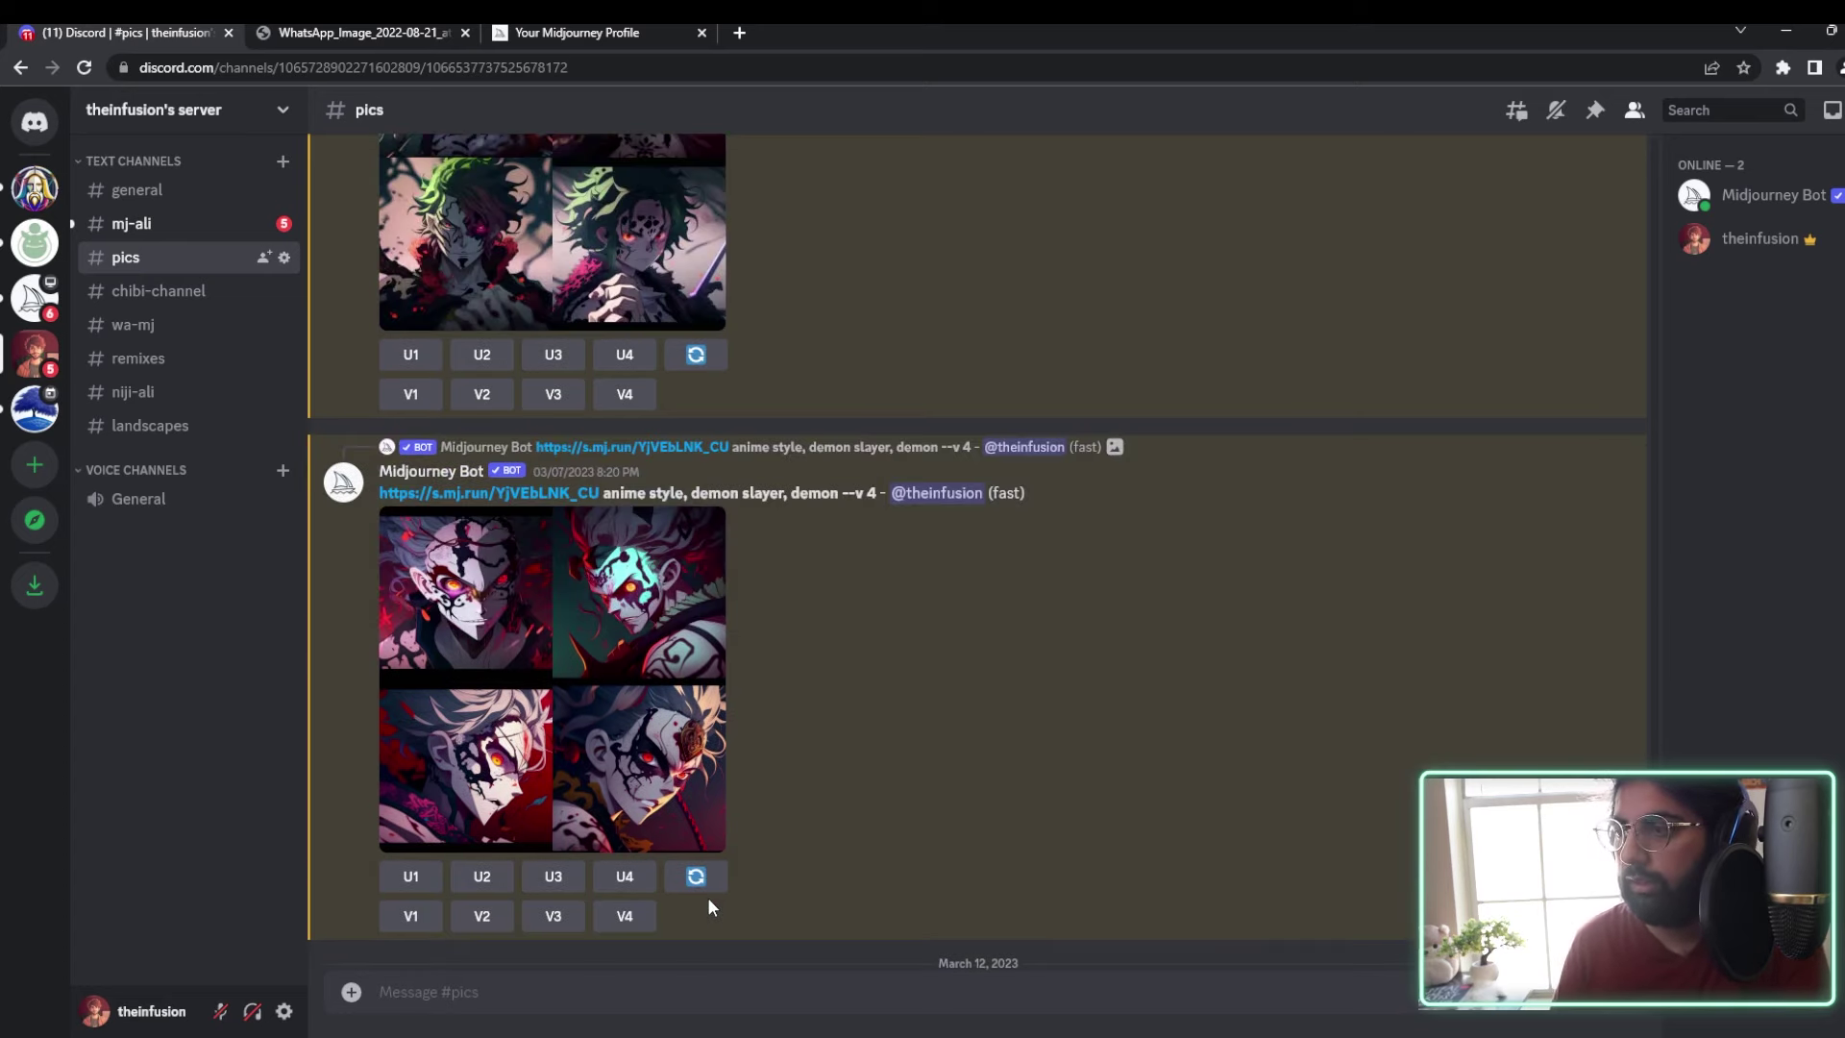
click(531, 495)
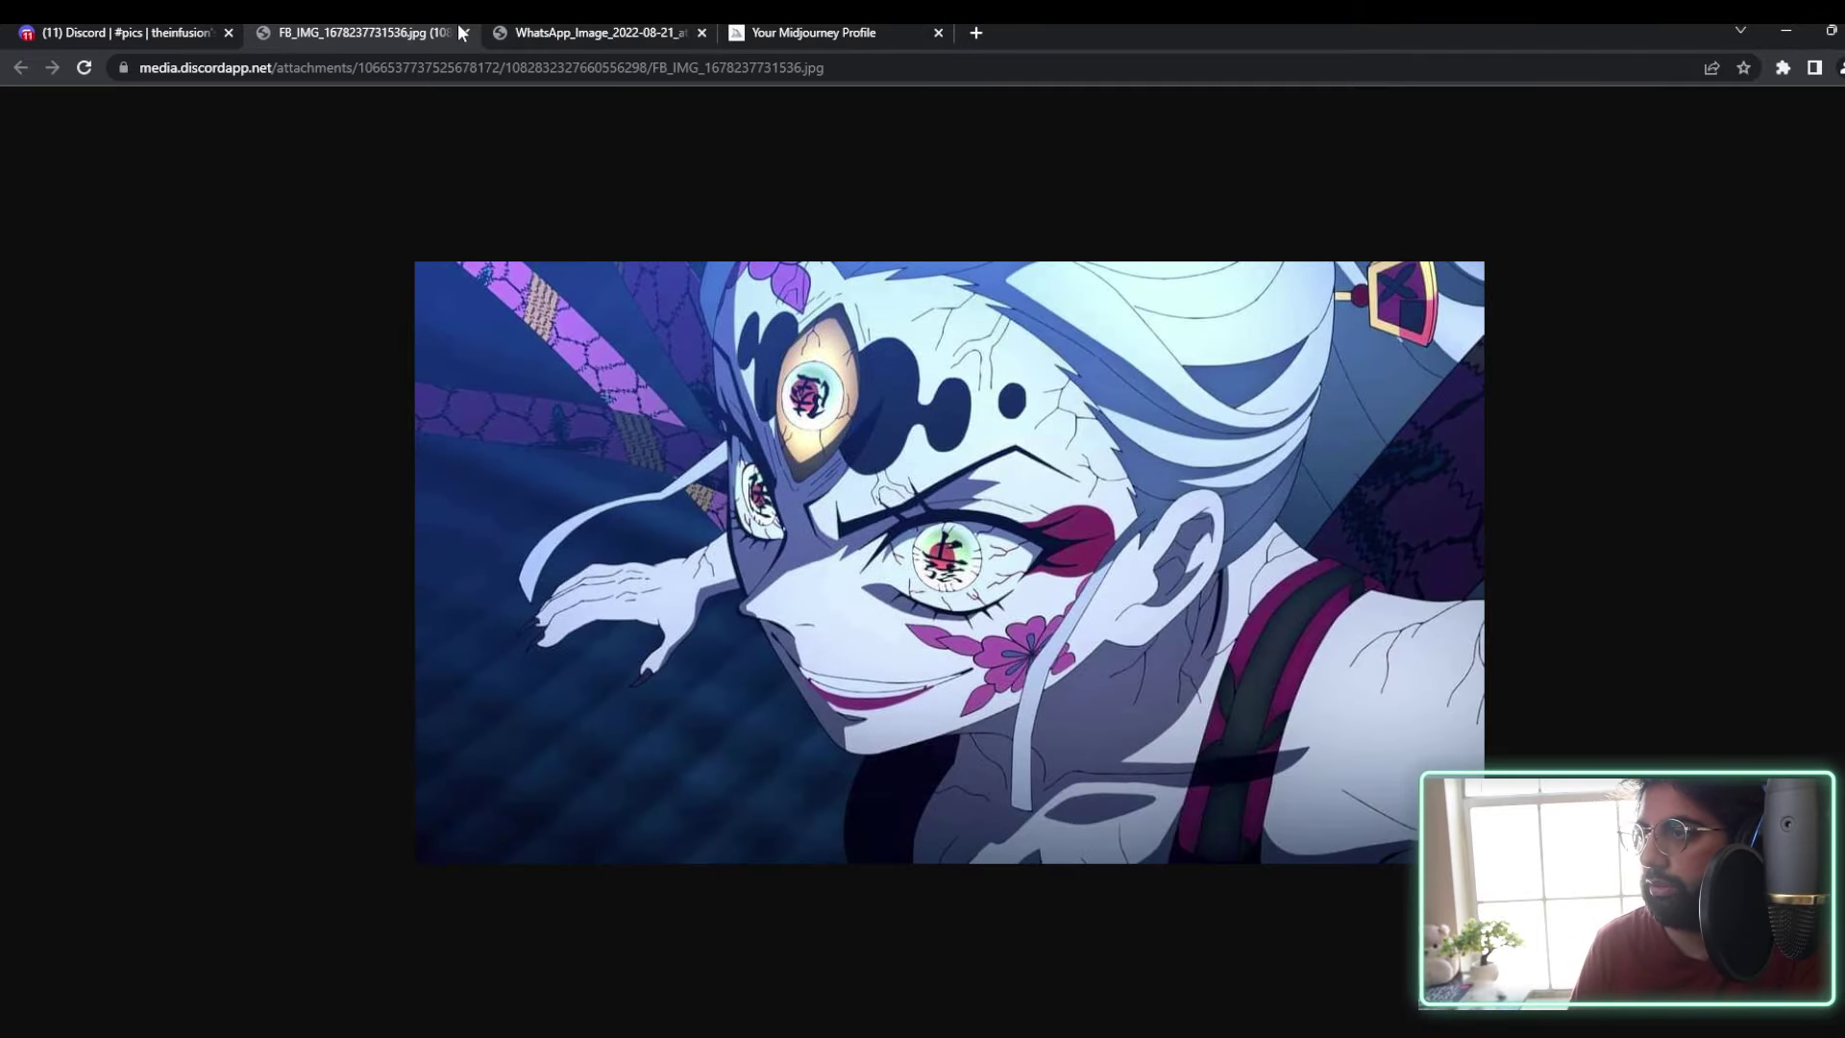
key(ctrl+w)
scroll(596, 384, down, 1)
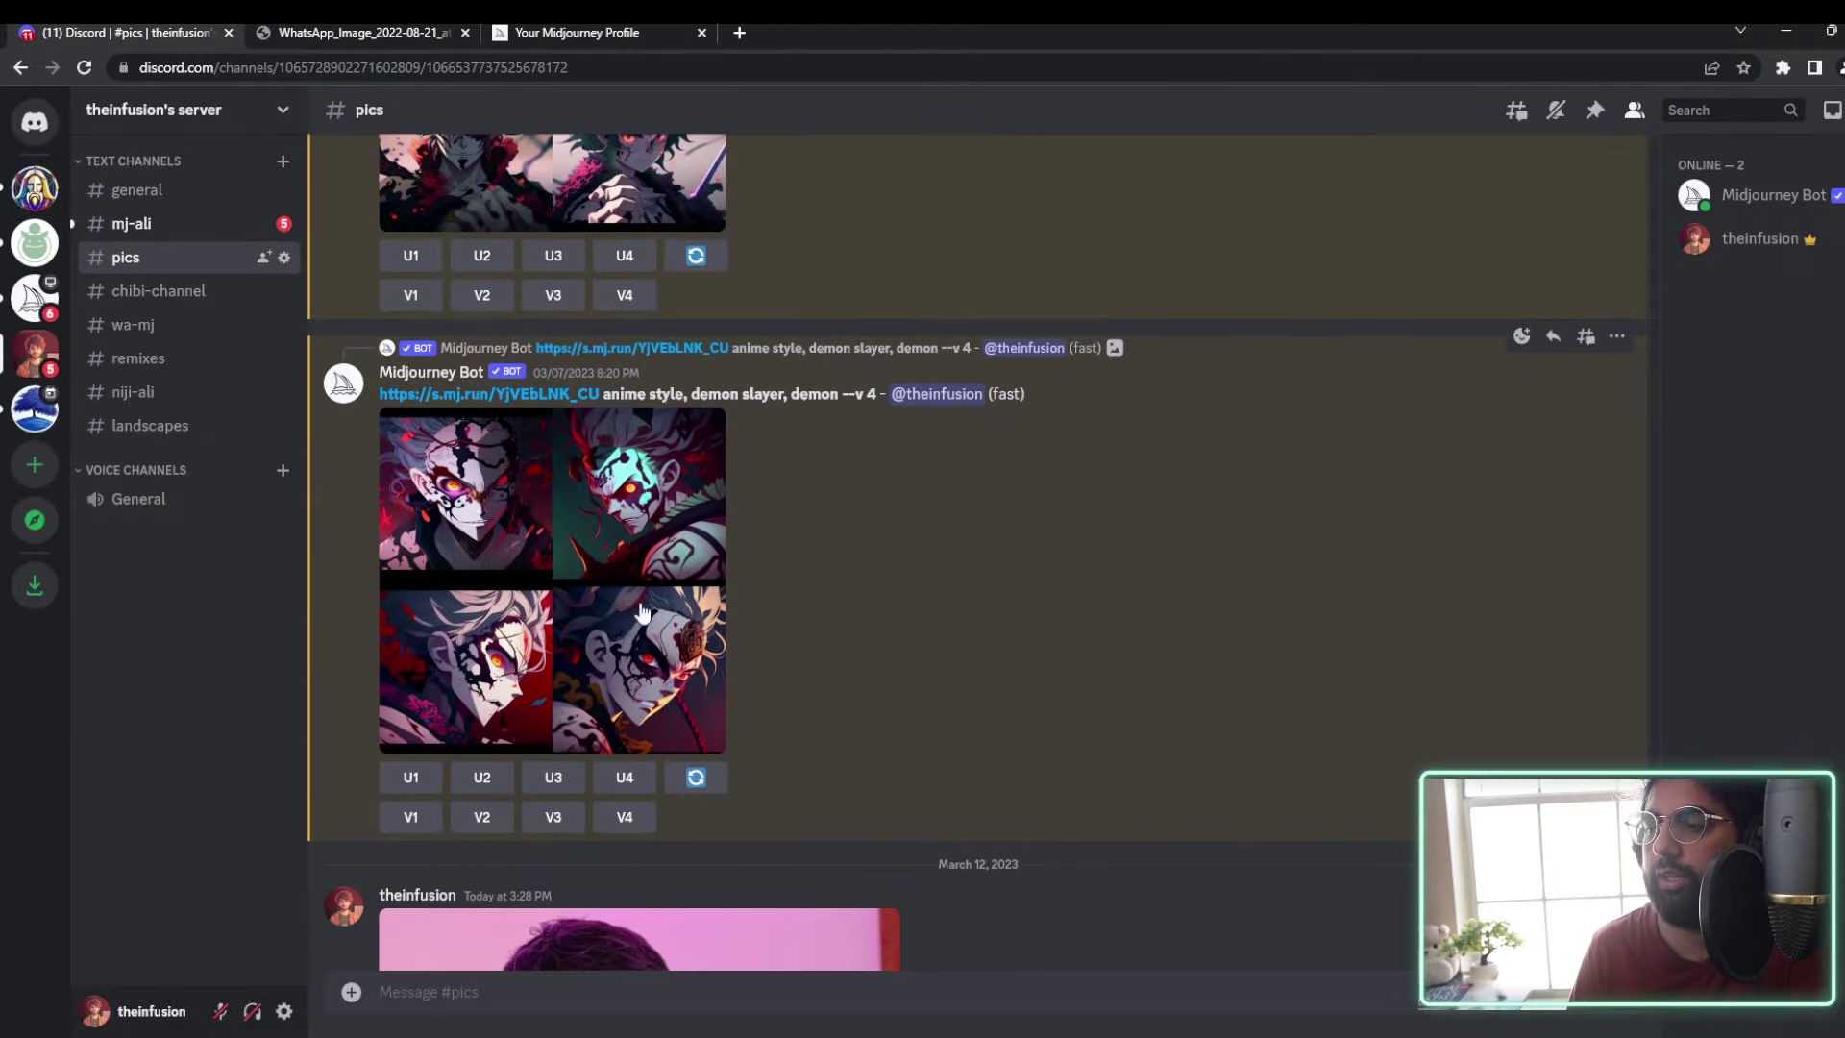
click(620, 410)
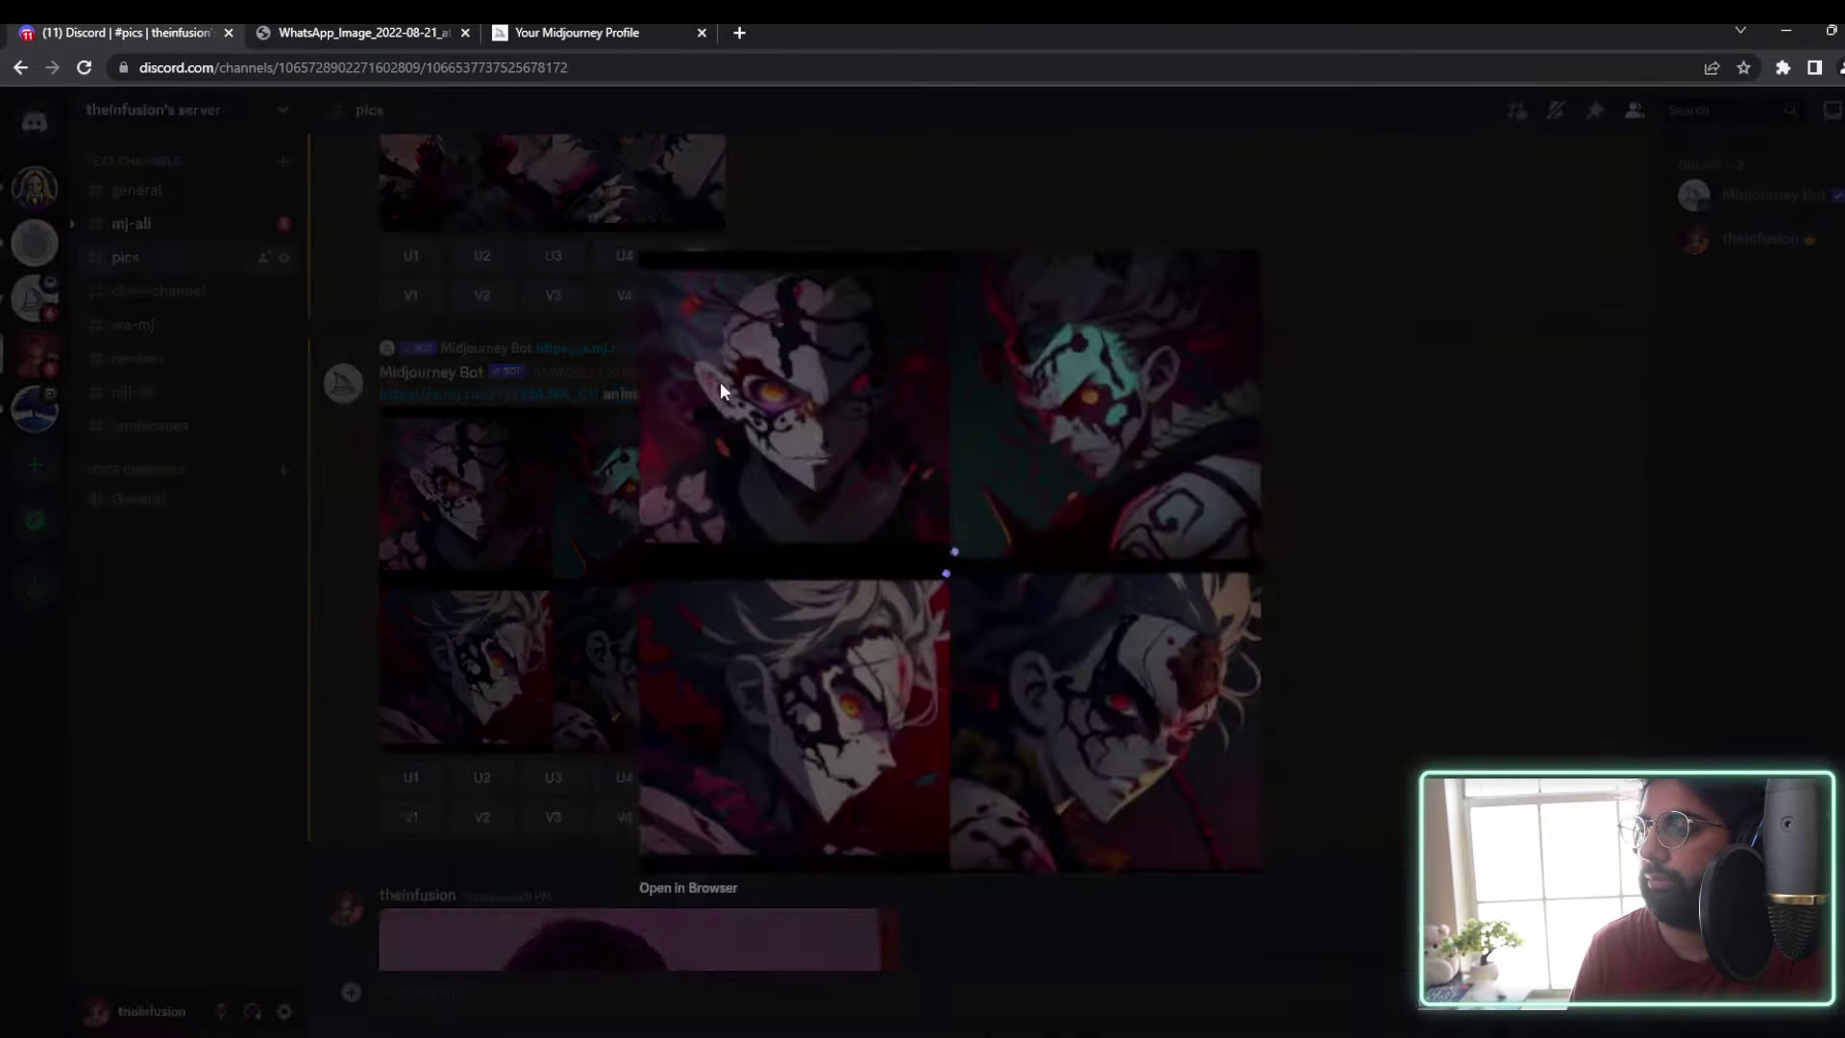
key(Escape)
Step: Inspect the earlier 'anime style demon slayer' prompt wording and close the second reference tab
drag(604, 394, 841, 395)
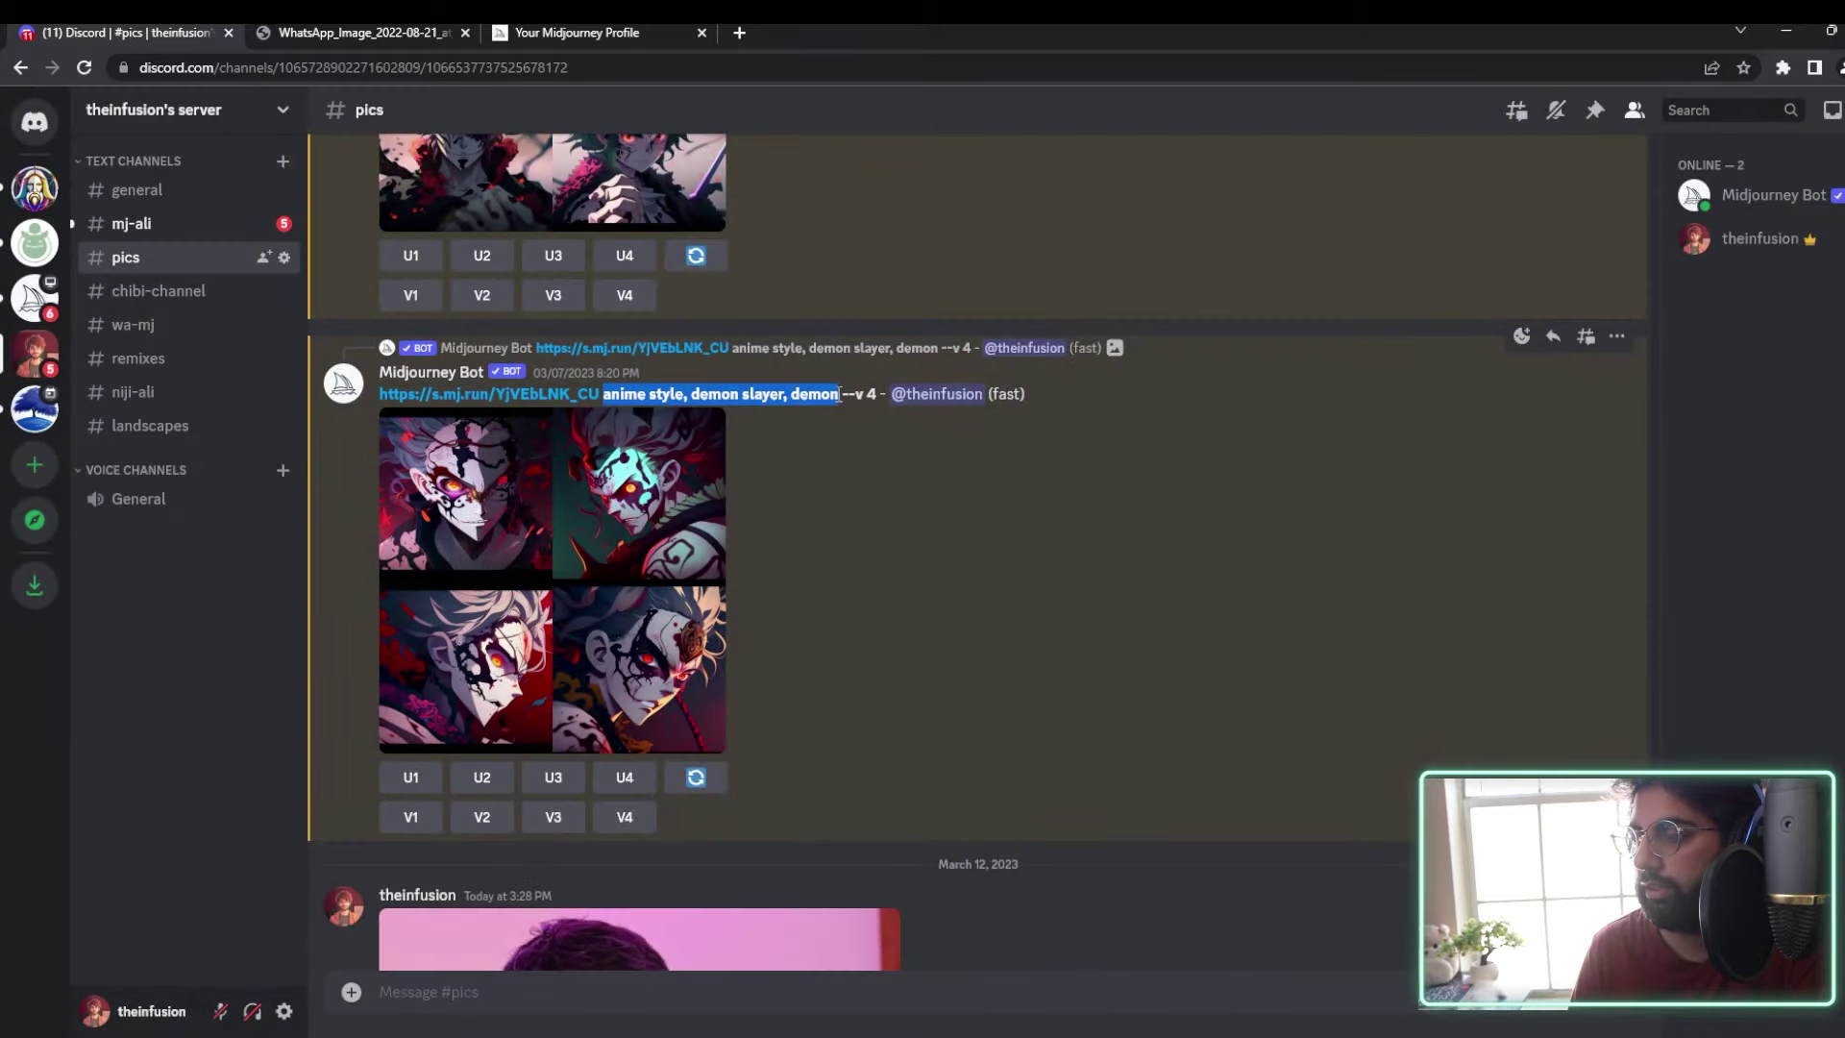
click(792, 390)
double_click(817, 394)
click(860, 394)
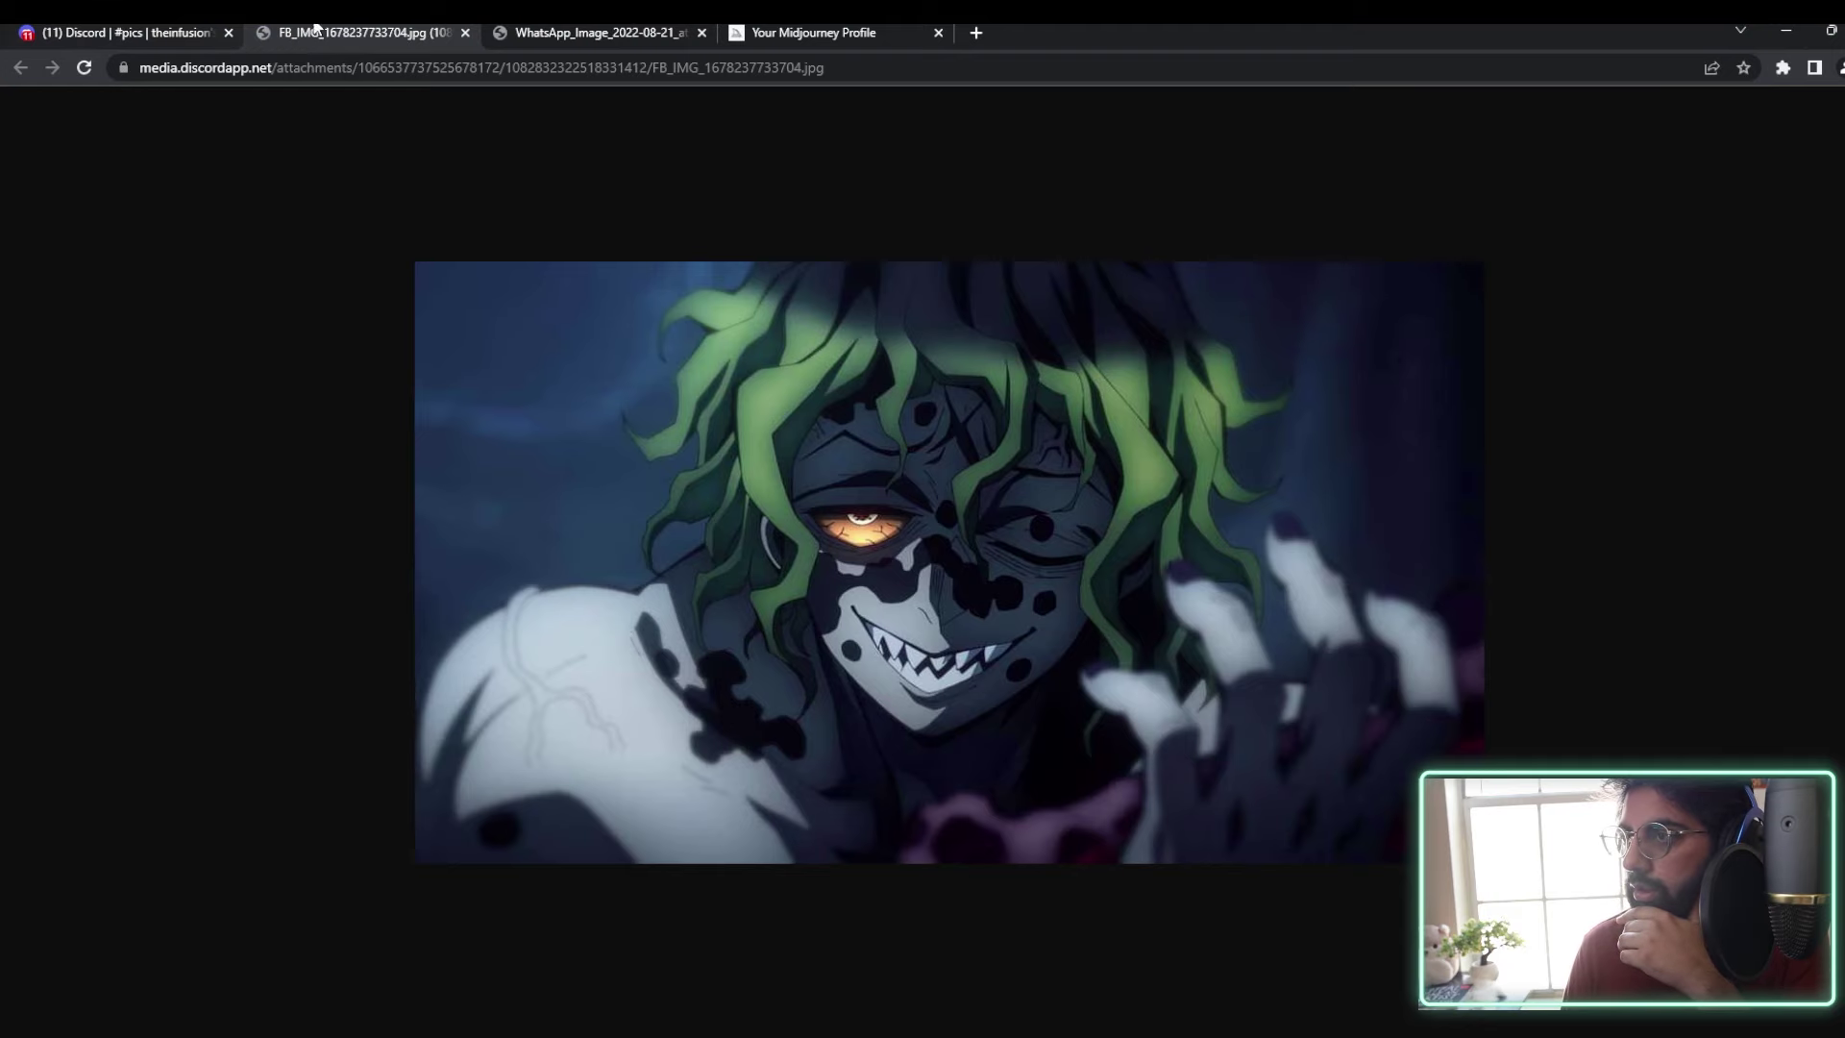
click(466, 32)
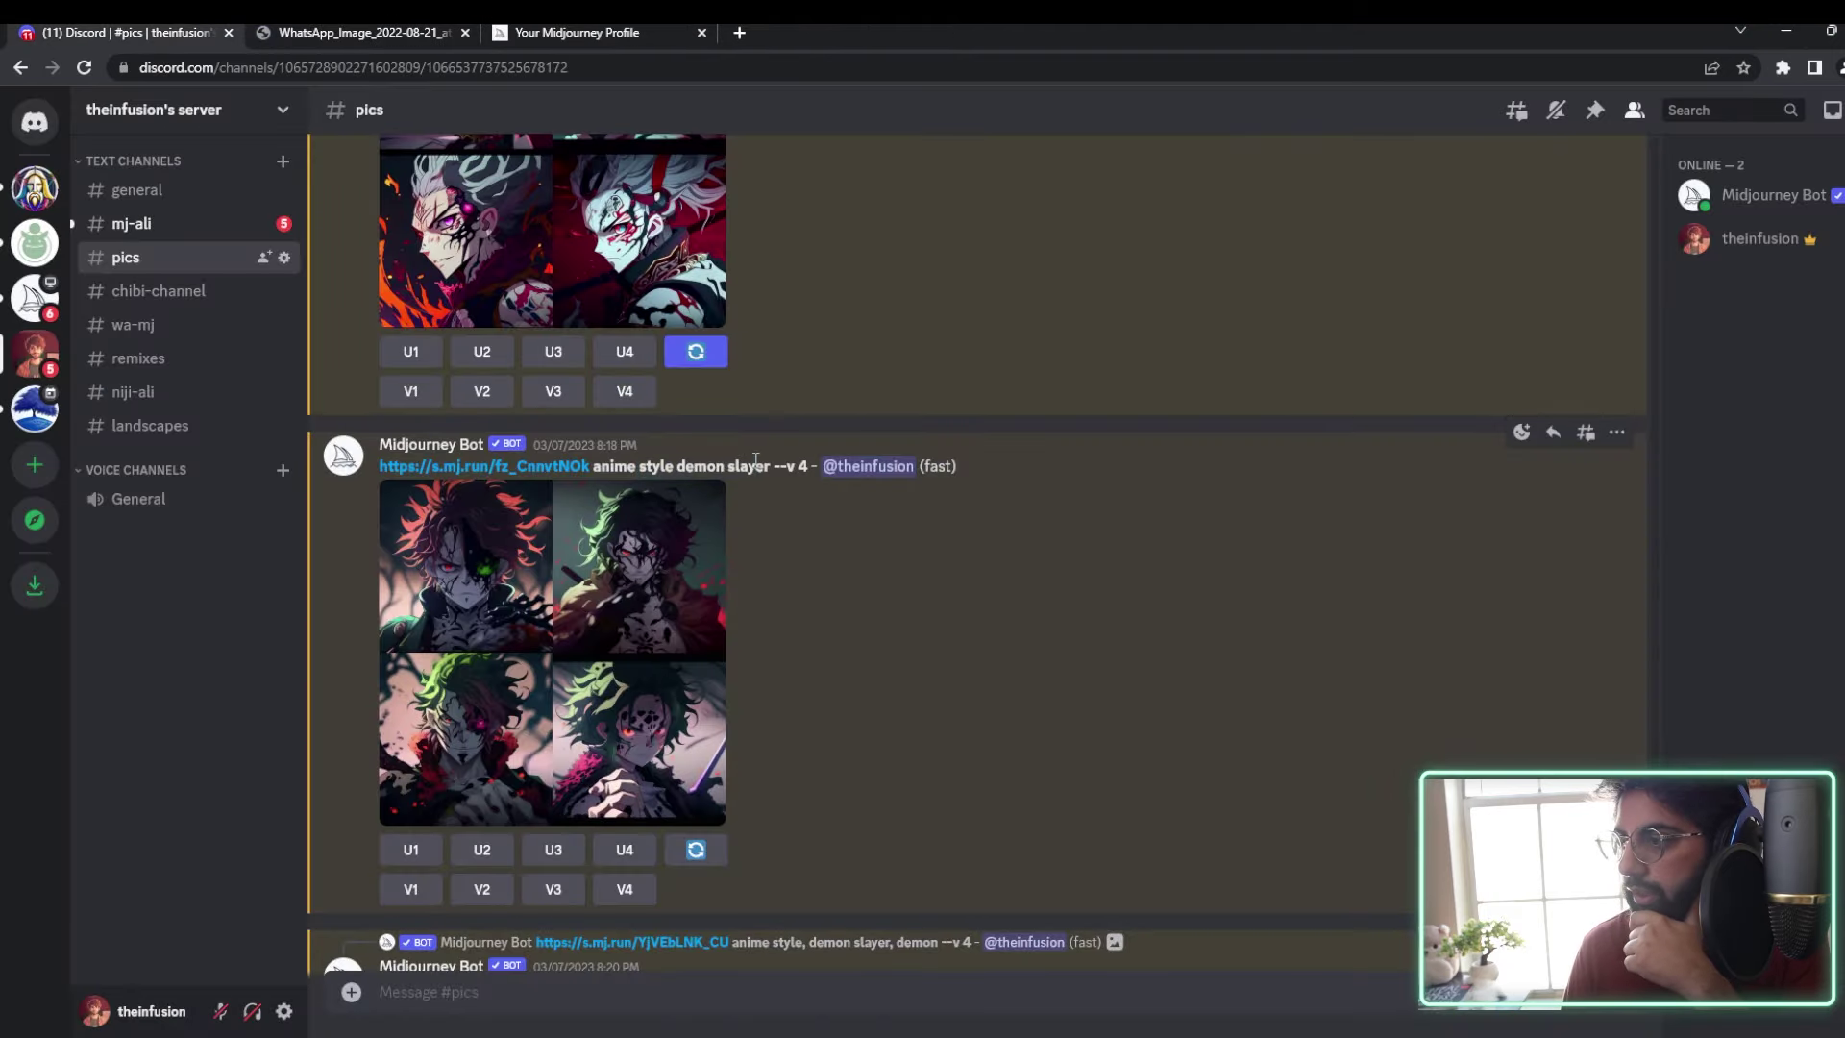
scroll(805, 534, down, 1)
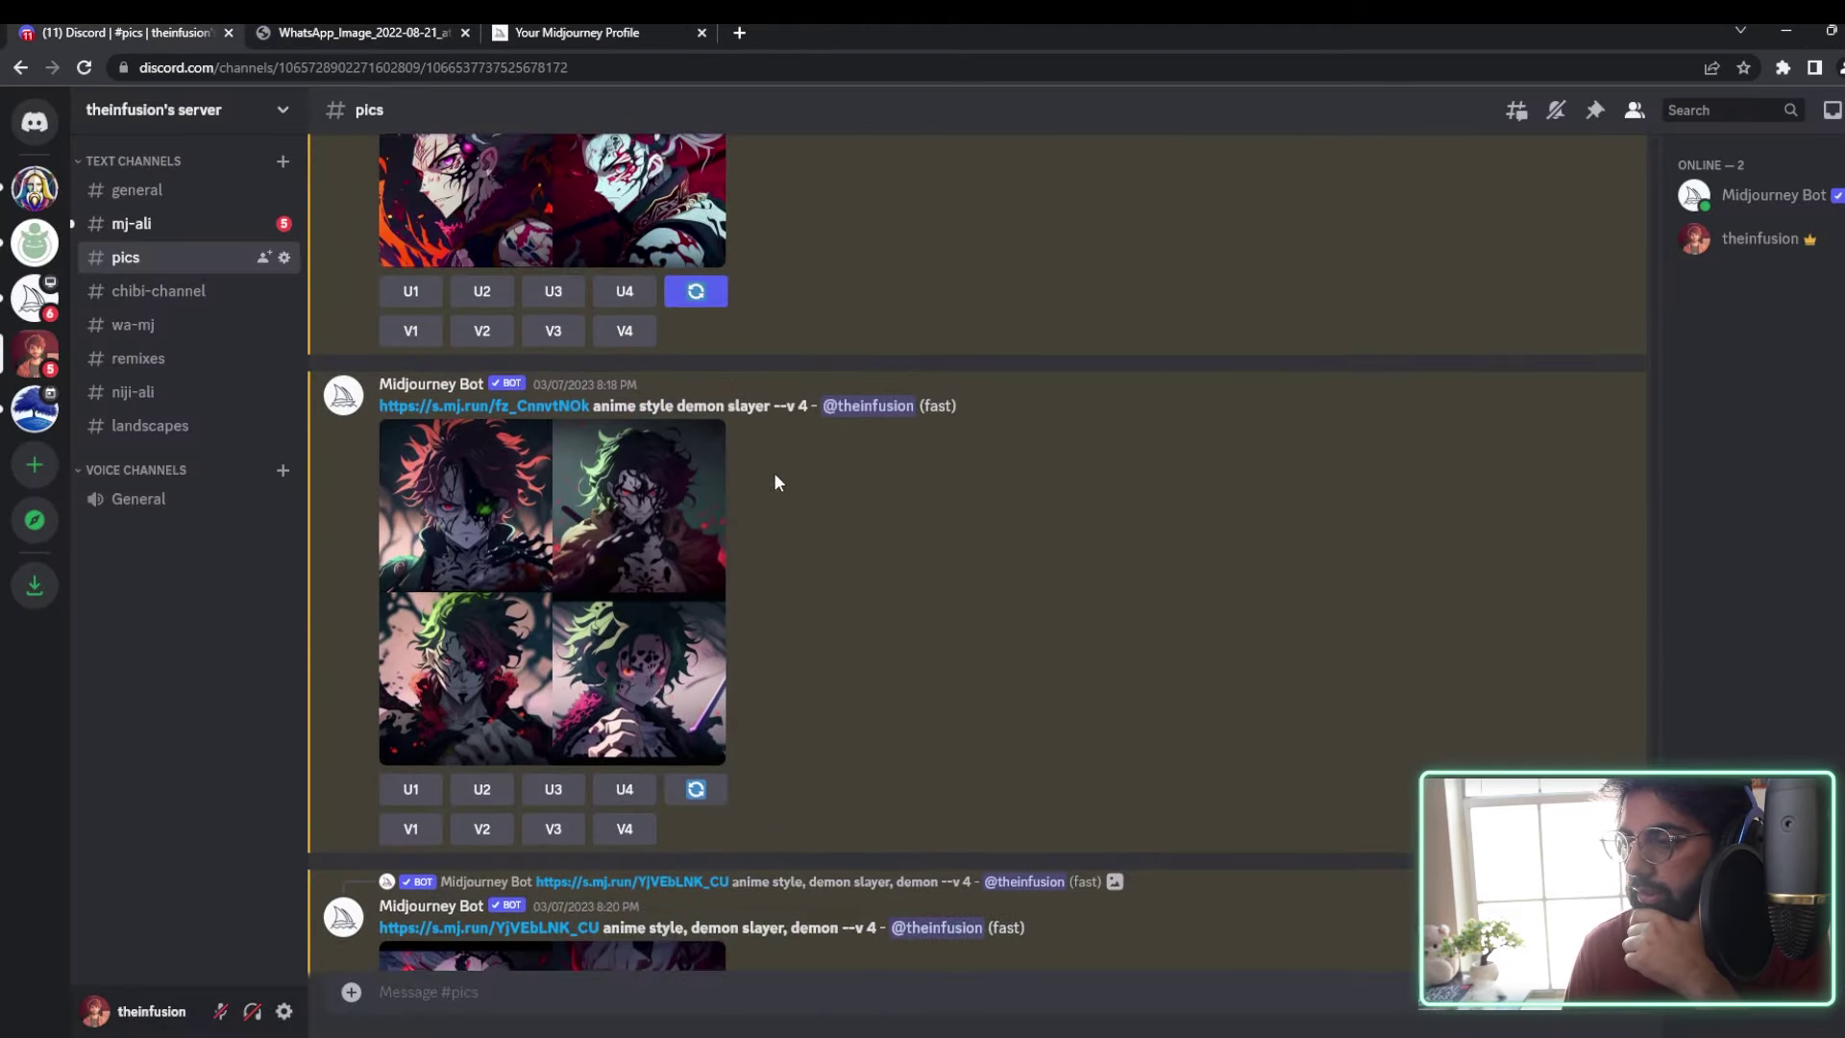
scroll(774, 471, up, 1)
drag(597, 465, 772, 467)
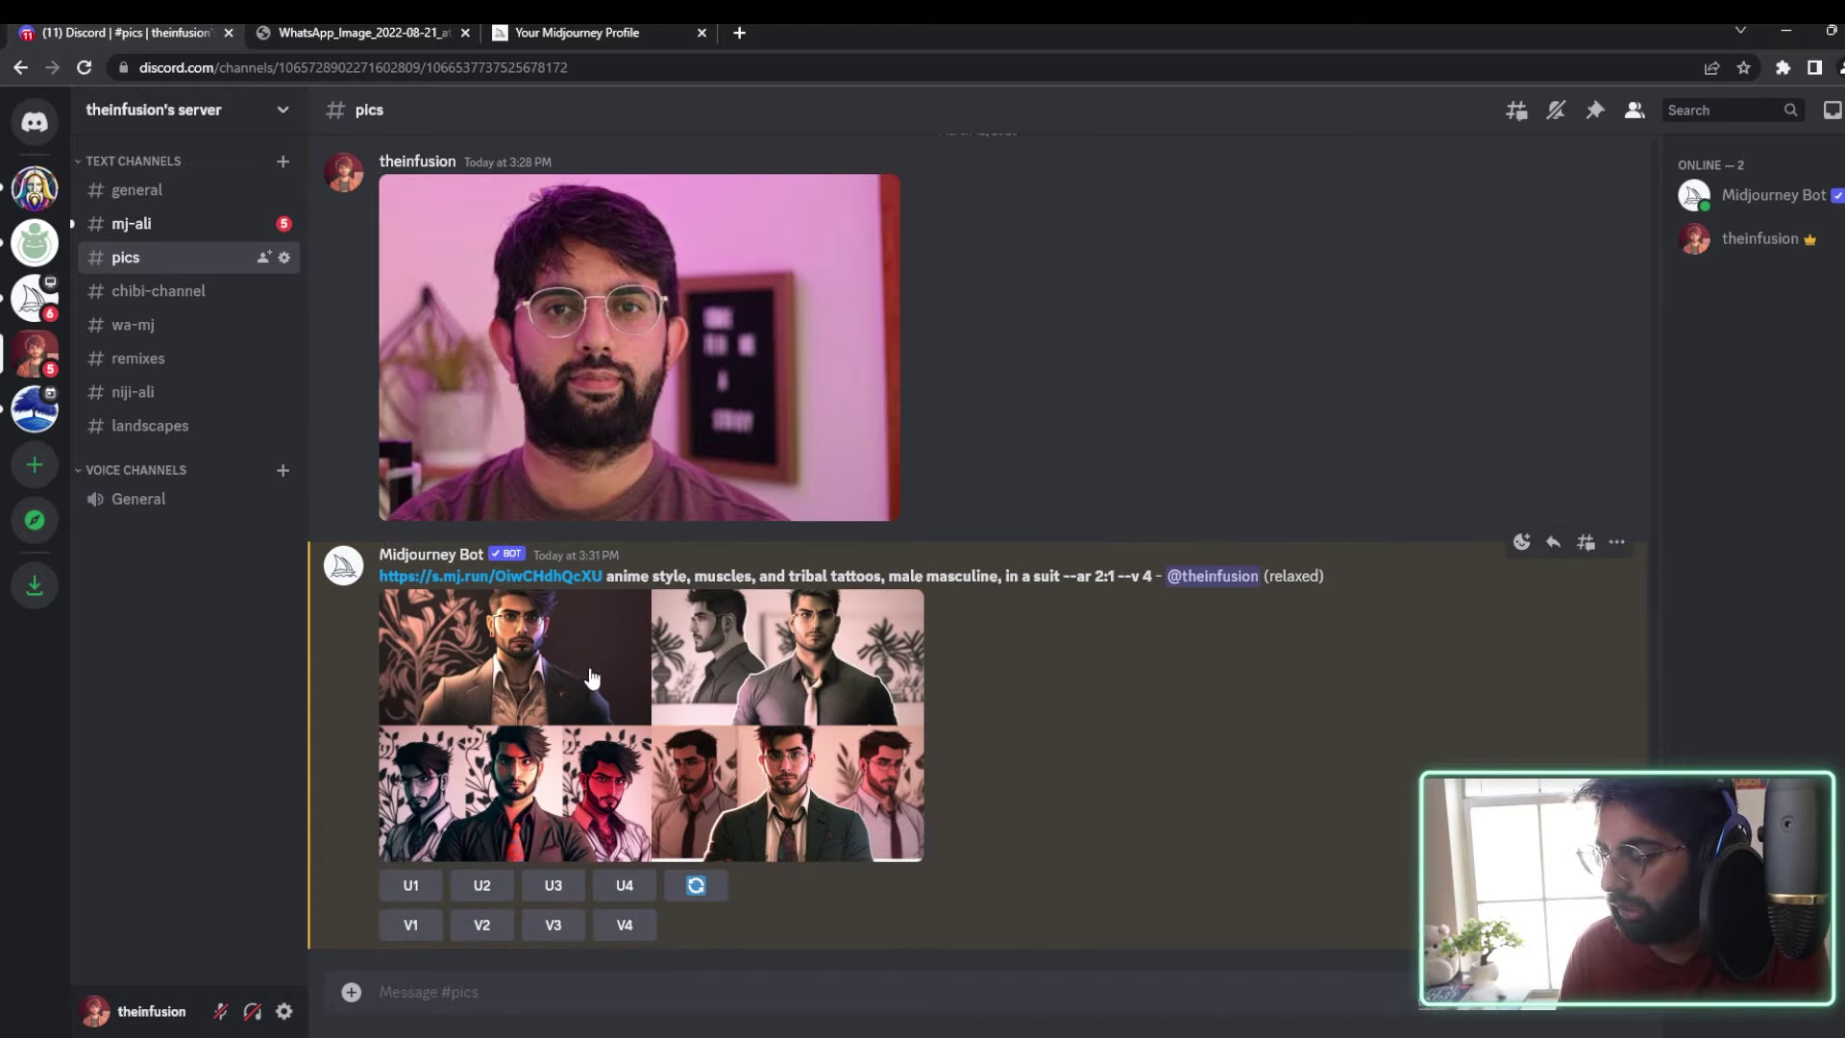
click(579, 657)
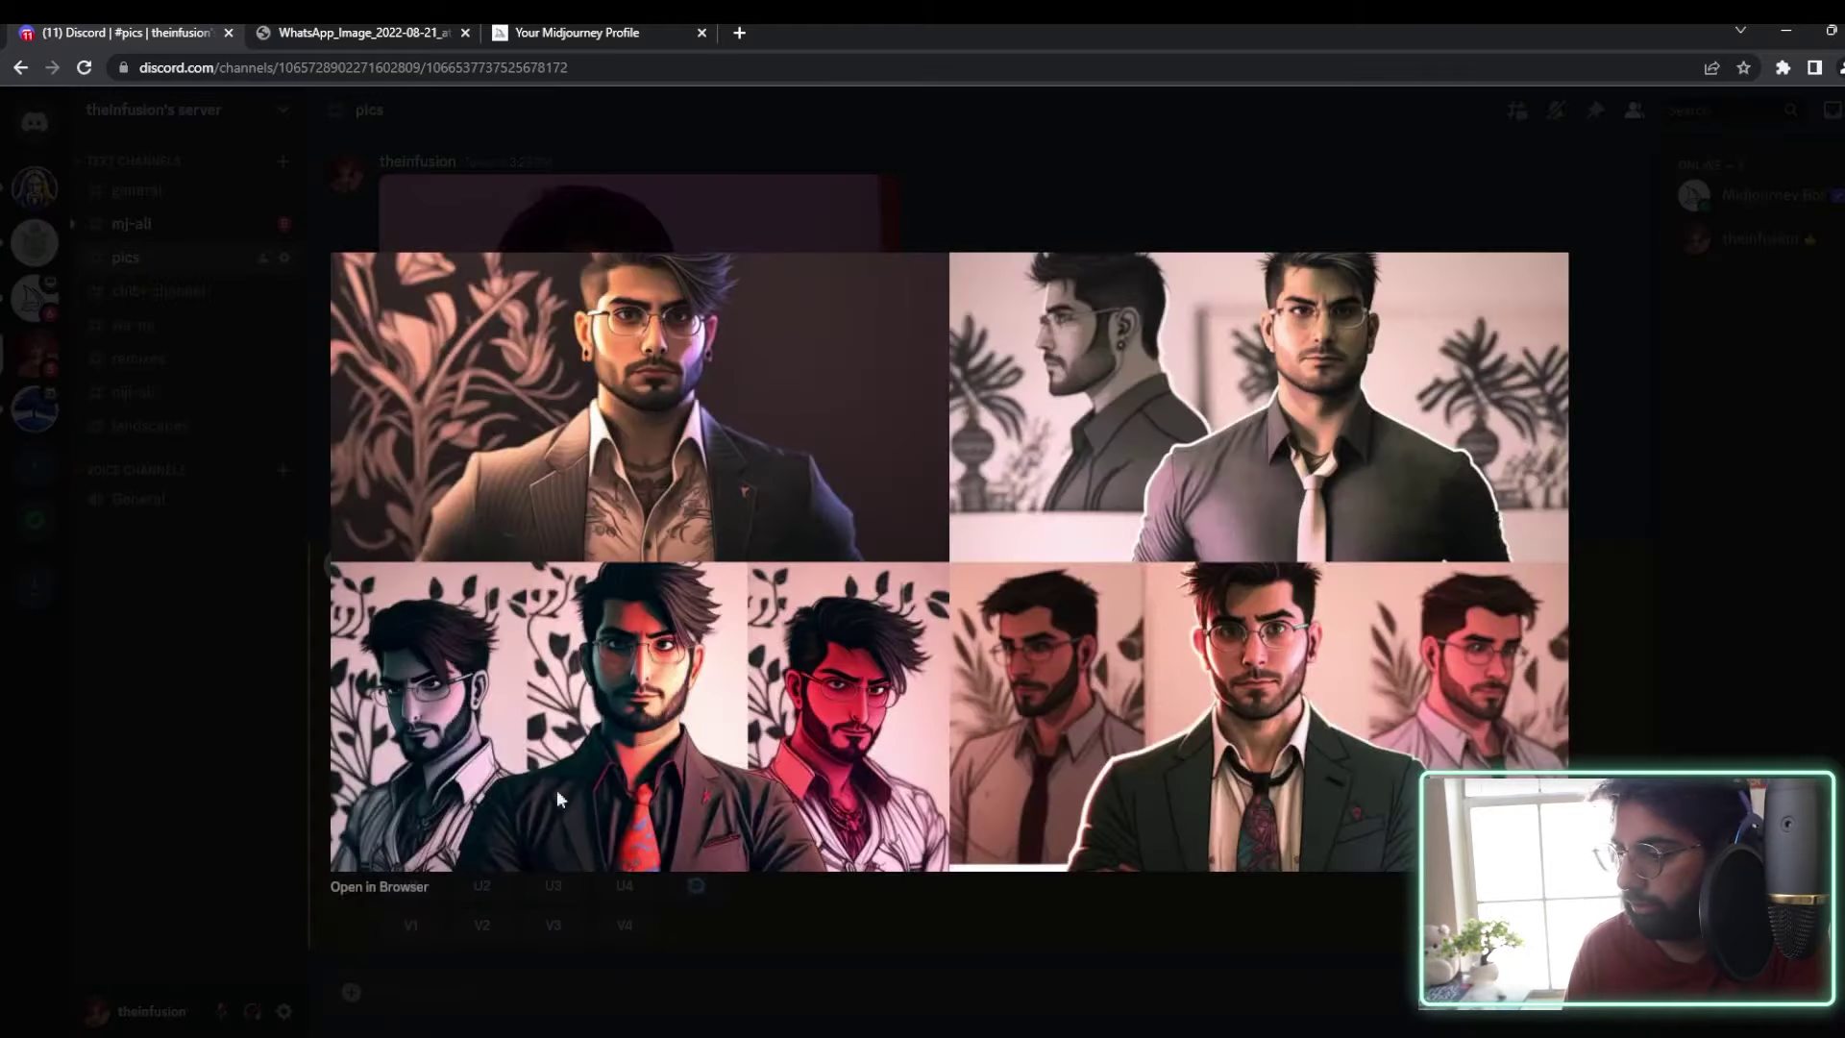
click(403, 888)
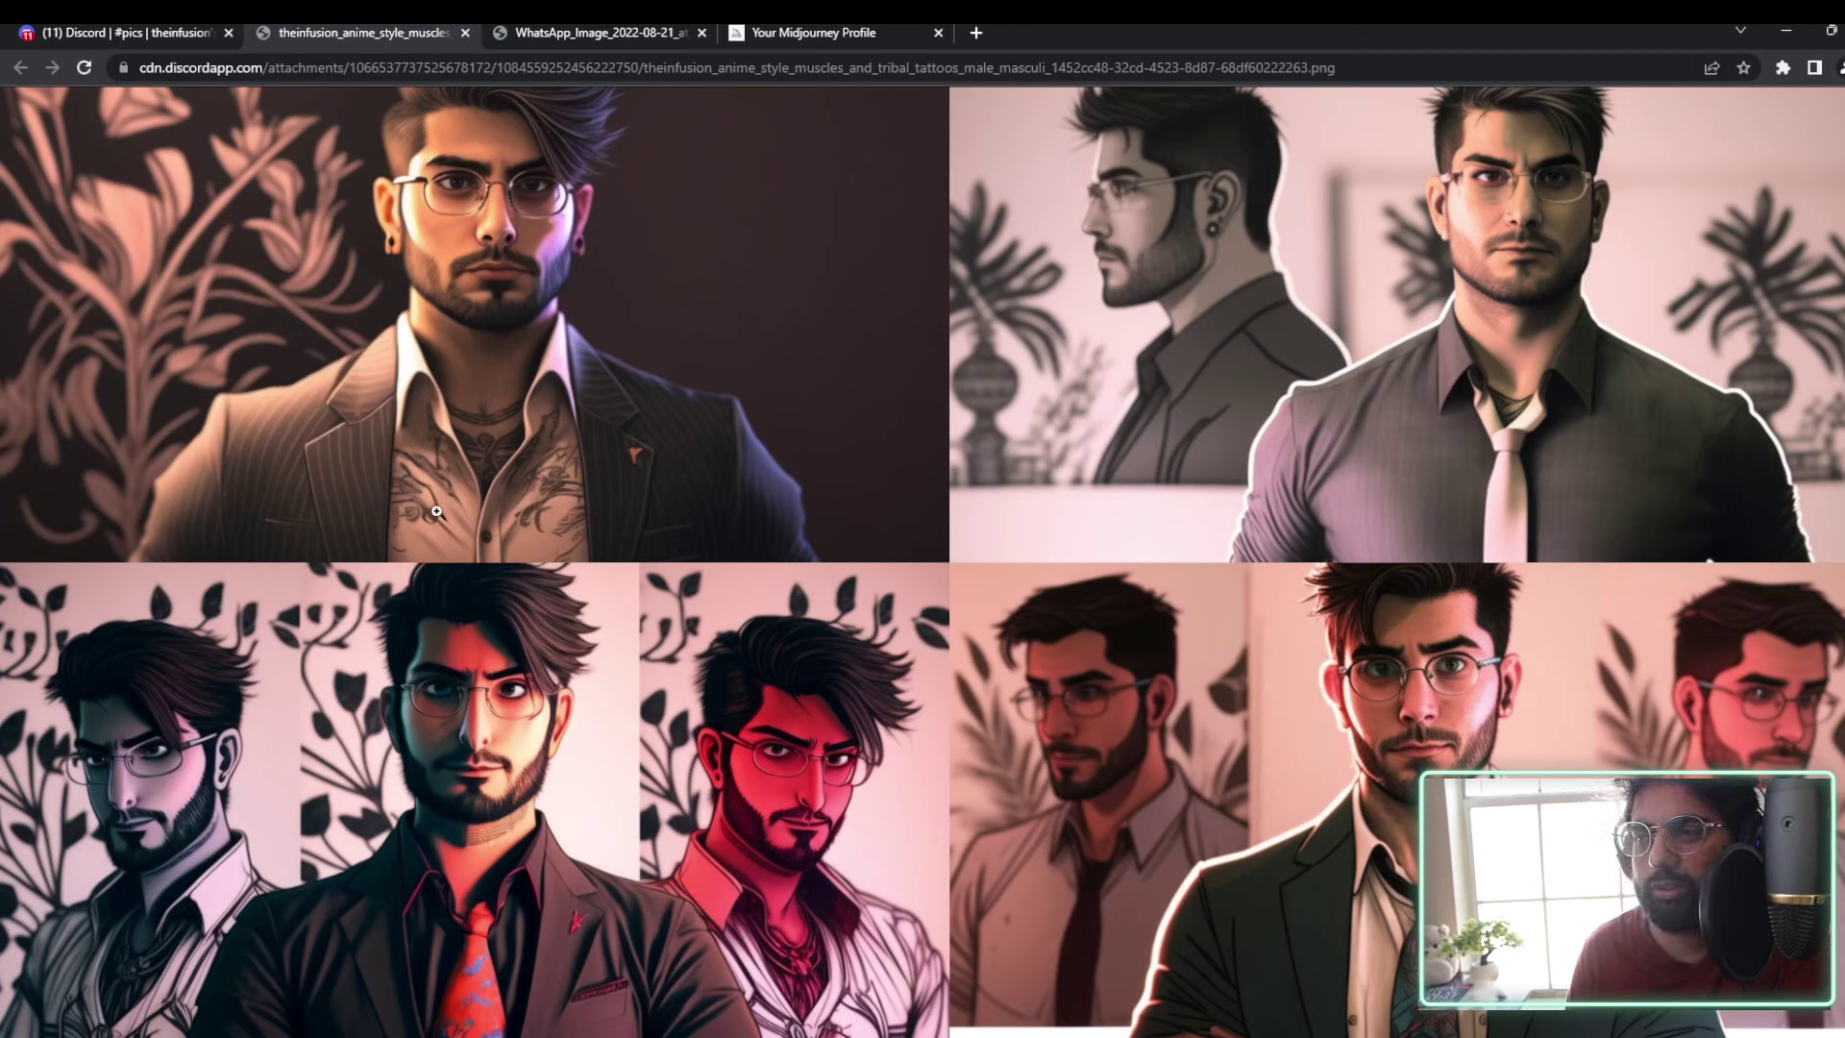
click(465, 33)
click(216, 498)
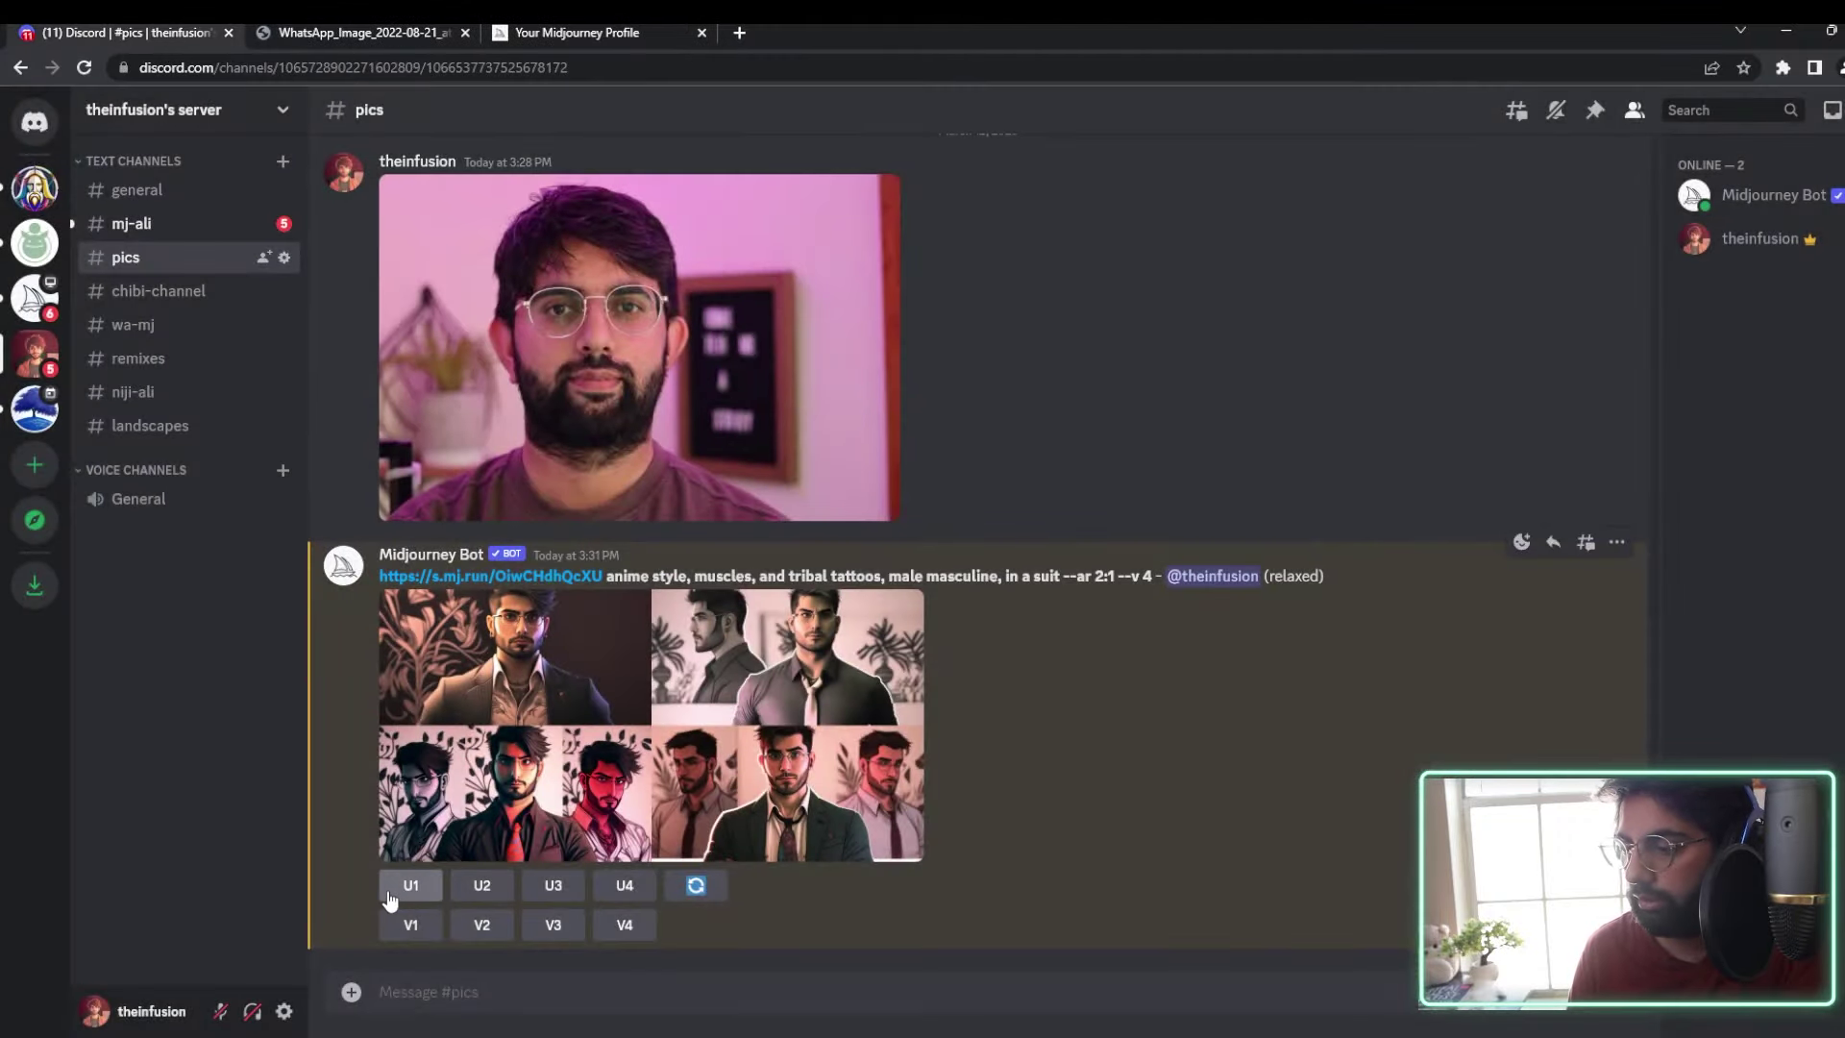
Step: Upscale the first variant (U1) of the suited avatar grid and check its aspect ratio
click(390, 892)
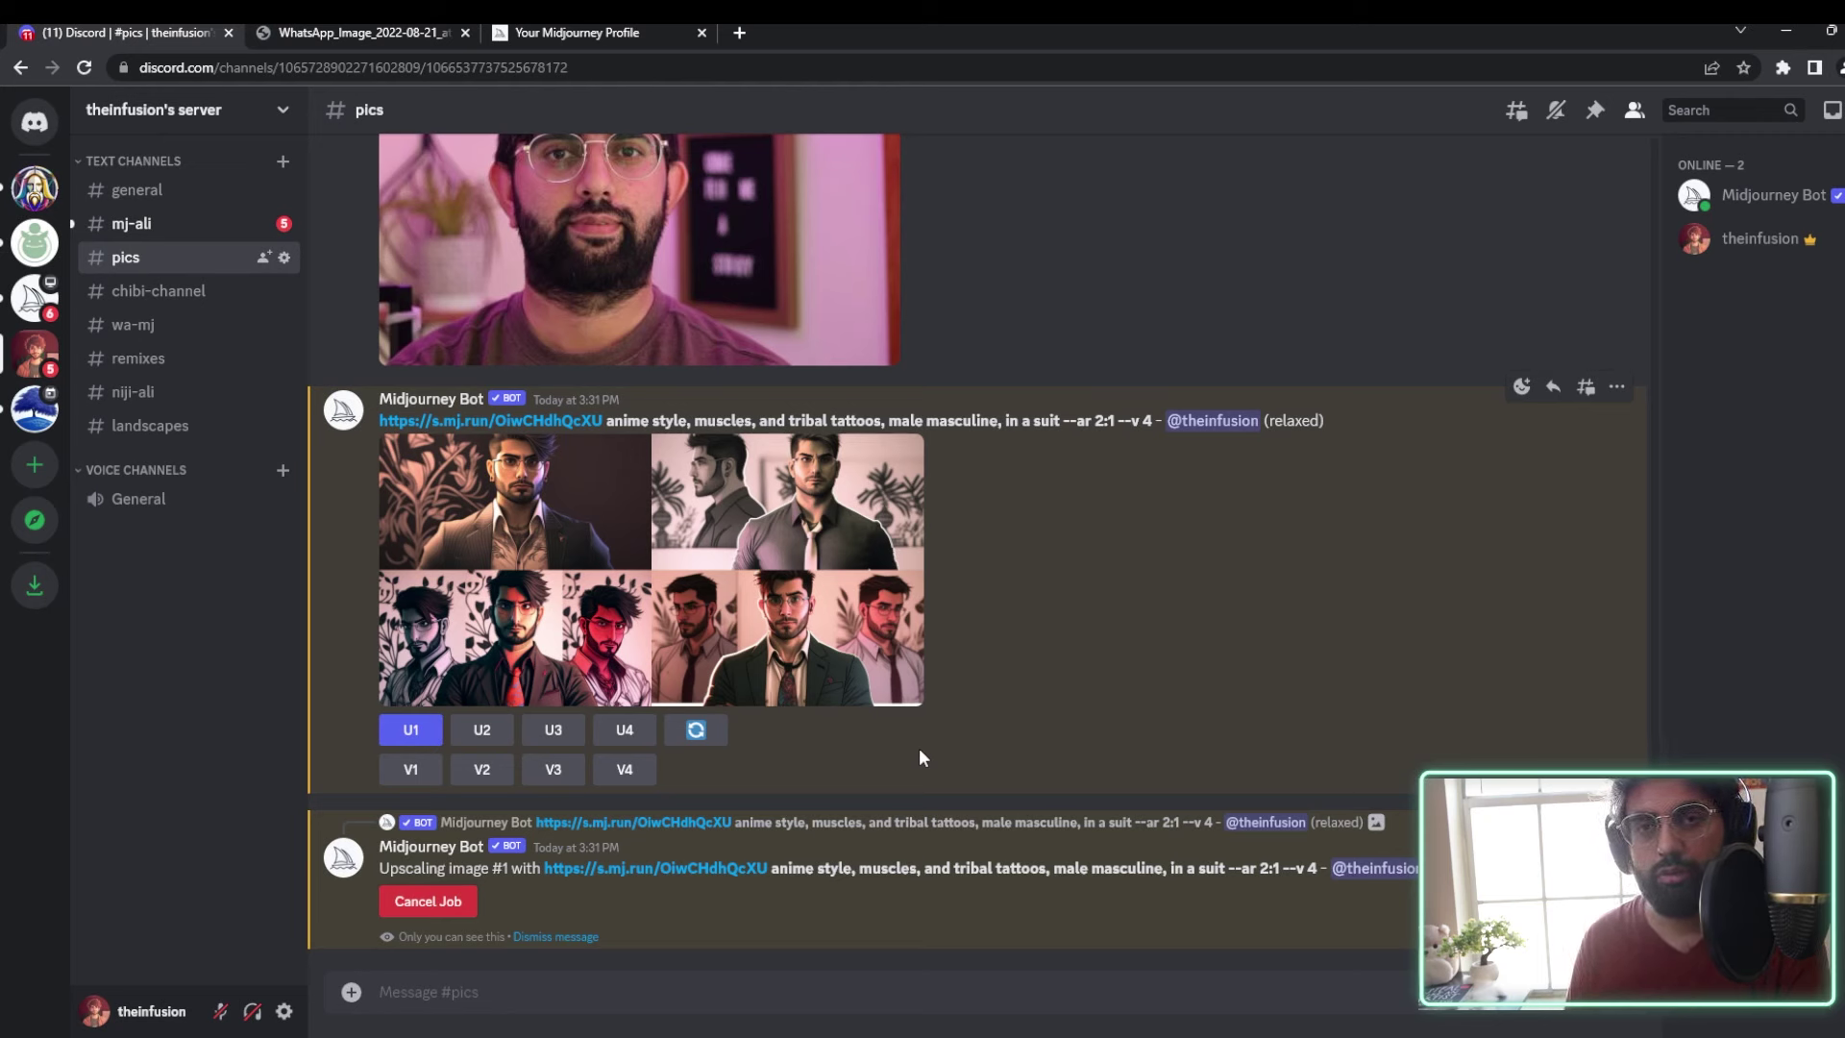
drag(1065, 420, 1106, 421)
click(1112, 421)
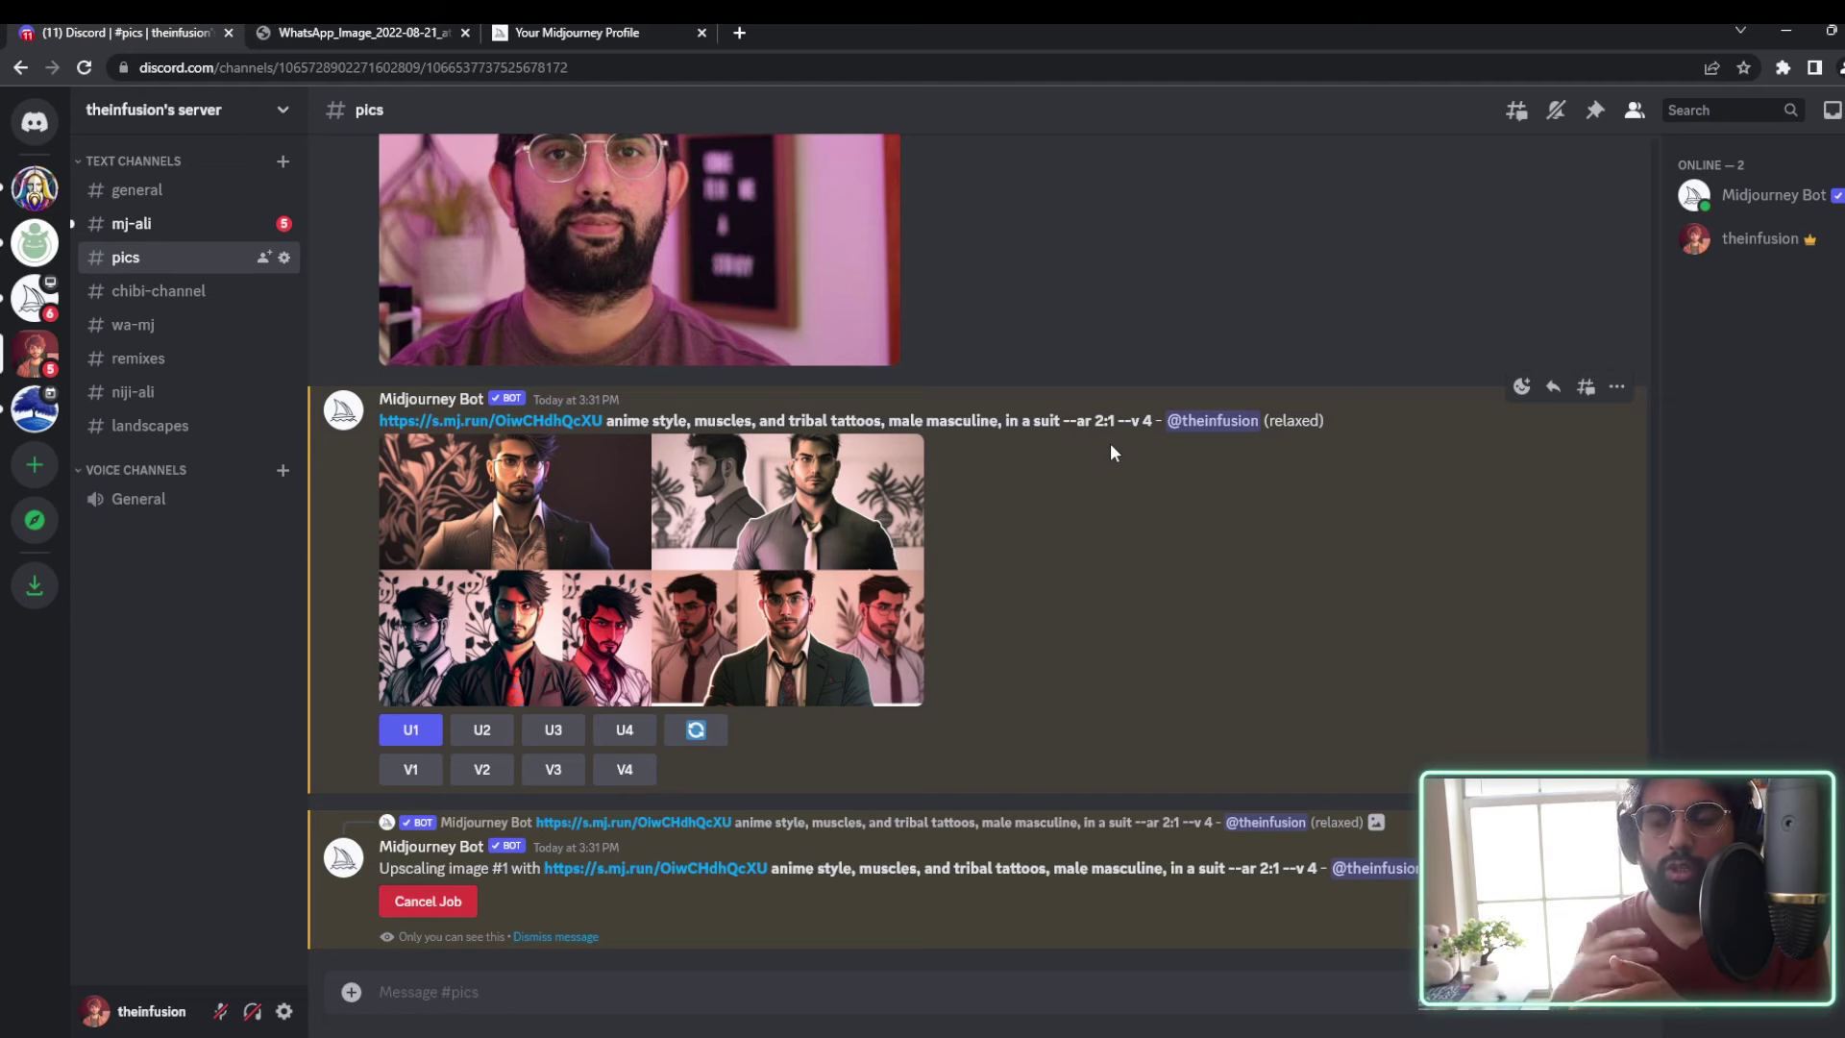
Step: Type an '--ar 1:2' example in the pics channel message box, then erase it
click(632, 997)
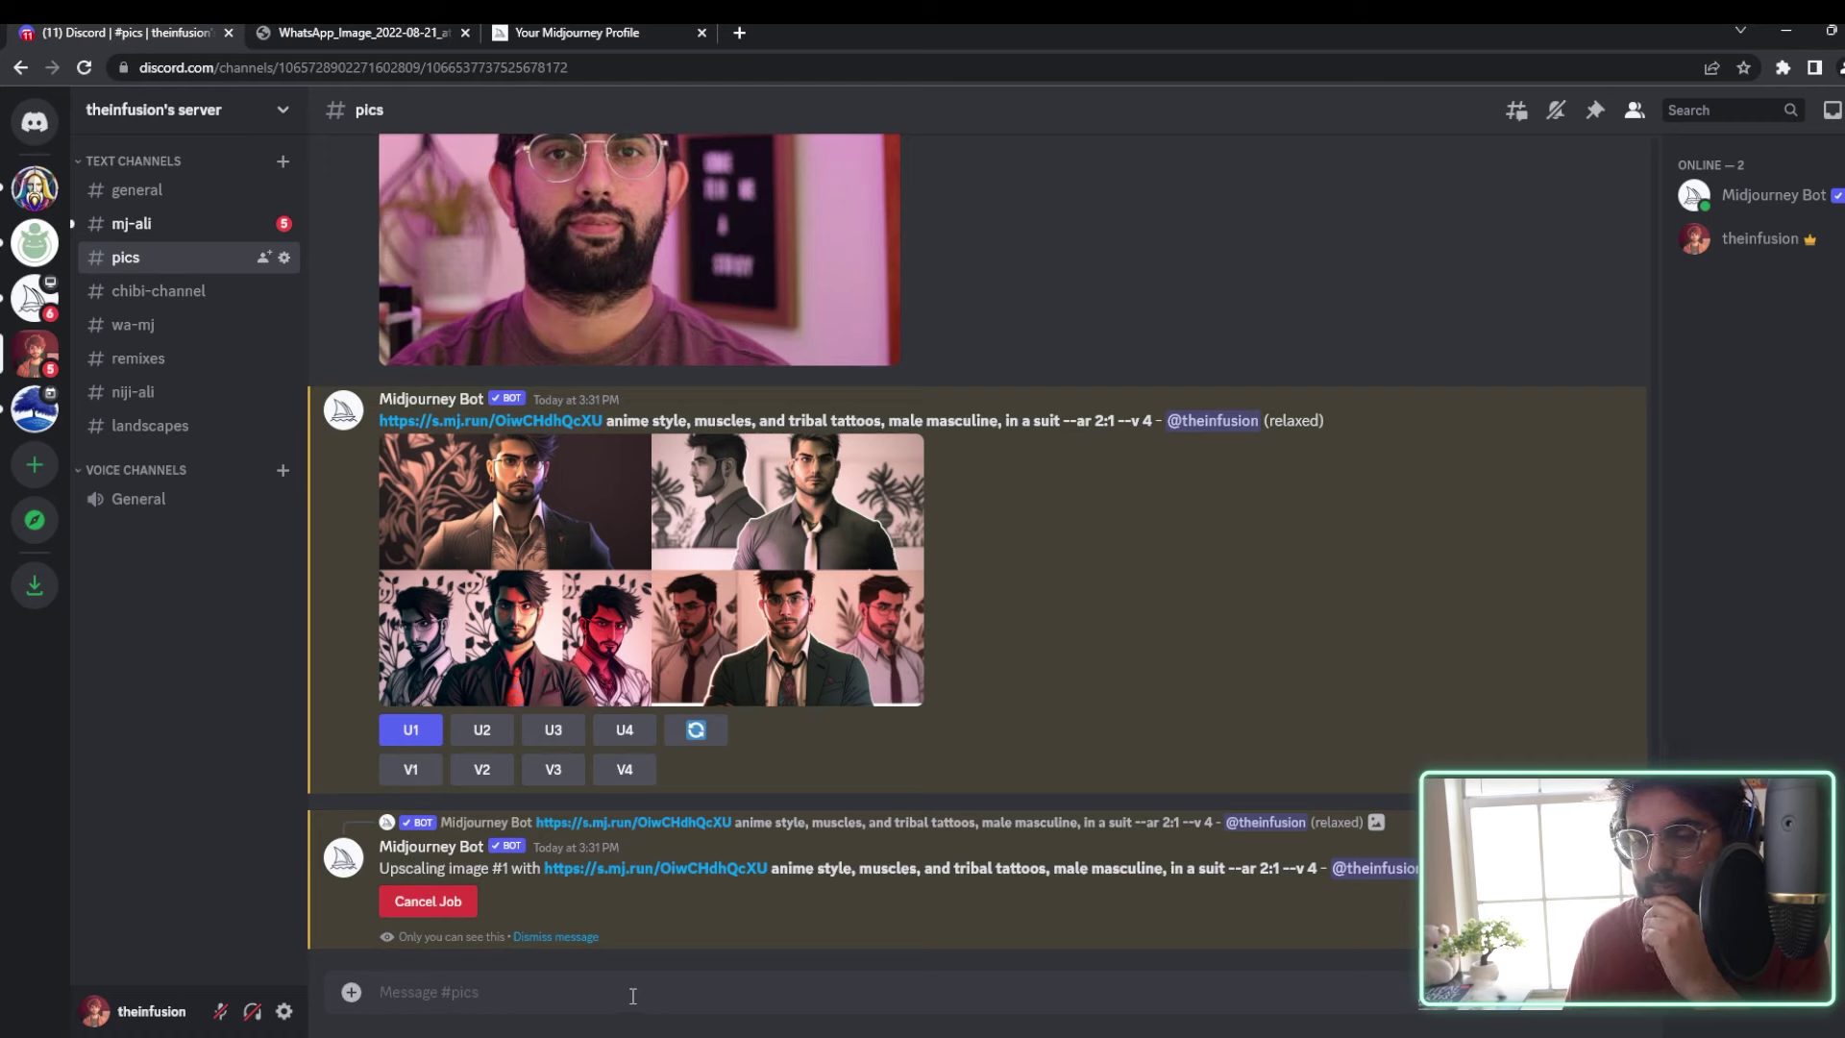
text(--ar)
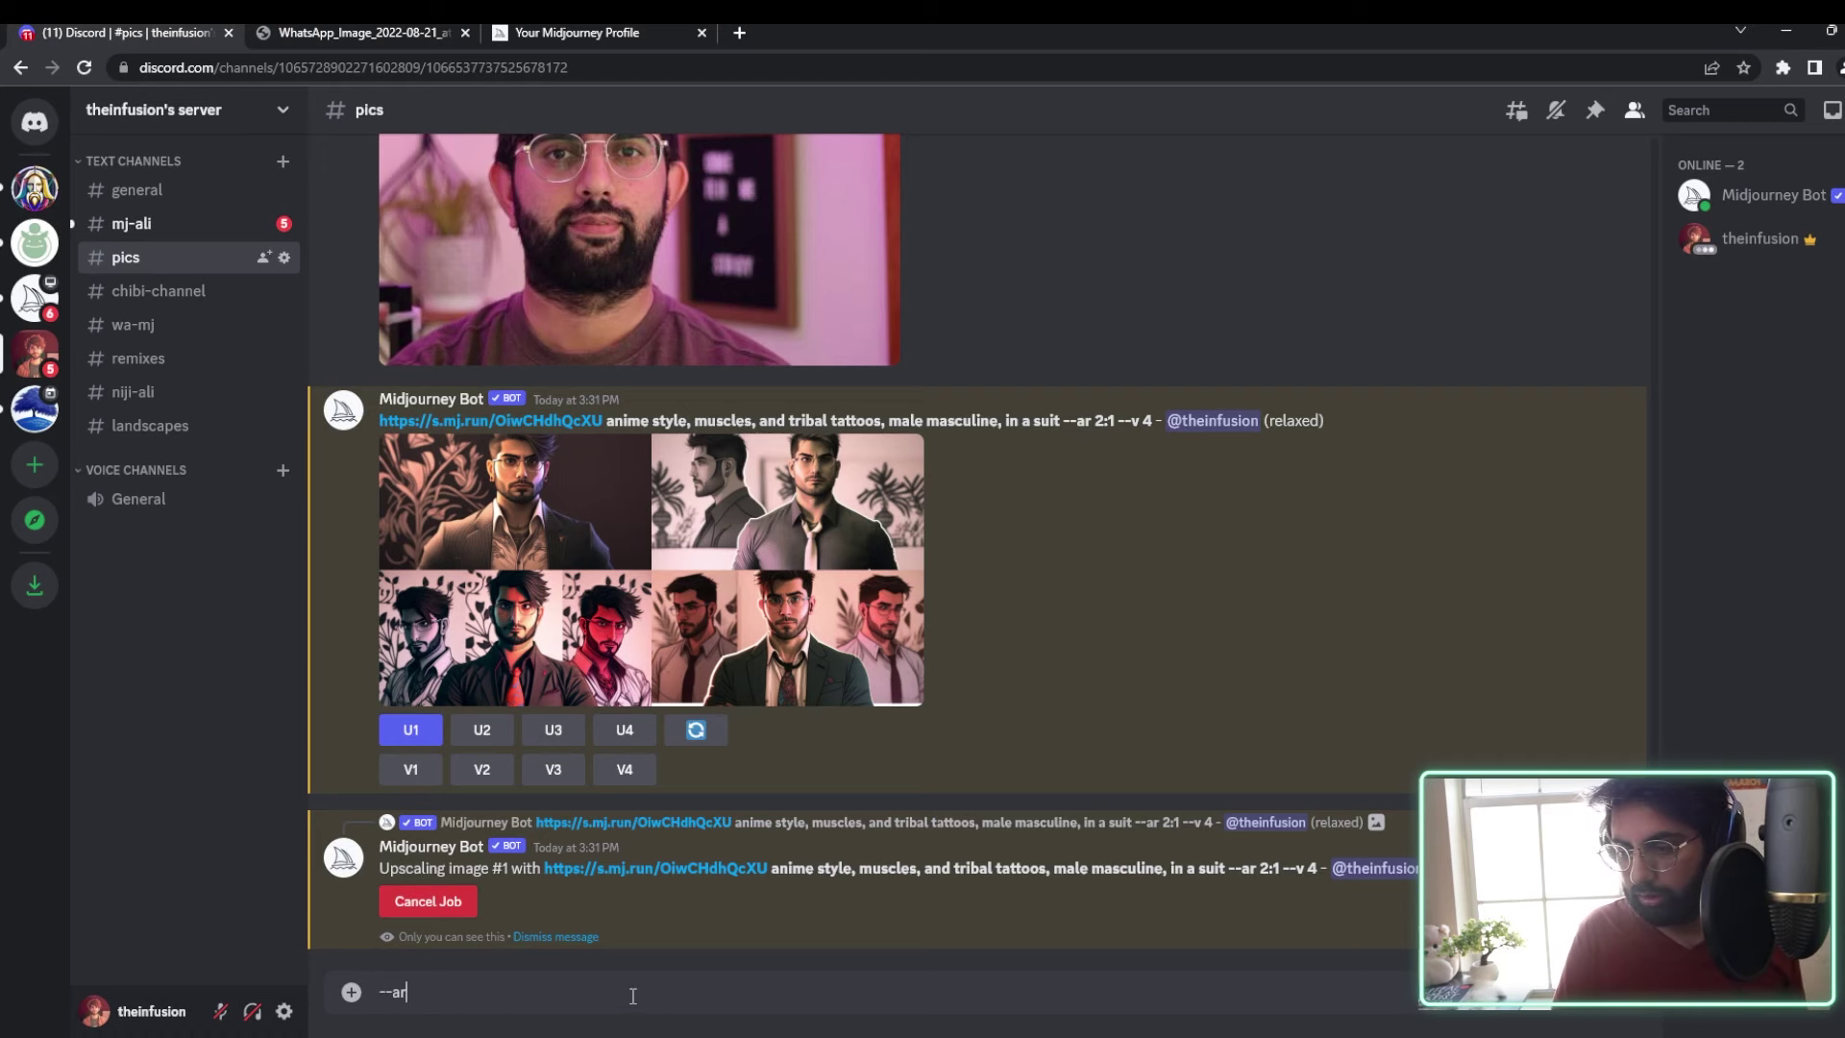
text( 1:2)
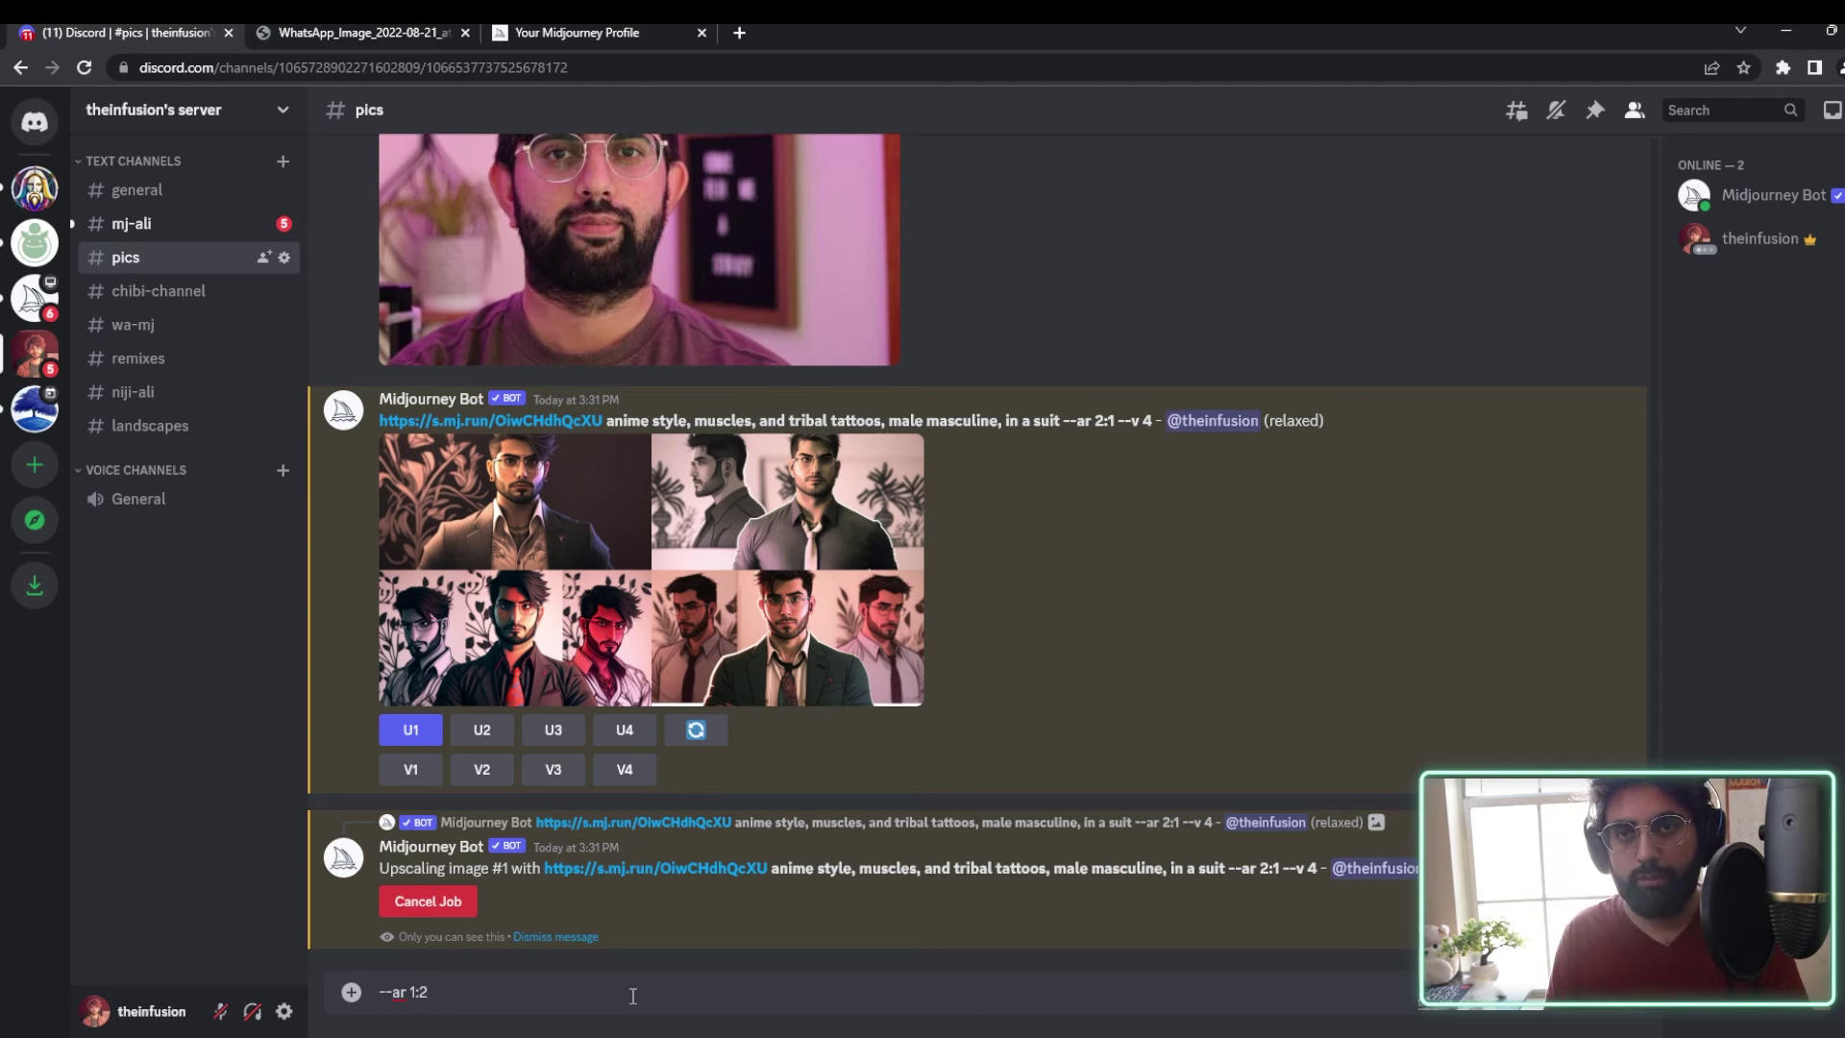
key(BackSpace)
key(BackSpace)
key(BackSpace)
key(BackSpace)
key(BackSpace)
key(BackSpace)
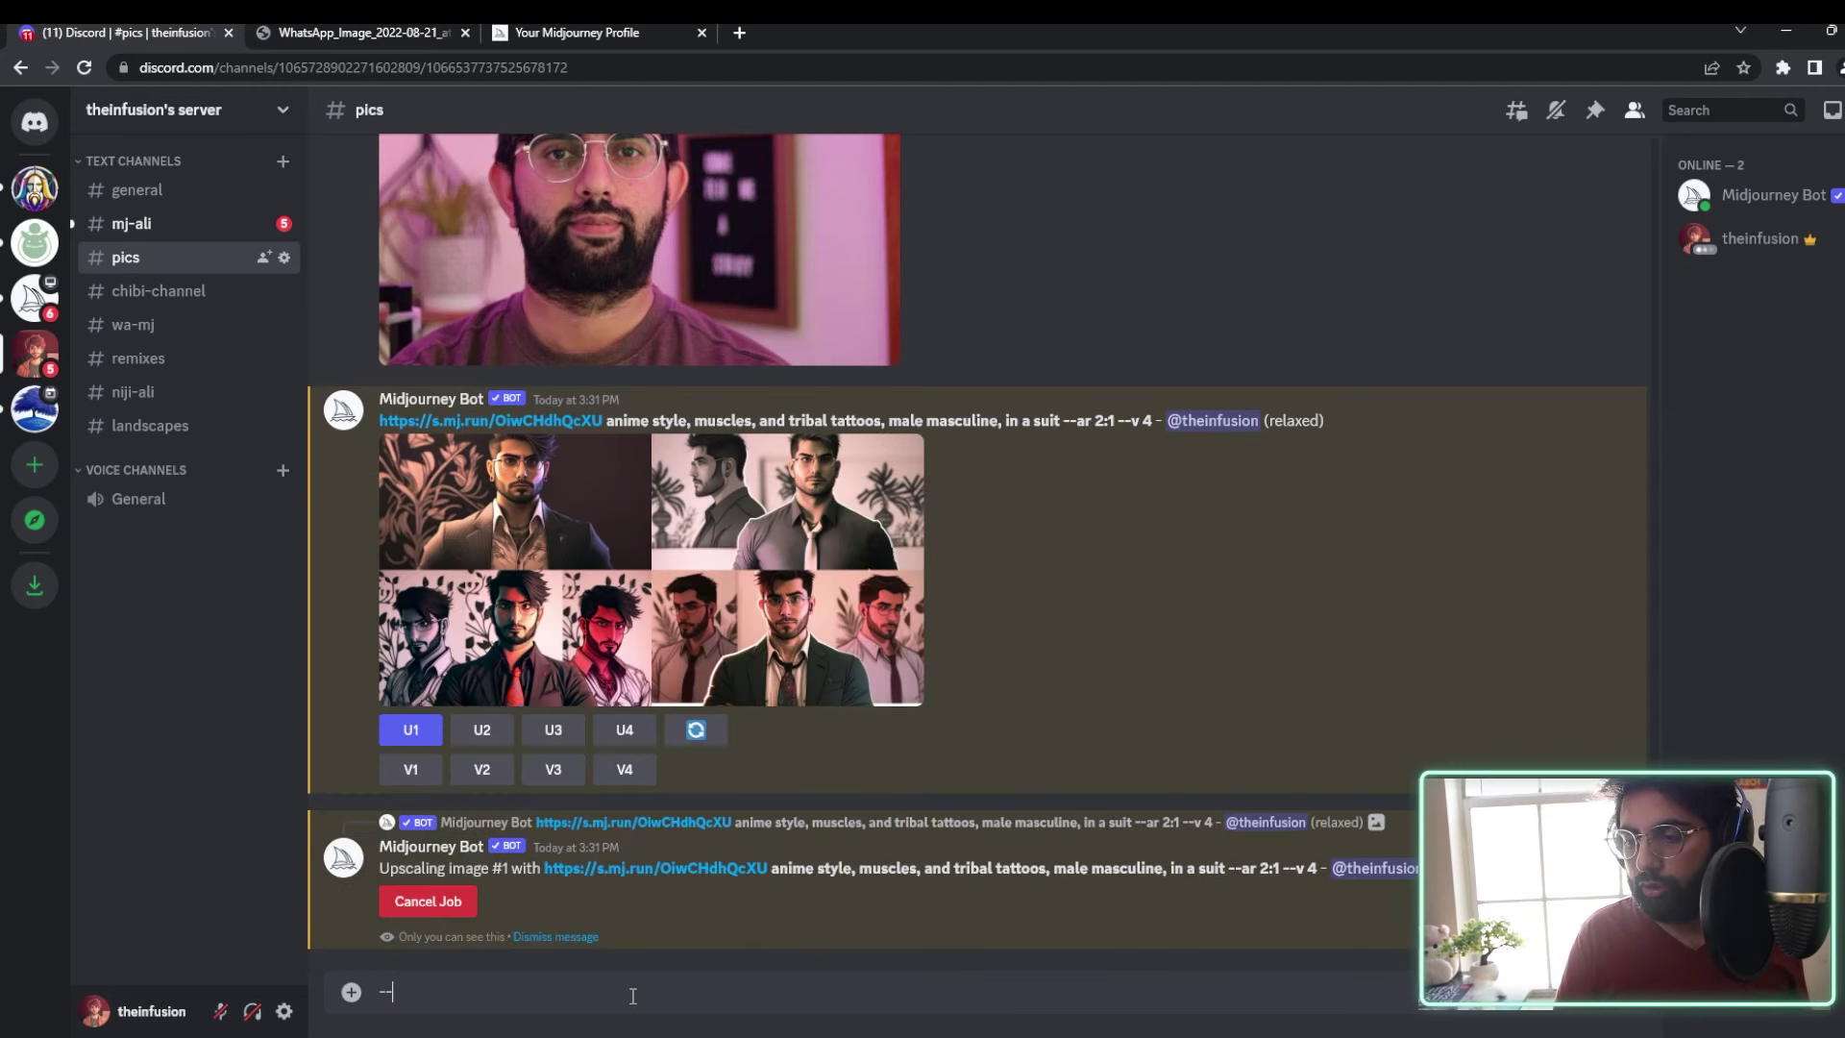
key(BackSpace)
key(BackSpace)
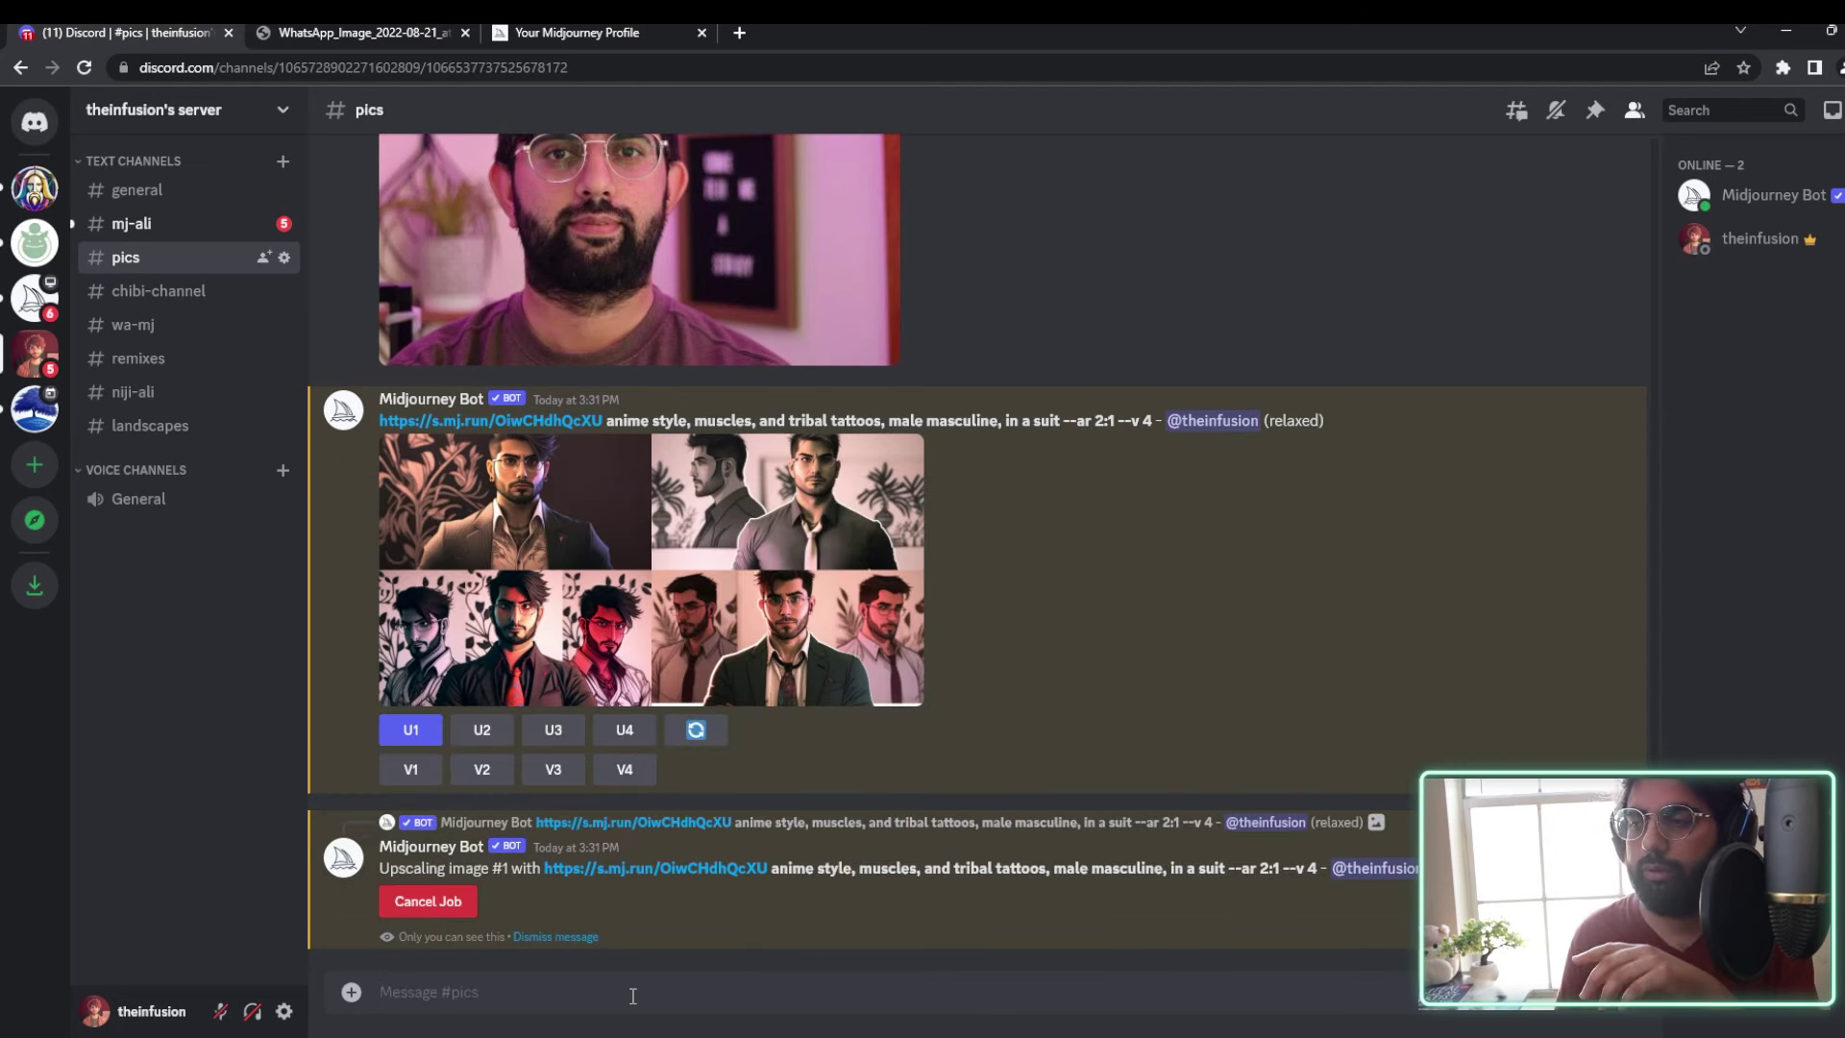
scroll(584, 938, up, 10)
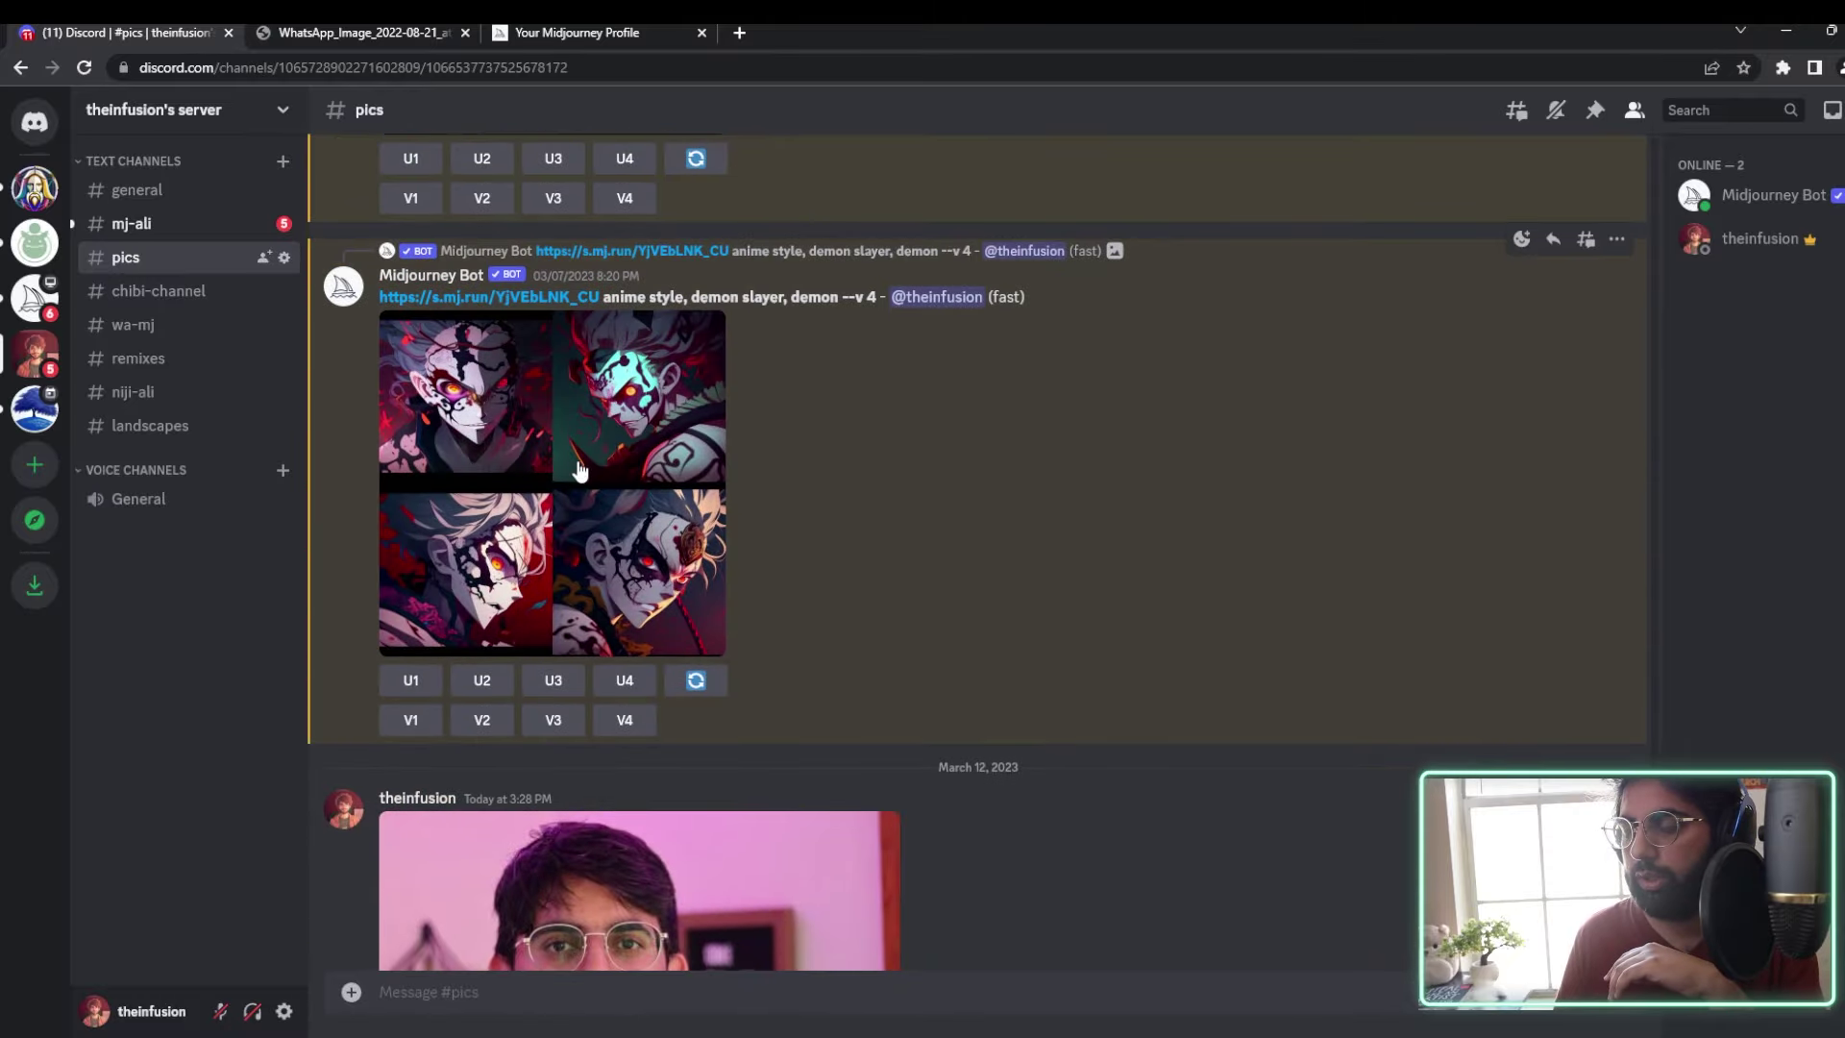
Step: Open the samurai upscale in the Midjourney profile gallery to view its prompt and 1024 x 1024 details
scroll(579, 469, up, 5)
click(577, 32)
click(614, 586)
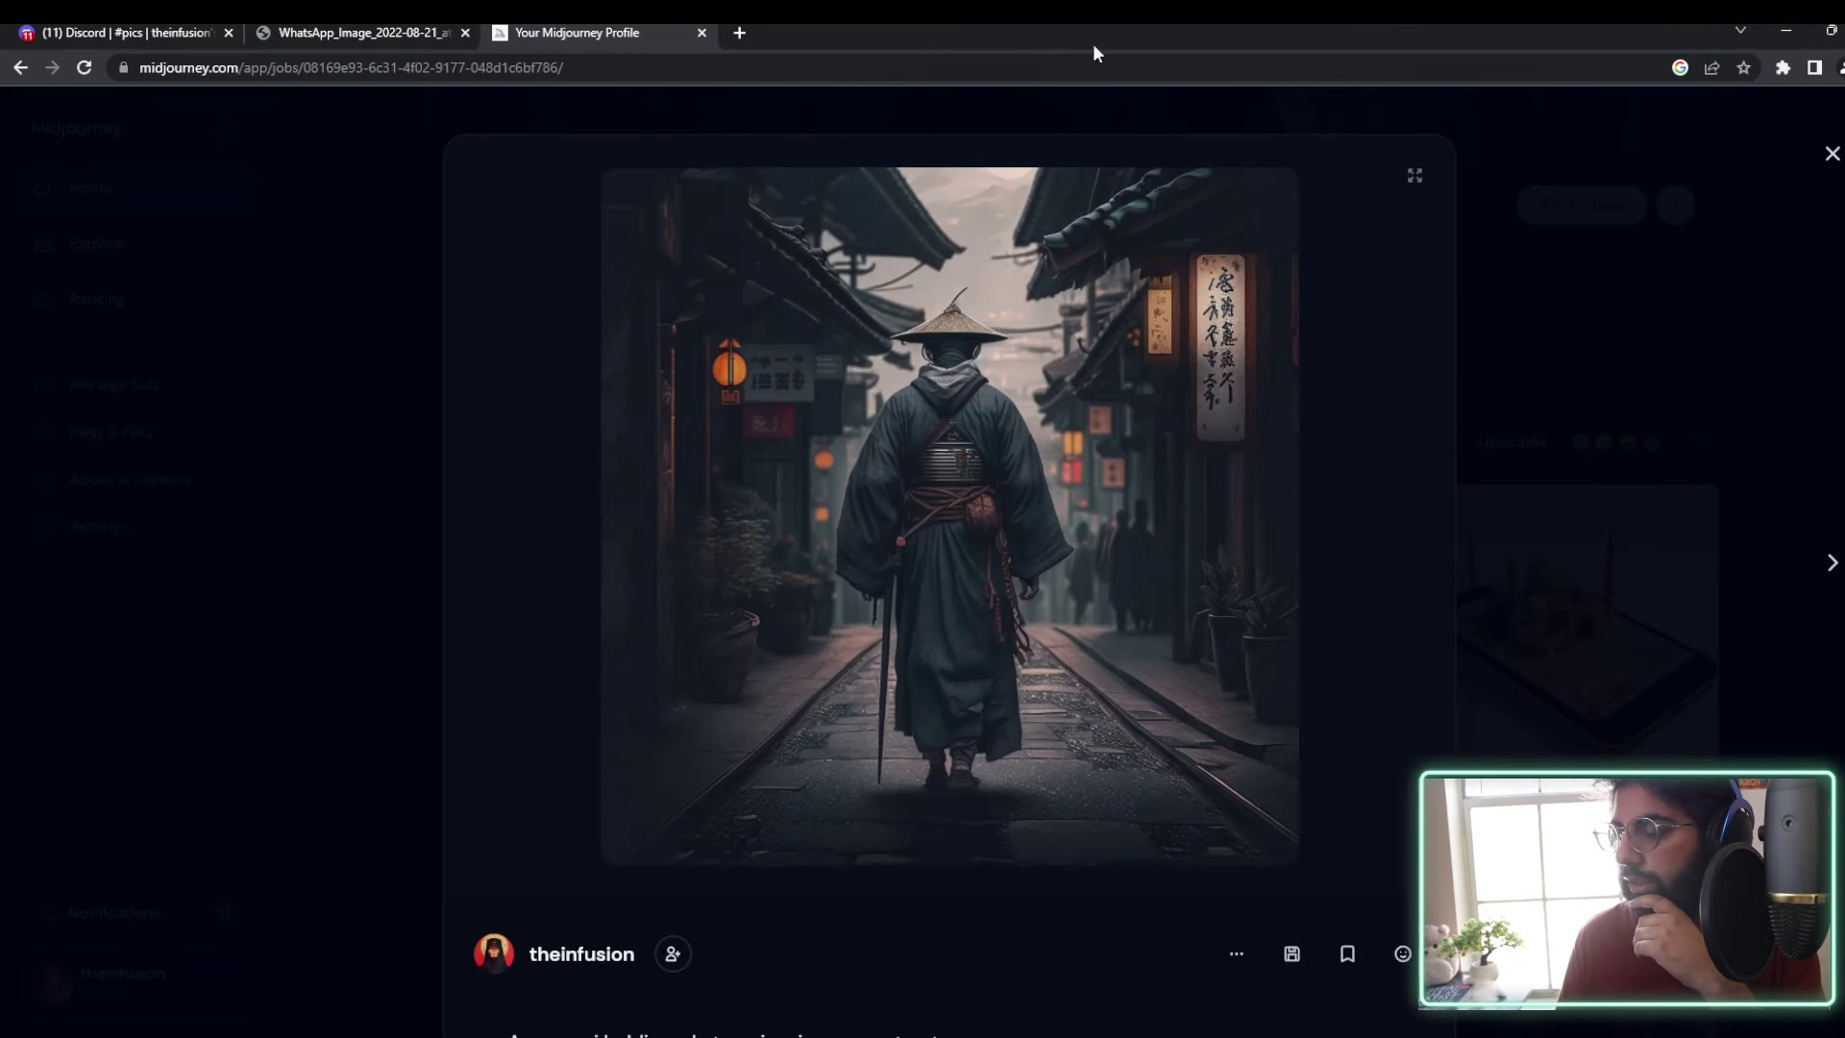
scroll(852, 700, down, 5)
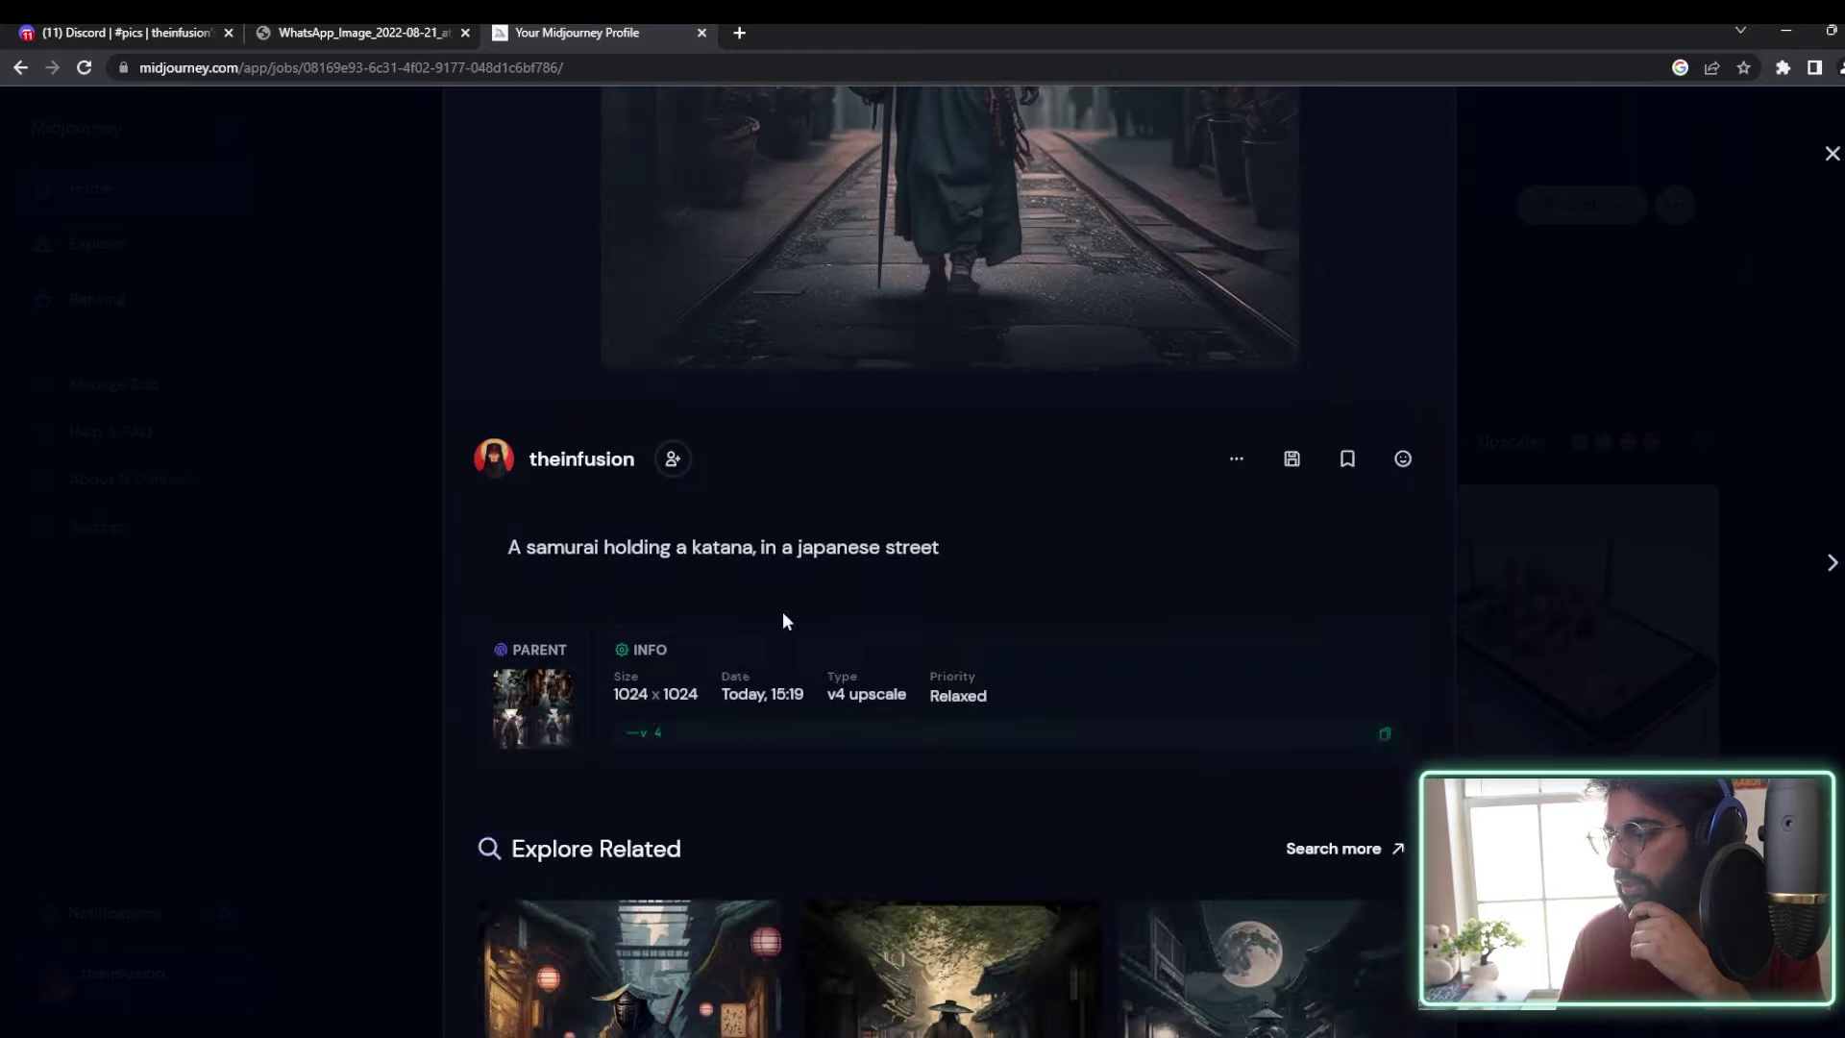